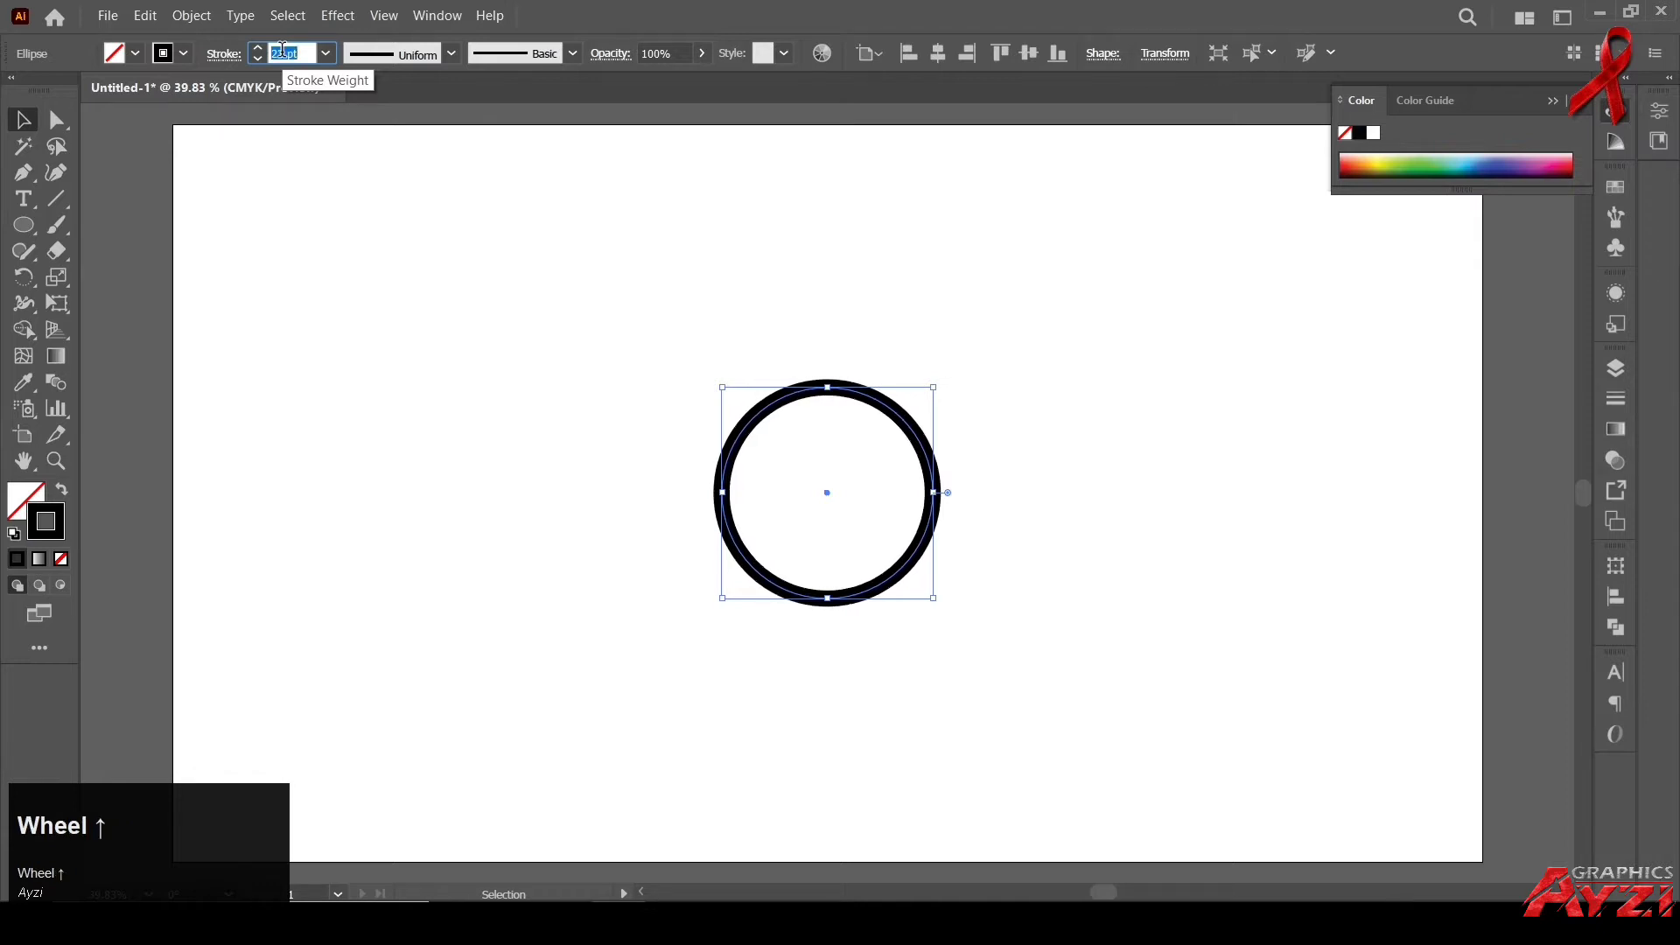
Set the circle's stroke weight to 22 pt.
scroll(281, 50, up, 1)
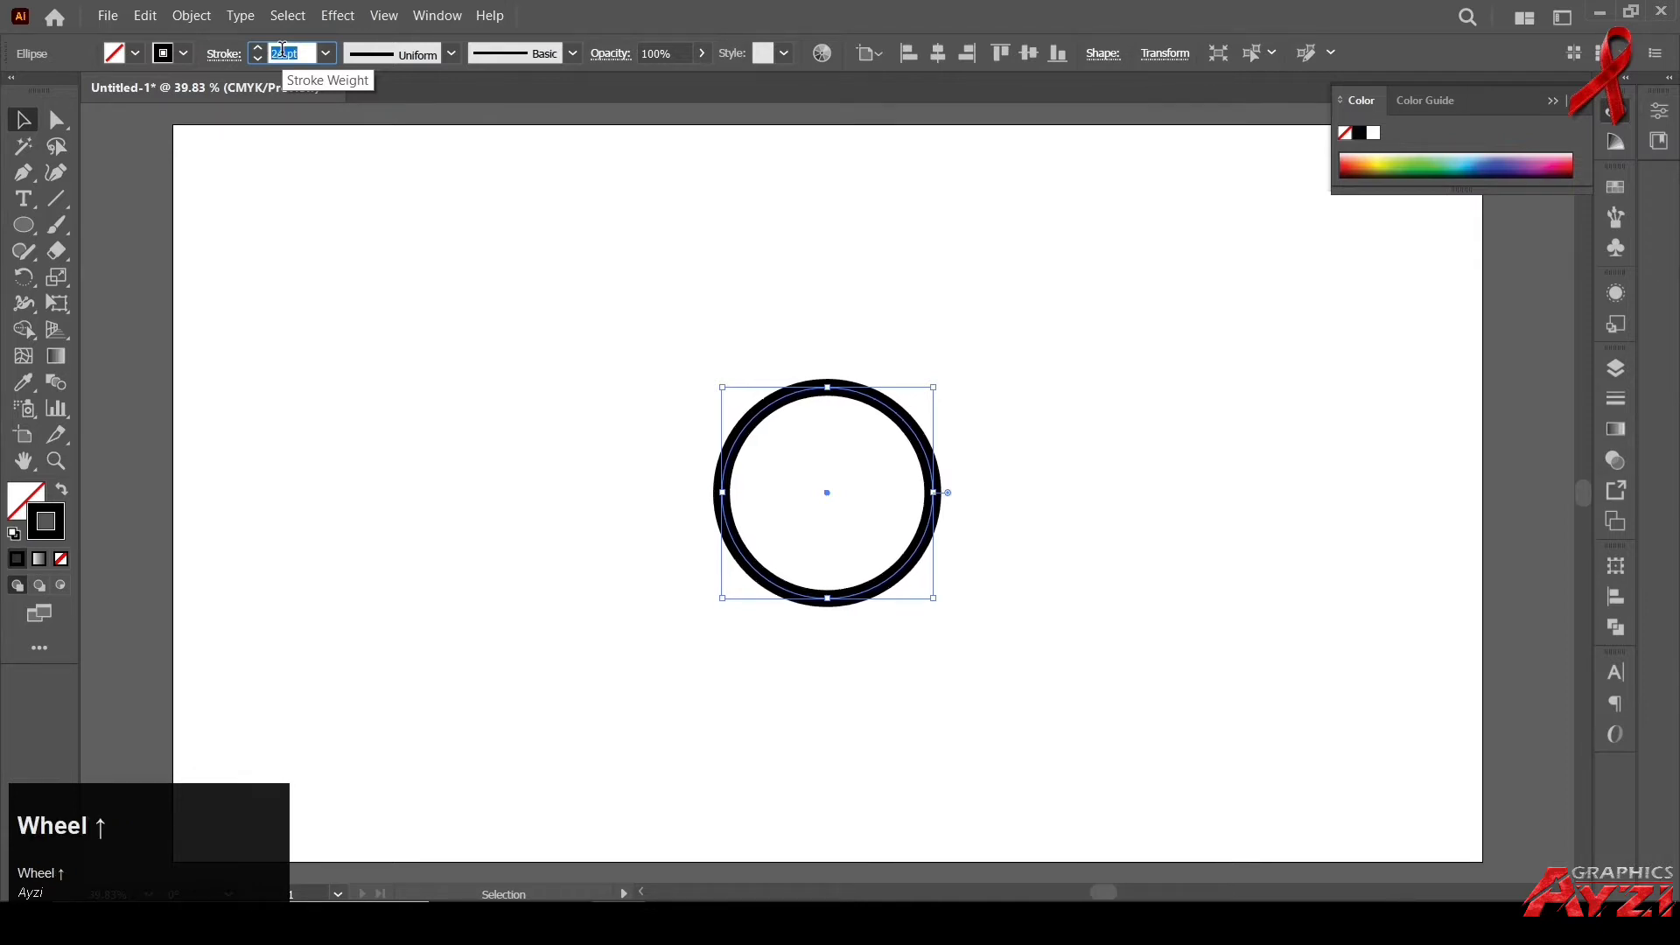
scroll(282, 50, down, 2)
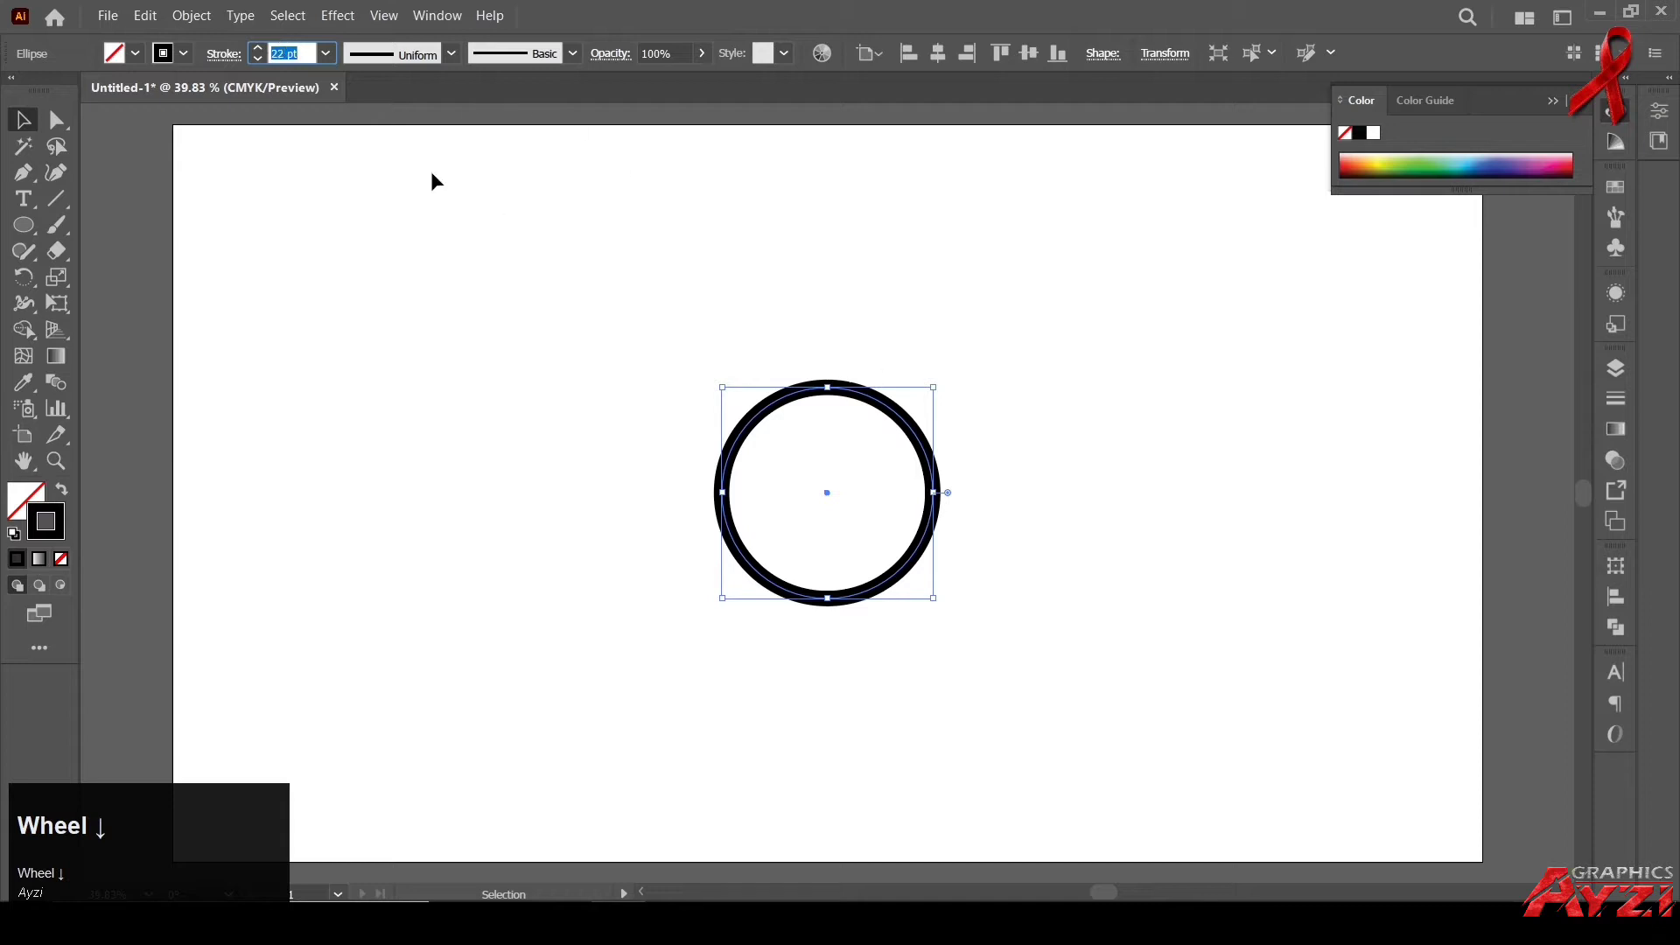
click(452, 54)
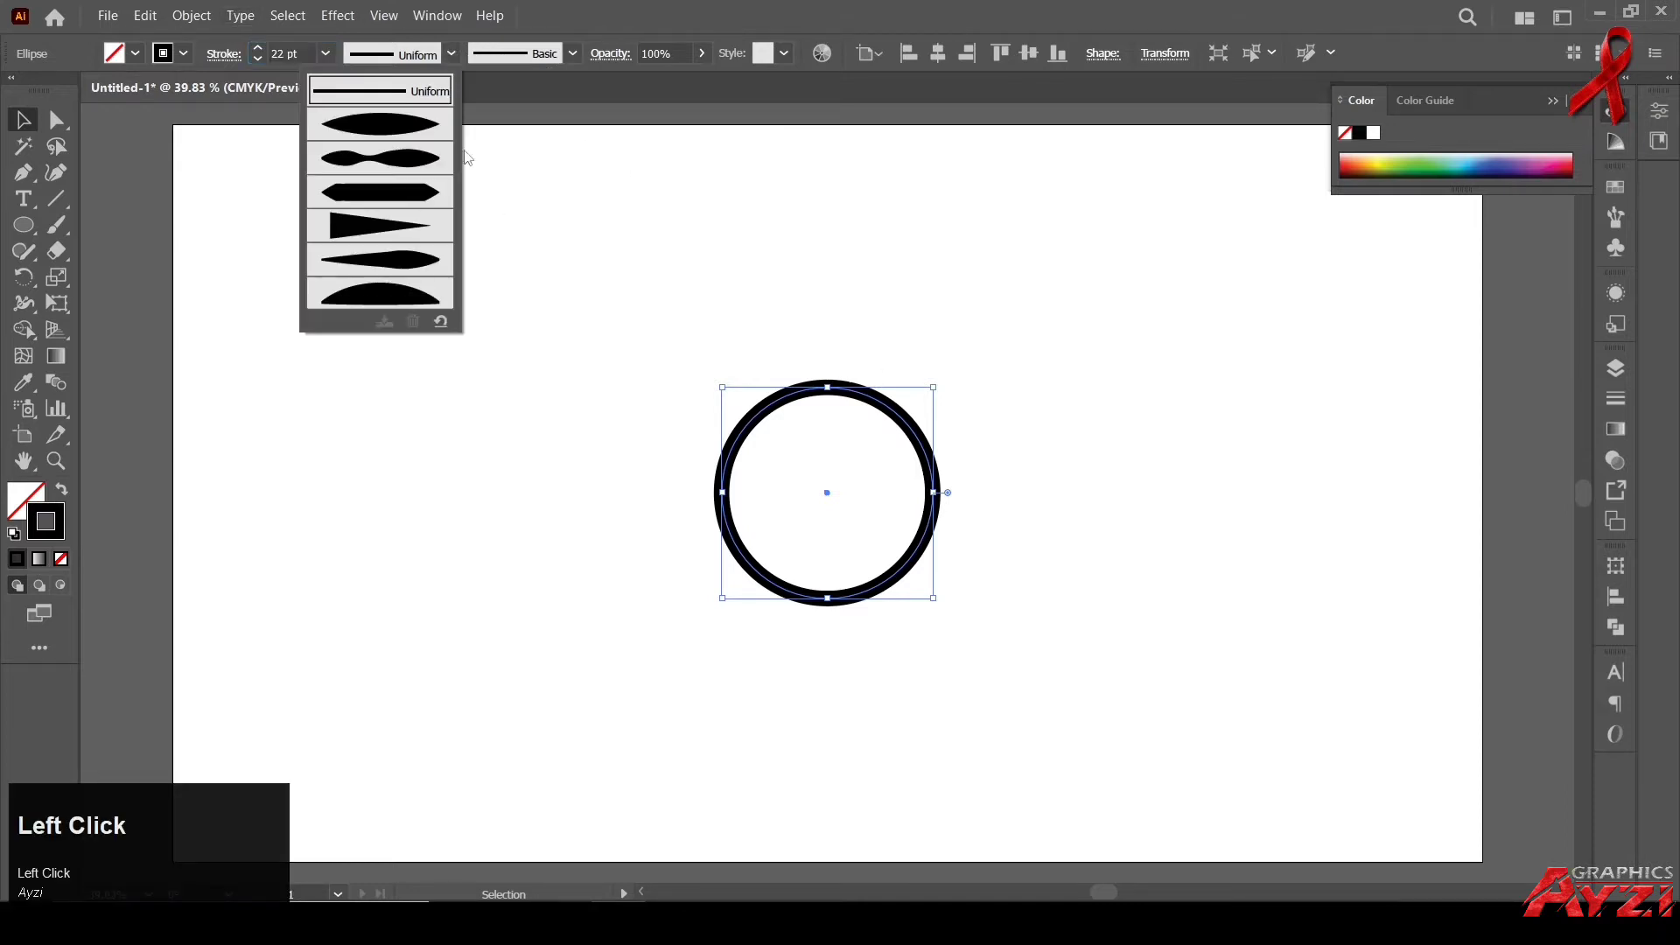
click(385, 133)
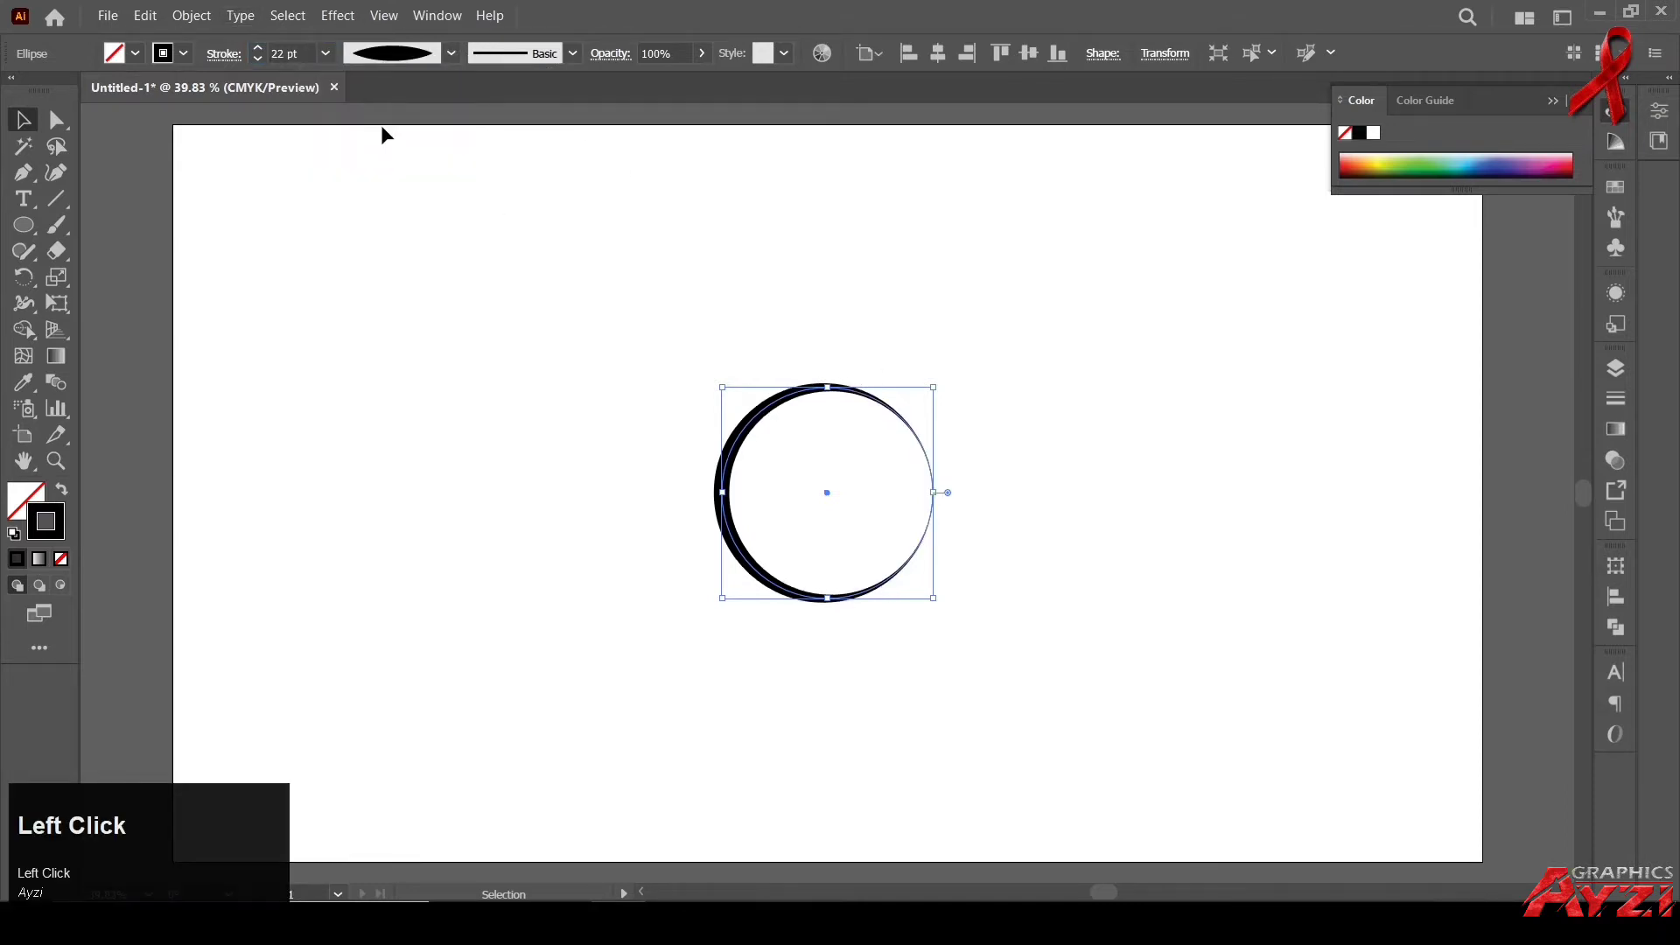
click(1104, 339)
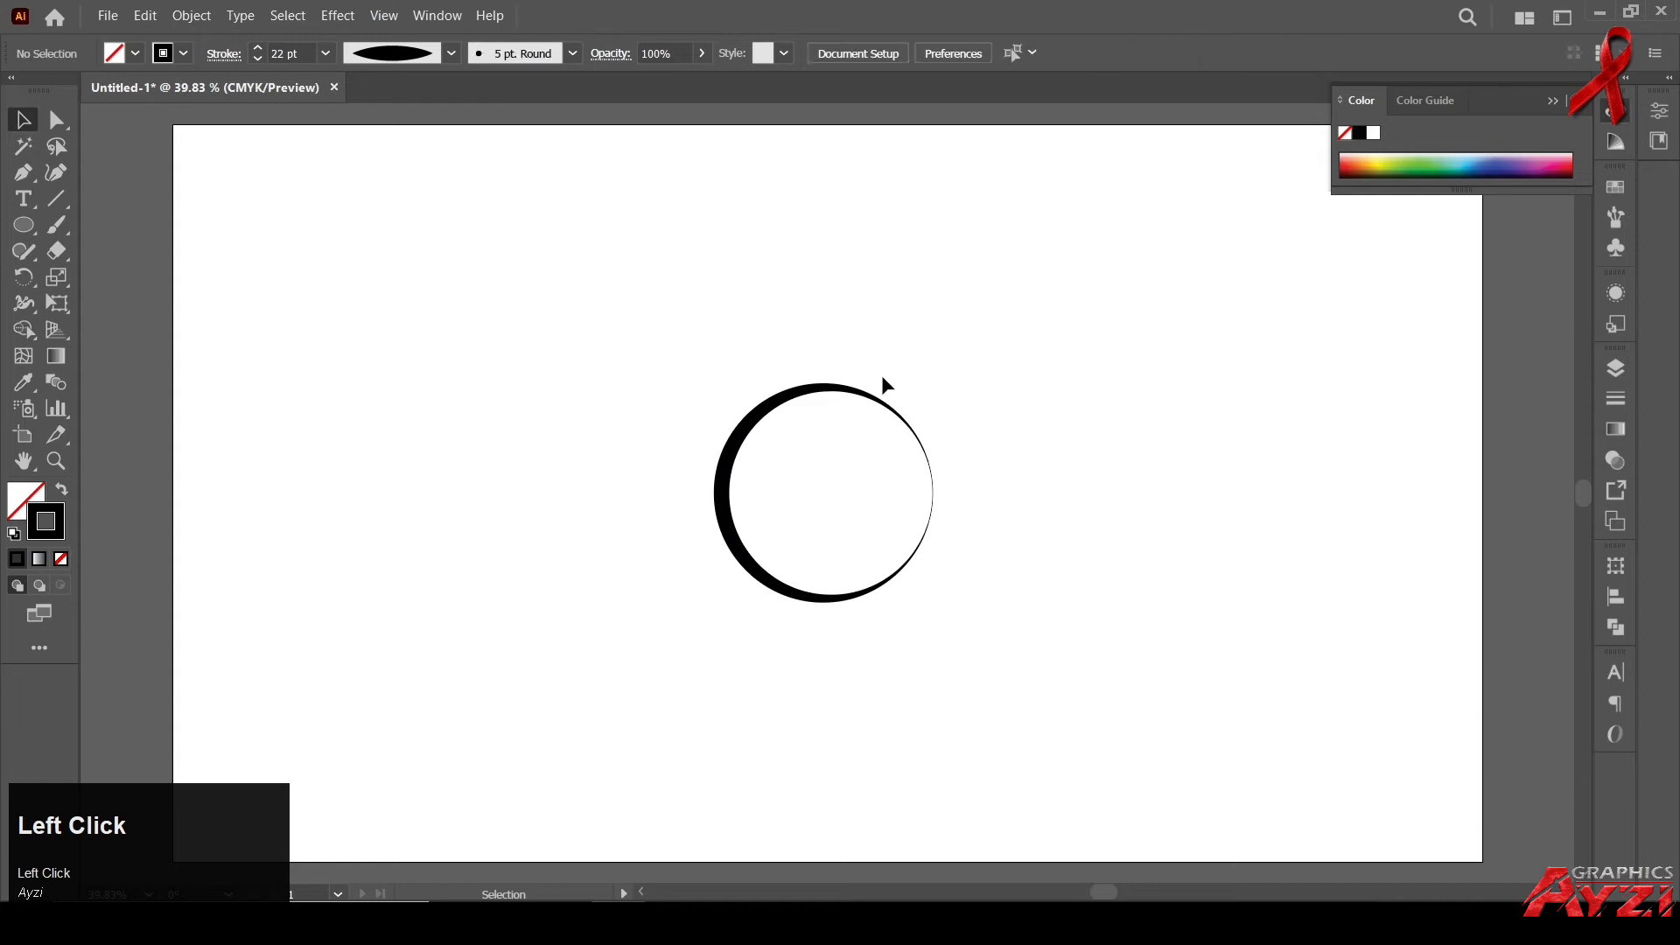
click(799, 402)
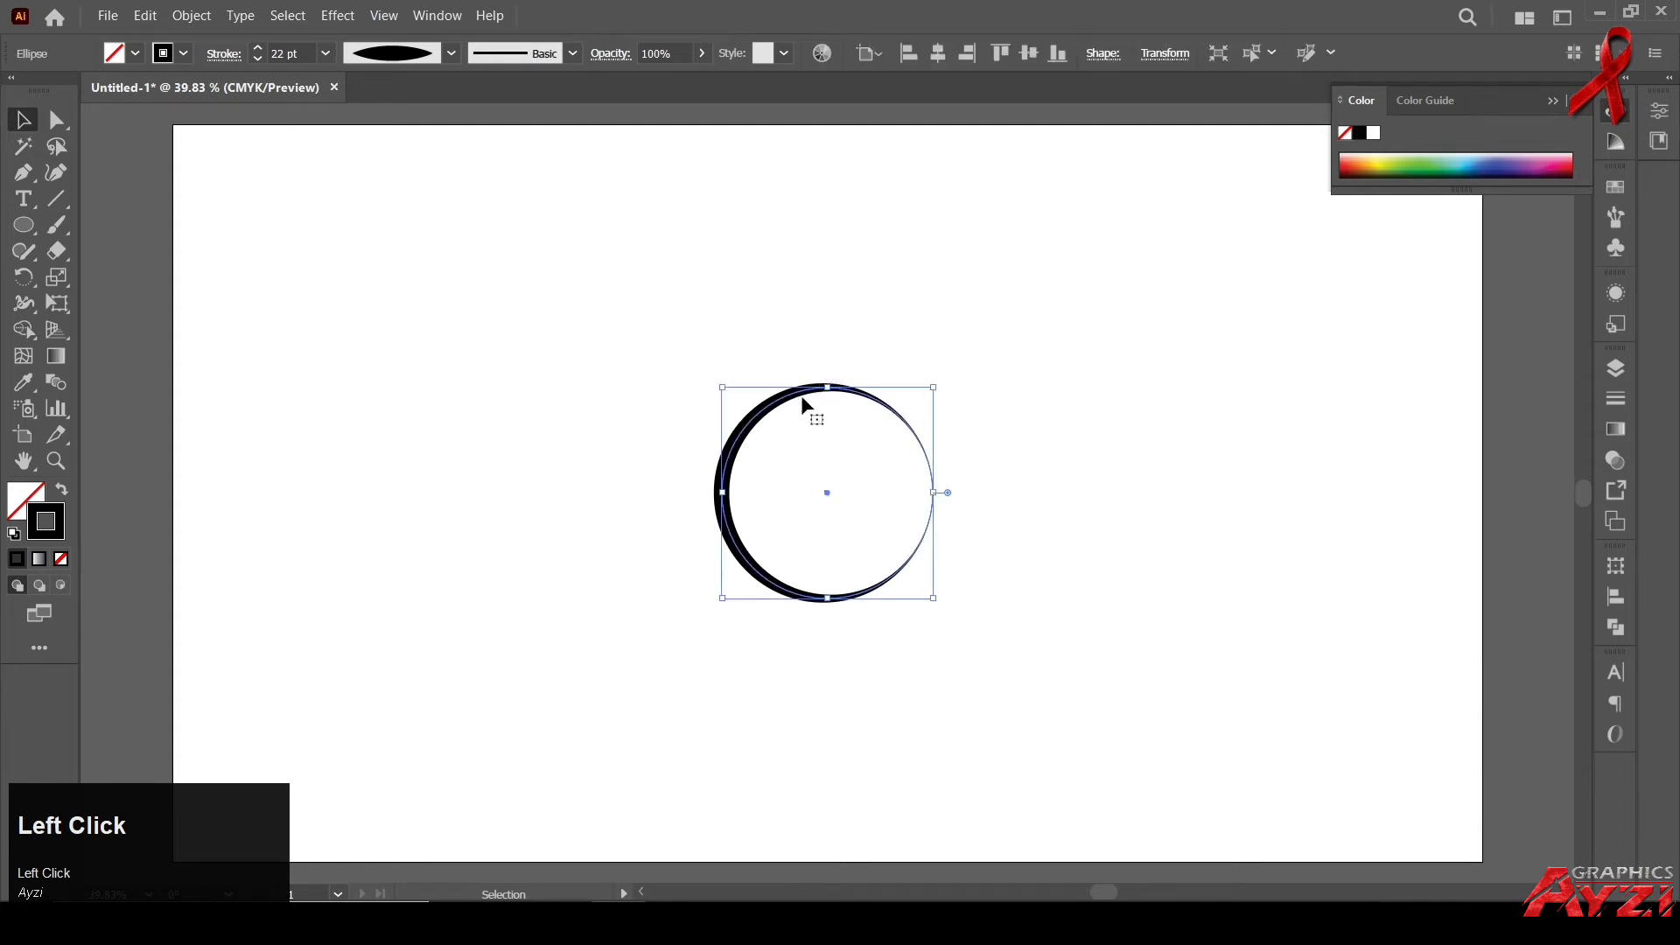
key(a)
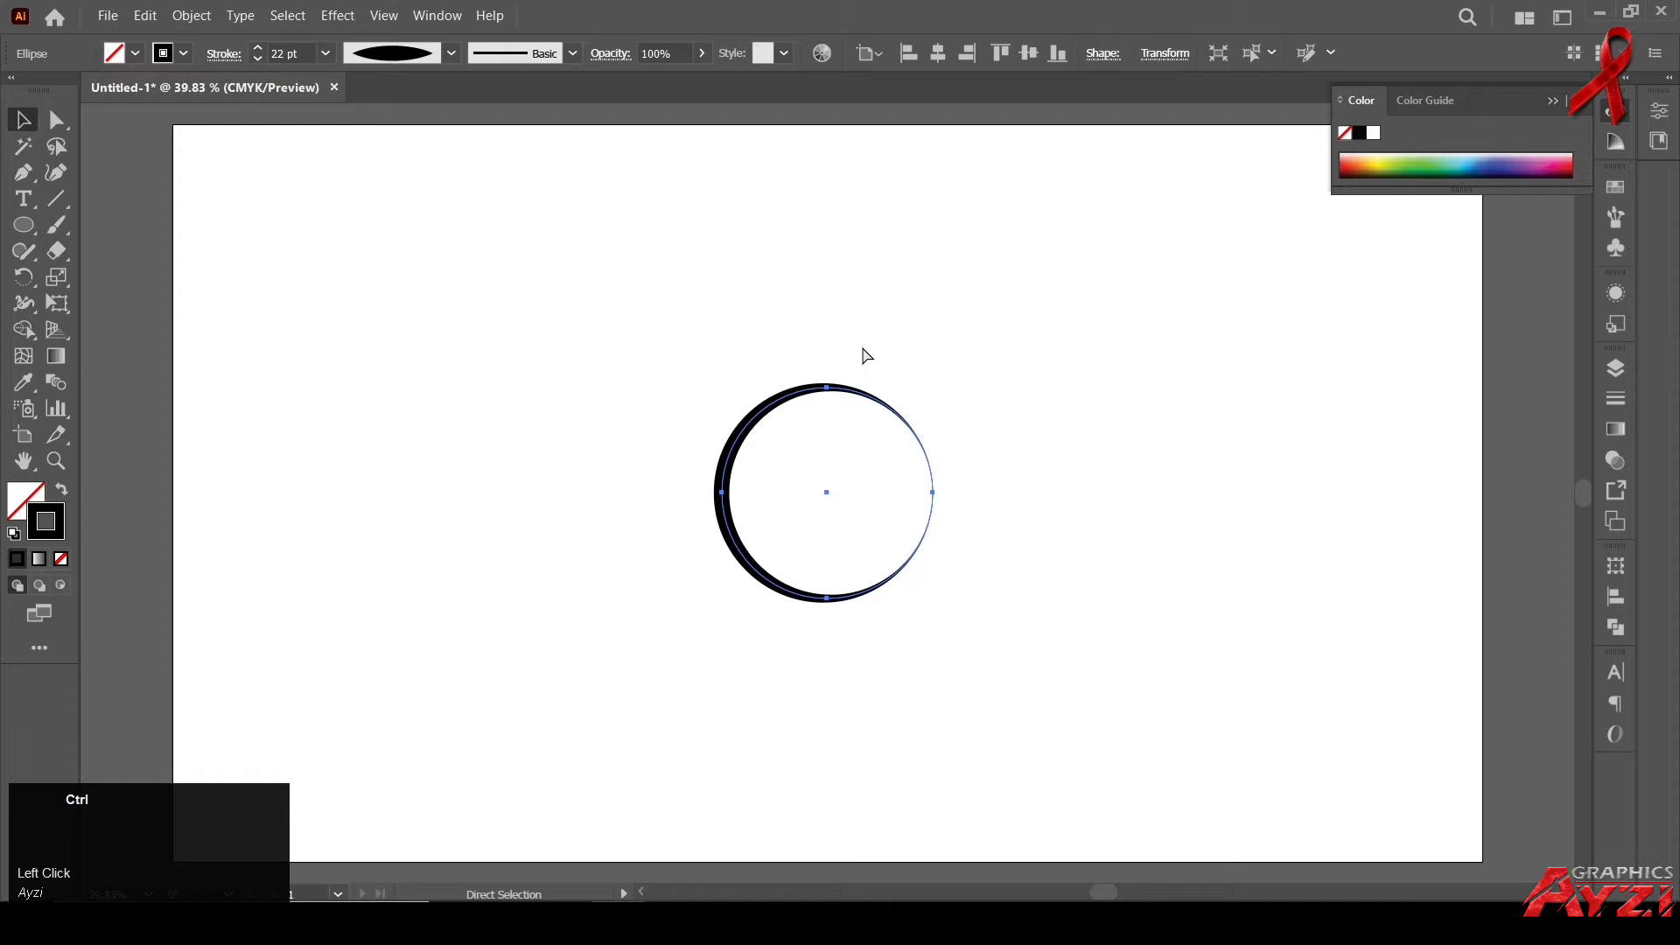
Duplicate the circle horizontally, placing the copy on its right side with a clear gap between the two.
key(v)
click(796, 339)
drag(798, 399, 1185, 398)
Apply the lens-shaped variable width profile, tapered at both ends, to the original circle's stroke.
click(790, 355)
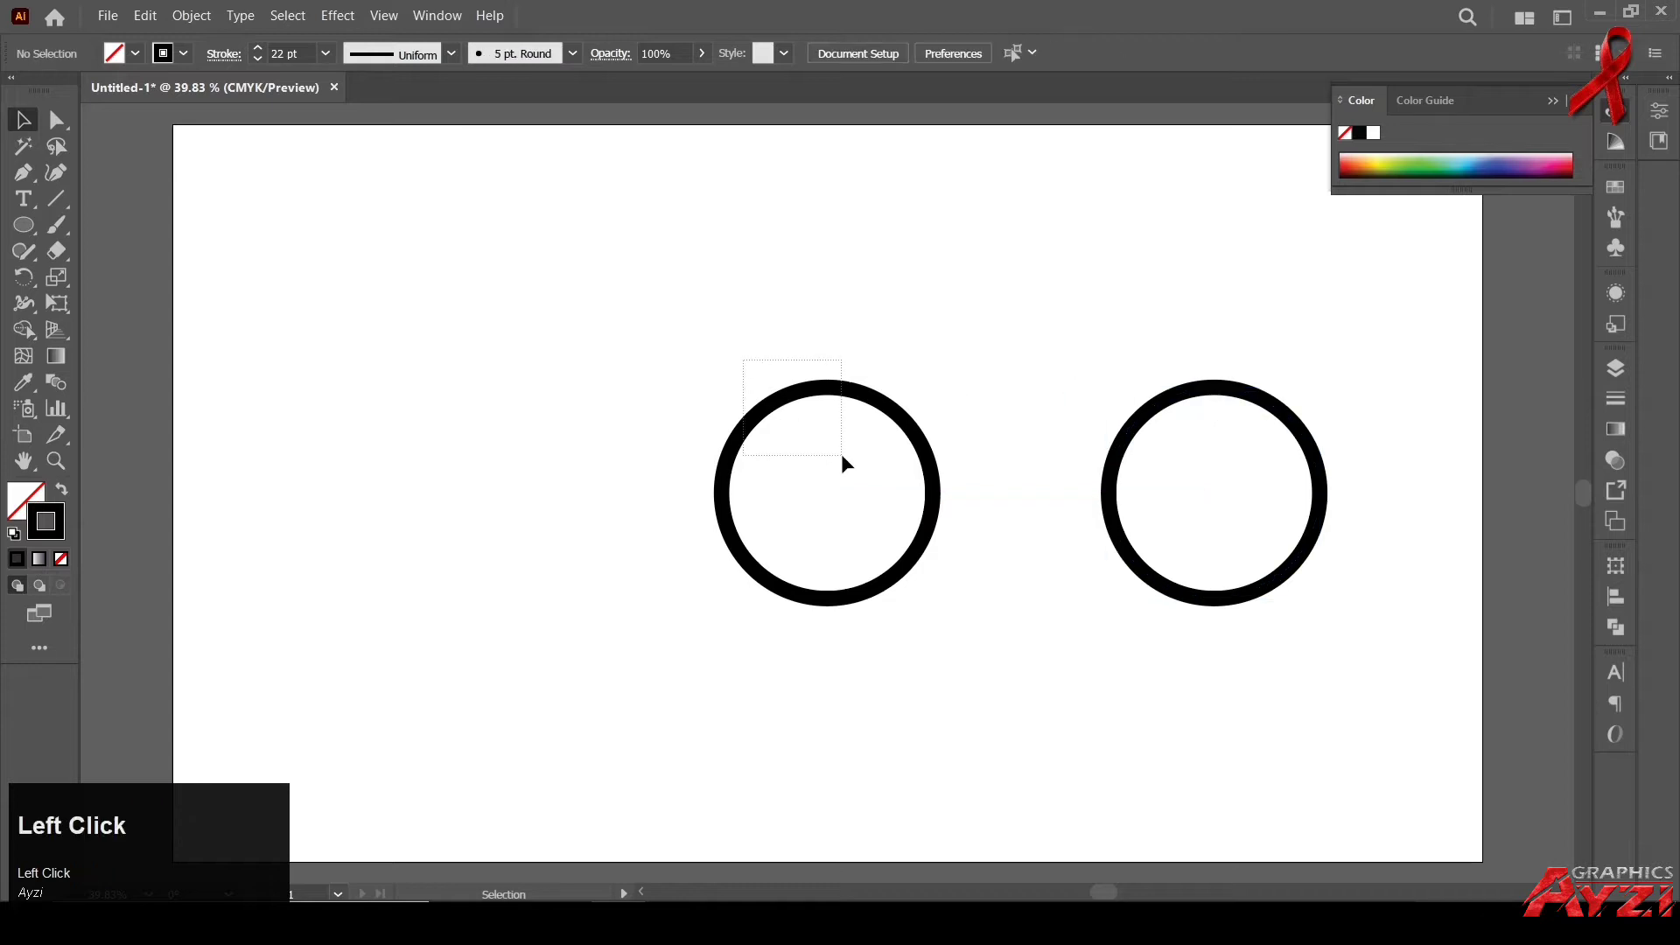
drag(845, 464, 845, 464)
click(452, 54)
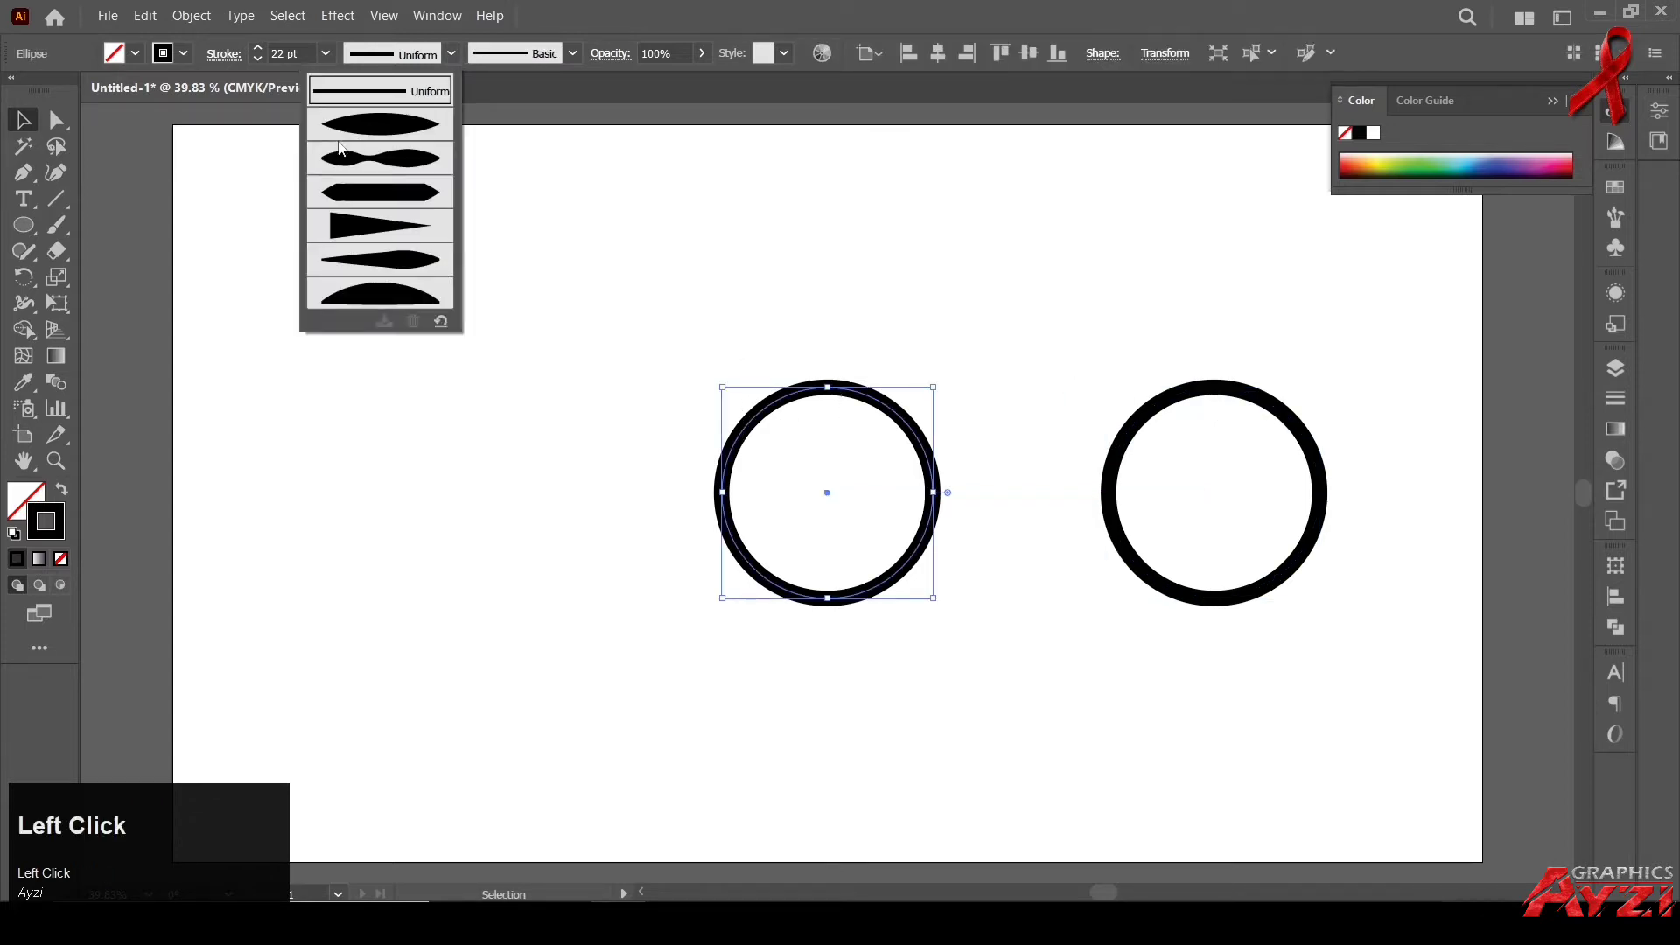
click(369, 138)
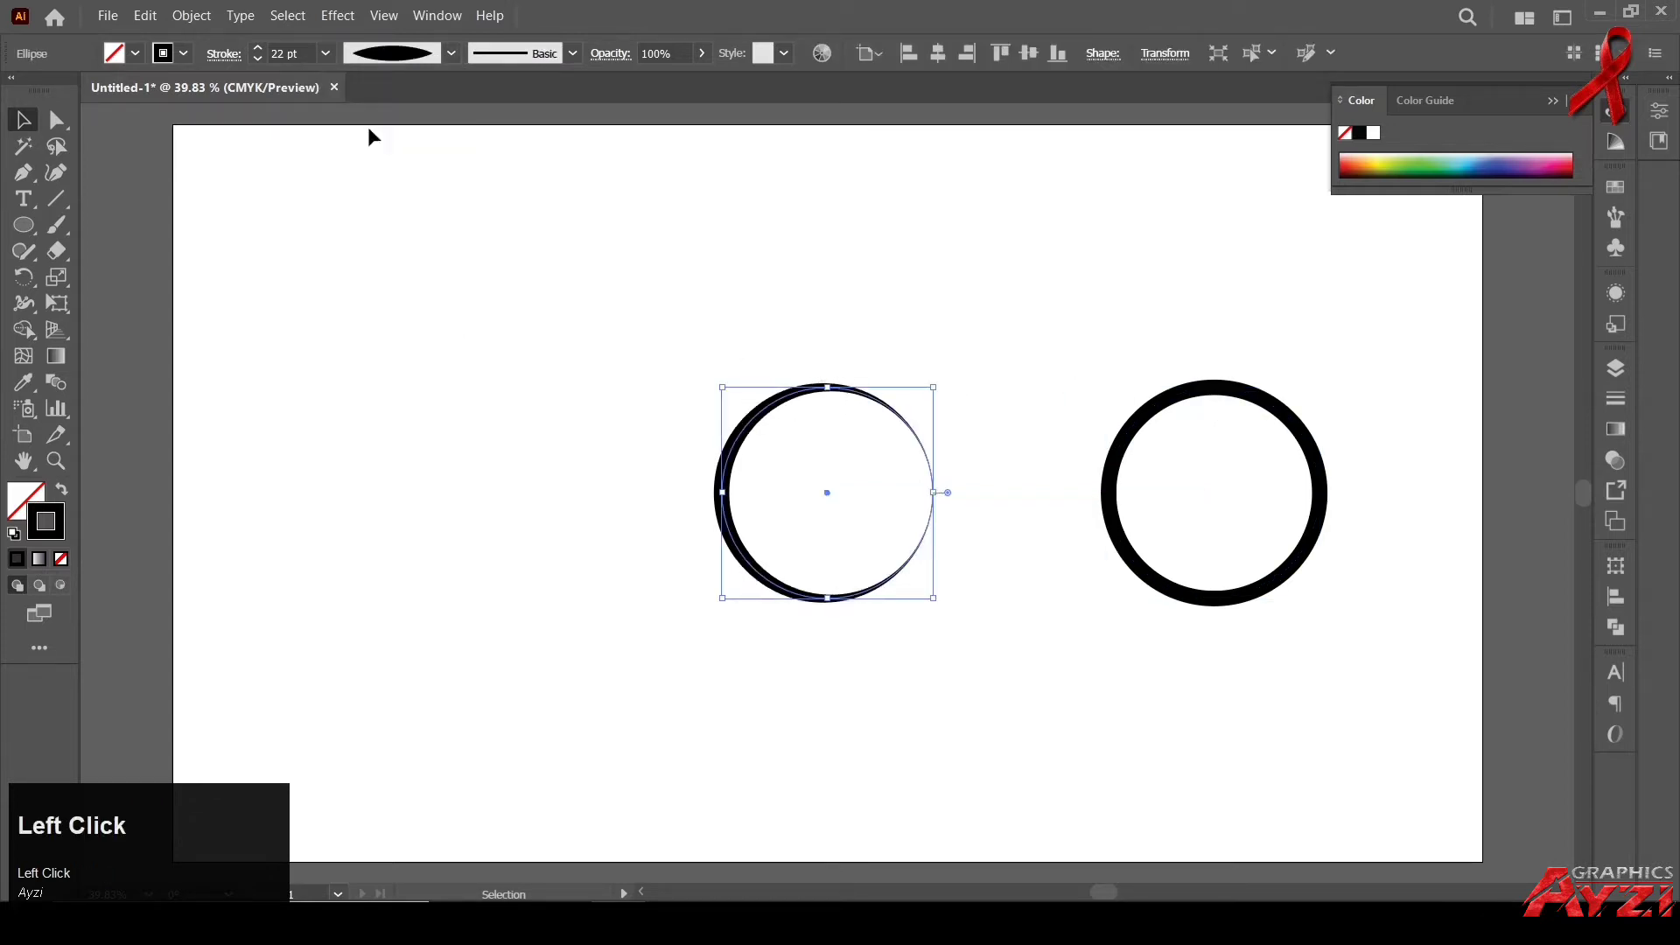
click(949, 278)
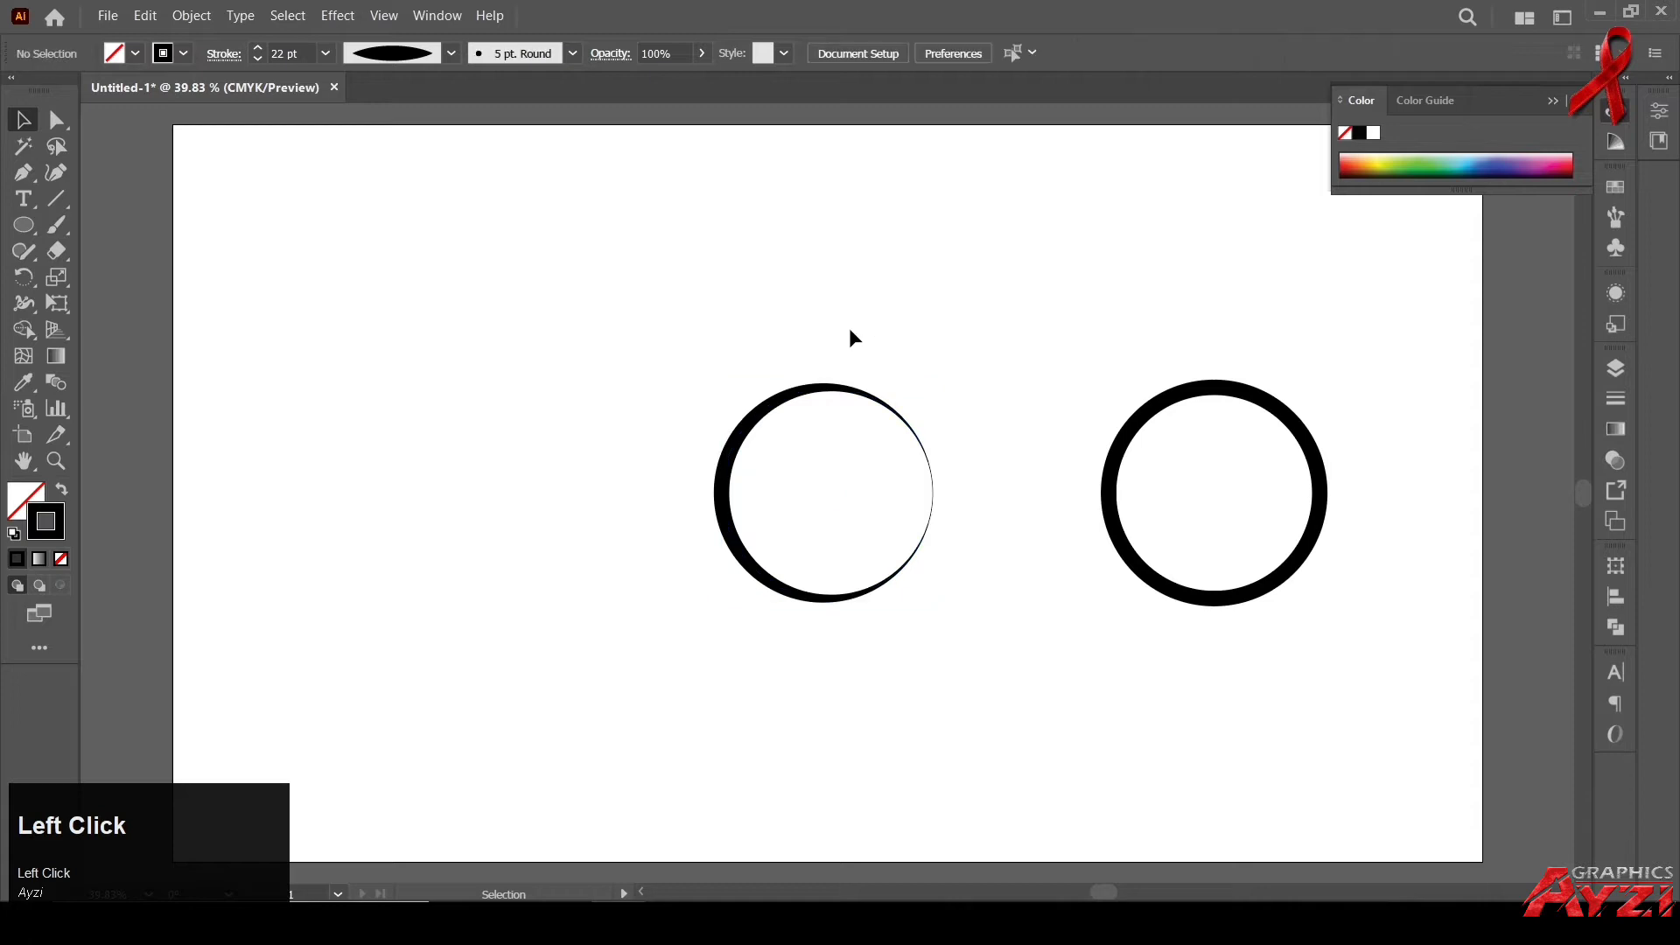
Cut the duplicate circle's path with the Scissors tool at its top and bottom anchor points.
click(1131, 436)
mouse_move(56, 225)
mouse_down()
mouse_move(146, 253)
mouse_move(57, 253)
mouse_move(129, 276)
mouse_up()
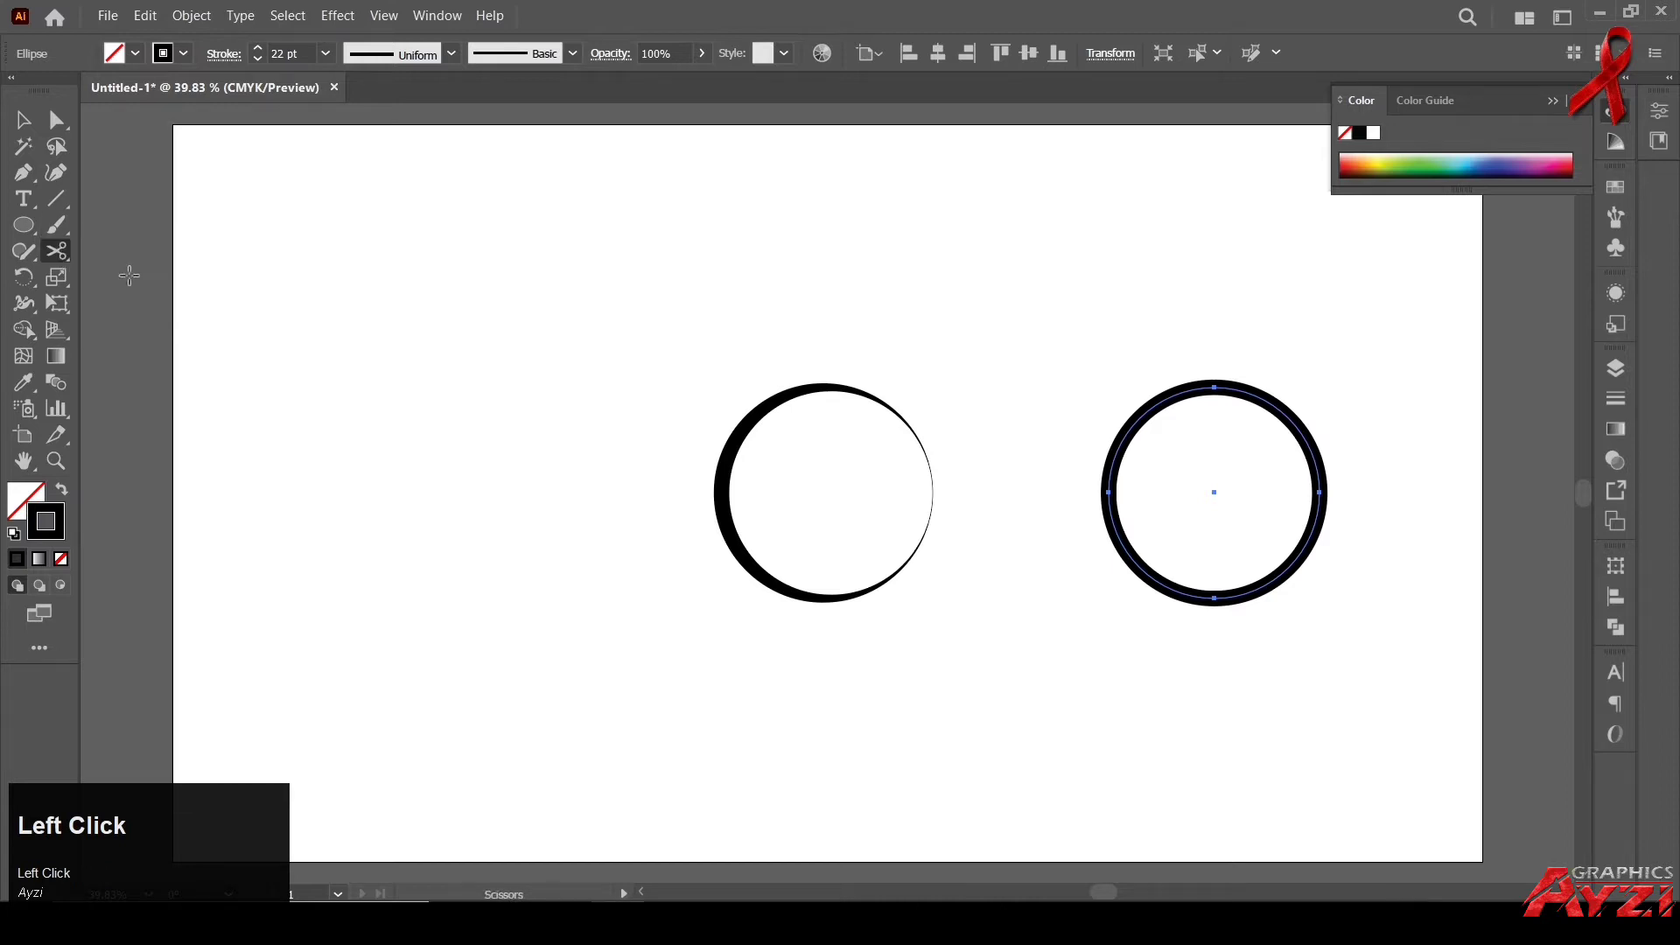
click(1210, 386)
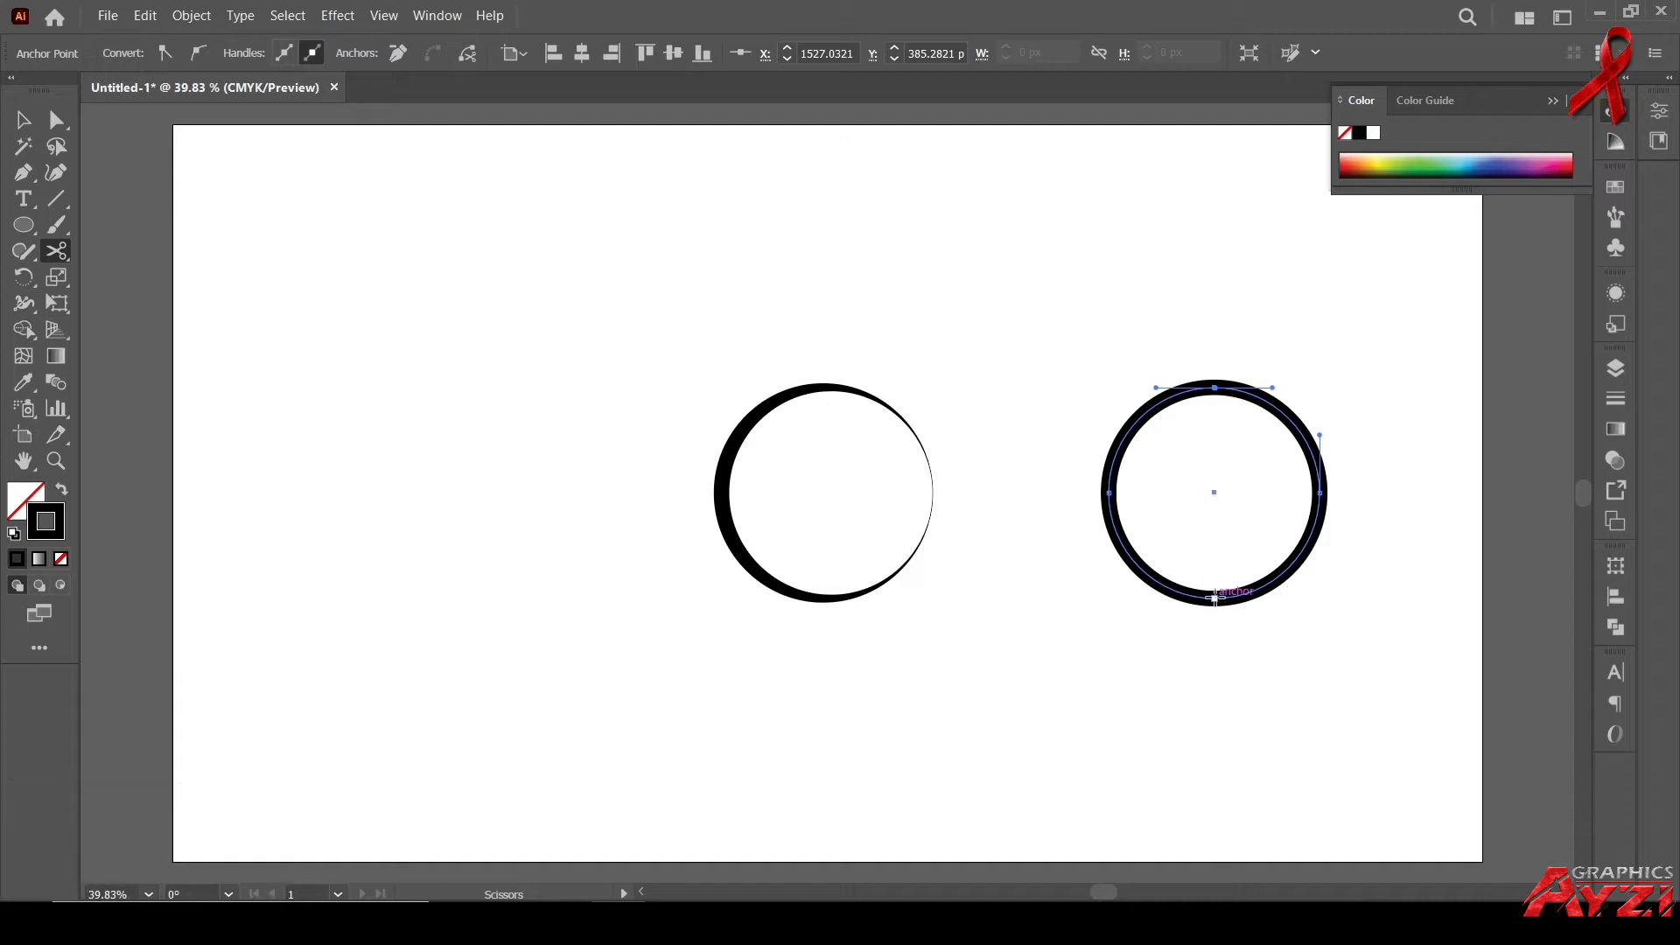
click(1215, 598)
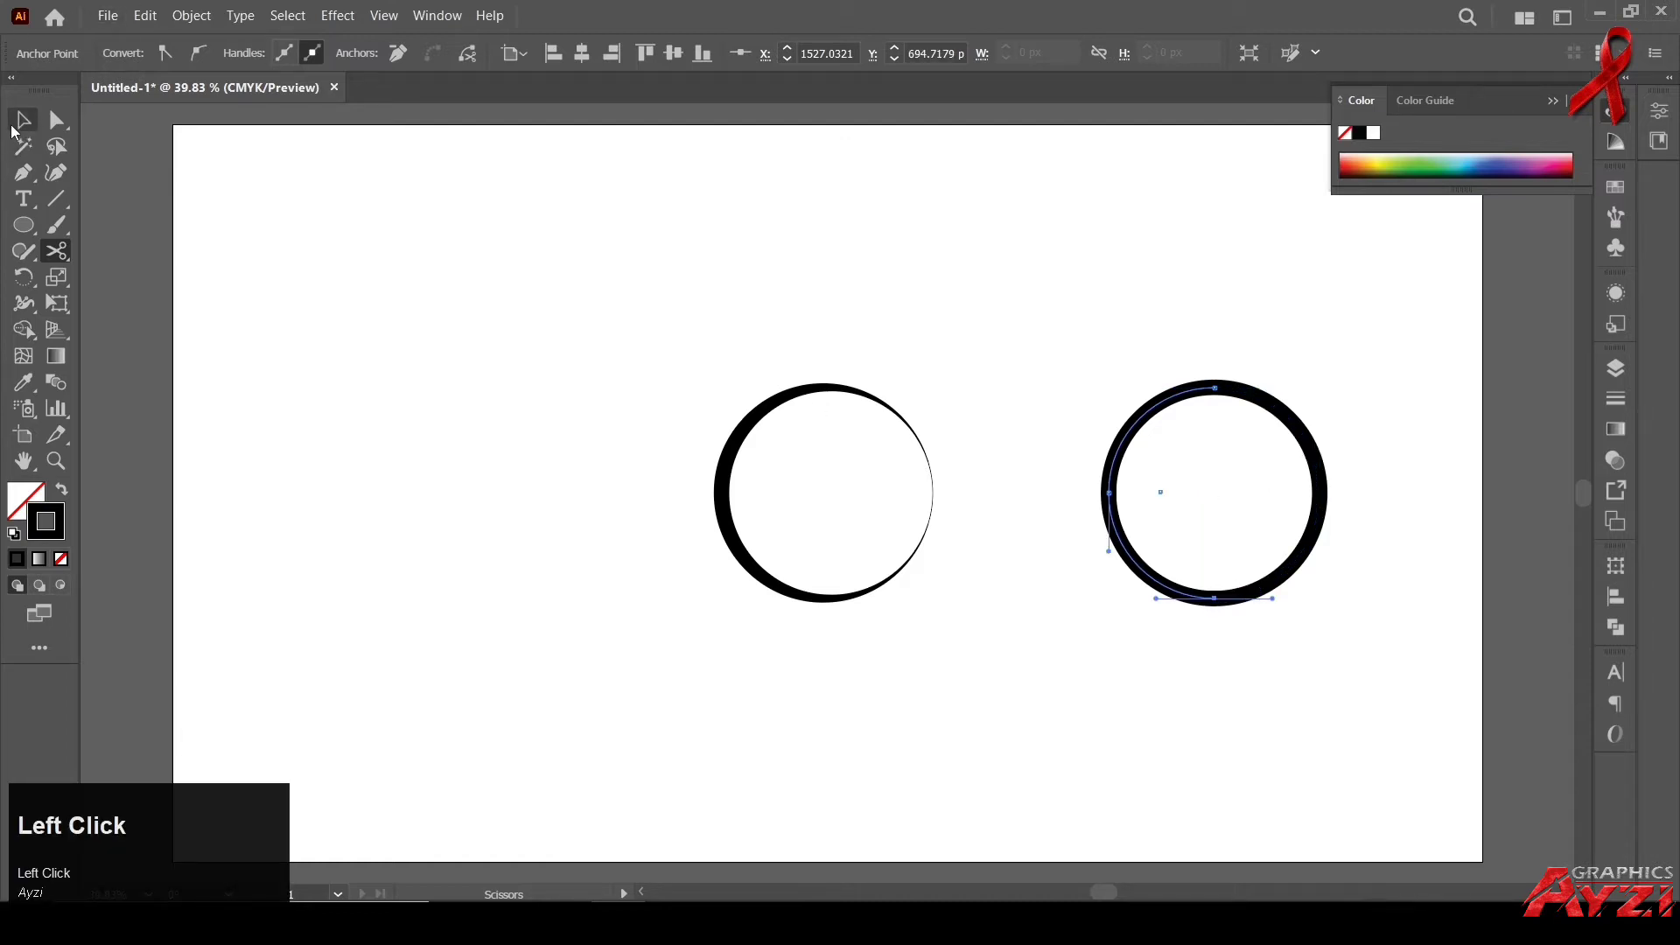
Delete the right half of the cut circle.
click(29, 127)
click(1290, 437)
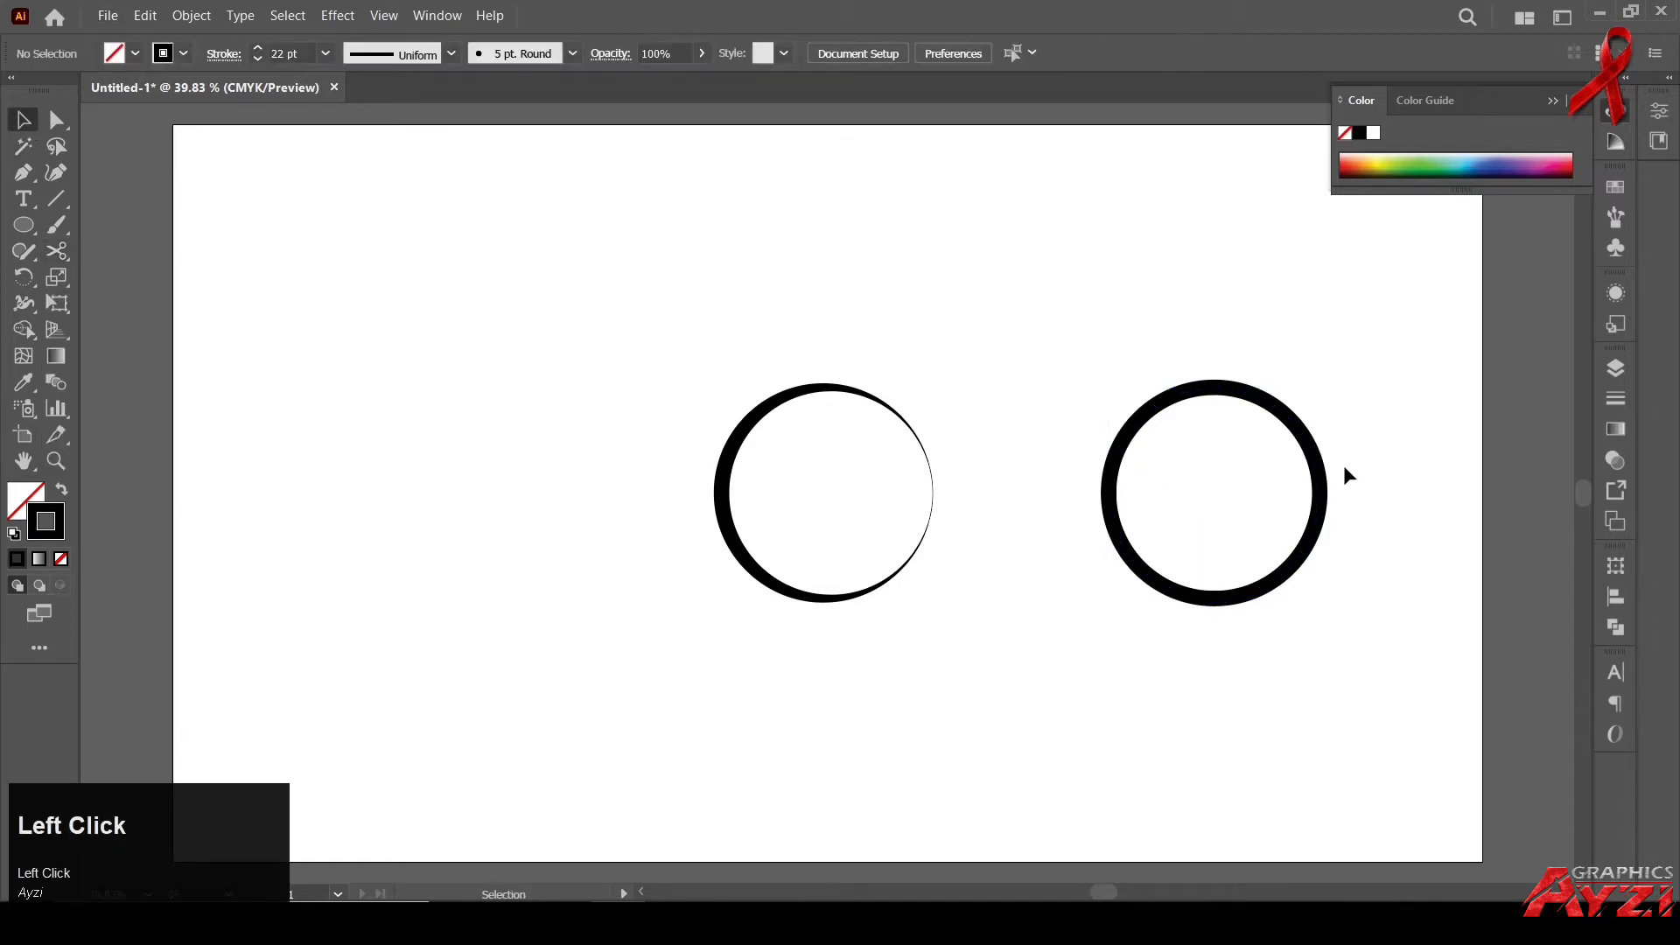
drag(1323, 480, 1392, 480)
key(BackSpace)
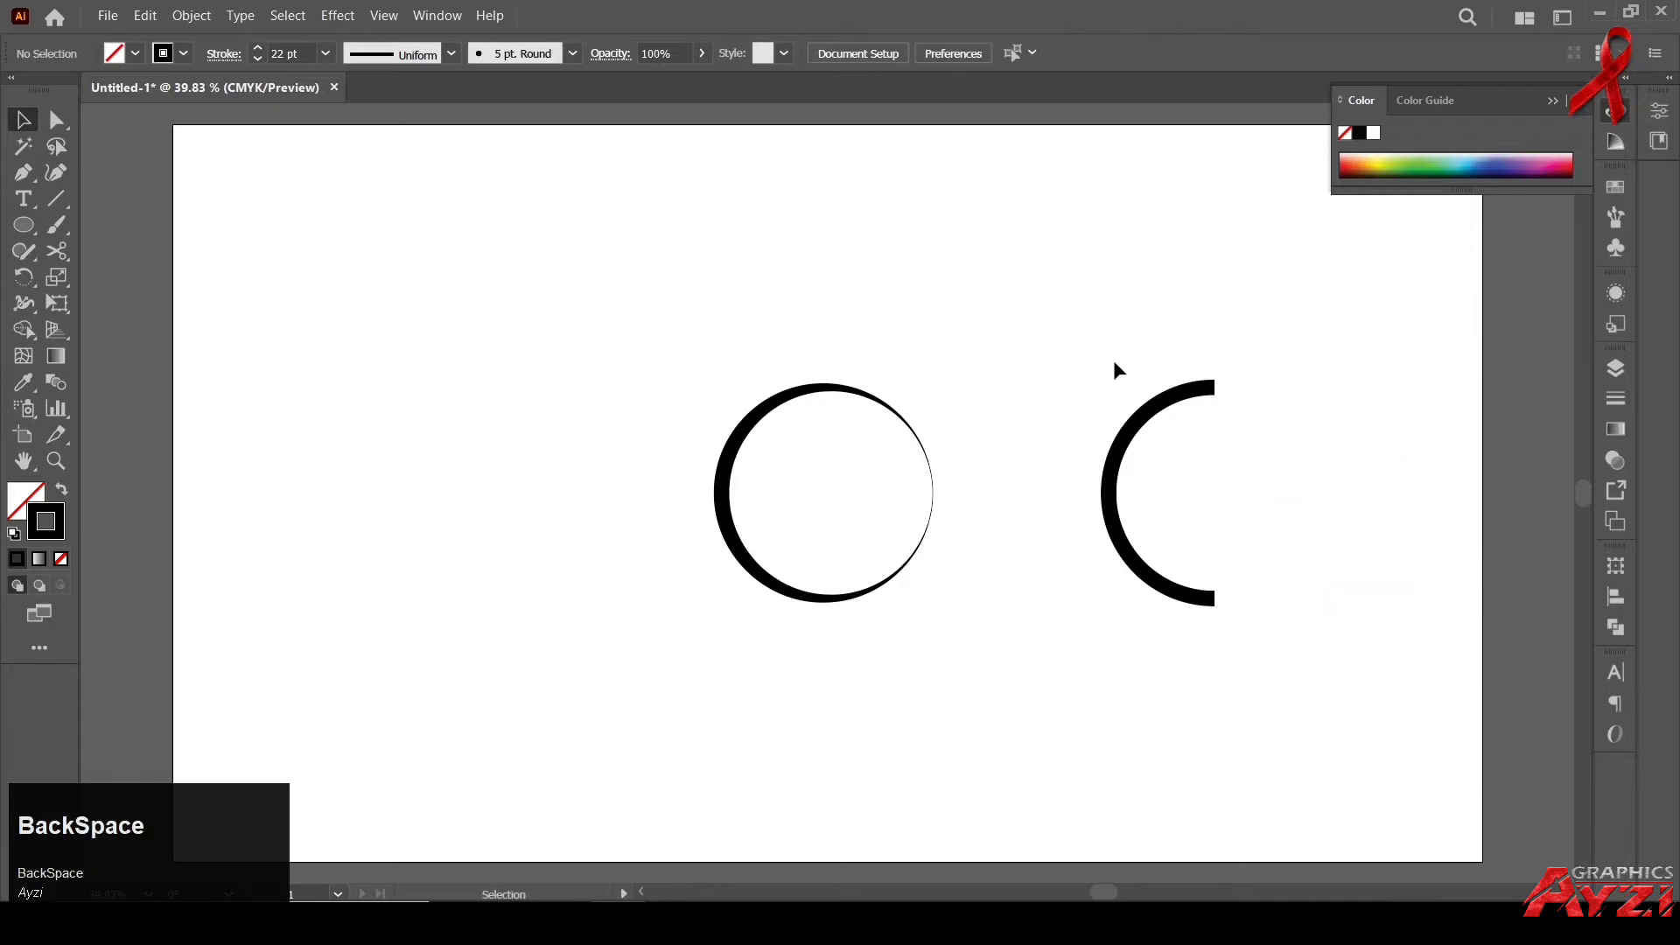
Apply the lens-shaped width profile, tapered at both ends, to the remaining half circle.
drag(1086, 335, 1216, 457)
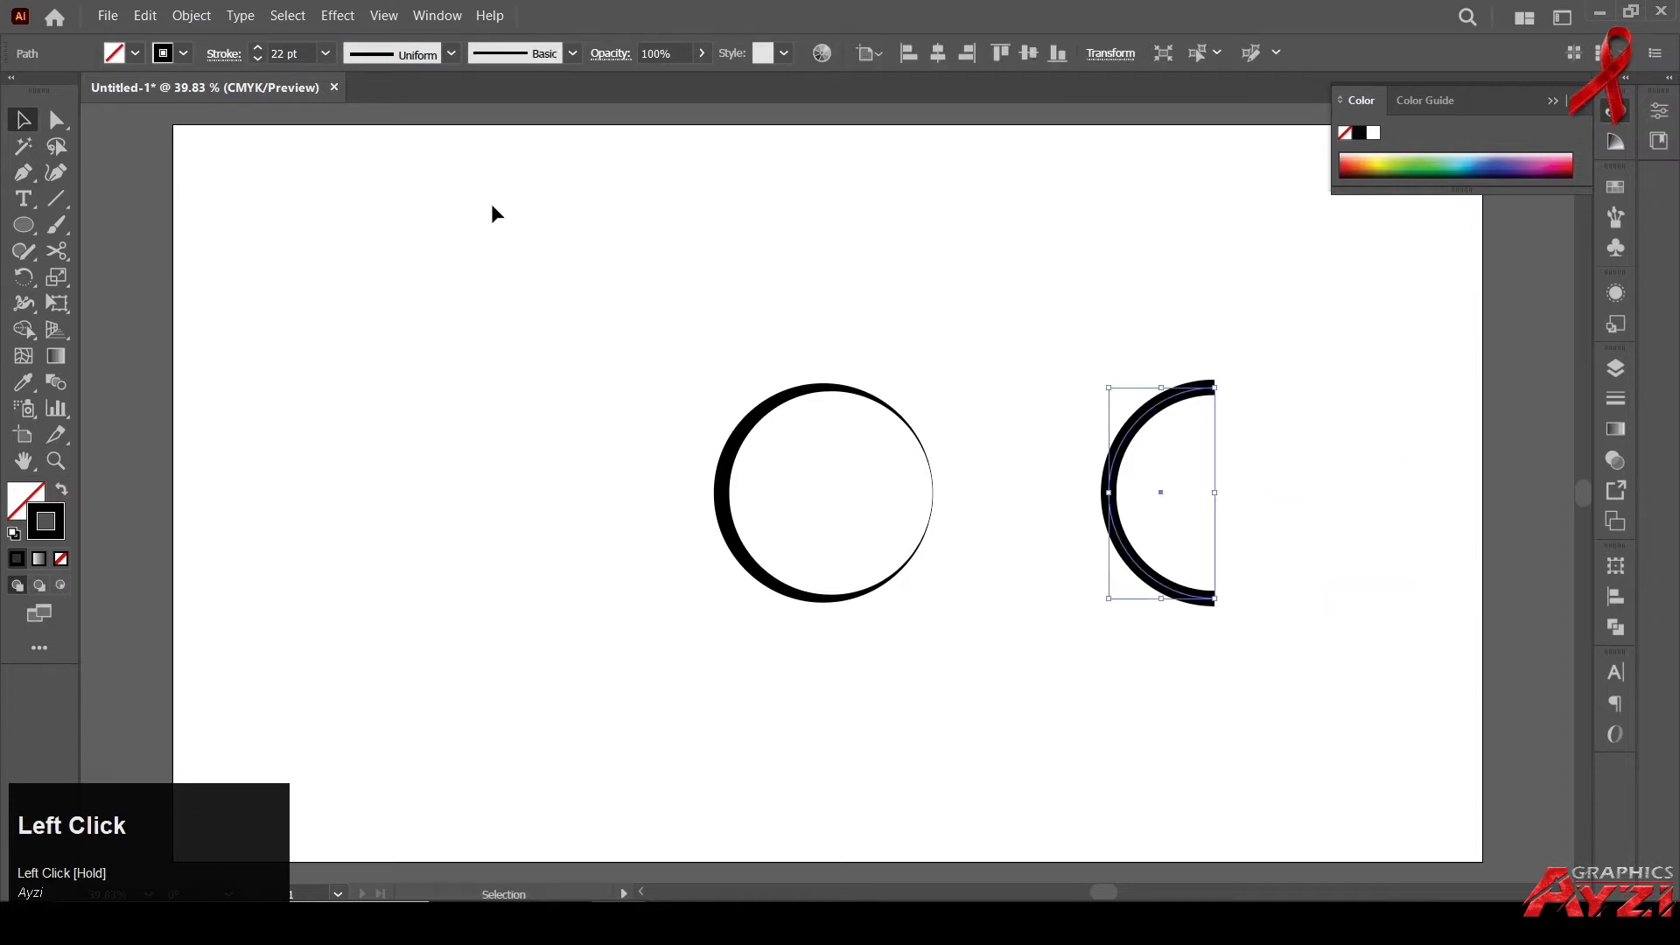
click(448, 55)
click(394, 130)
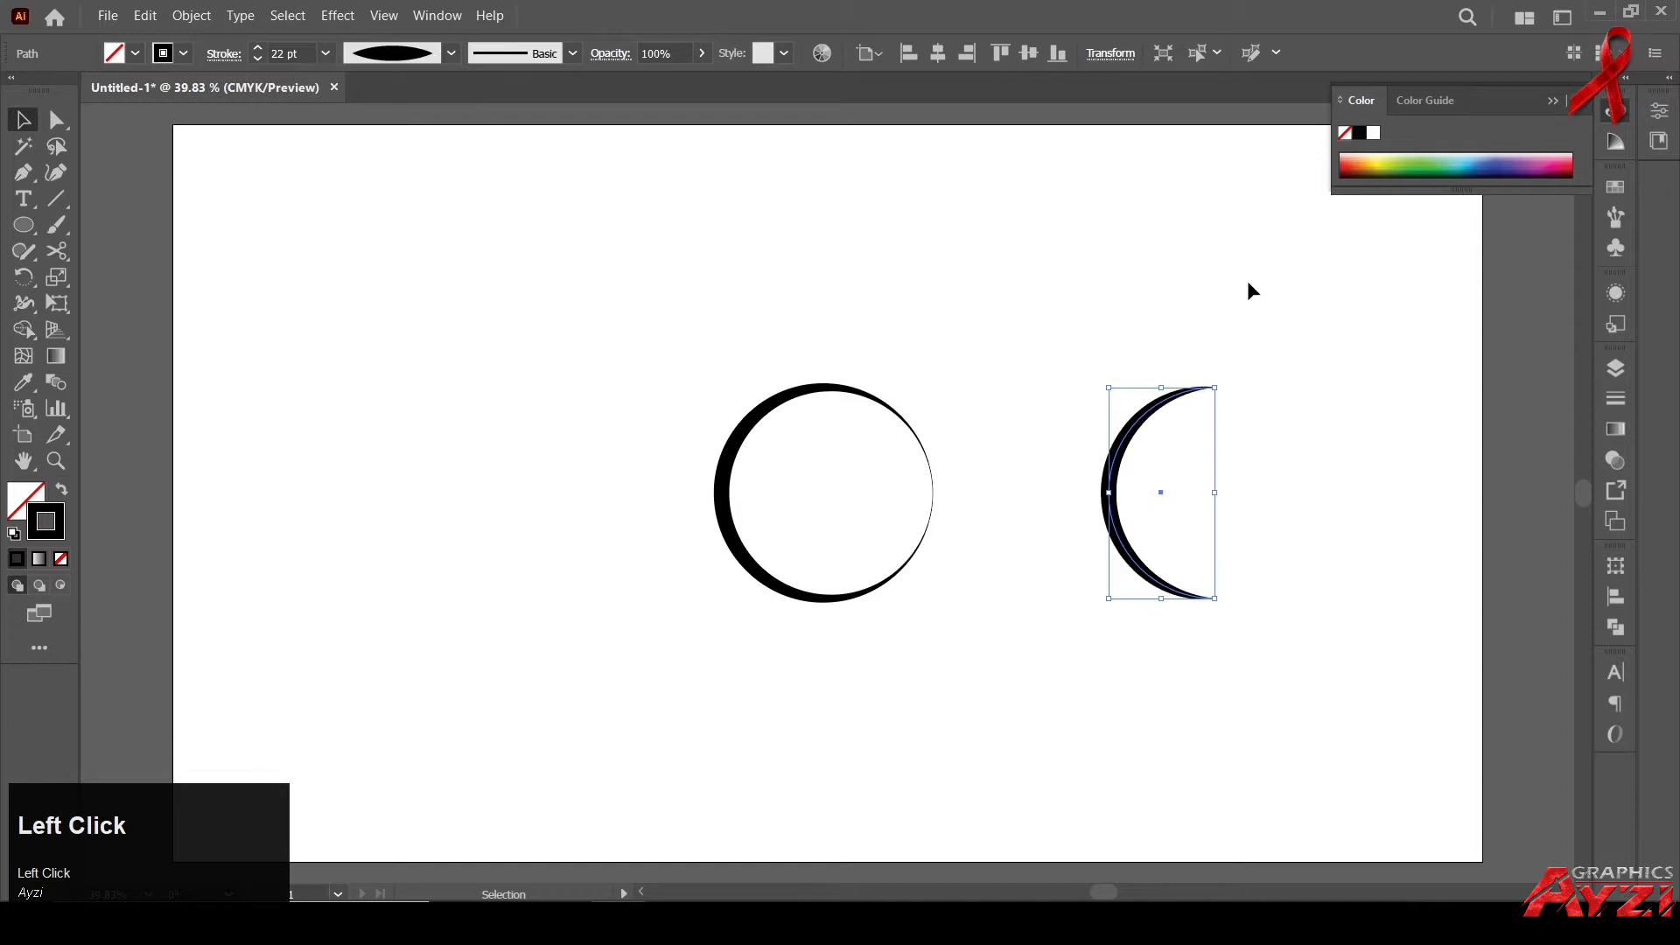
Scale the crescent down proportionally about its center and move it horizontally inside the tapered ring's left part.
drag(1214, 389, 1200, 412)
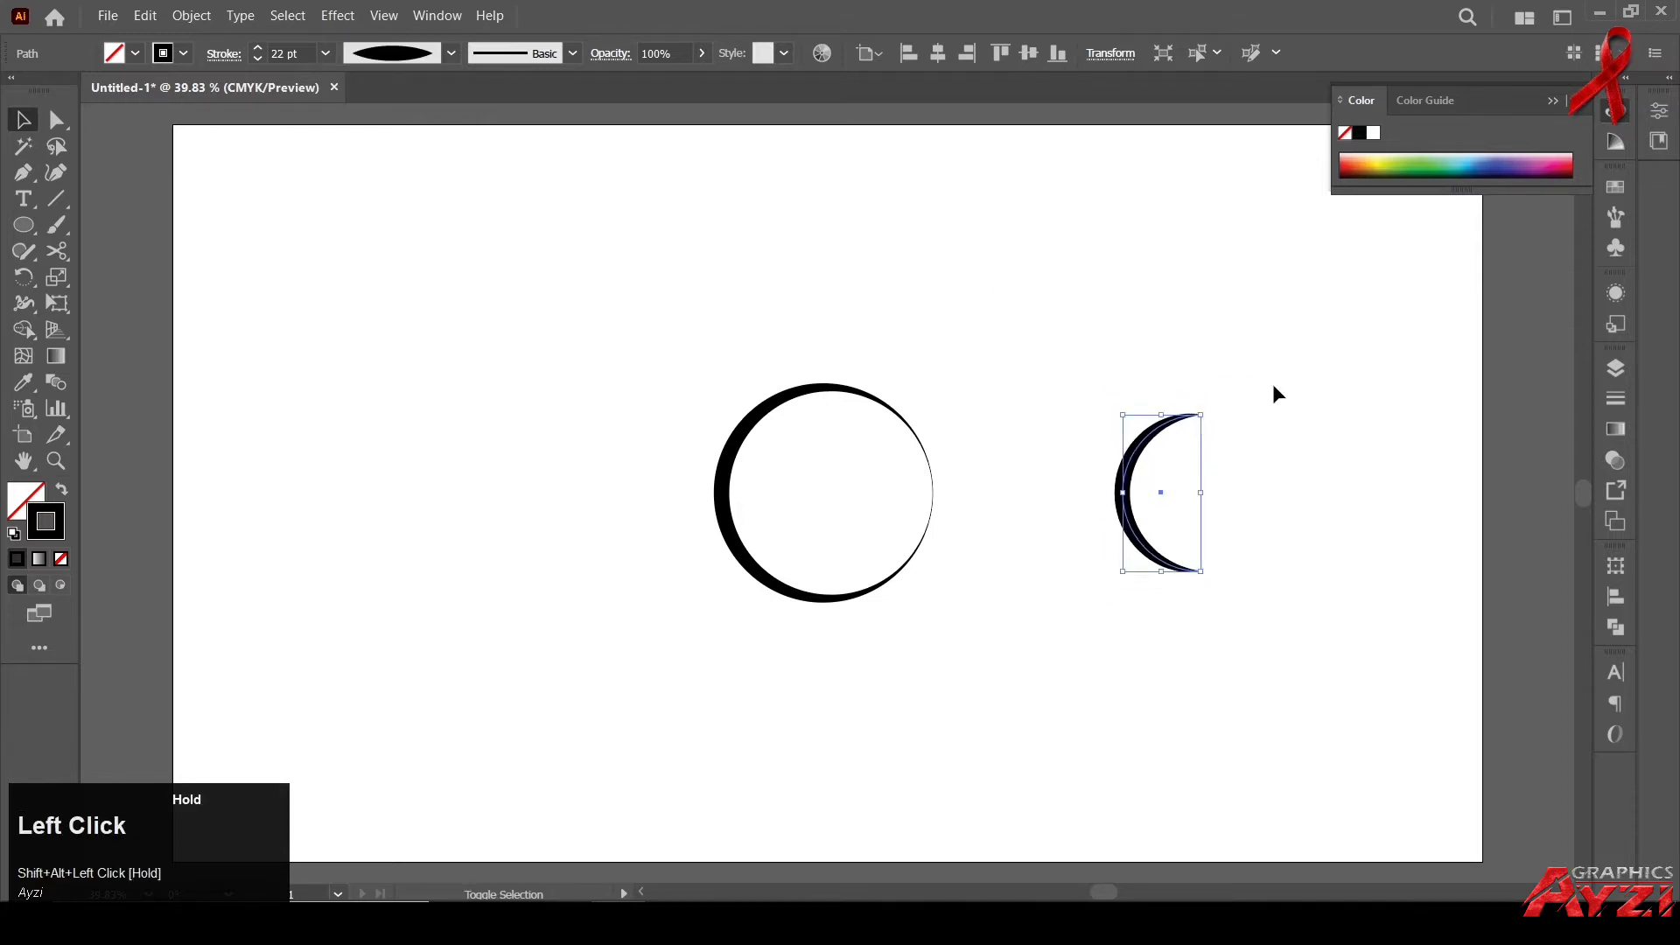
click(1154, 470)
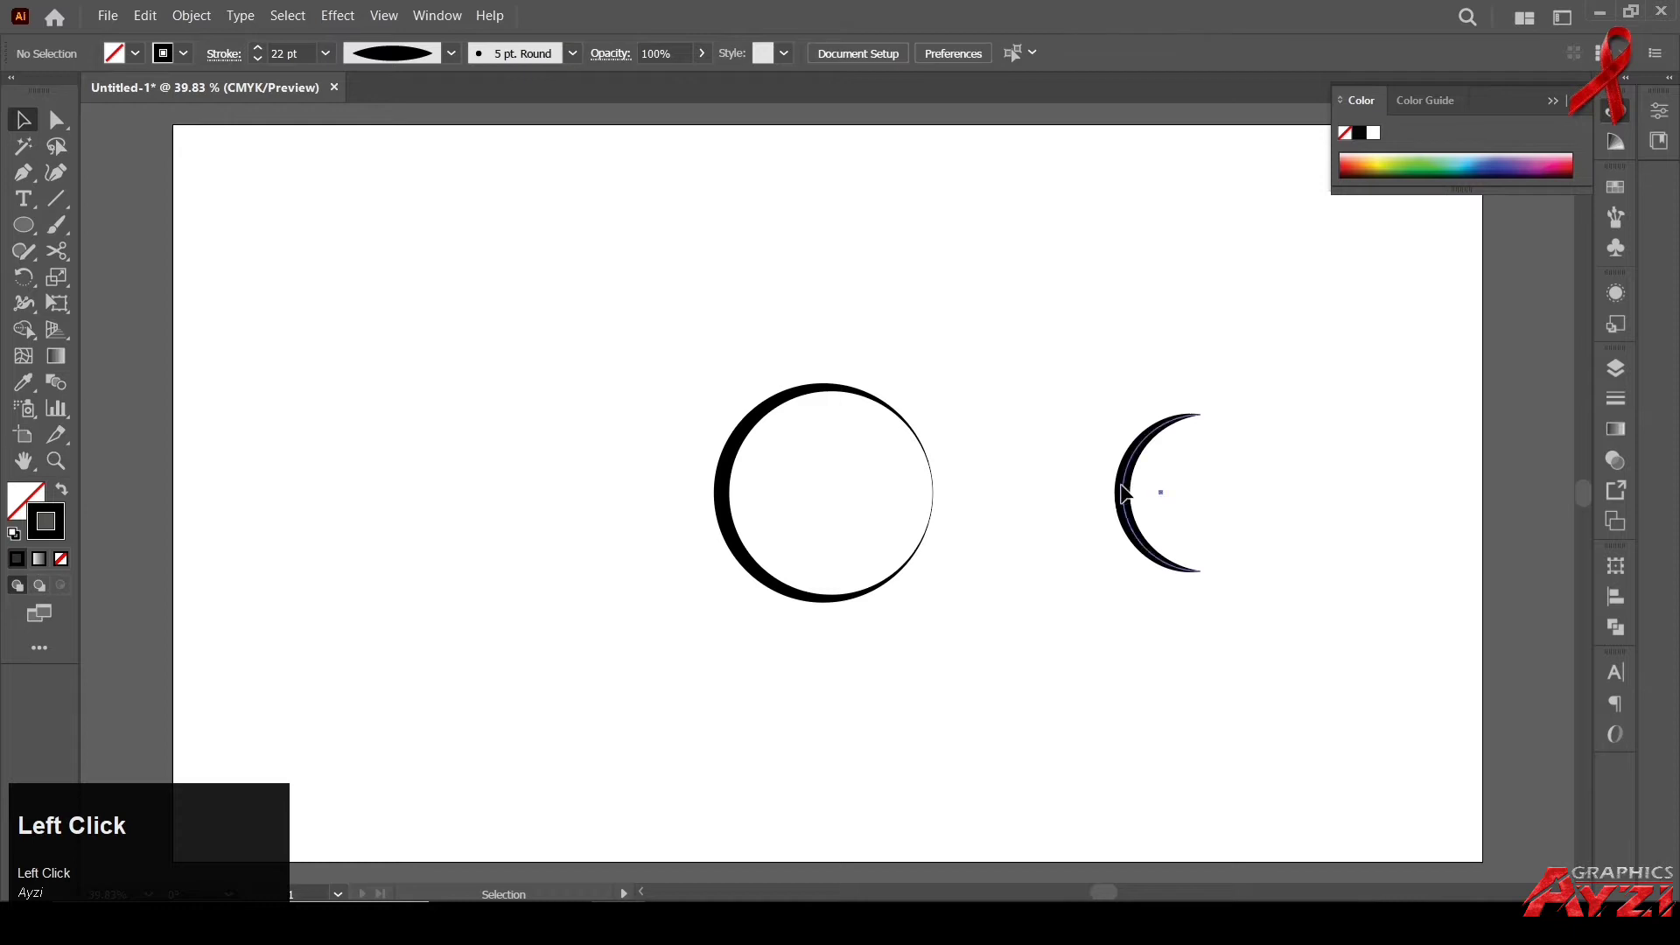
drag(1124, 493, 761, 493)
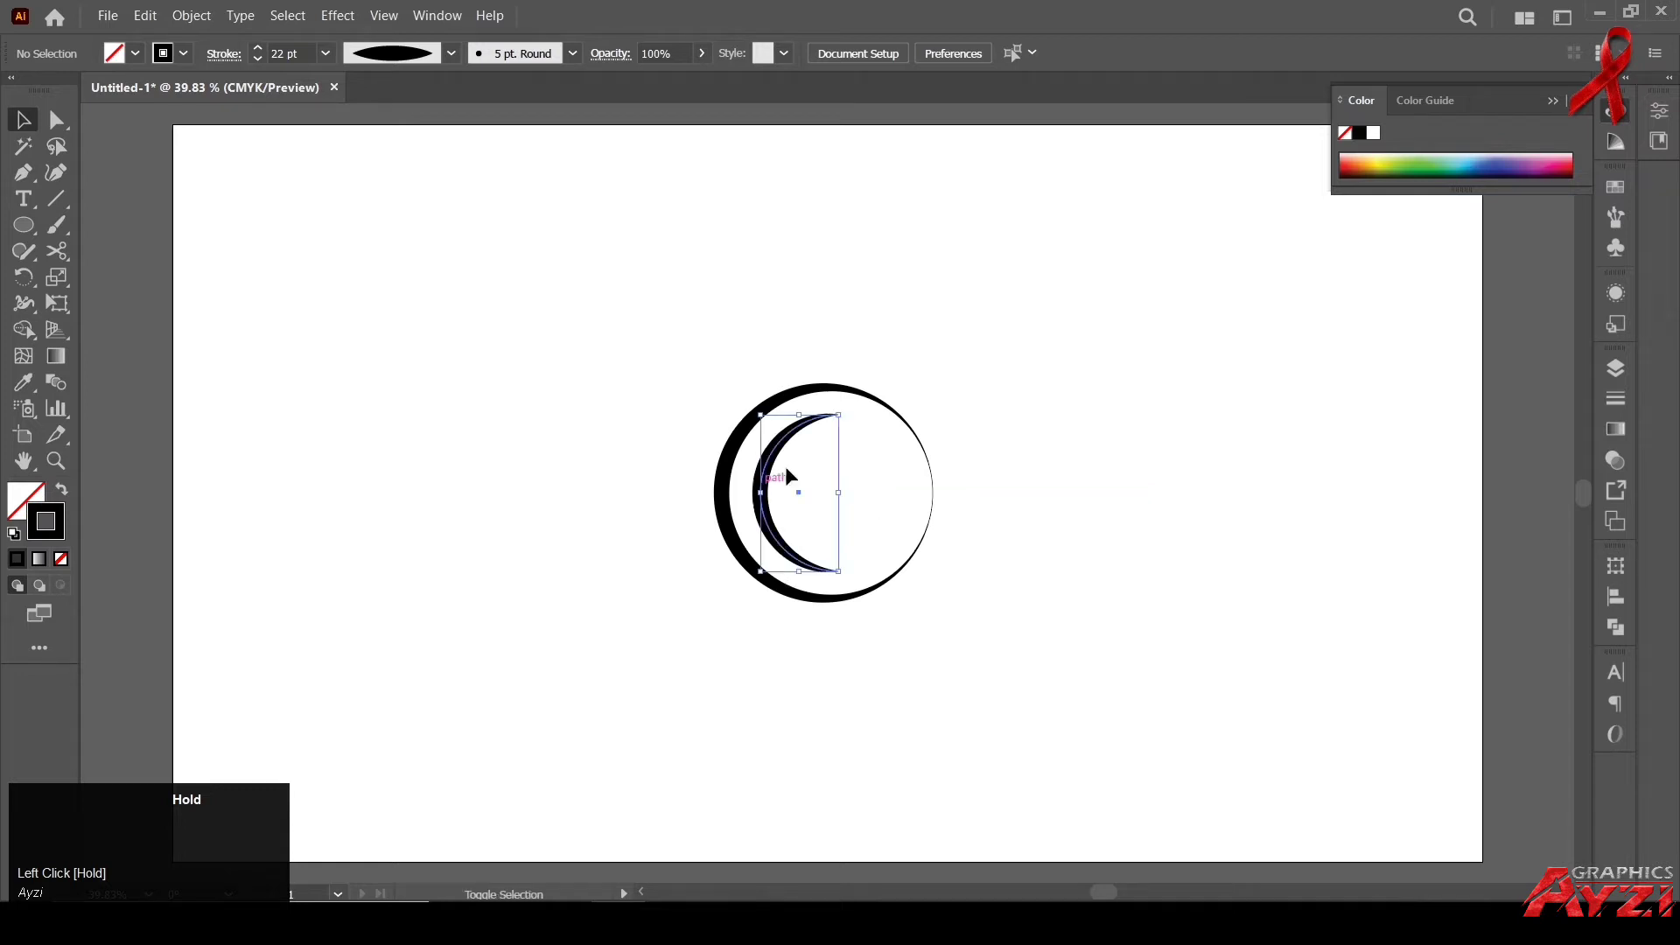
click(926, 292)
drag(653, 349, 1106, 623)
click(1008, 394)
Apply a linear gradient to the outer ring's stroke and color its starting stop dark blue.
click(792, 396)
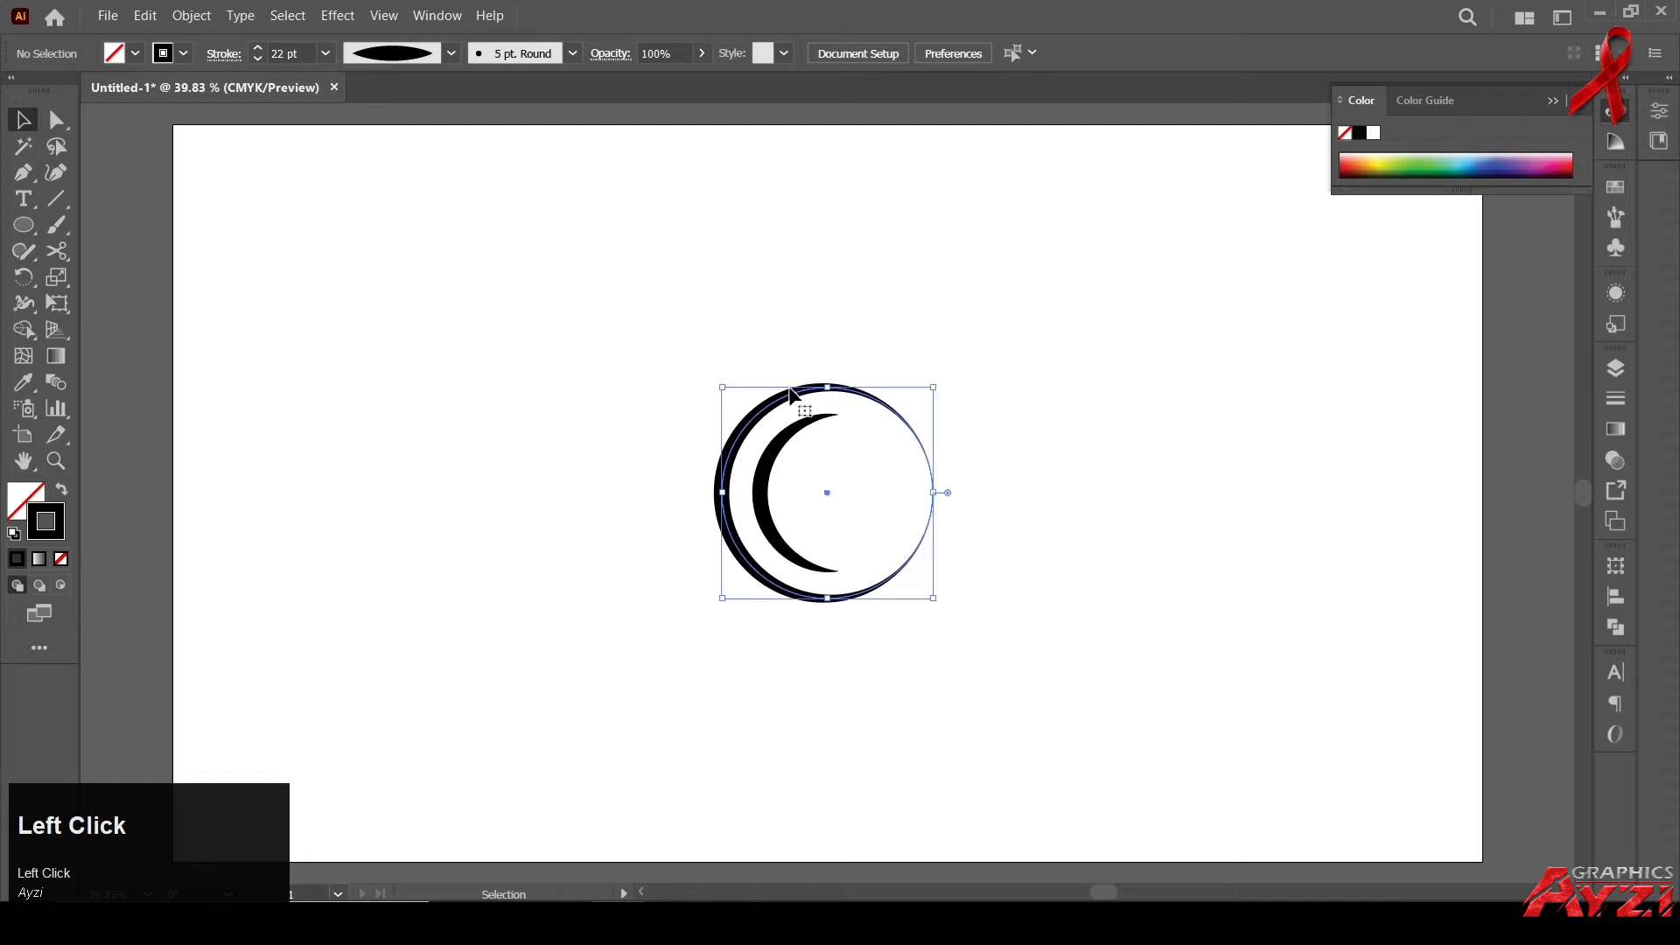
click(39, 559)
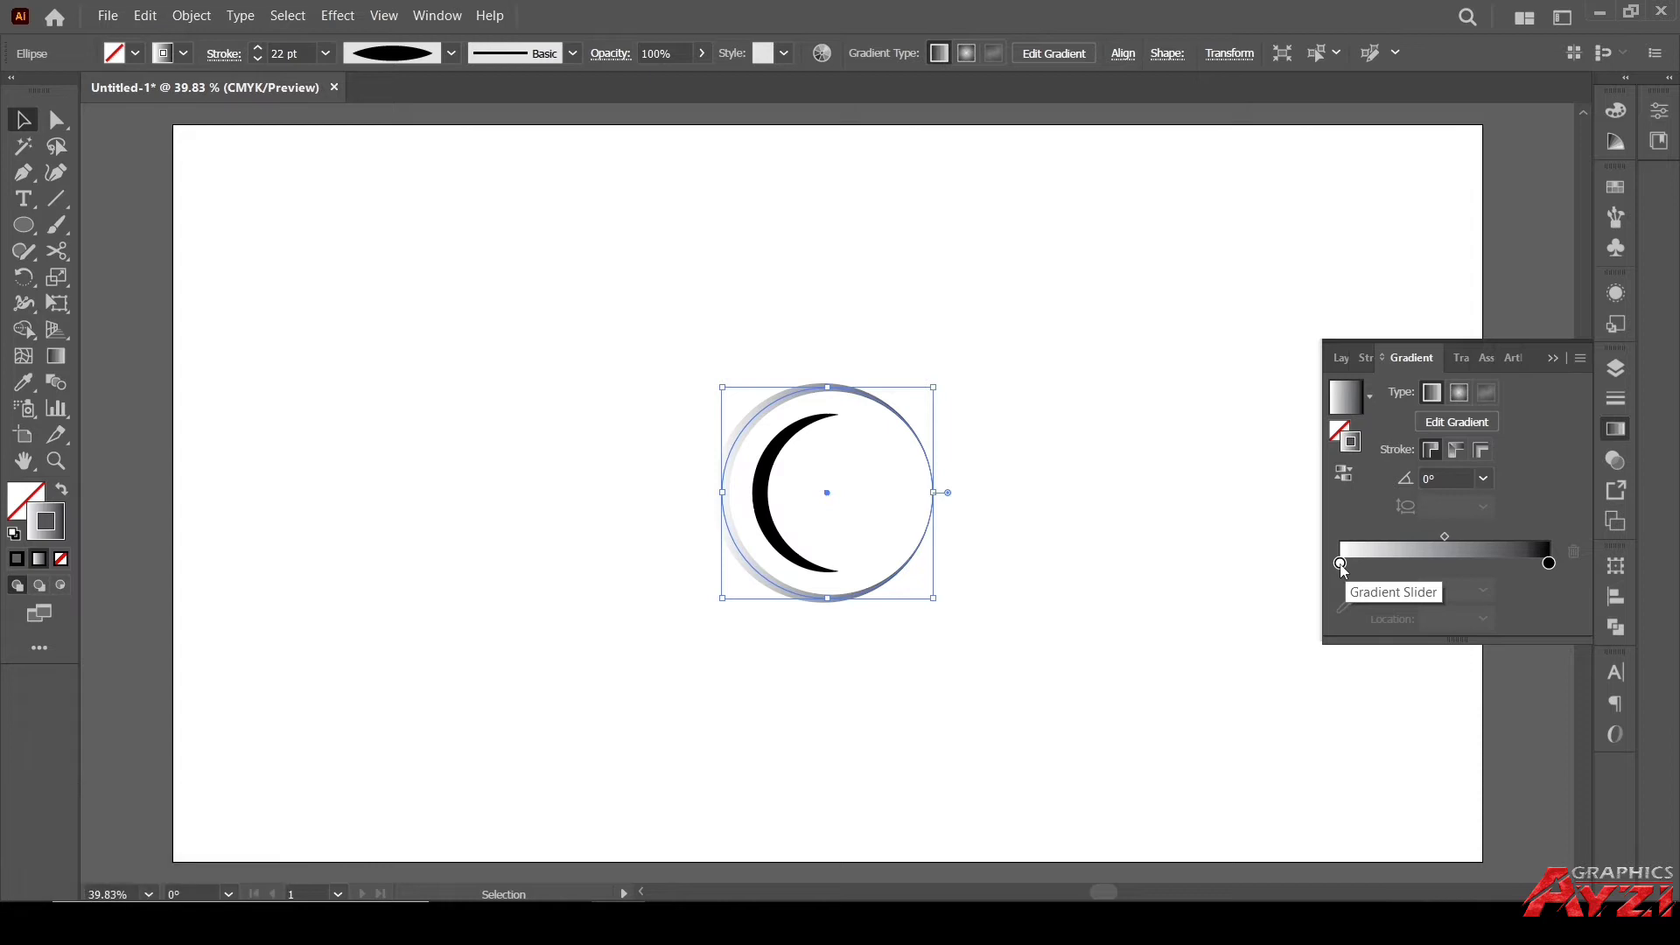
click(1340, 564)
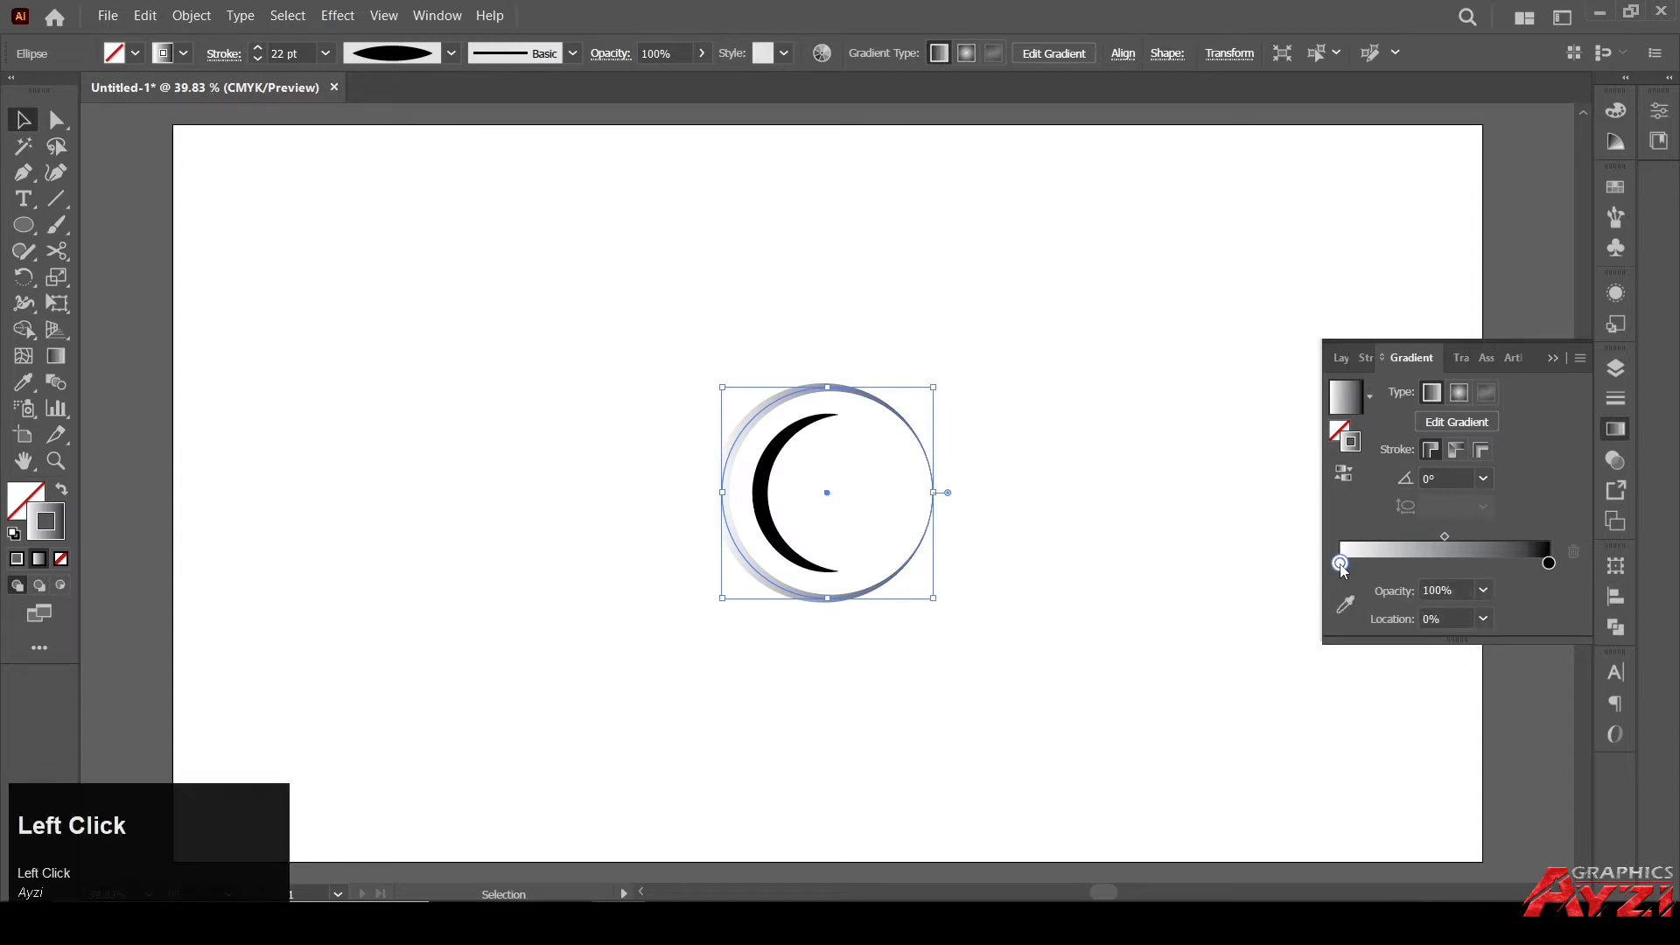
double_click(1340, 564)
click(1274, 682)
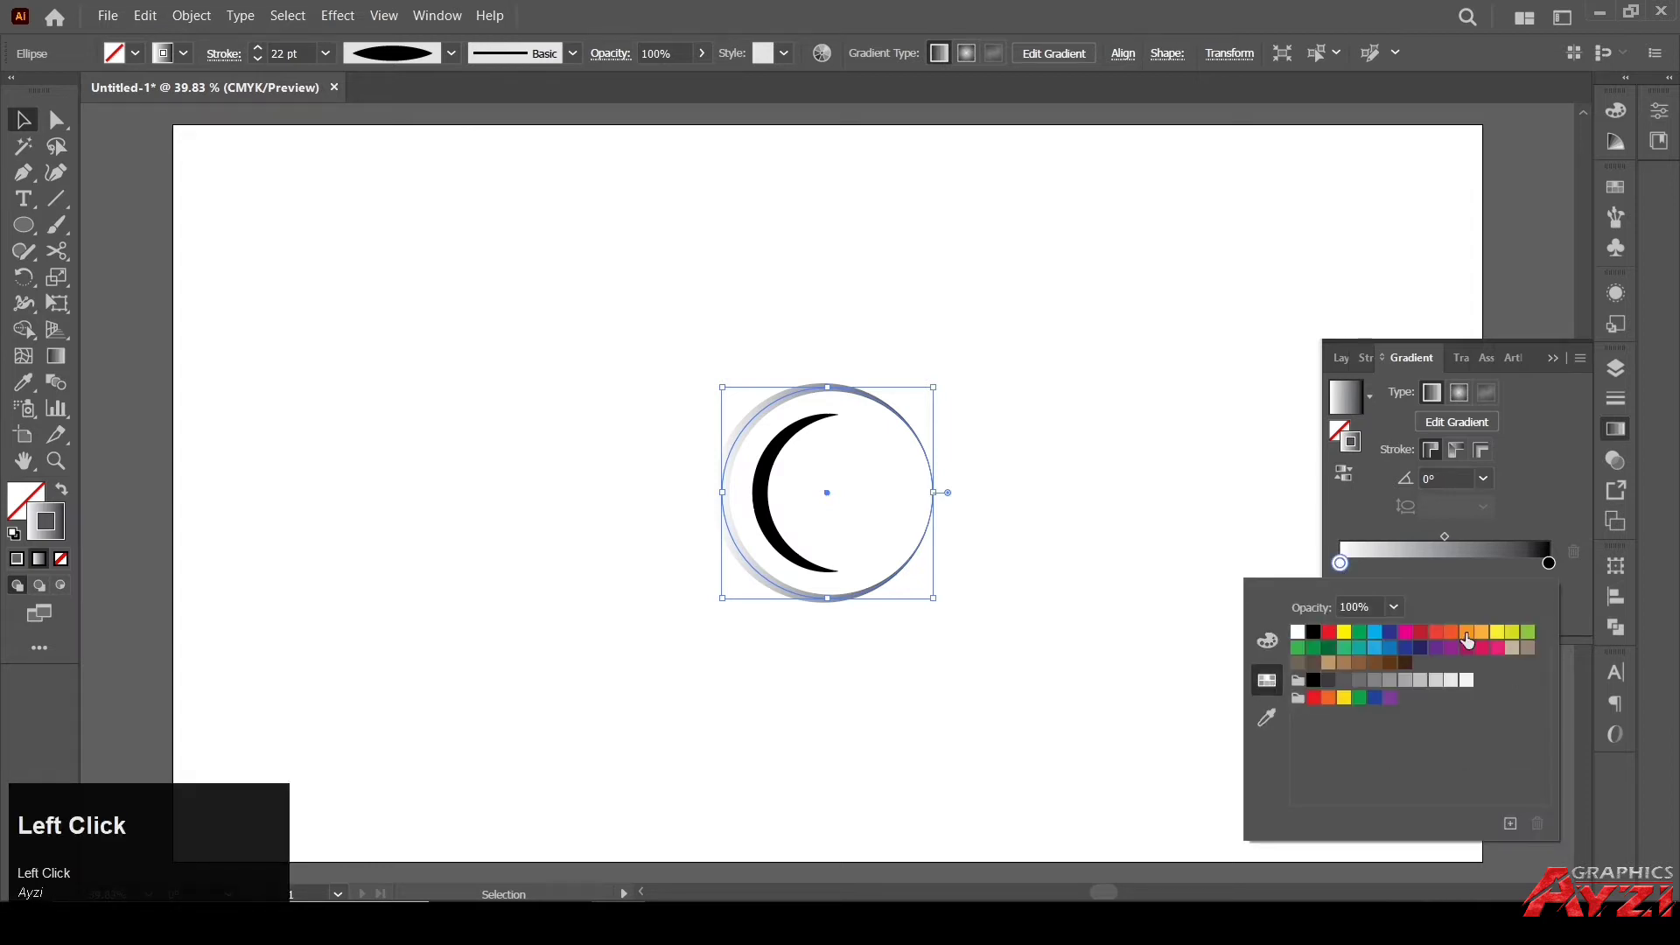
click(1390, 634)
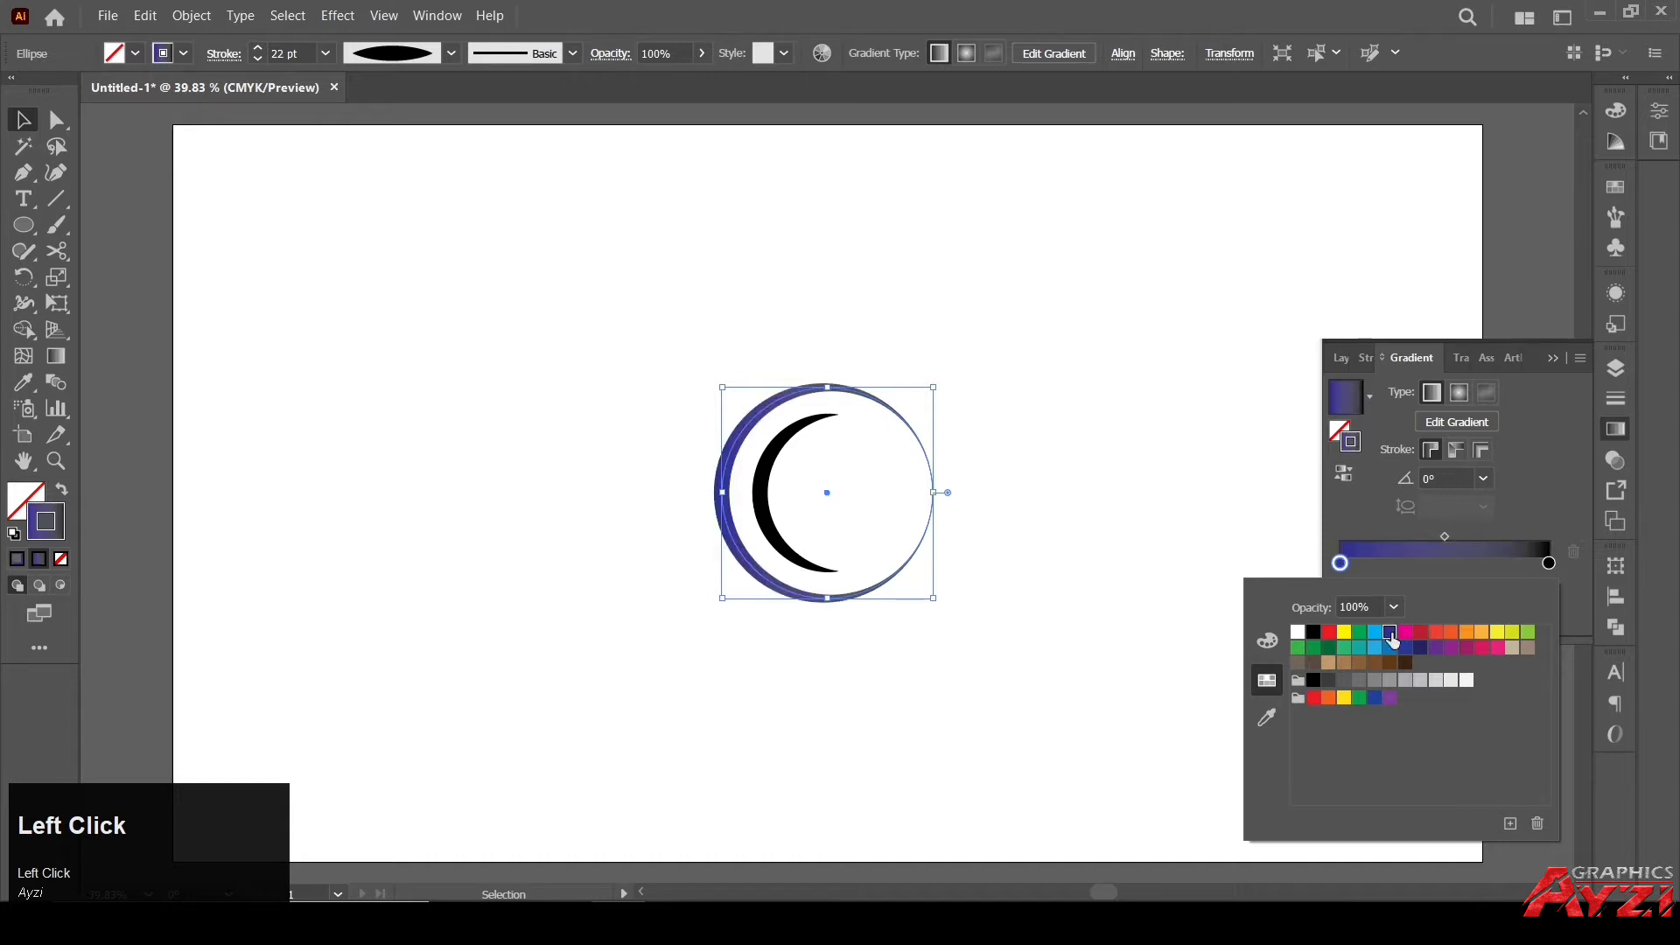
Color the end stop of the outer ring's stroke gradient light blue.
click(1550, 563)
double_click(1550, 563)
click(1375, 633)
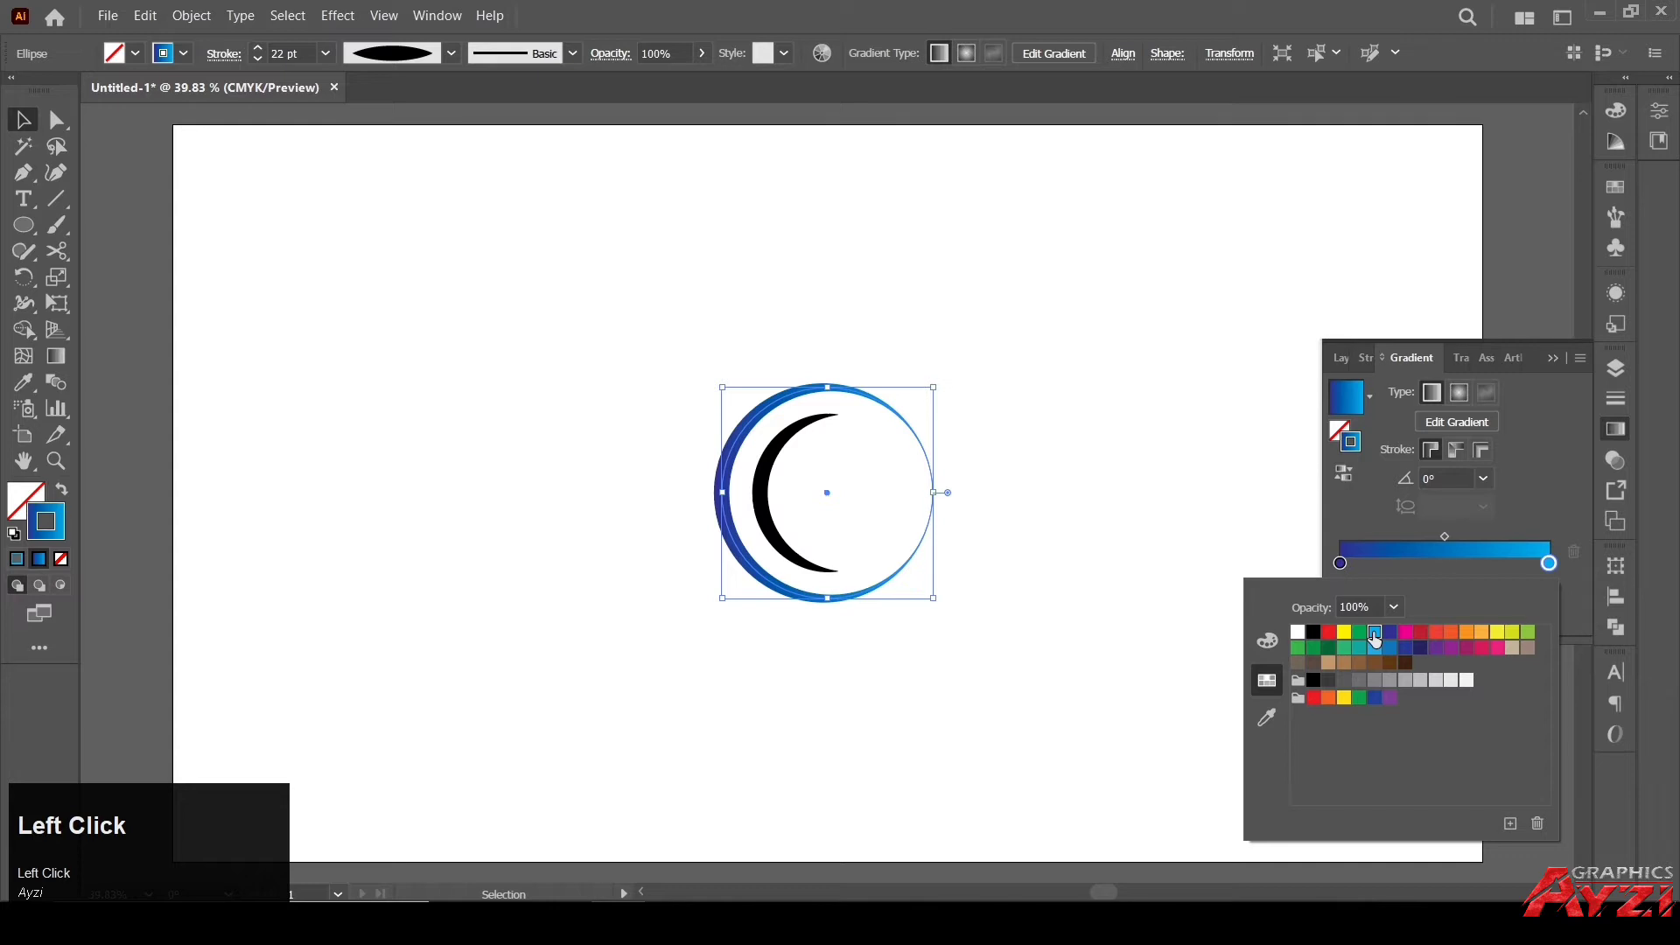
click(1085, 454)
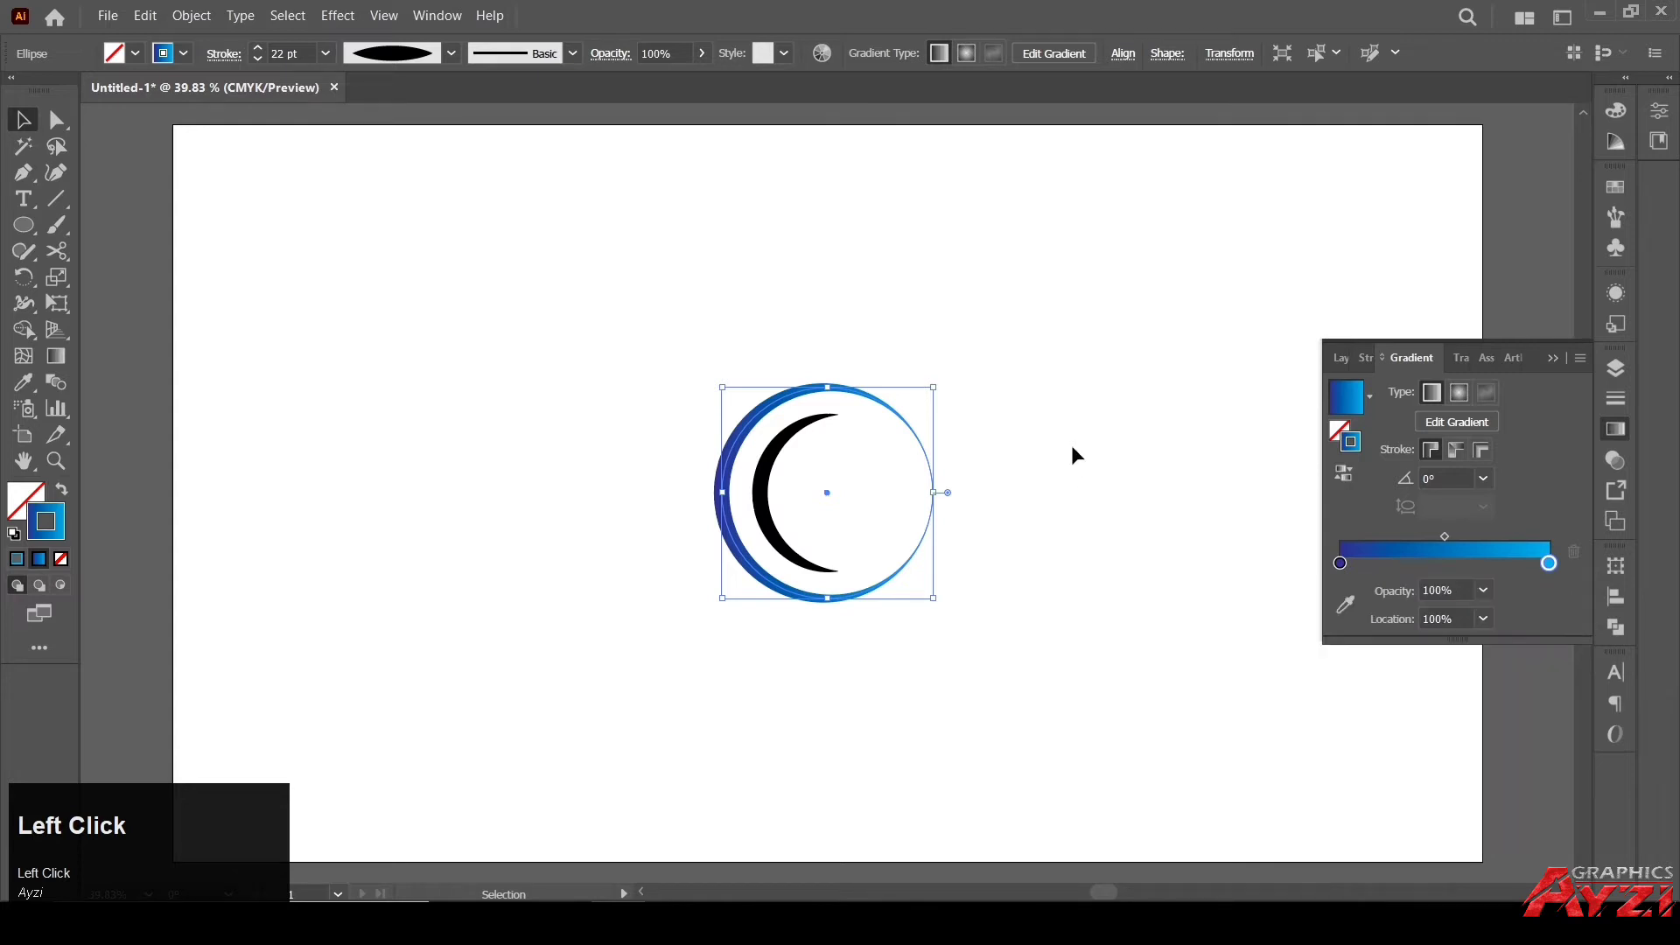
Apply the blue gradient to the inner crescent's stroke and reverse its direction.
click(782, 456)
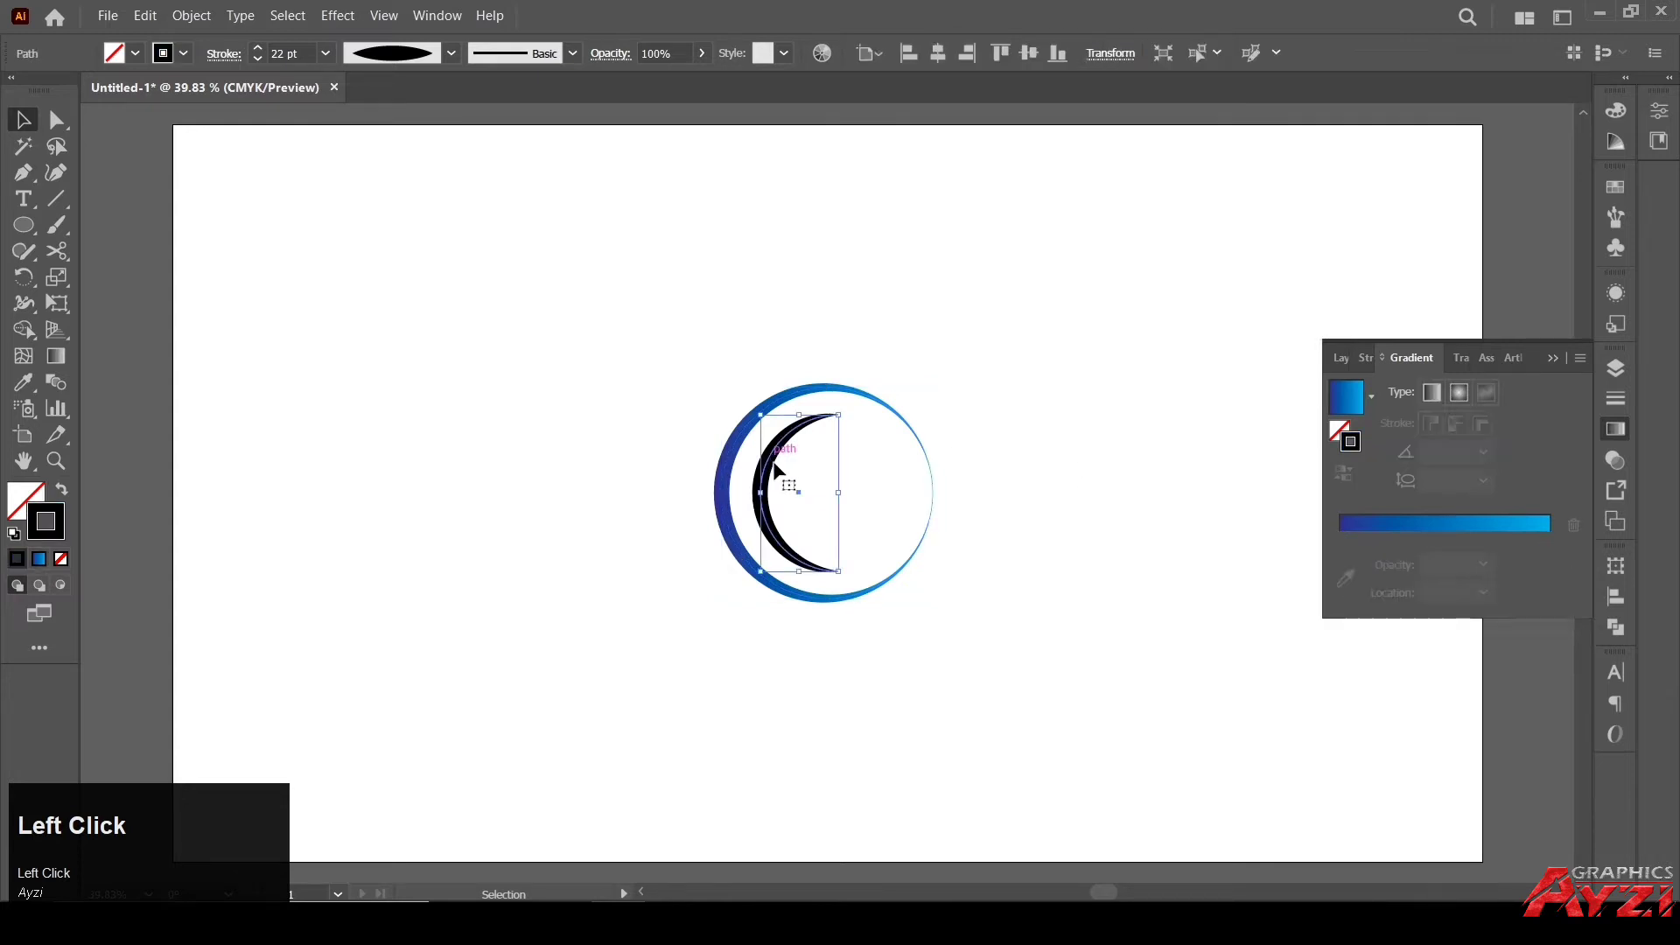
click(40, 559)
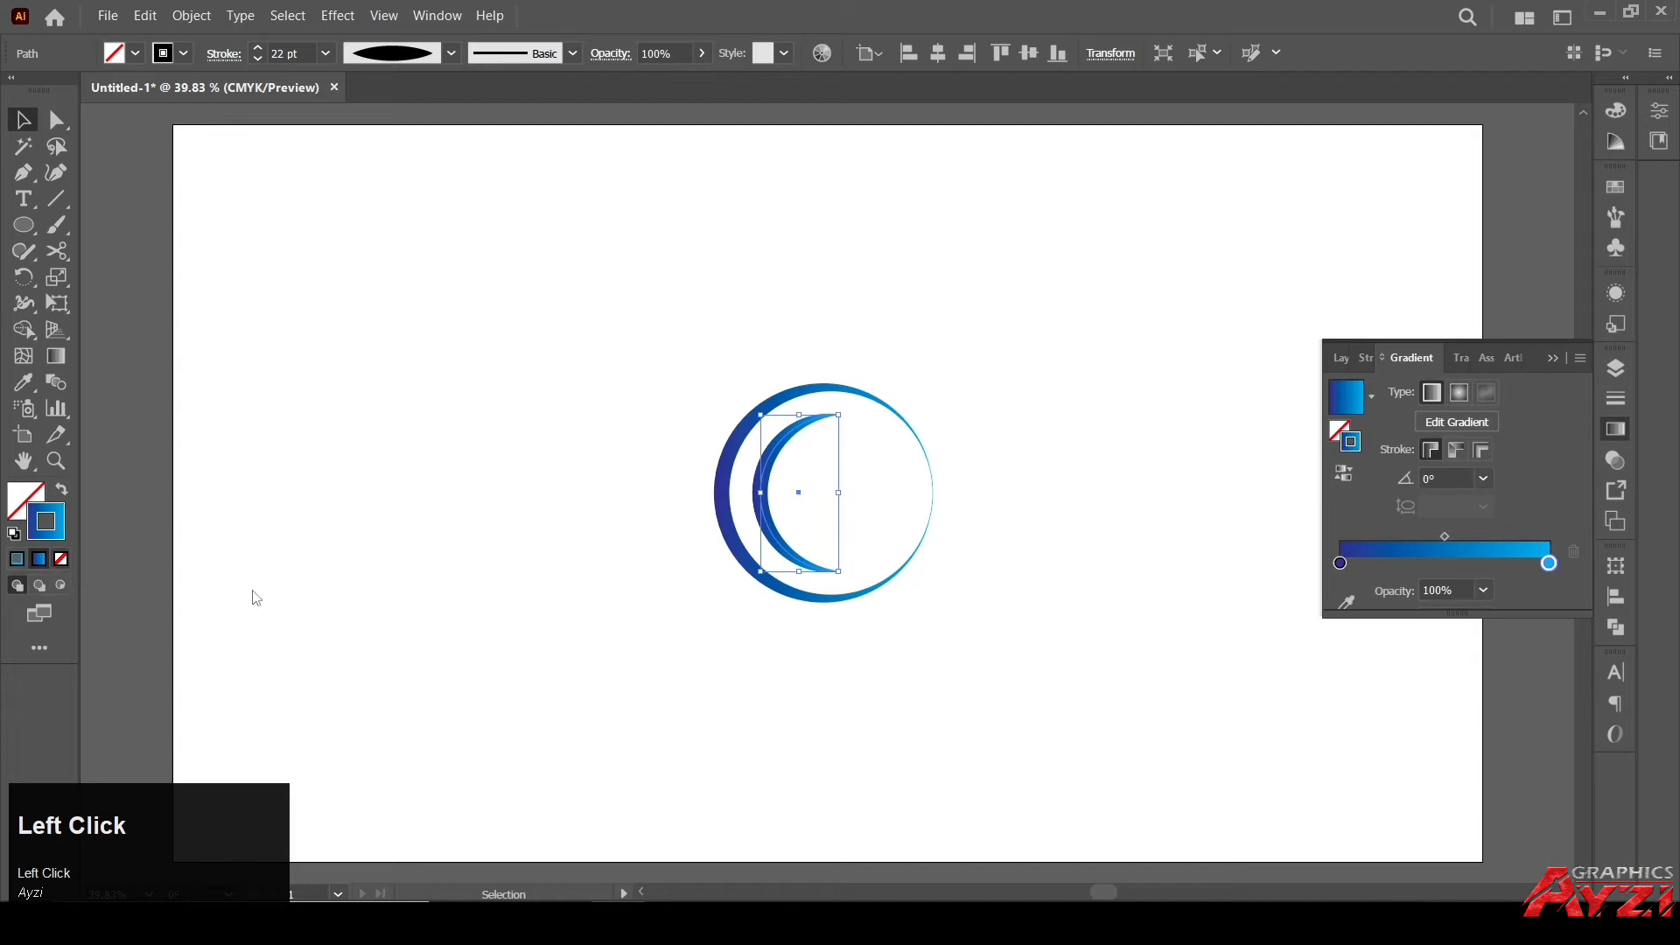
click(1347, 472)
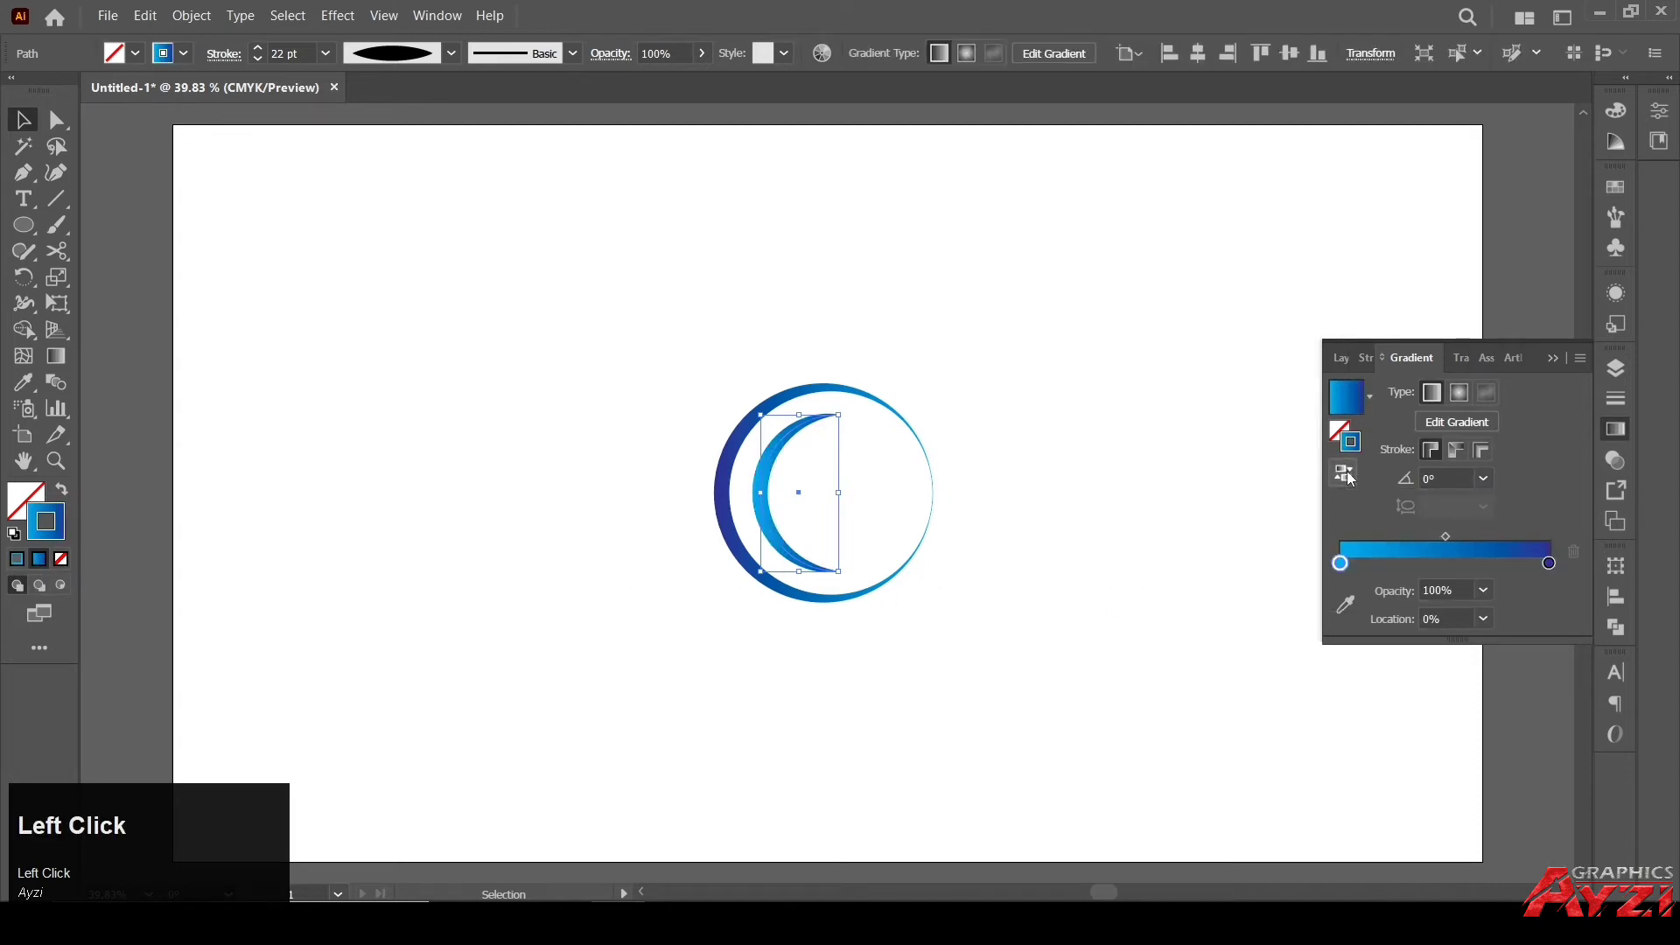
click(989, 354)
Group the outer ring and the inner crescent.
drag(554, 335, 1006, 664)
right_click(787, 451)
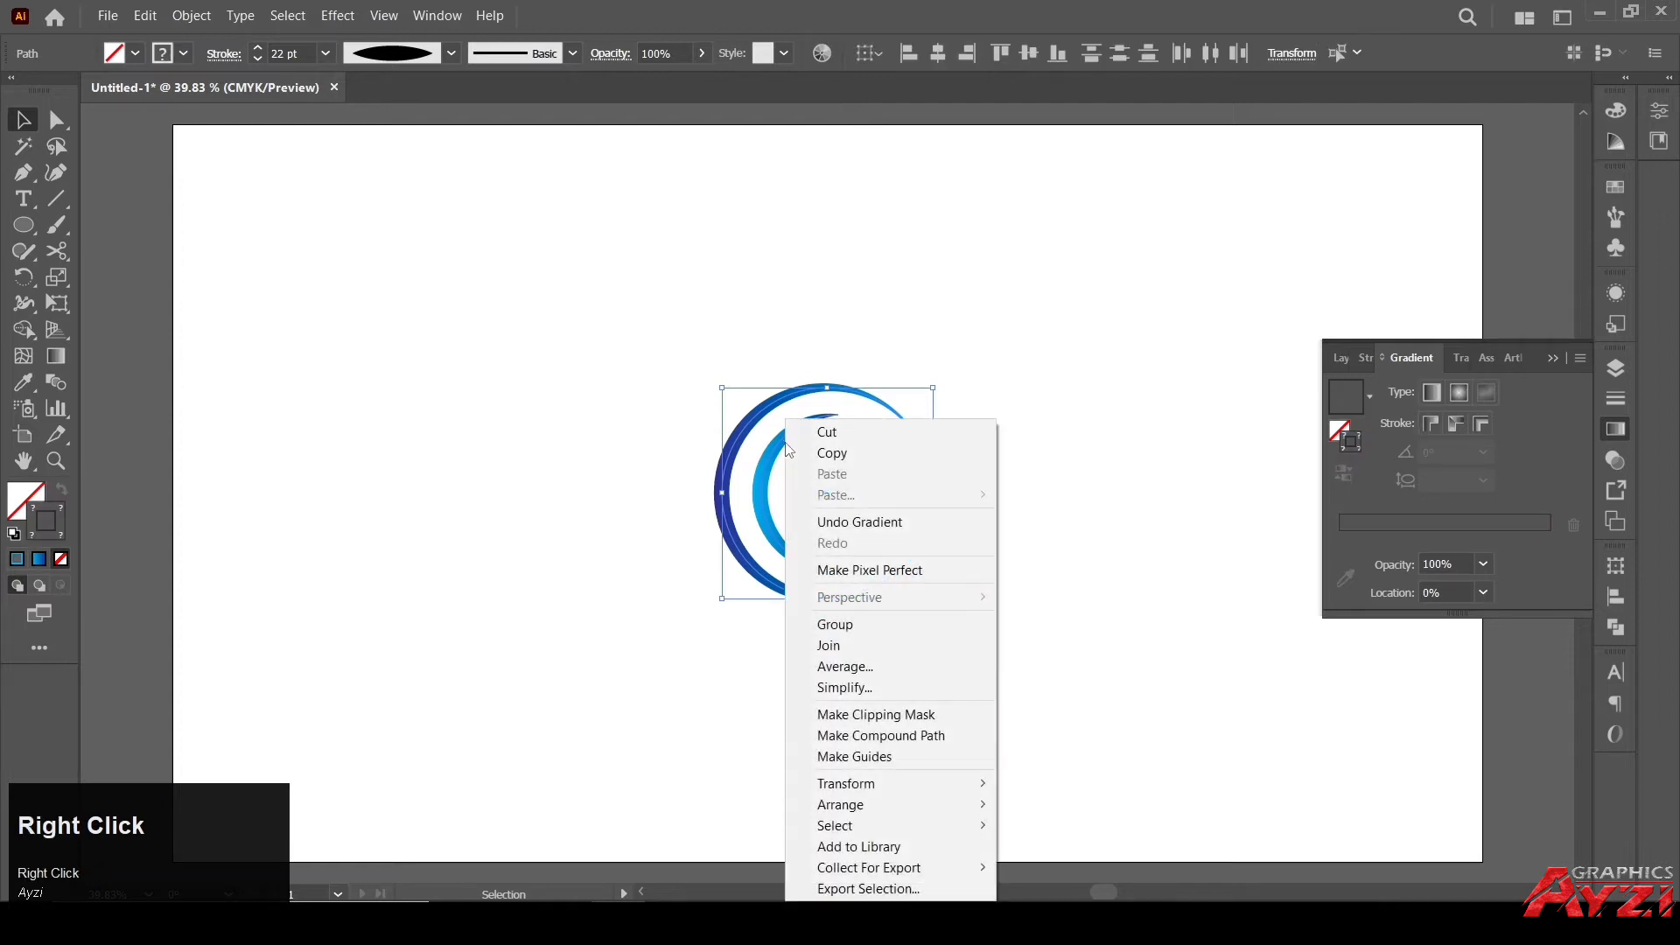
click(864, 623)
click(857, 516)
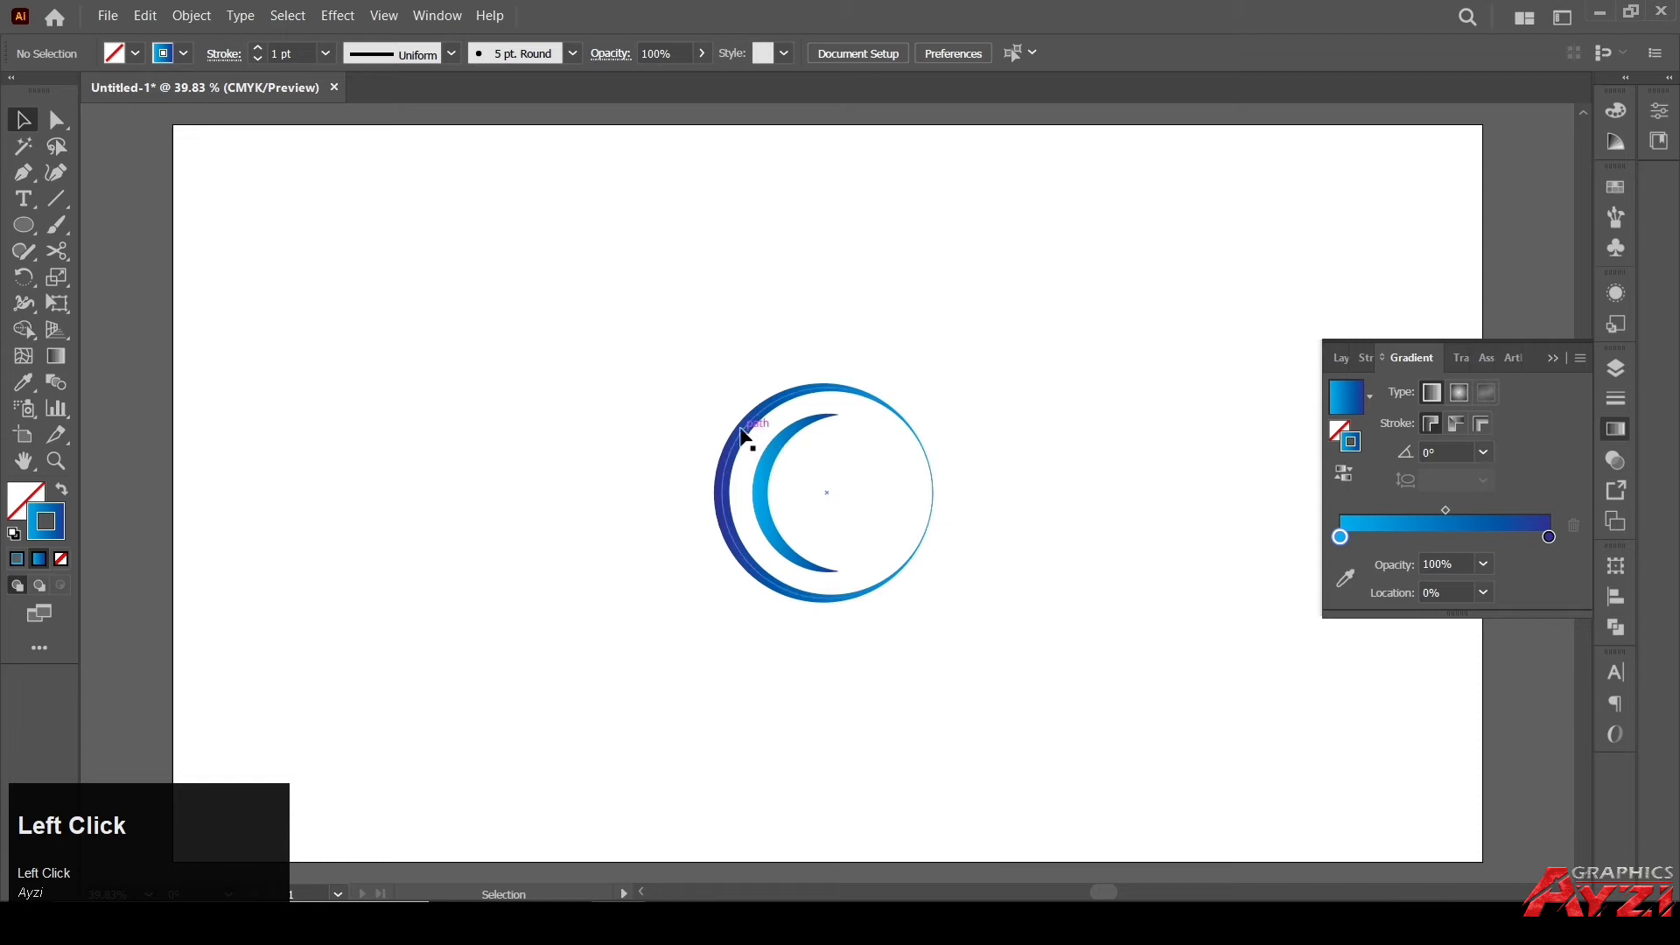
Draw a circle slightly smaller than the ring in the artboard's empty upper-left area with the Ellipse tool.
click(23, 225)
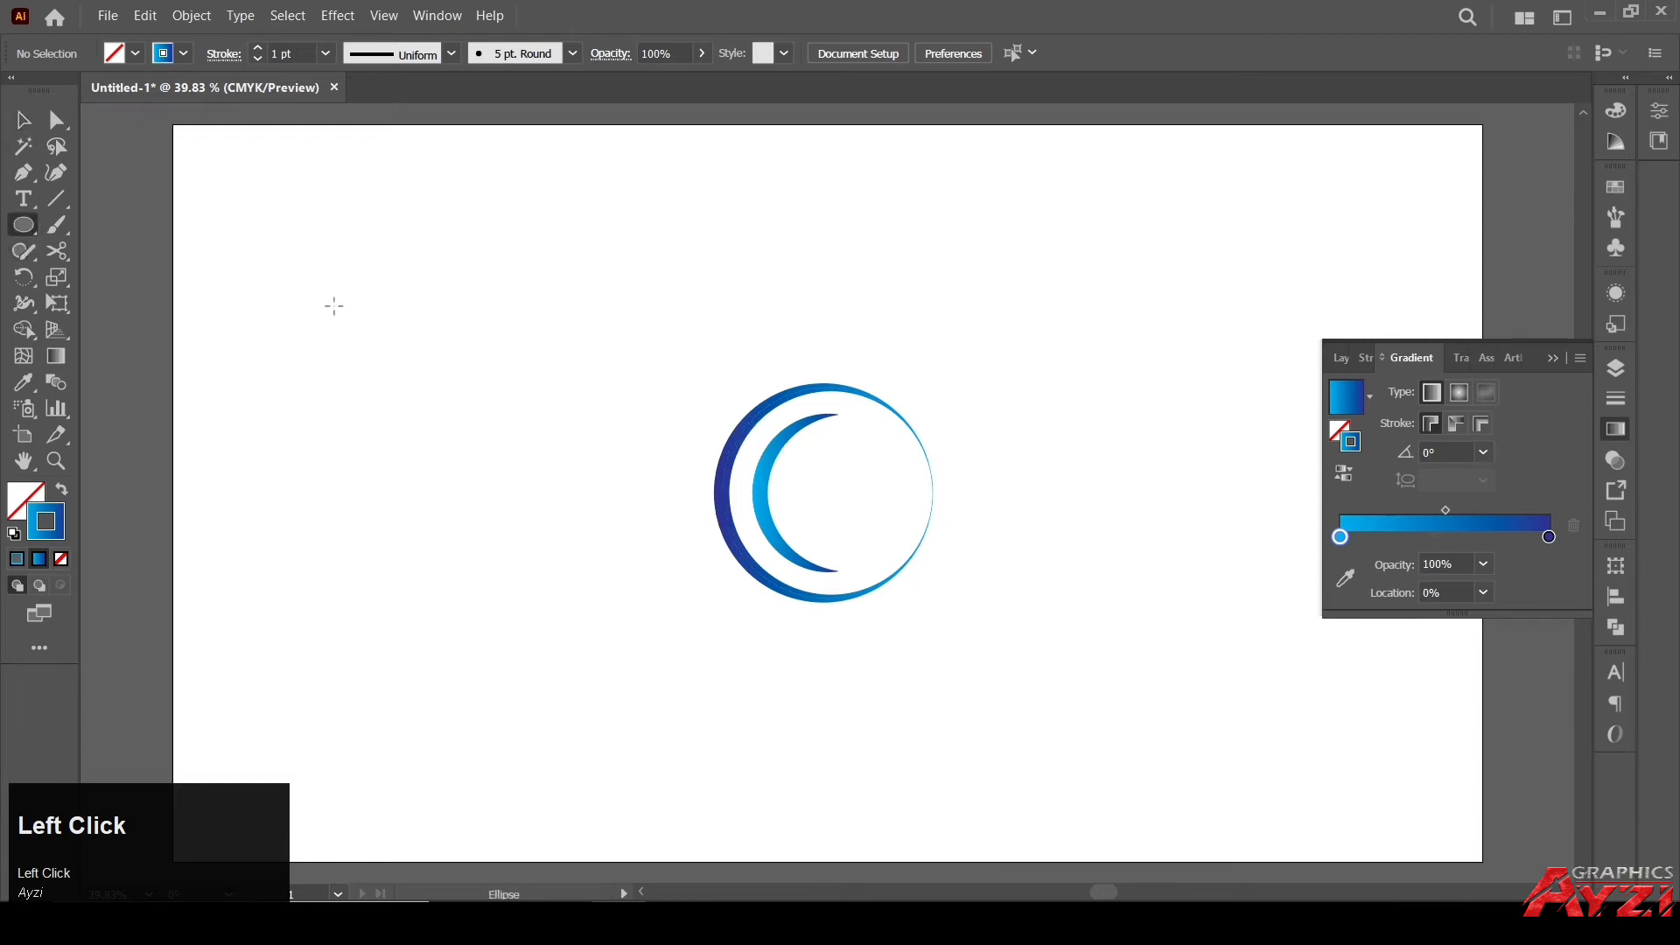
drag(324, 301, 408, 387)
click(23, 121)
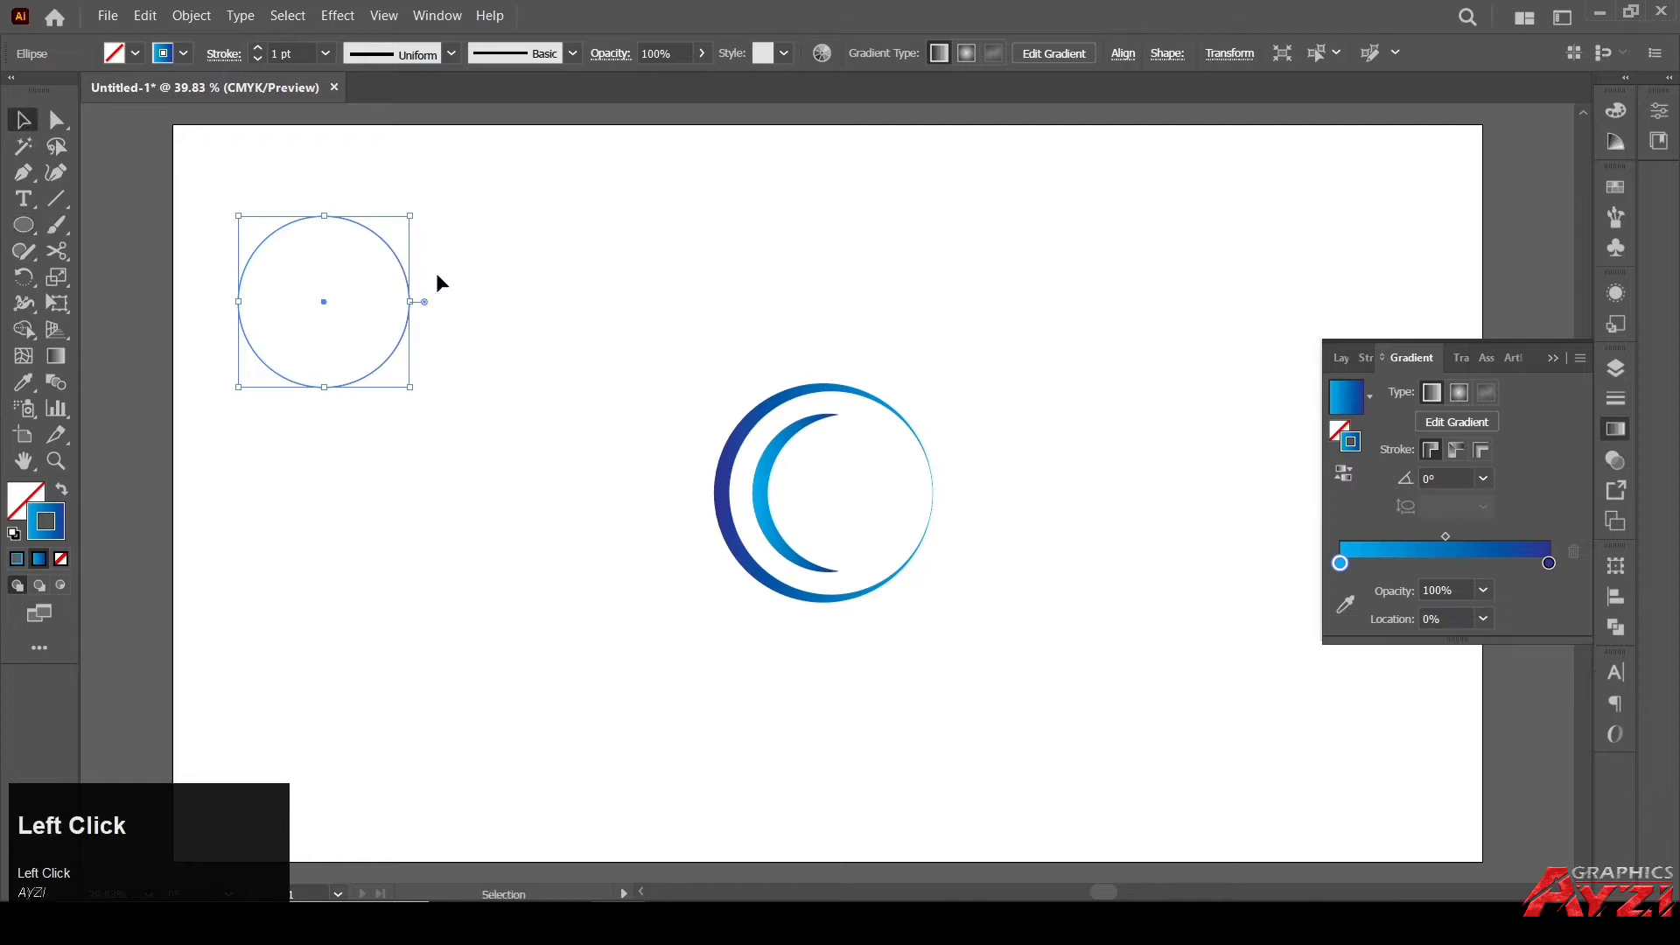
Duplicate the circle horizontally so the two overlap, and cut away both outer parts with Shape Builder to leave the leaf-shaped intersection.
click(438, 277)
drag(407, 280, 525, 280)
drag(200, 168, 589, 391)
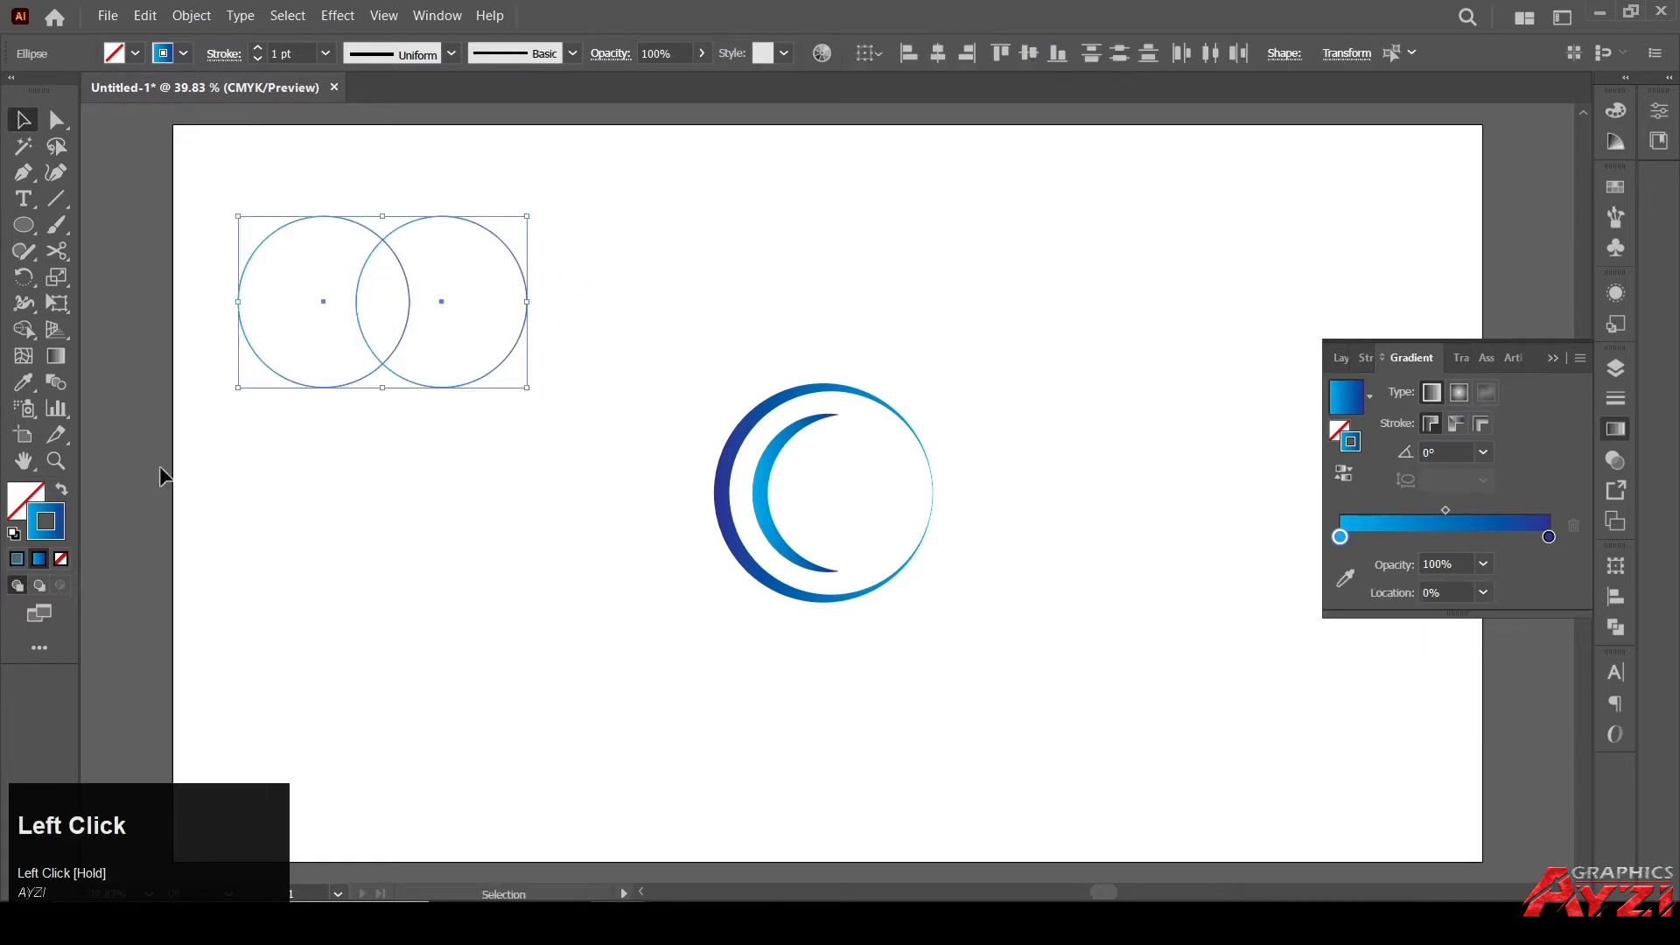
click(25, 329)
alt+click(487, 311)
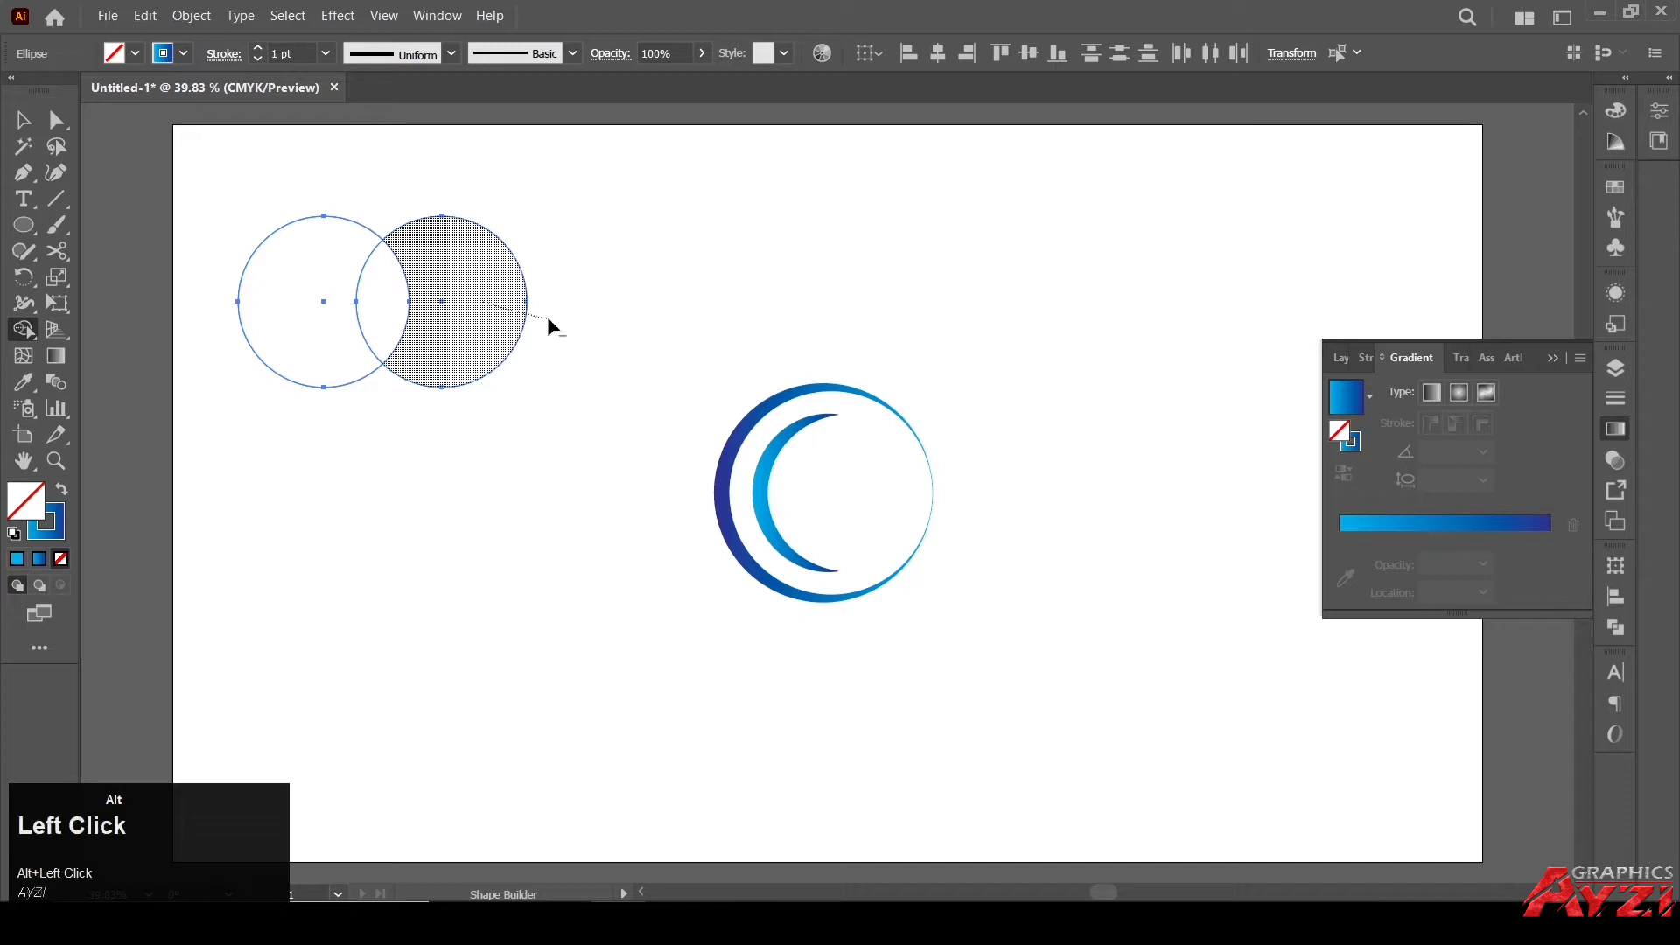
alt+click(232, 361)
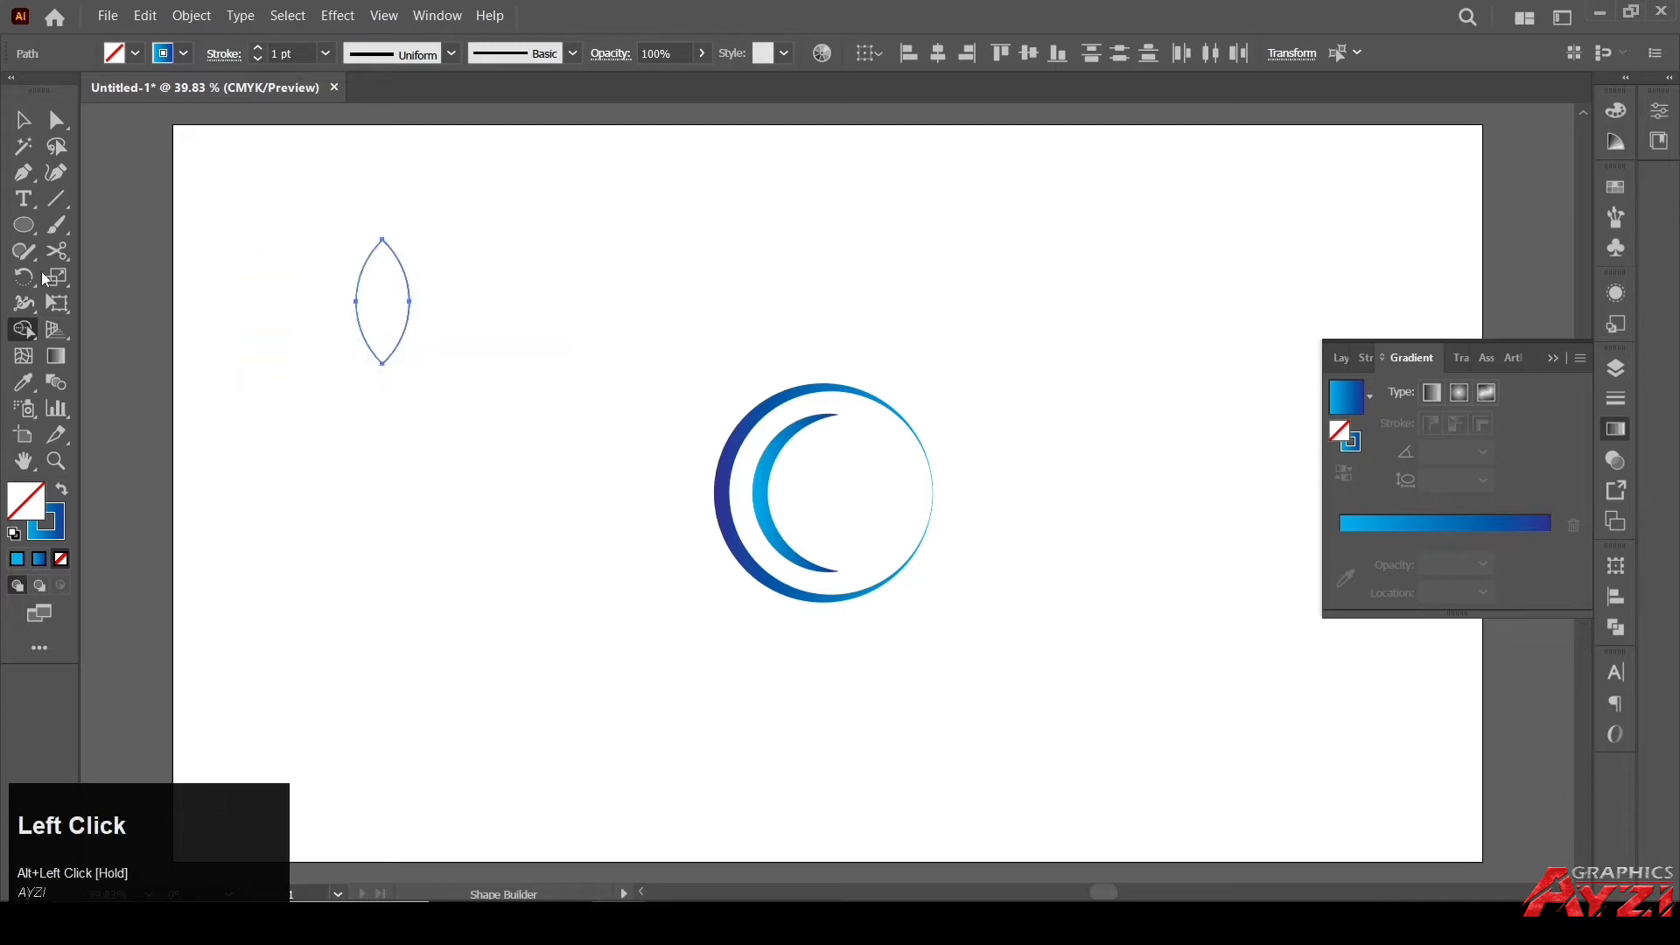
Swap the leaf shape's fill and stroke so the blue gradient fills it without an outline.
click(23, 120)
click(416, 254)
drag(320, 218, 443, 348)
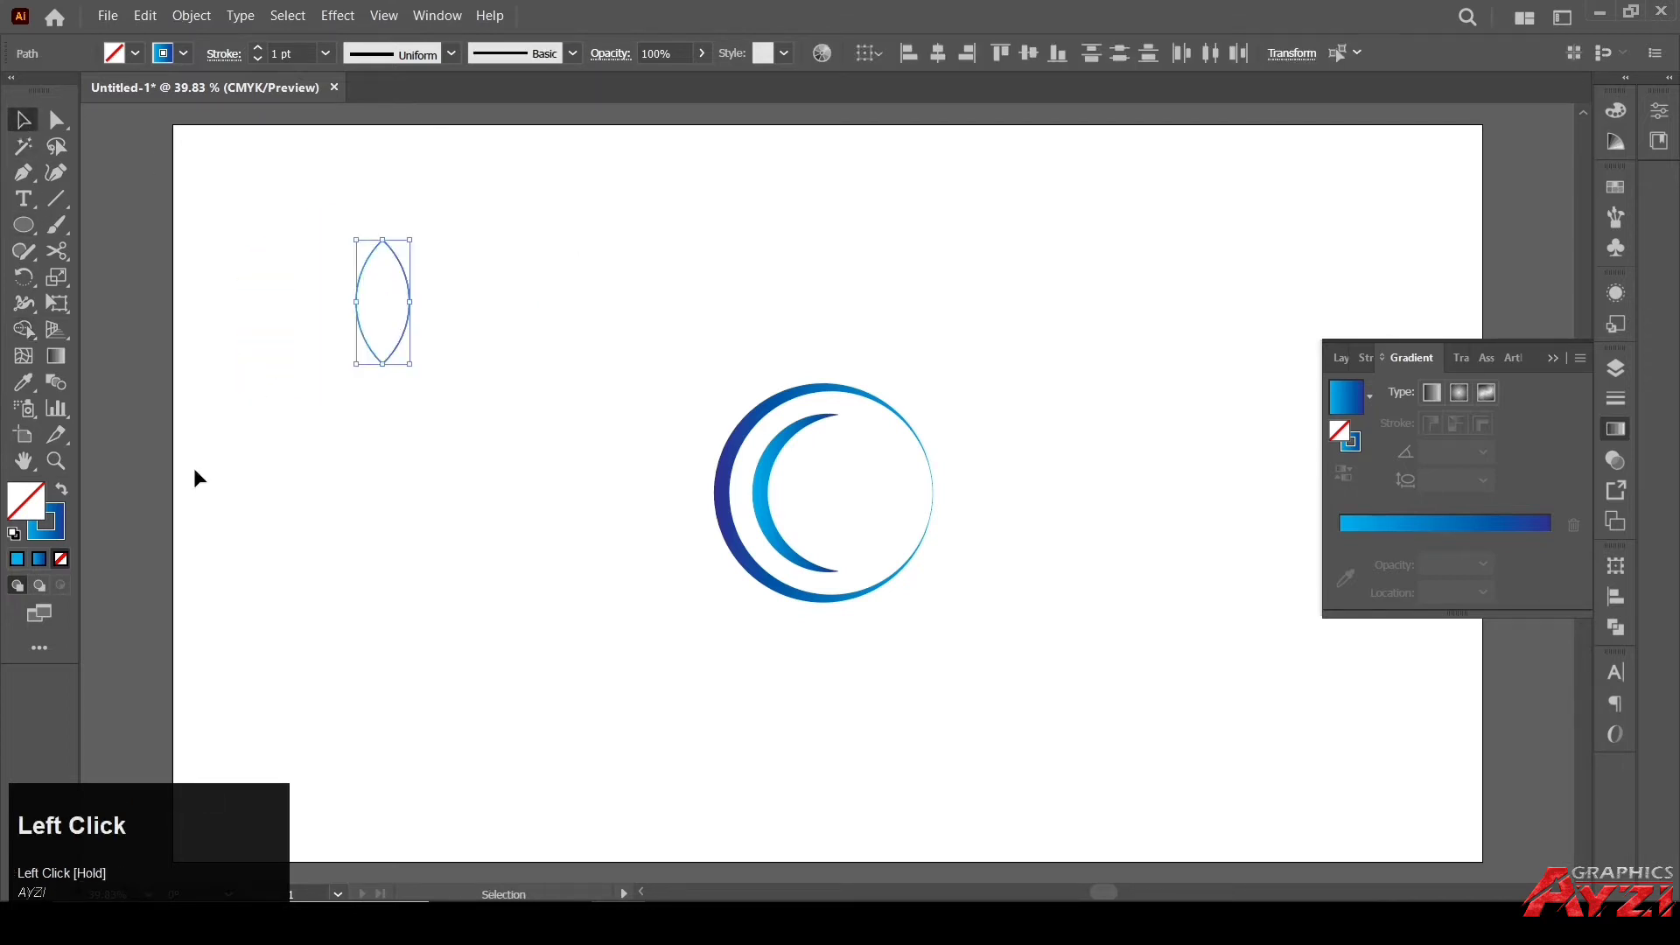
click(63, 496)
click(404, 387)
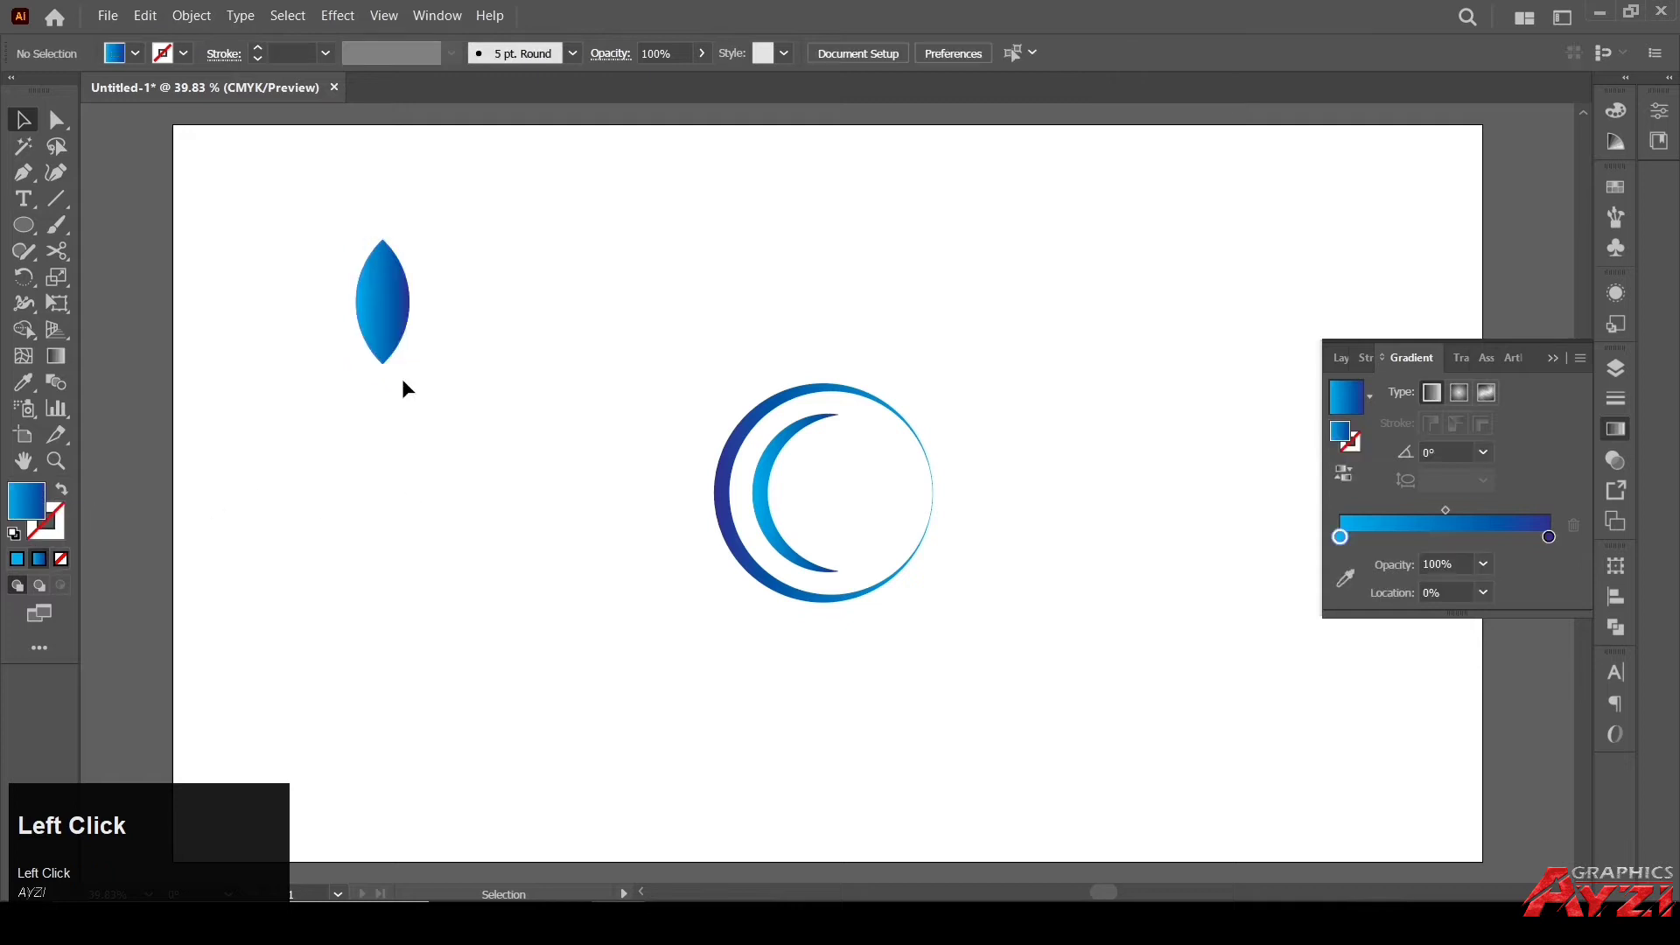
Place a copy of the leaf shape beside the ring's thin edge and move the original below that copy.
drag(385, 301, 1109, 484)
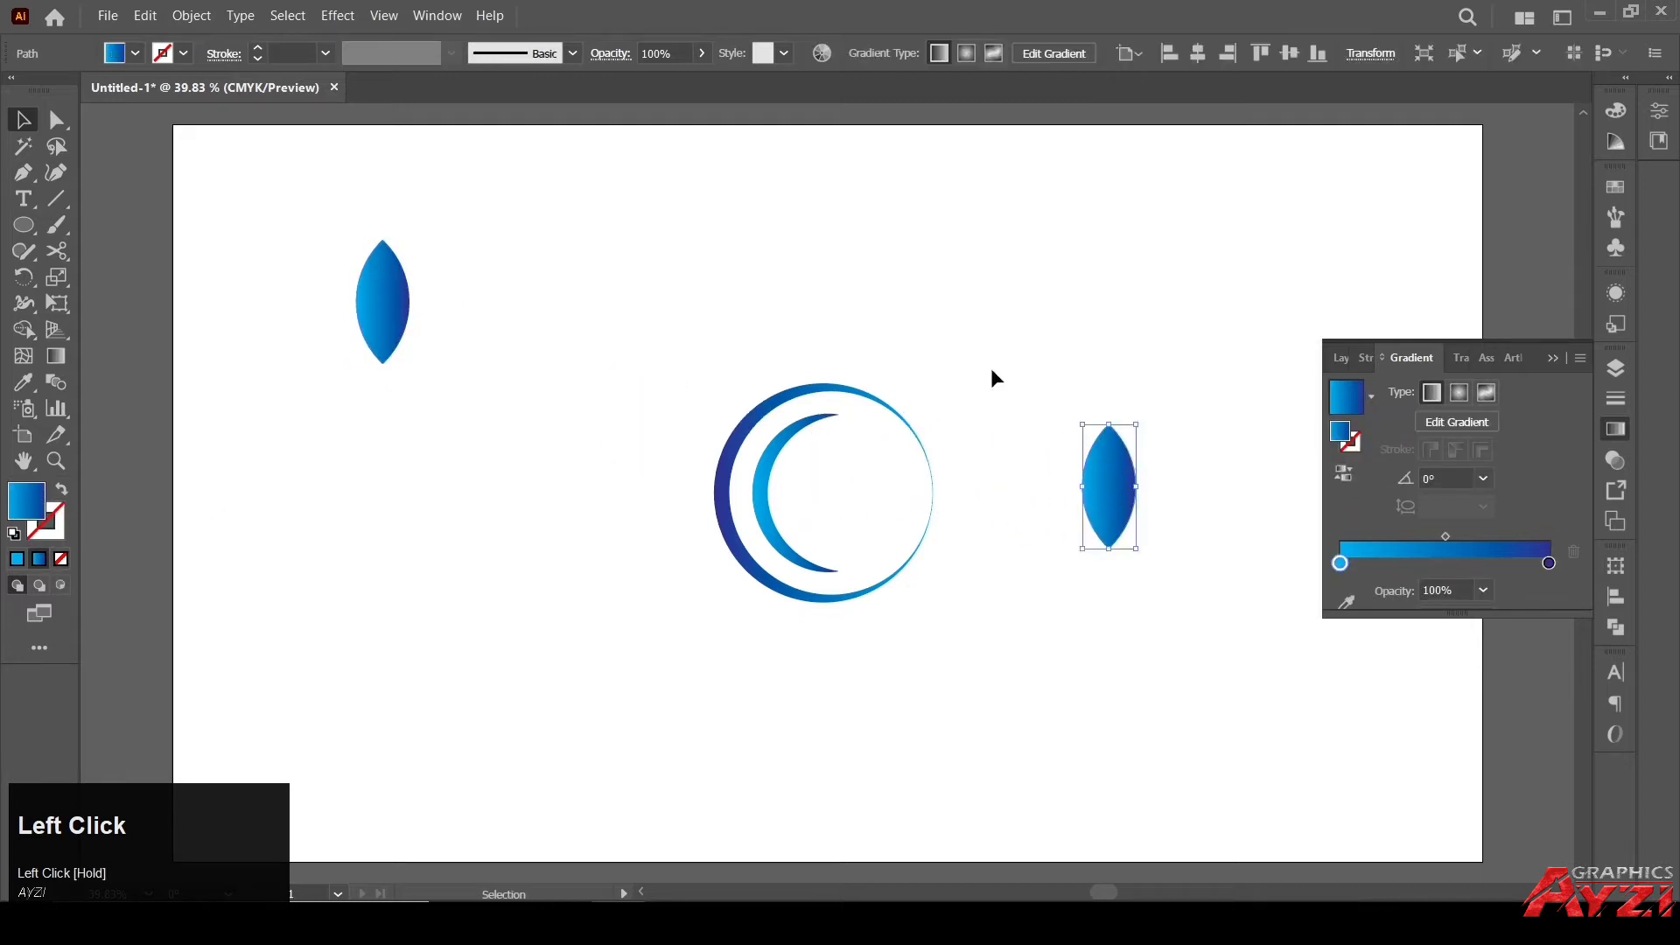
click(370, 319)
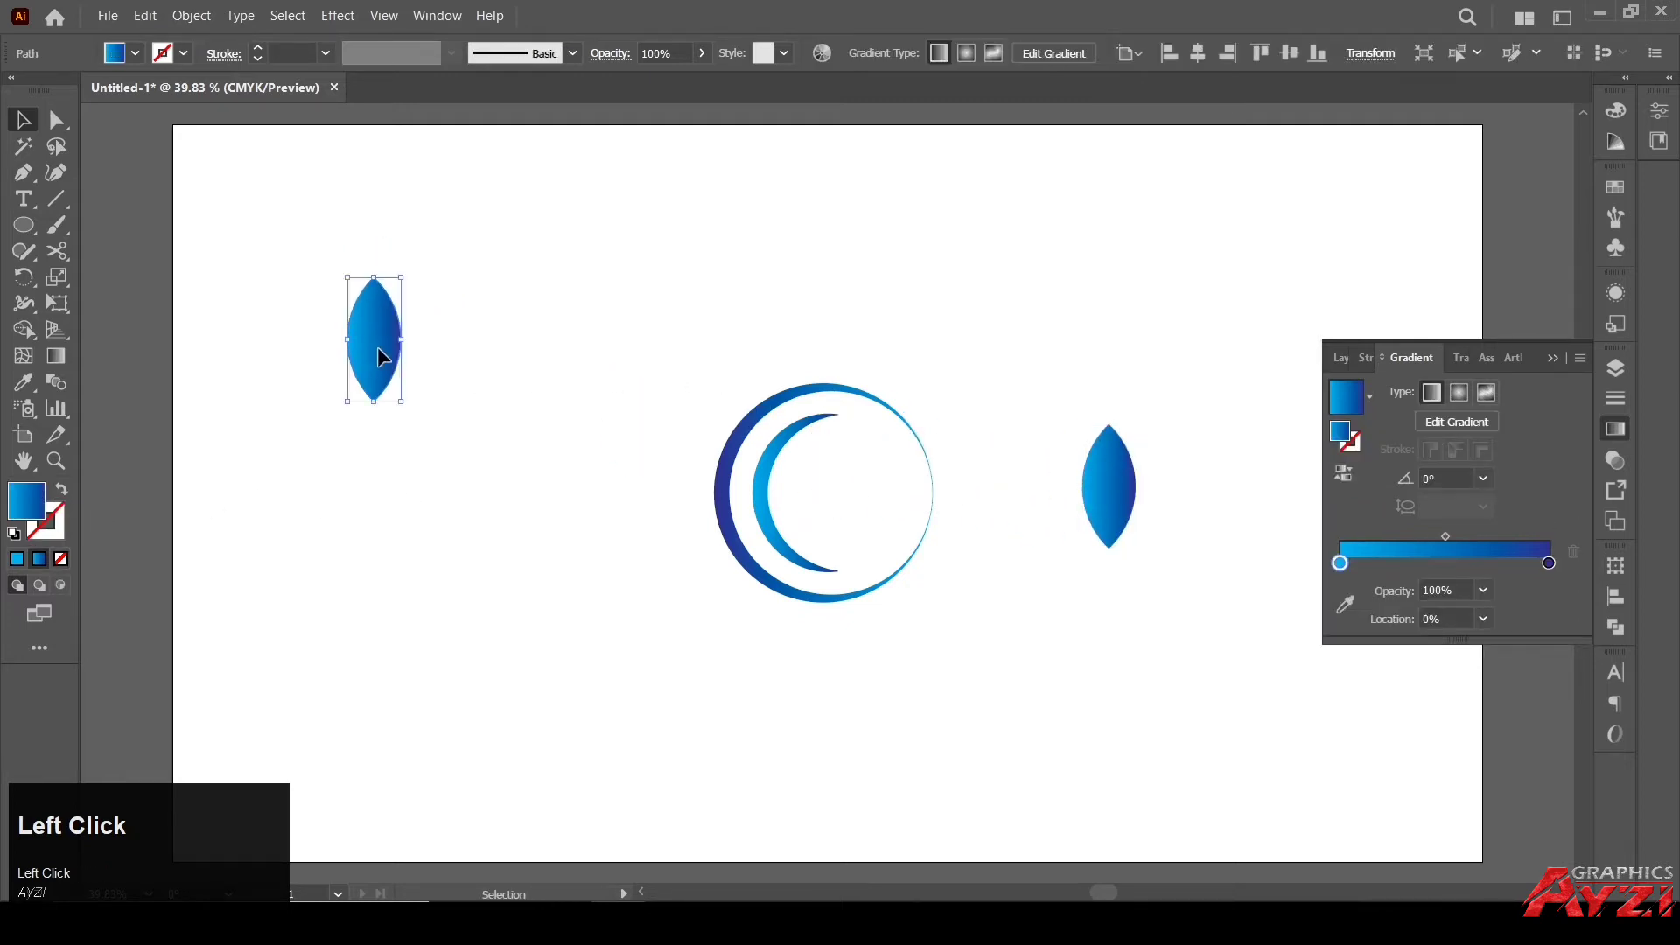
drag(377, 346, 1099, 668)
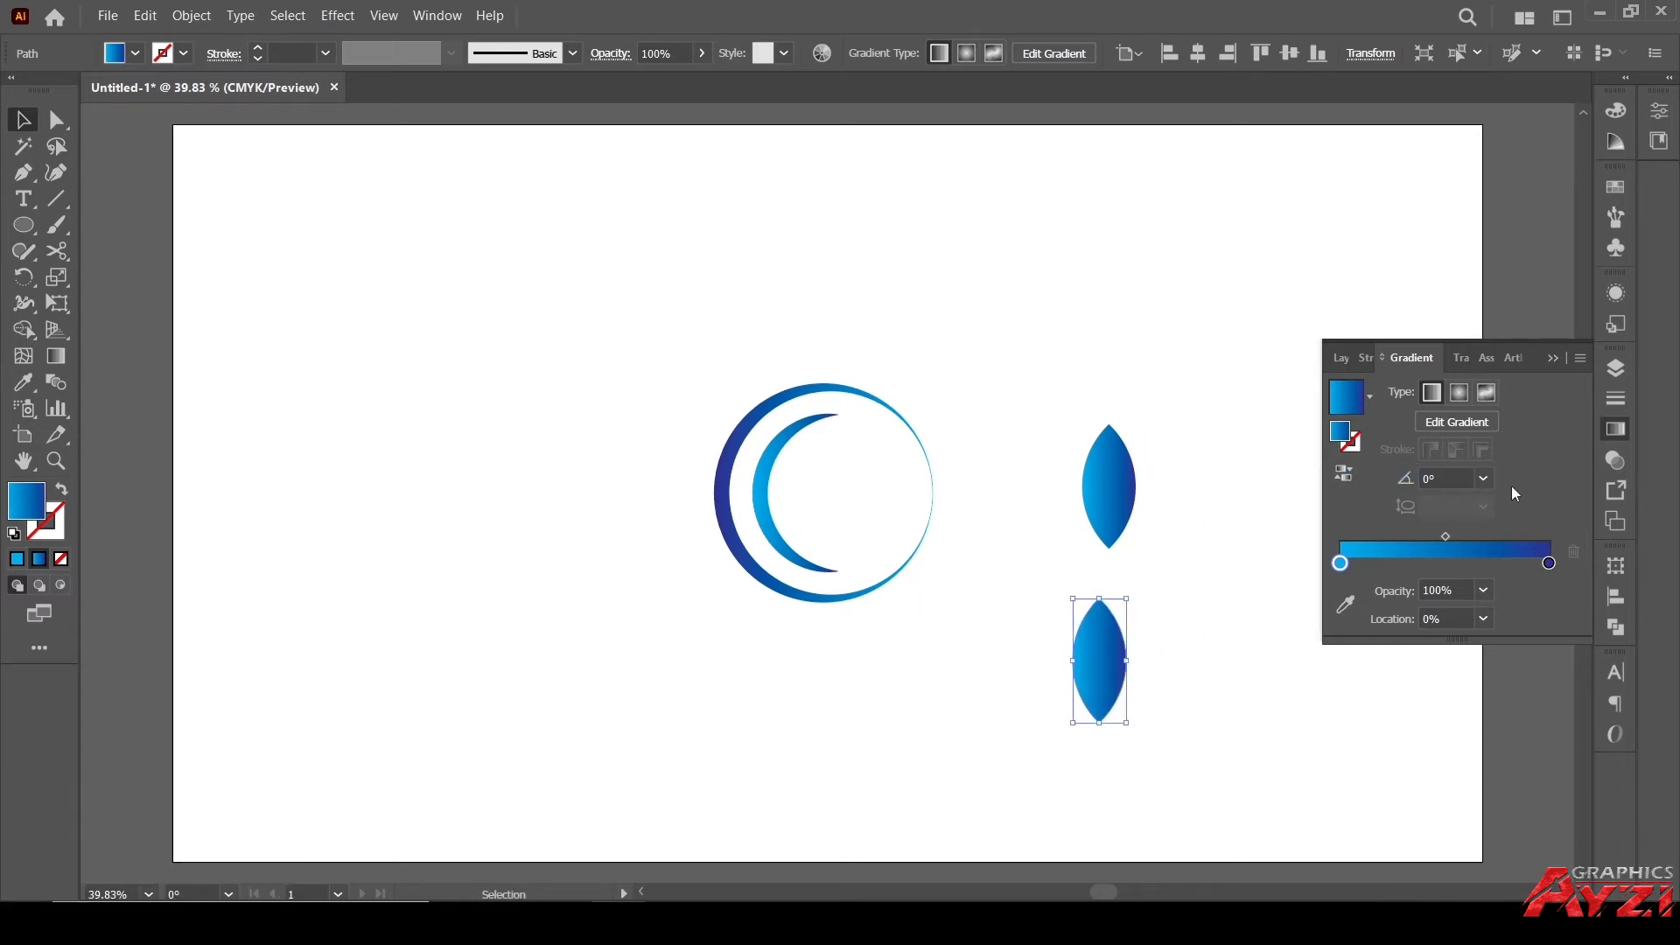
Set the lower leaf's gradient angle to 90°.
click(1485, 480)
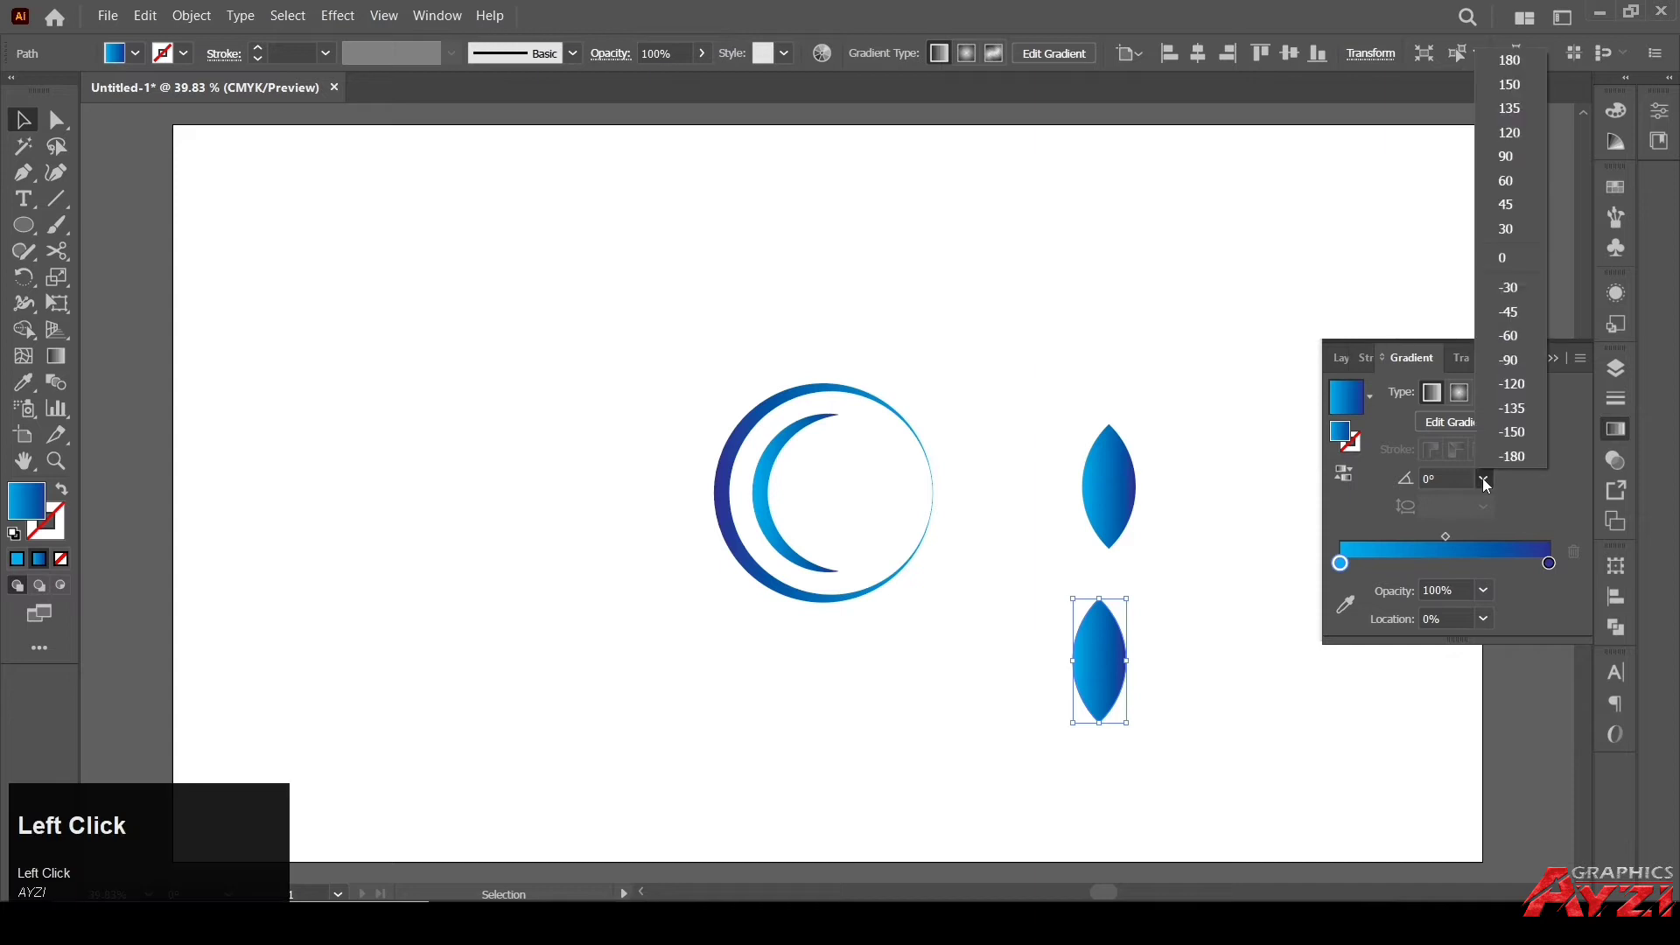
click(1510, 159)
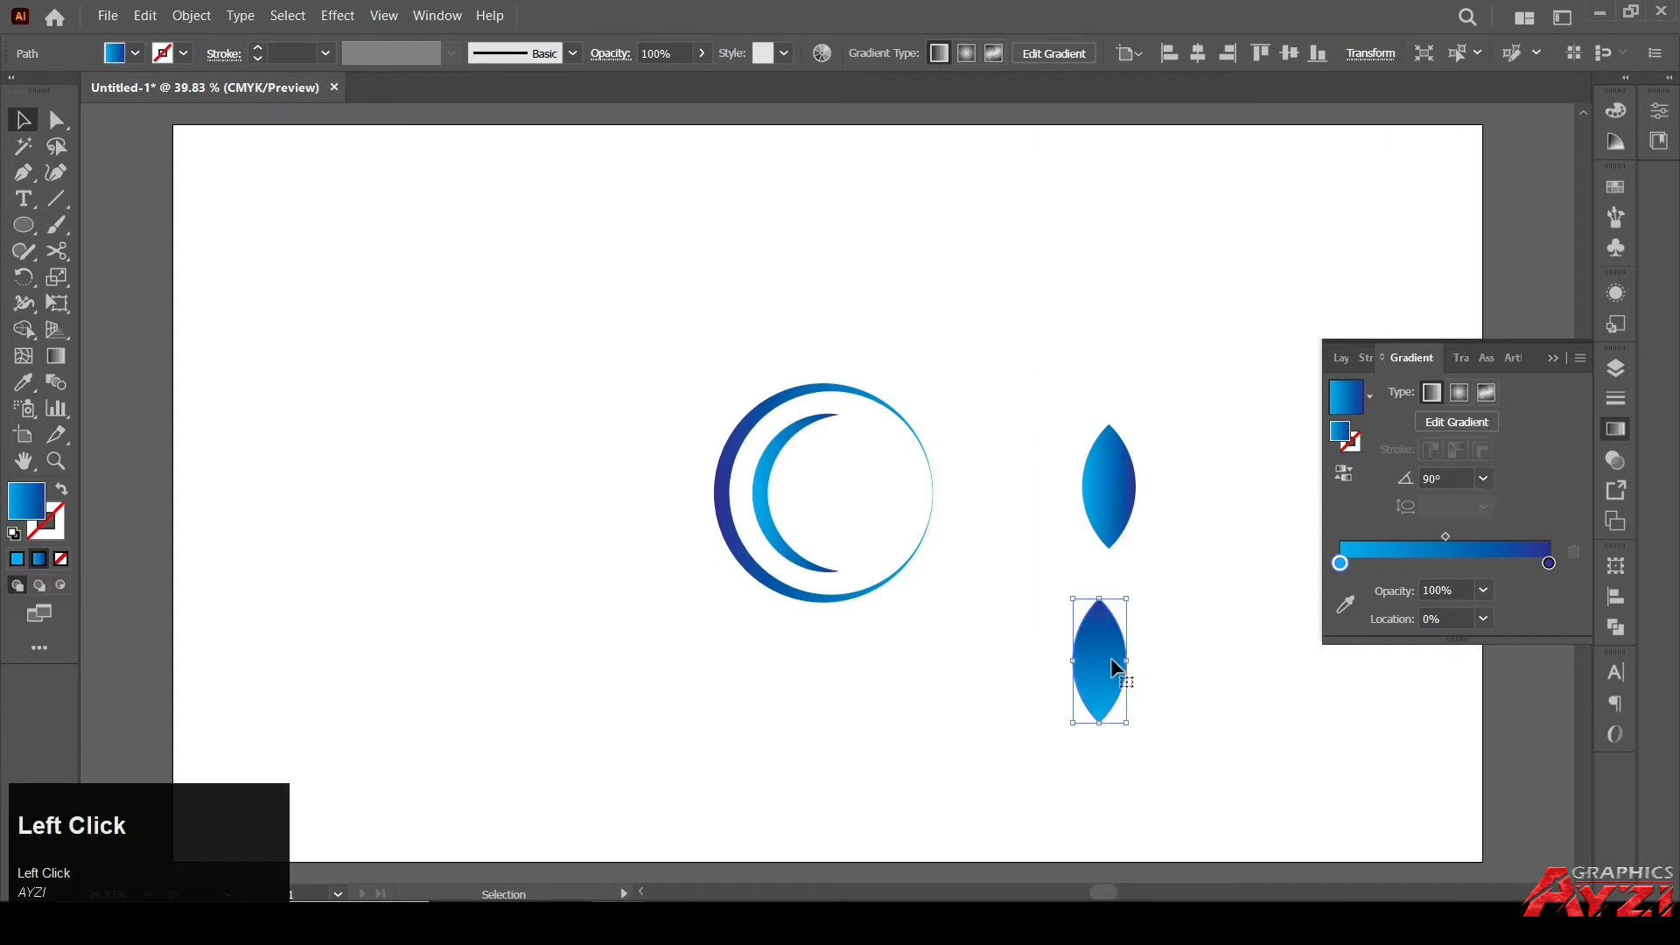
click(1185, 598)
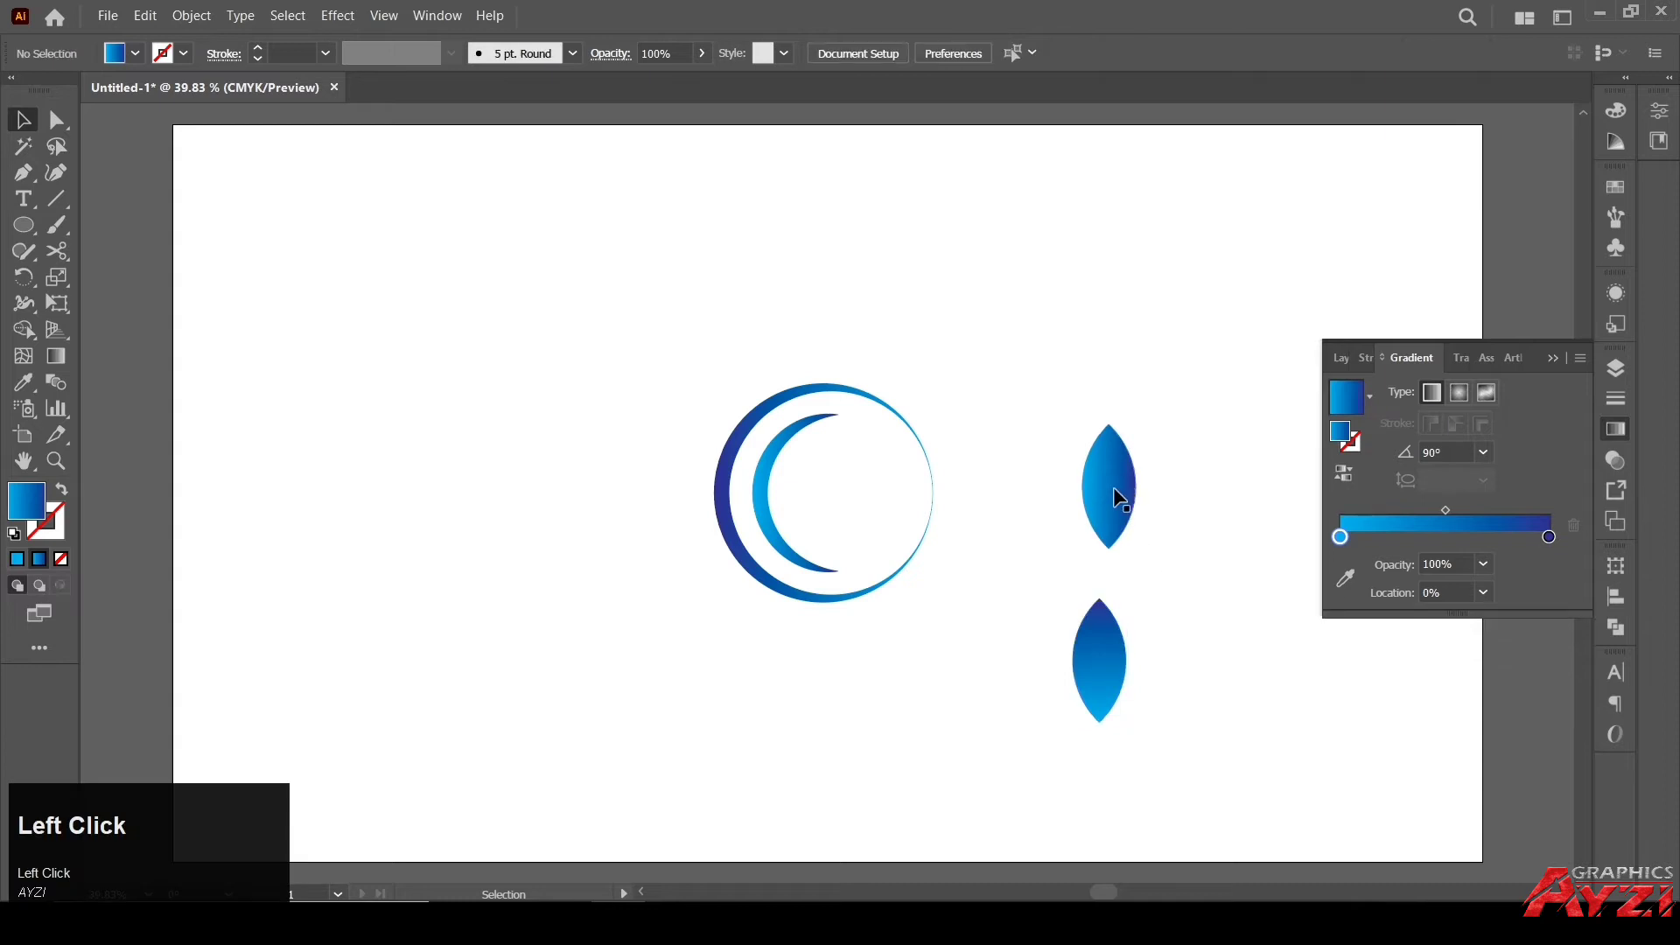
Move the upper leaf over the lower one and enlarge it slightly, keeping their bottom tips aligned.
drag(1116, 499, 1099, 533)
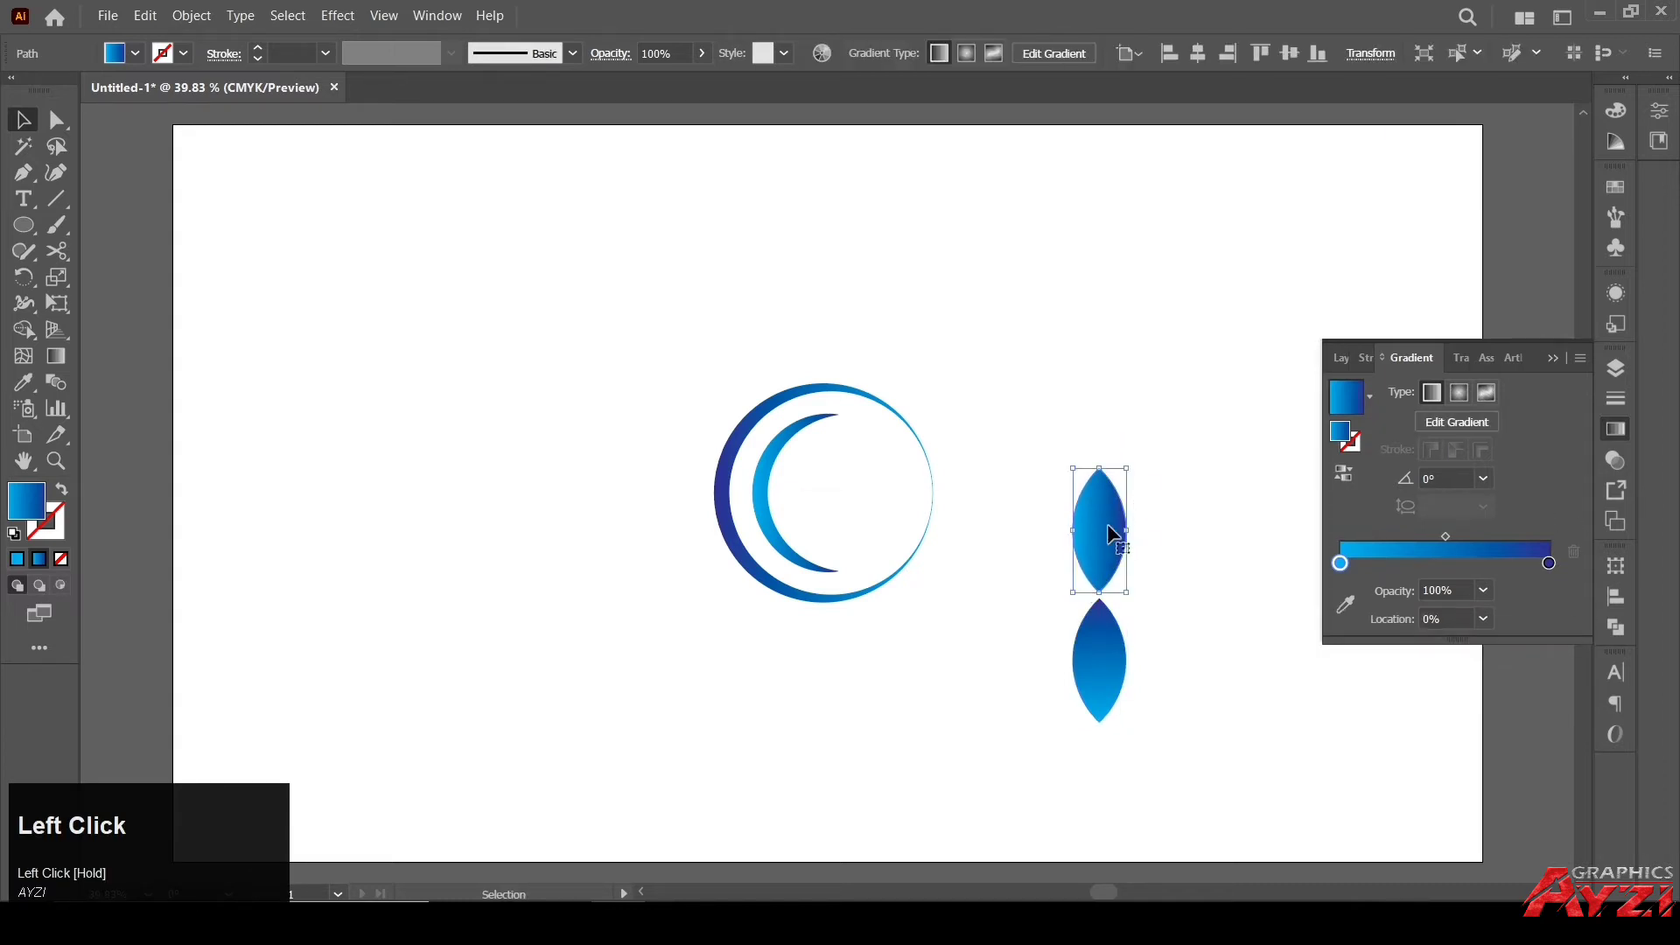
click(1050, 534)
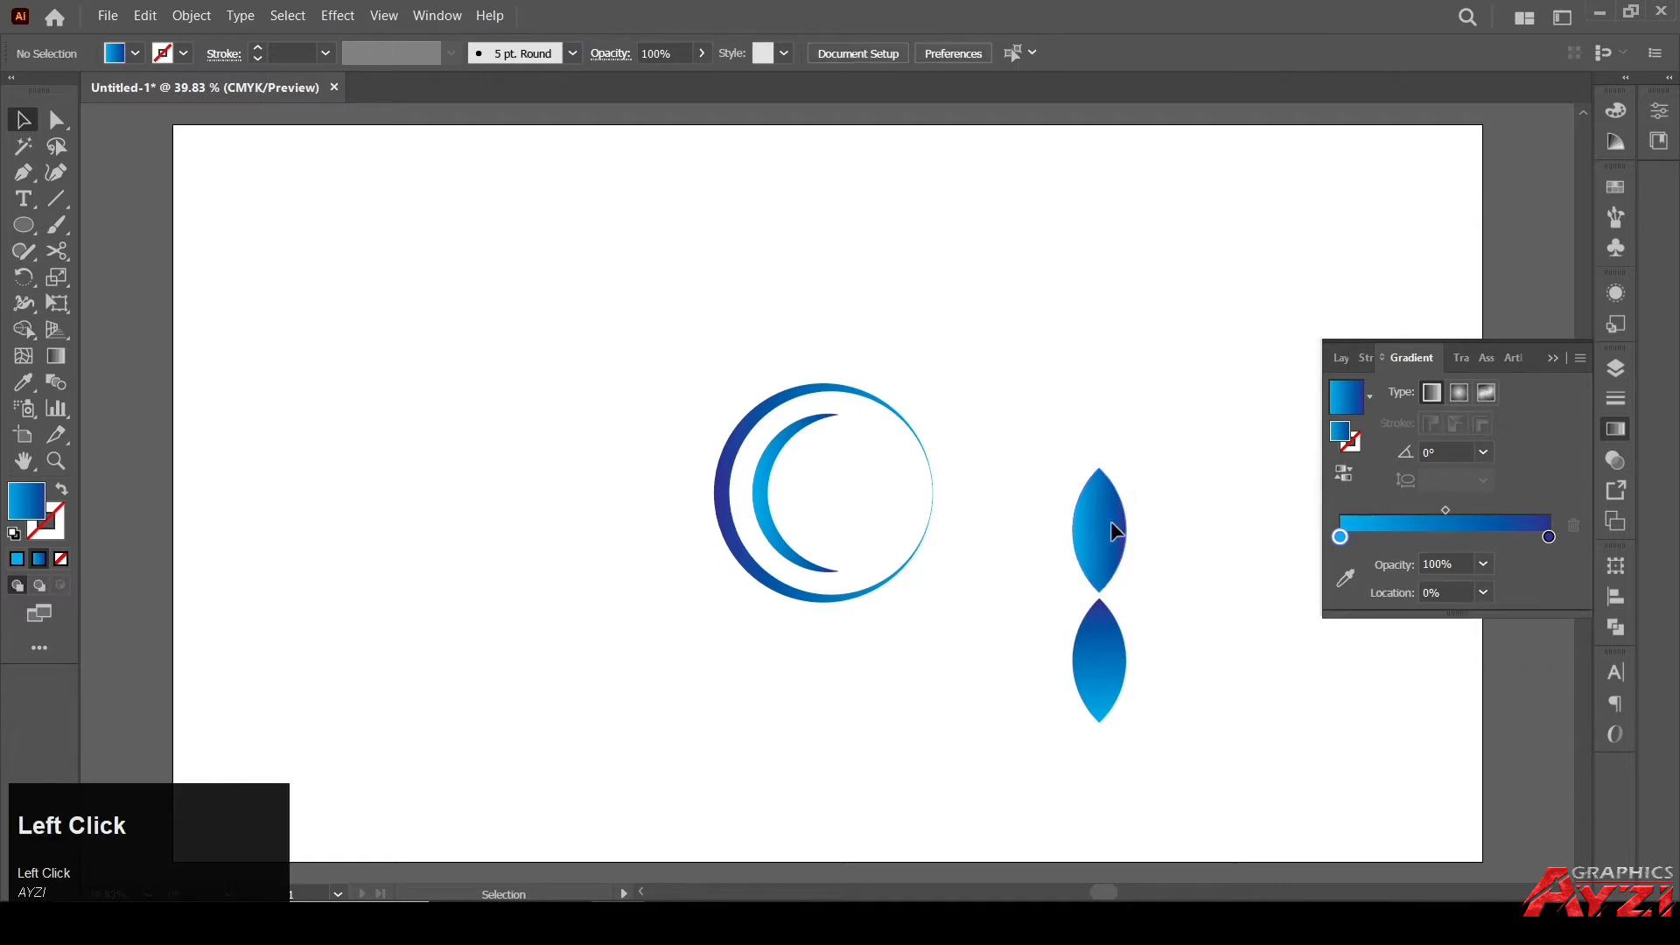
drag(1114, 529, 1134, 661)
drag(1105, 603, 1101, 576)
Send the larger leaf to the back, behind the smaller one.
right_click(1118, 648)
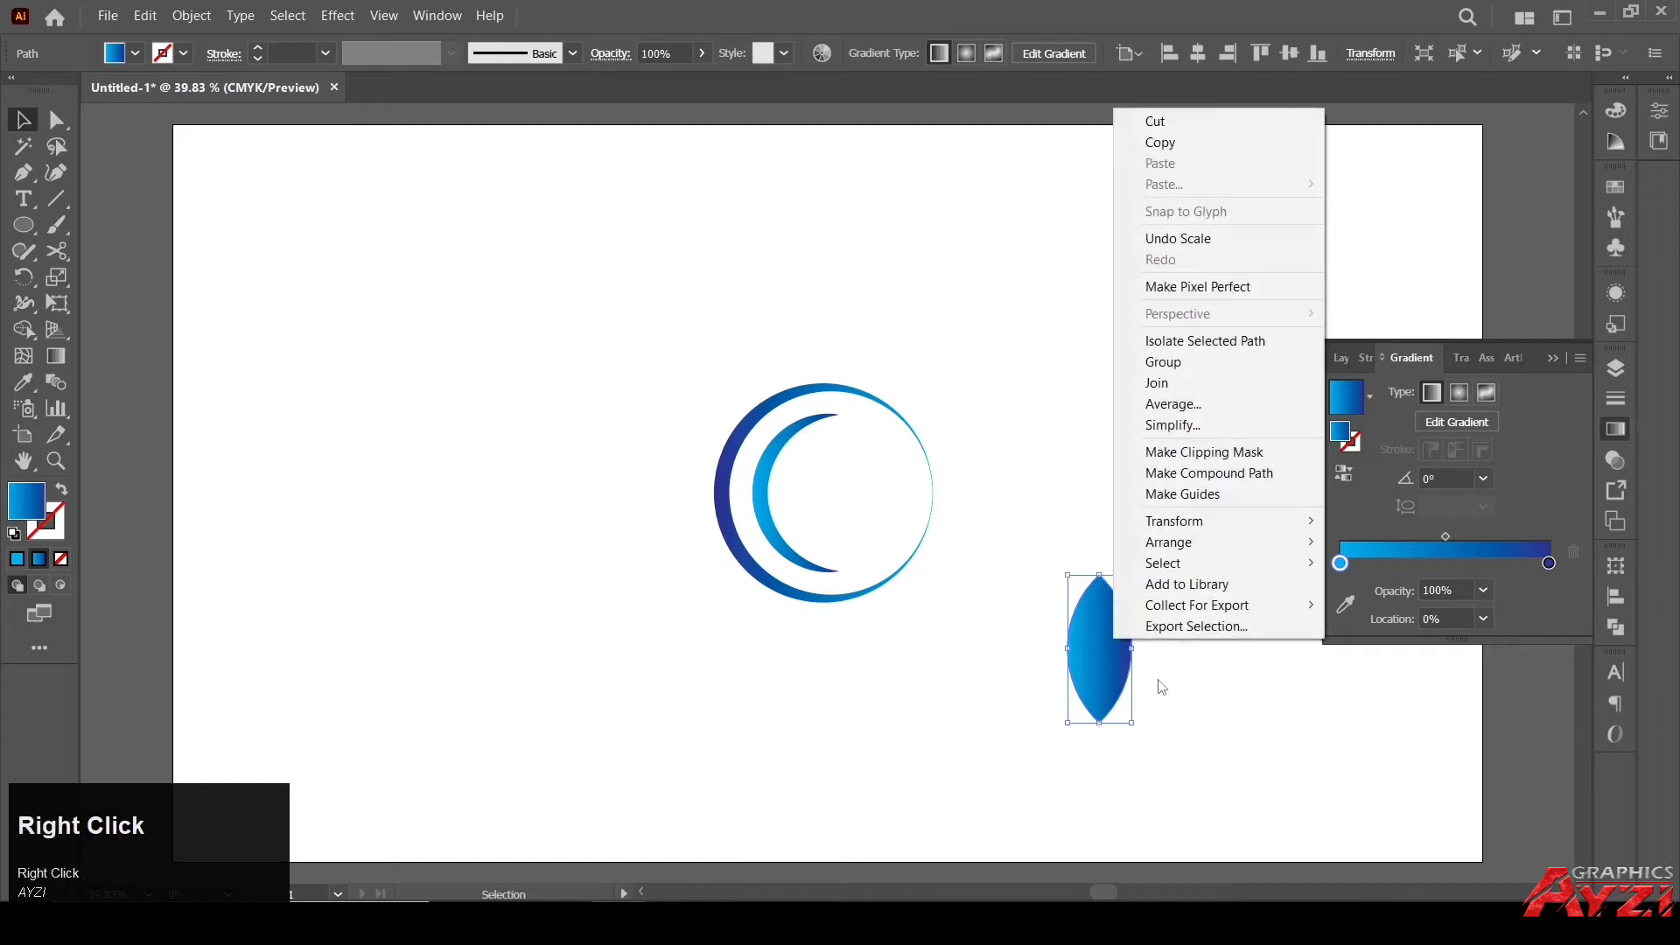
mouse_move(1238, 543)
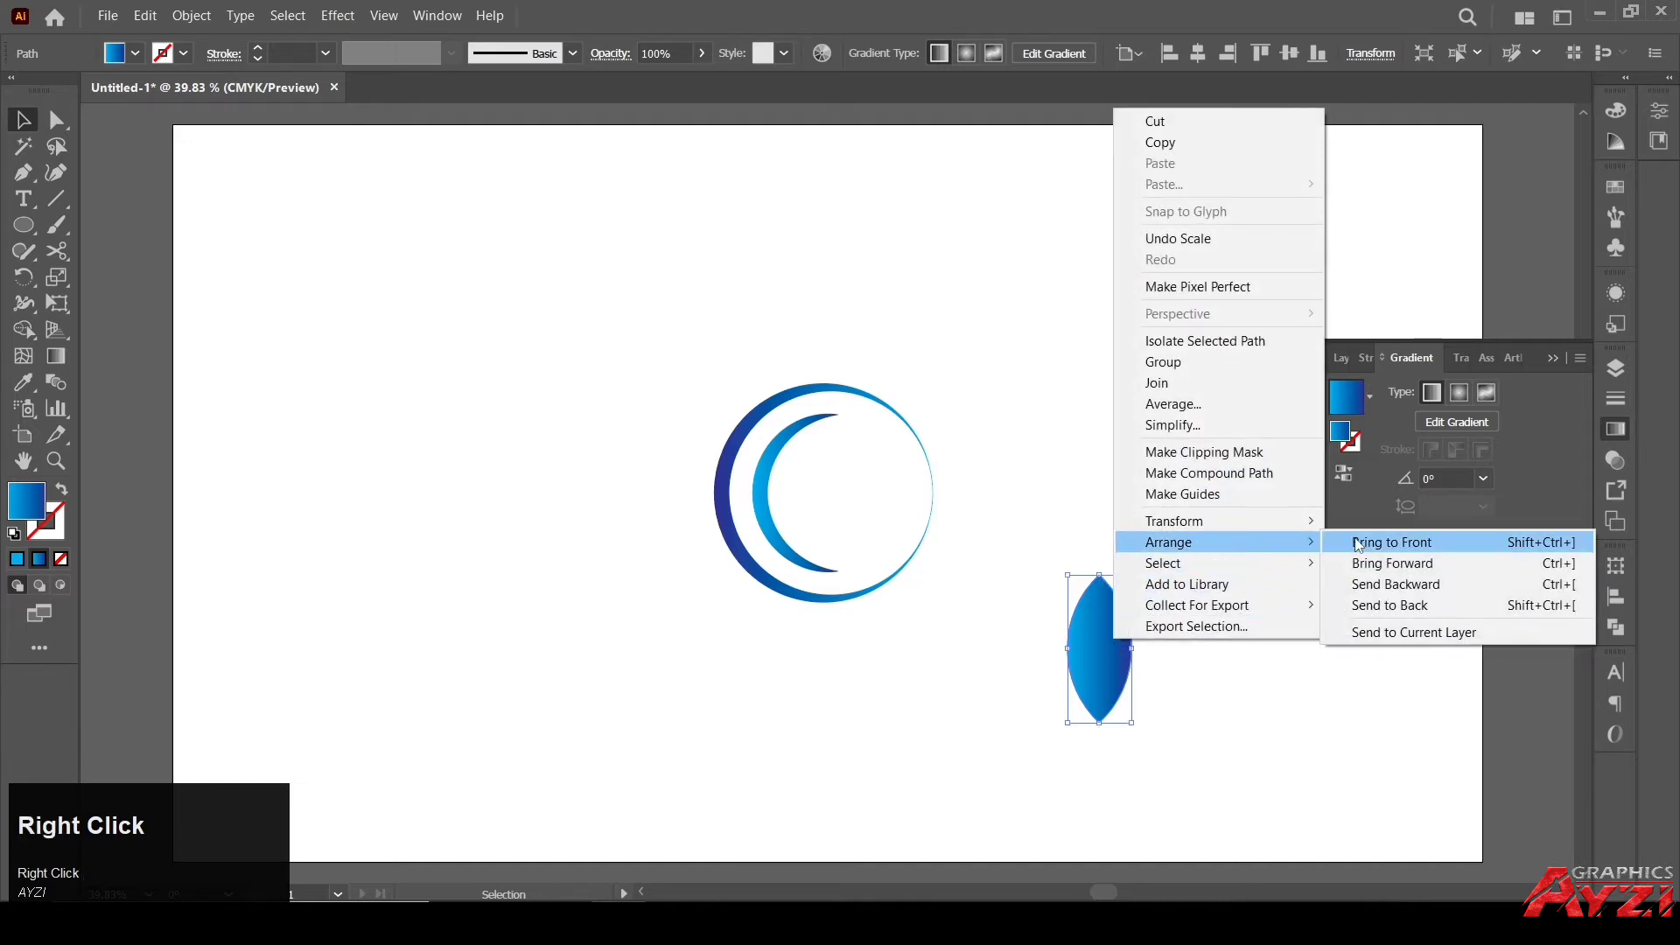
click(1379, 604)
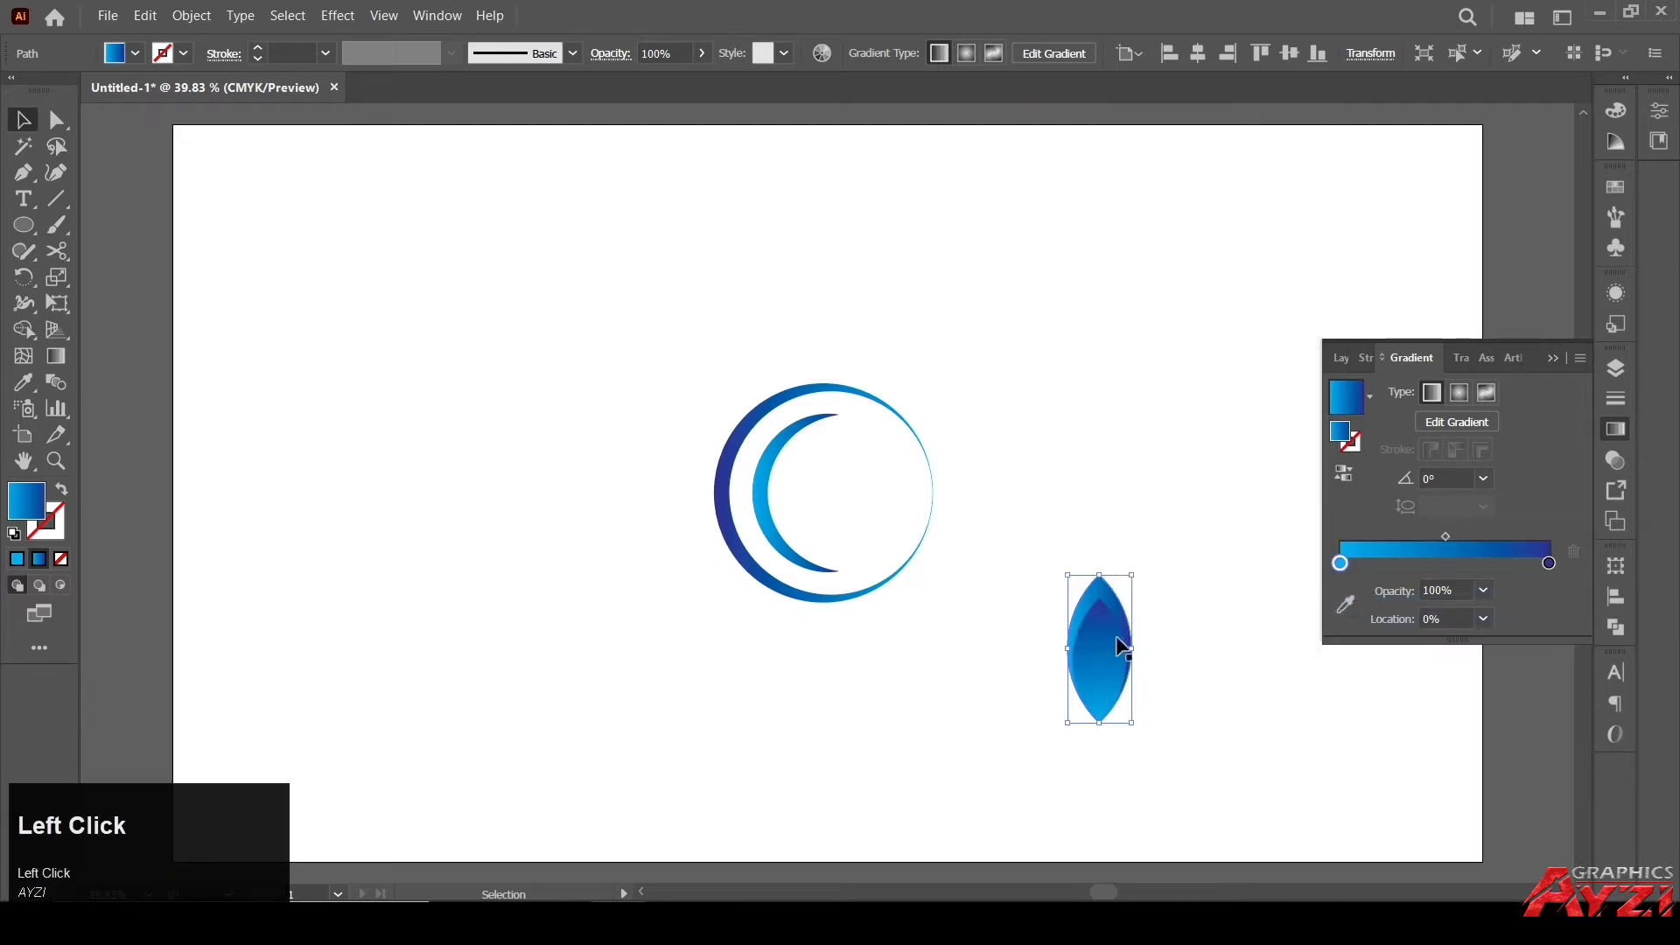
Set the larger leaf's gradient angle to 90°, running from light blue at the bottom tip to dark blue at the top.
key(i)
click(1113, 612)
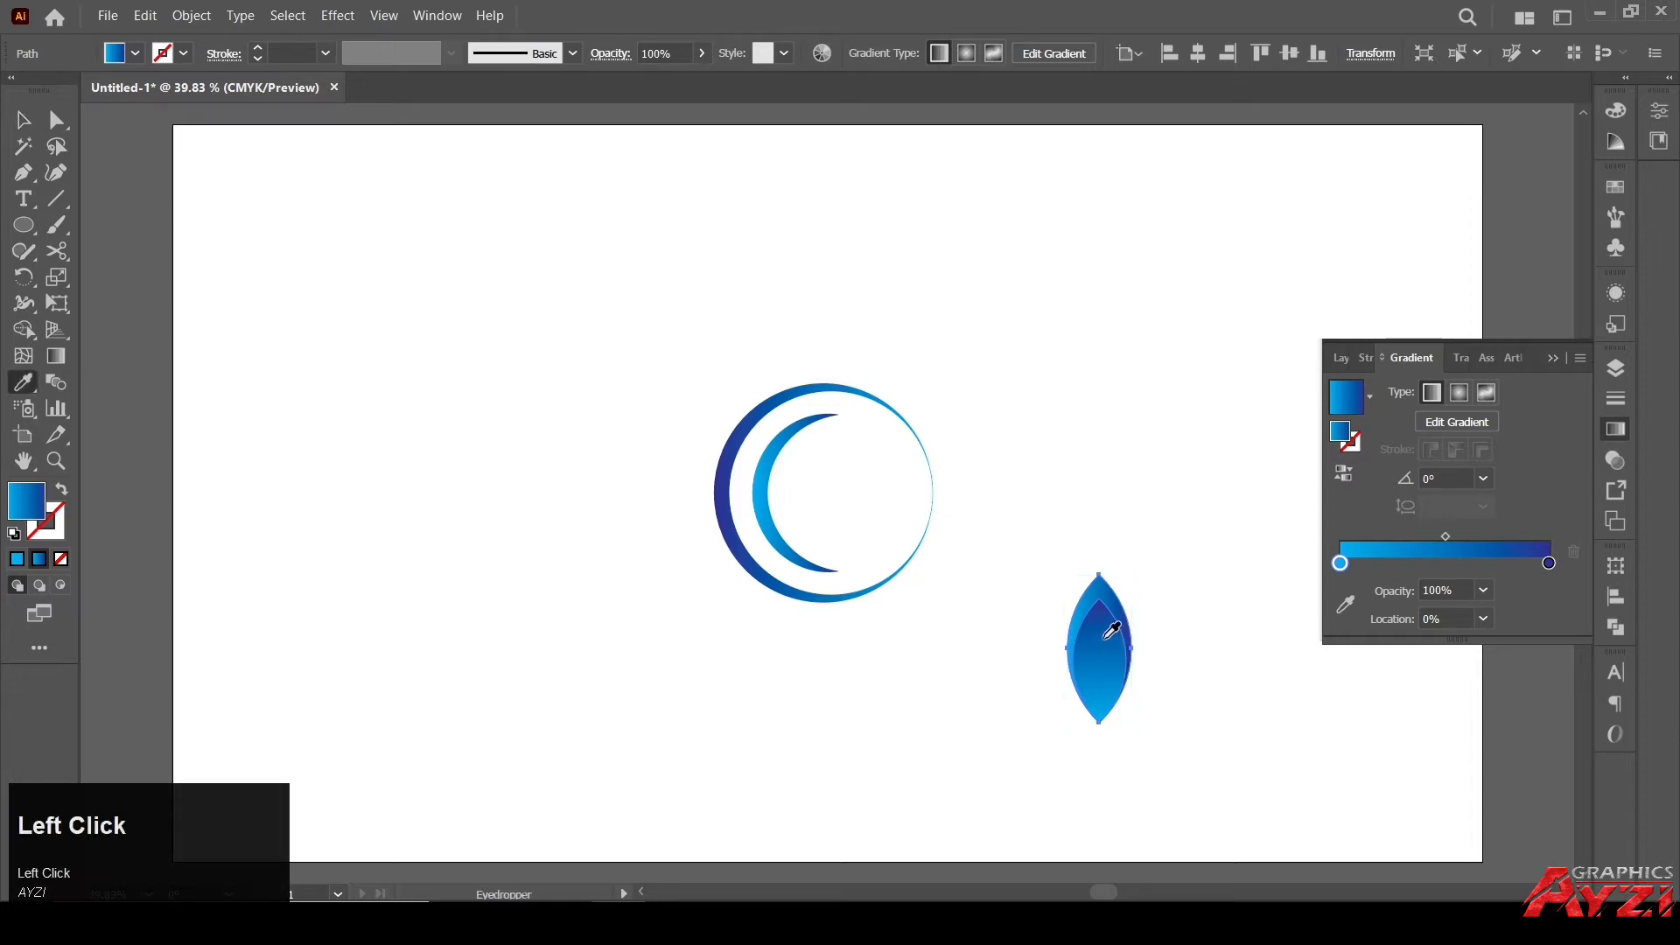
click(1346, 475)
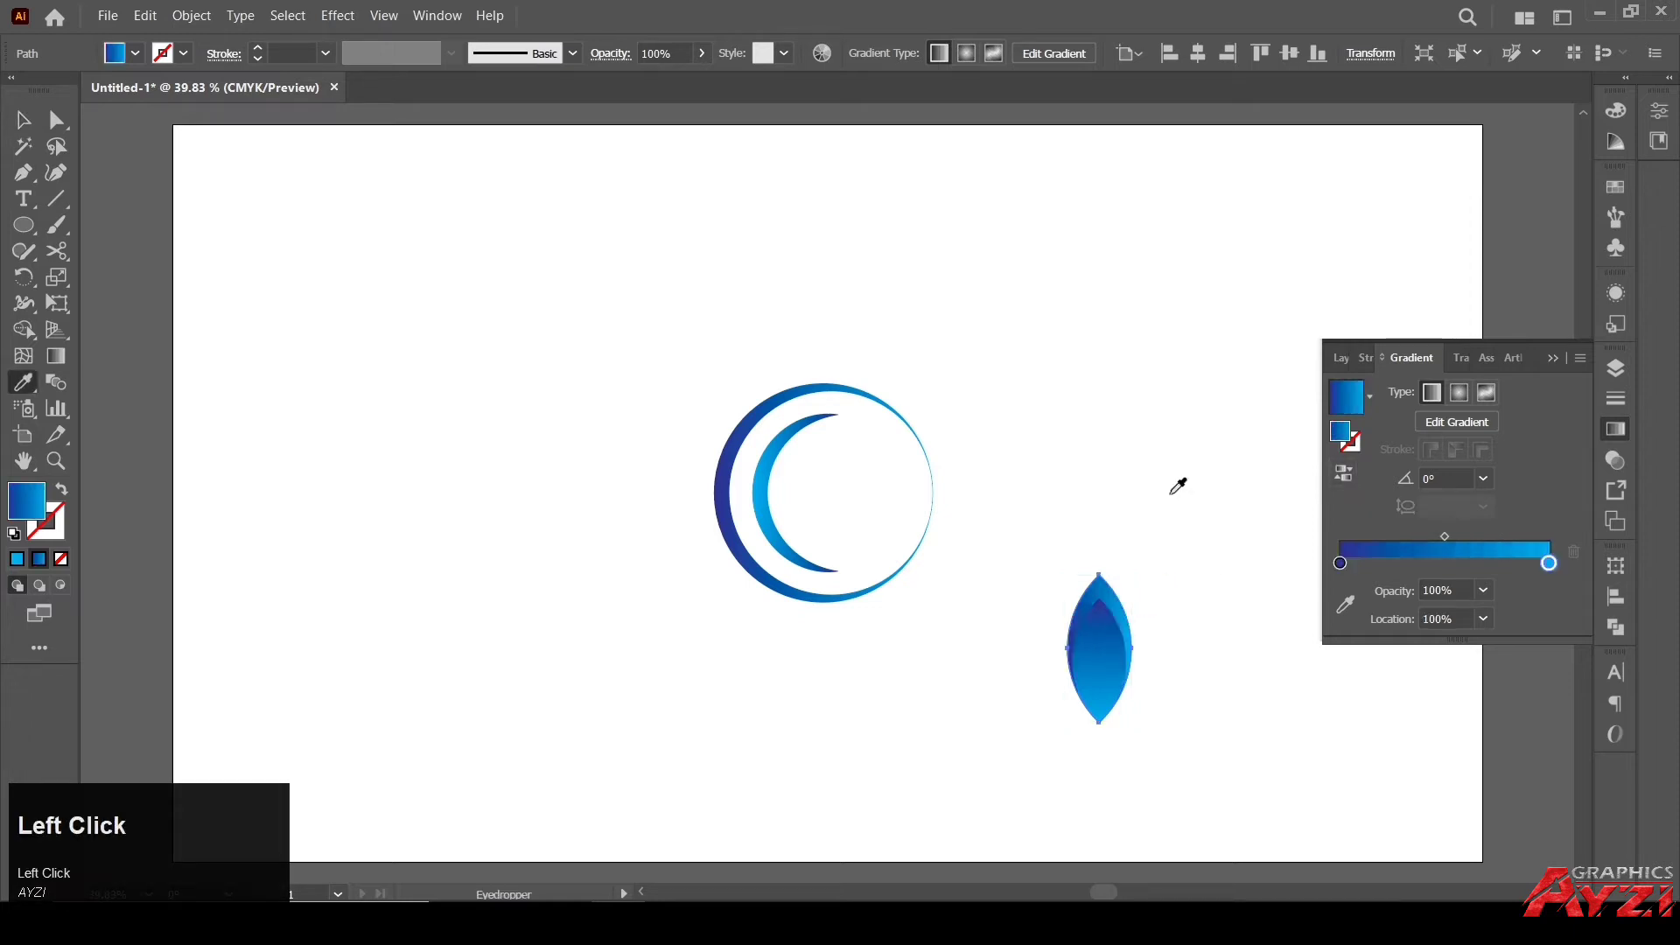
click(1484, 477)
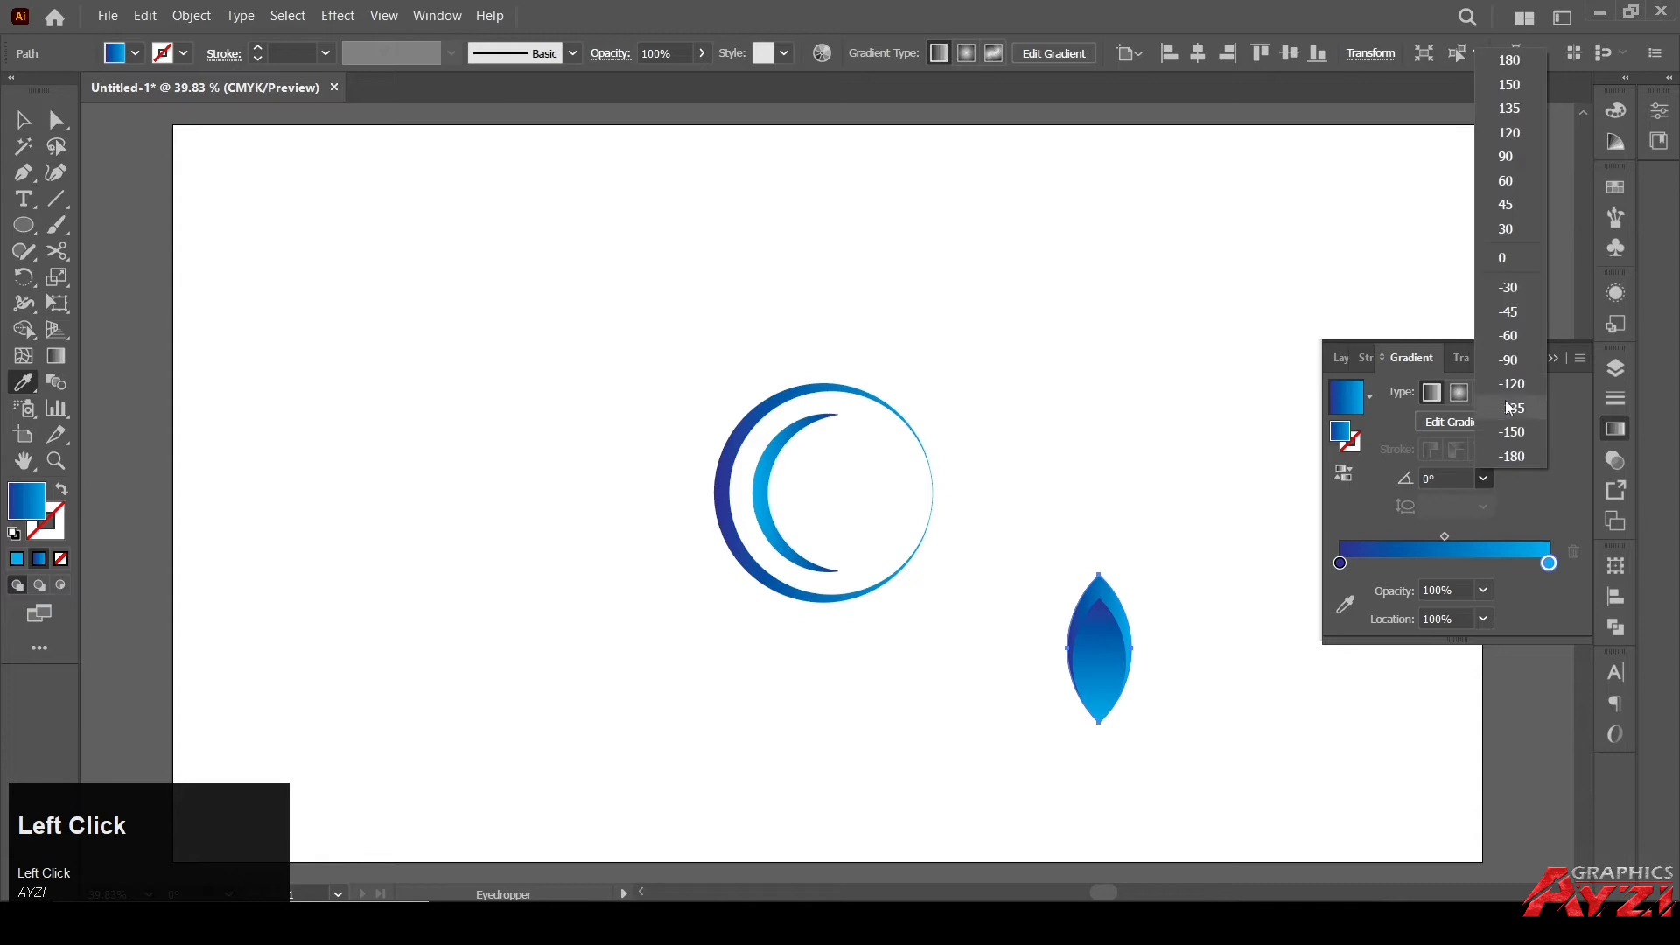
click(1507, 157)
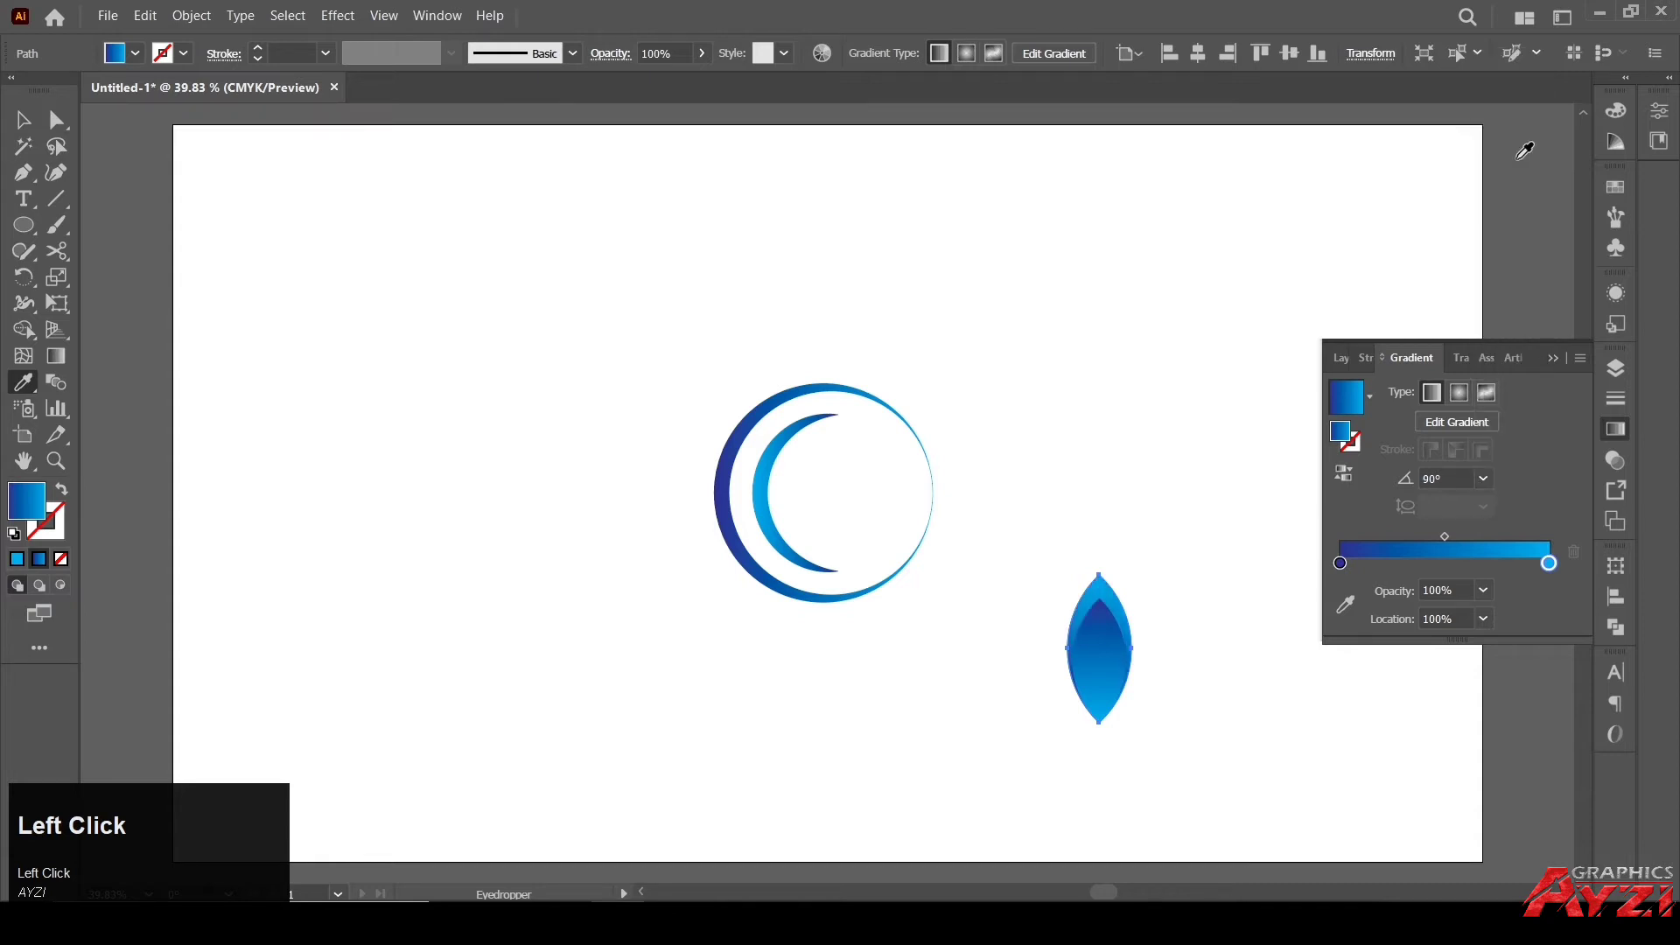
click(1353, 473)
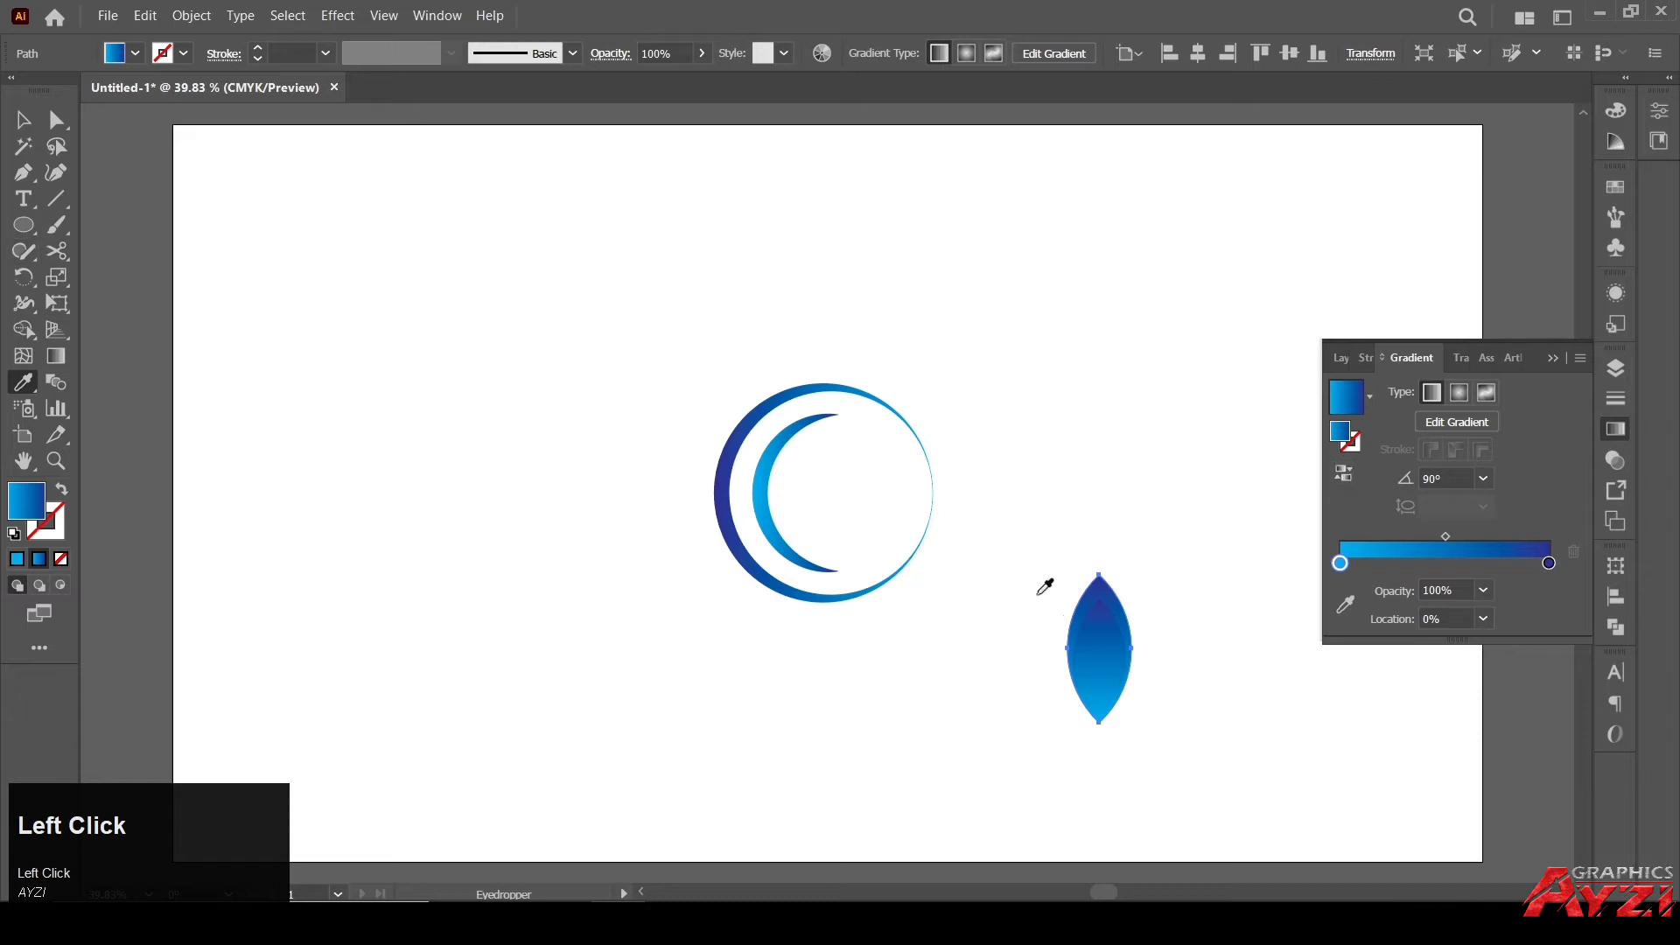
click(24, 119)
click(670, 507)
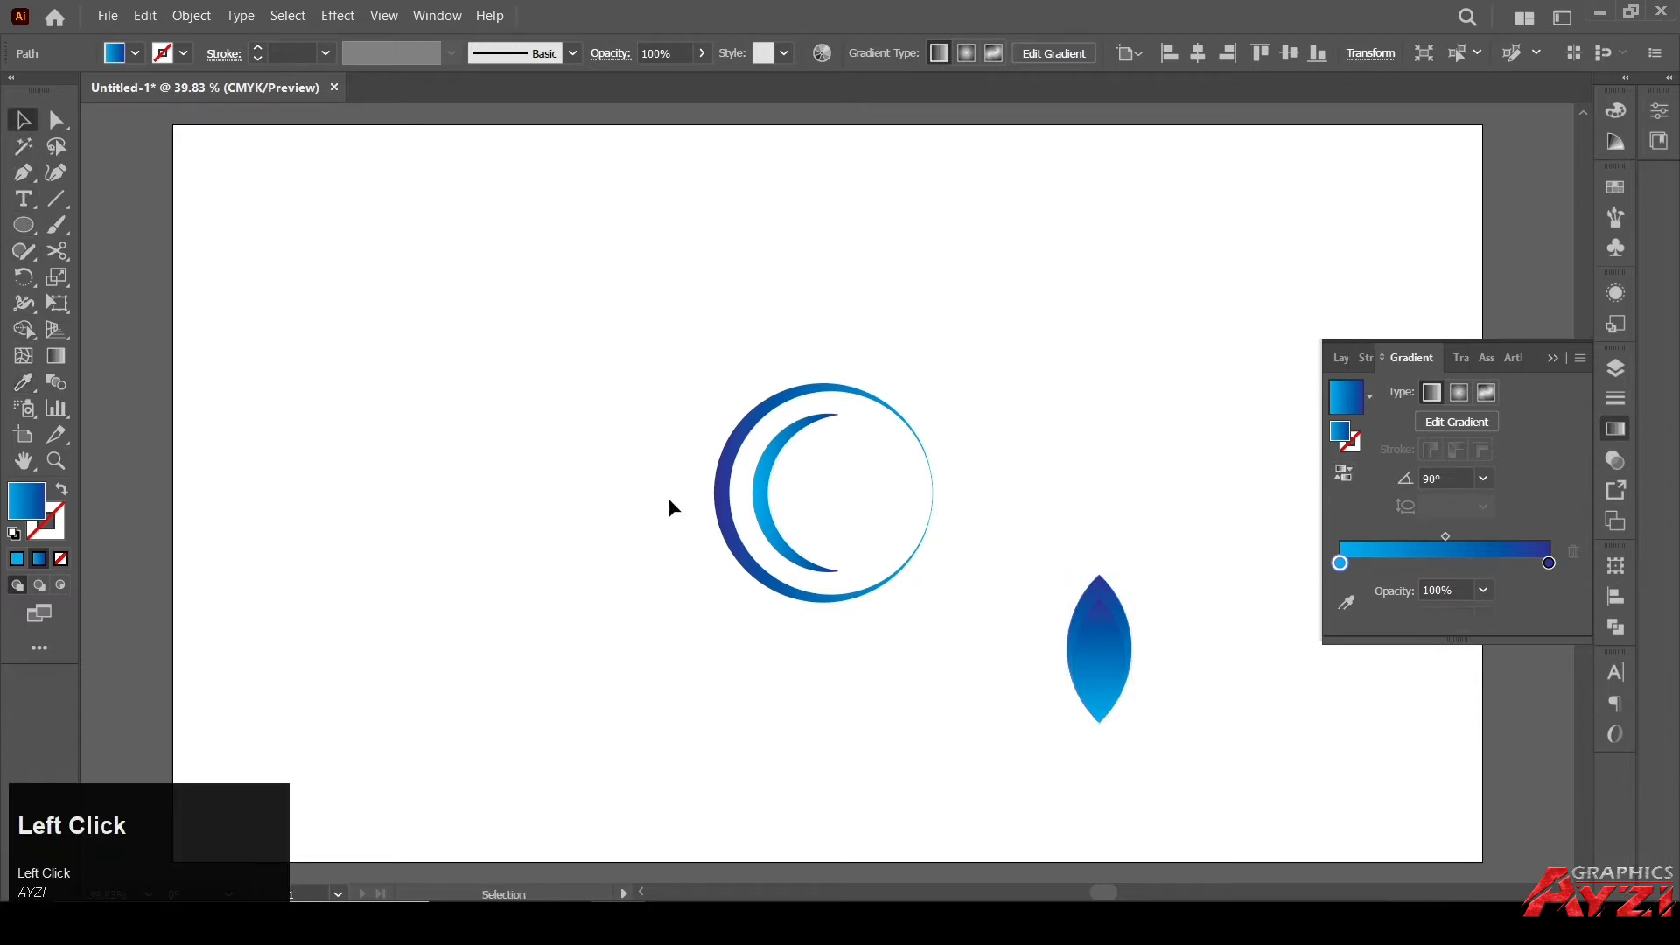
Reverse the smaller front leaf's gradient so its light blue end is at the upper tip.
click(1104, 639)
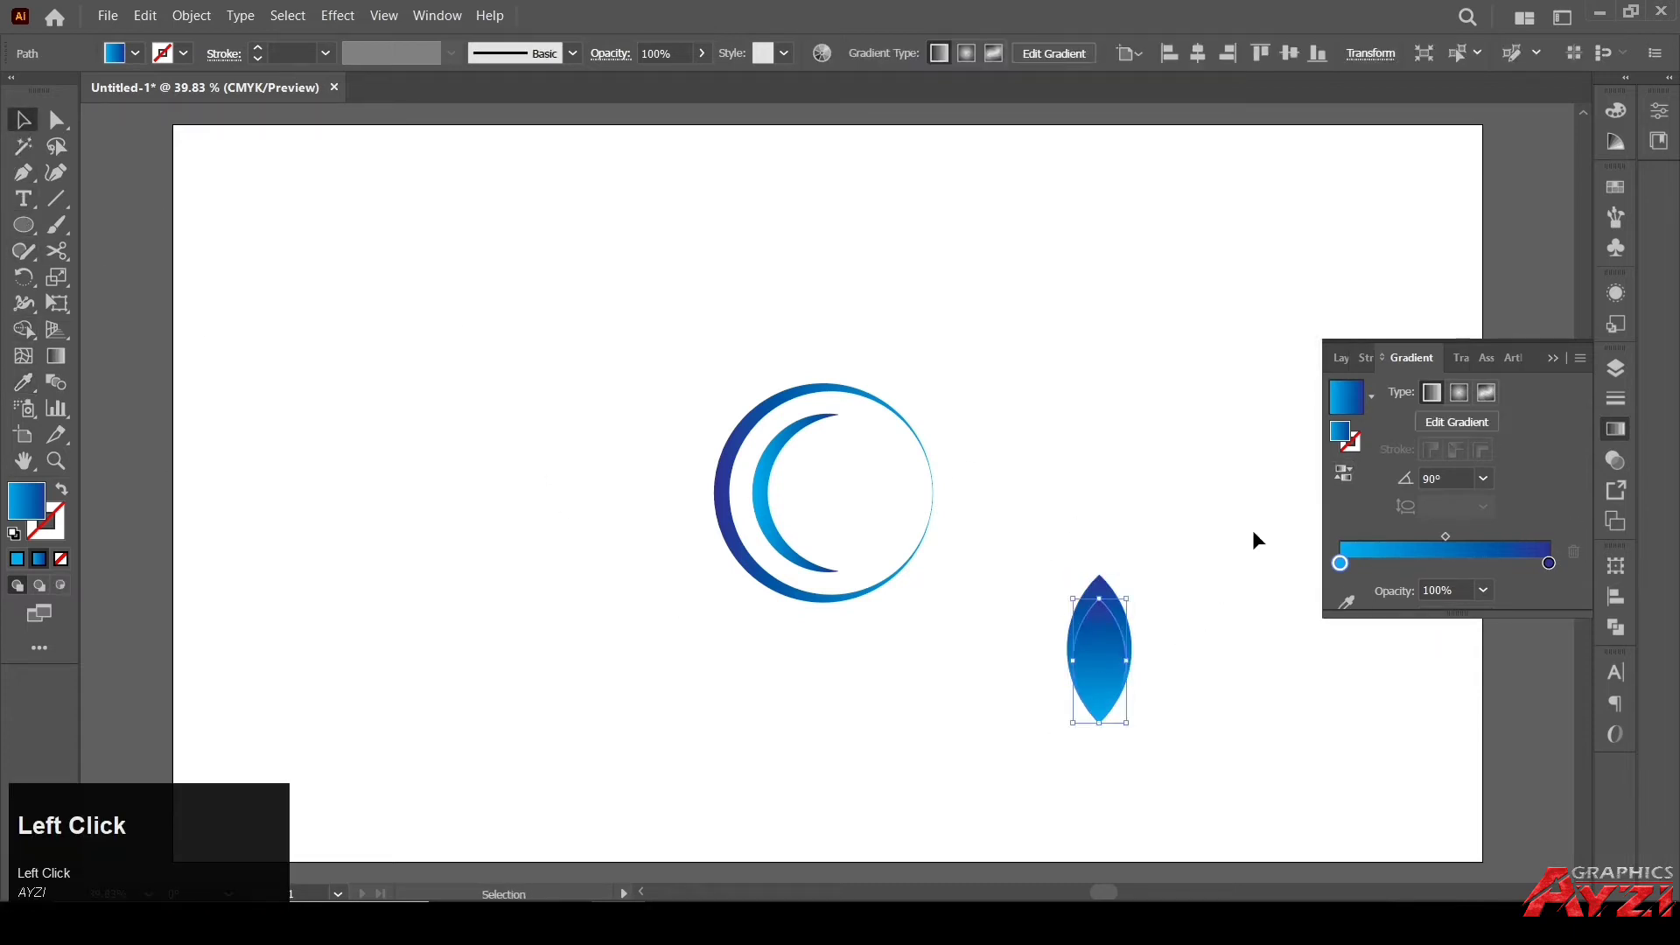
click(1346, 477)
click(1119, 481)
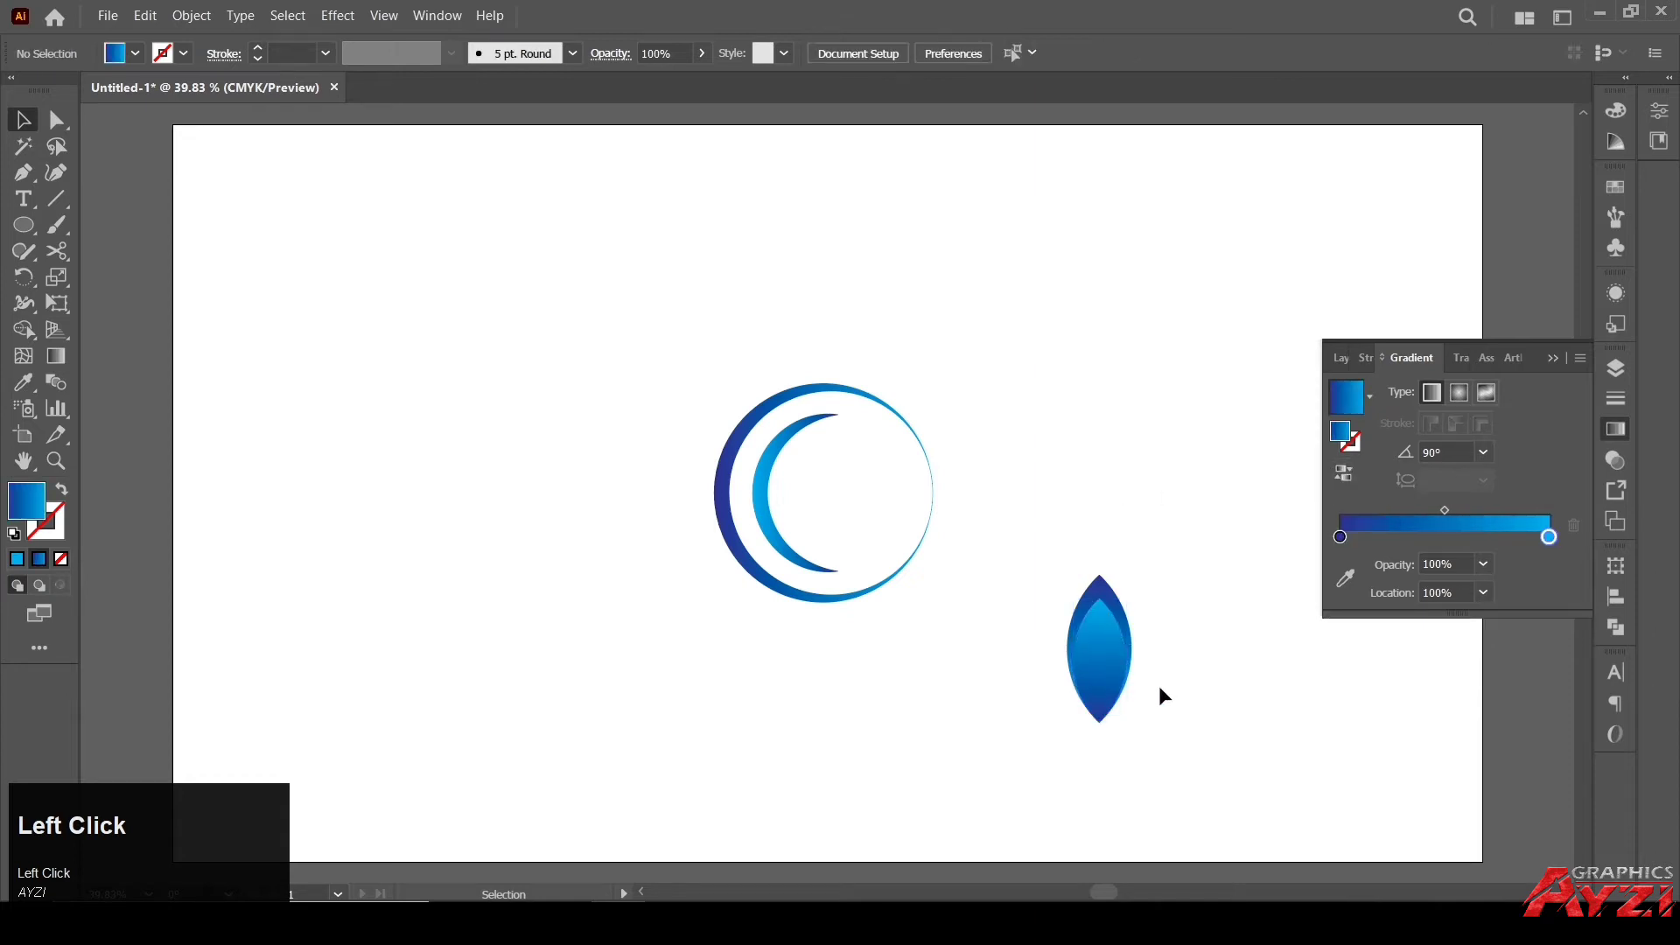
Shift the light blue stop of the smaller leaf's gradient to about 59% with the Gradient tool.
click(1101, 665)
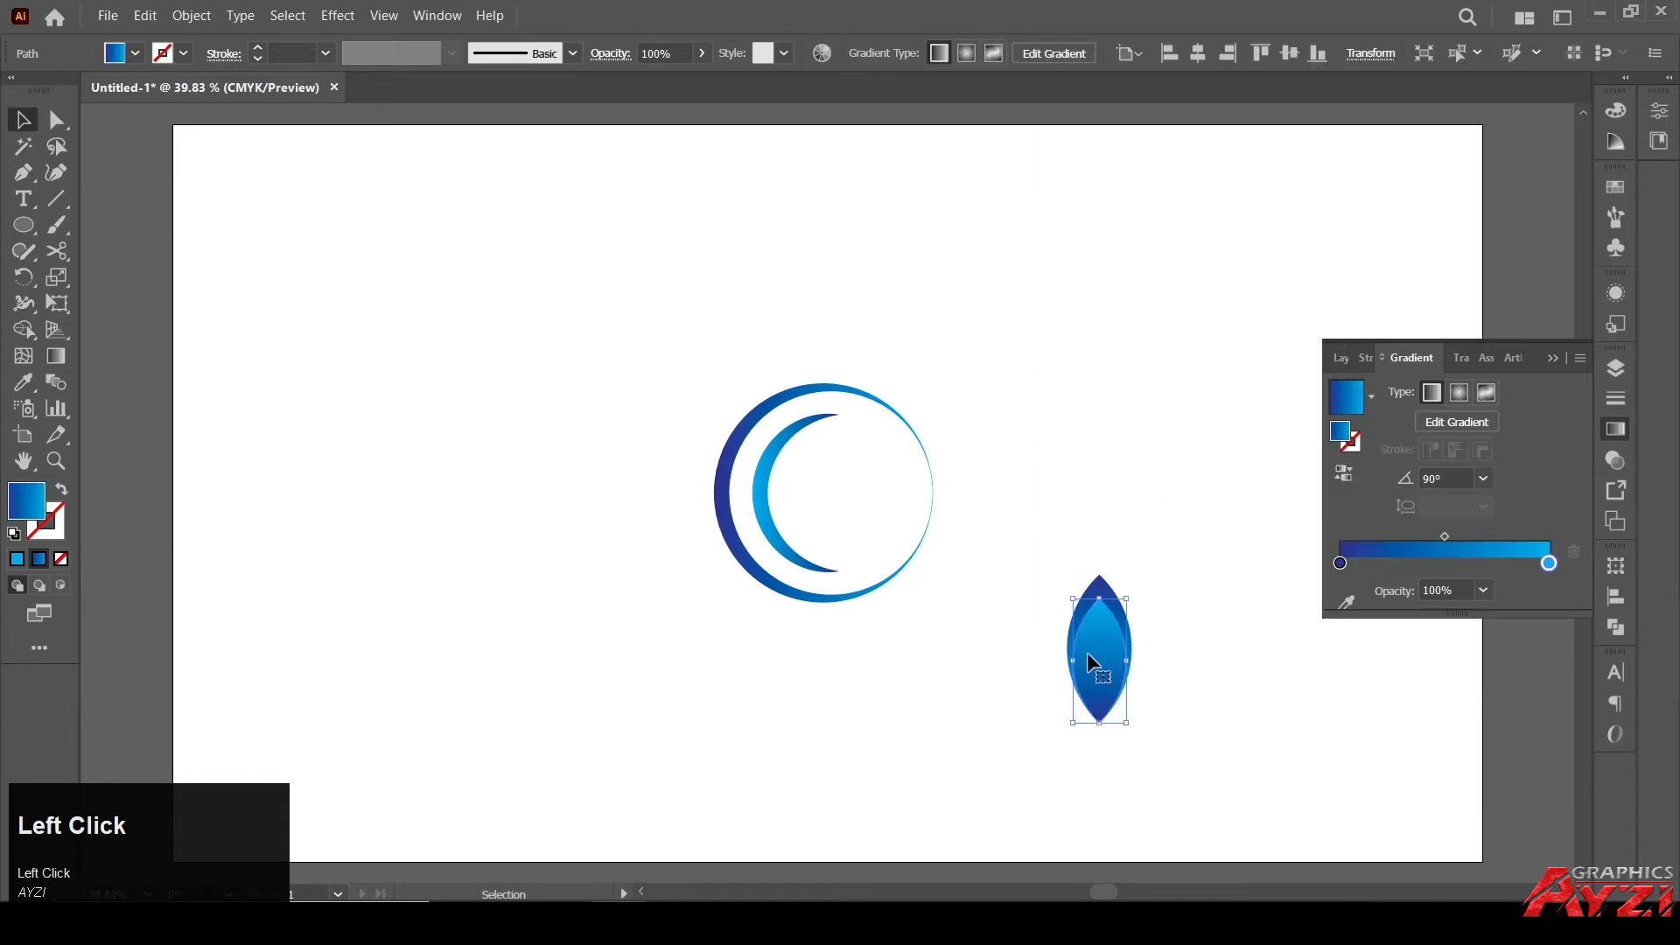
click(56, 357)
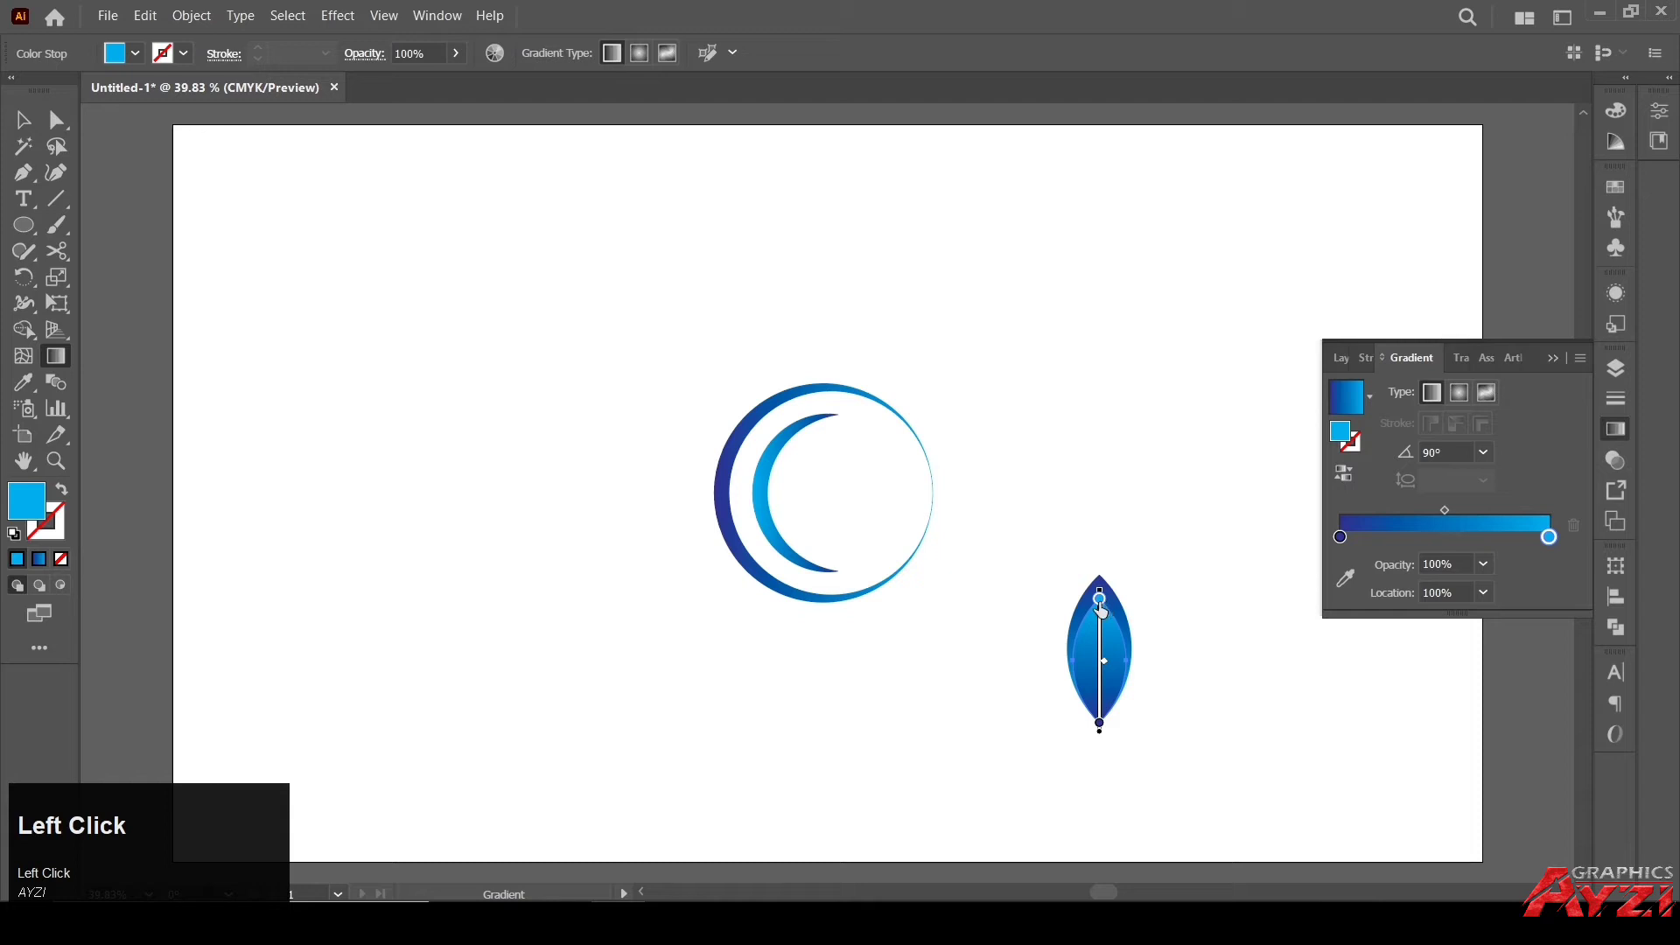
drag(1100, 606, 1100, 656)
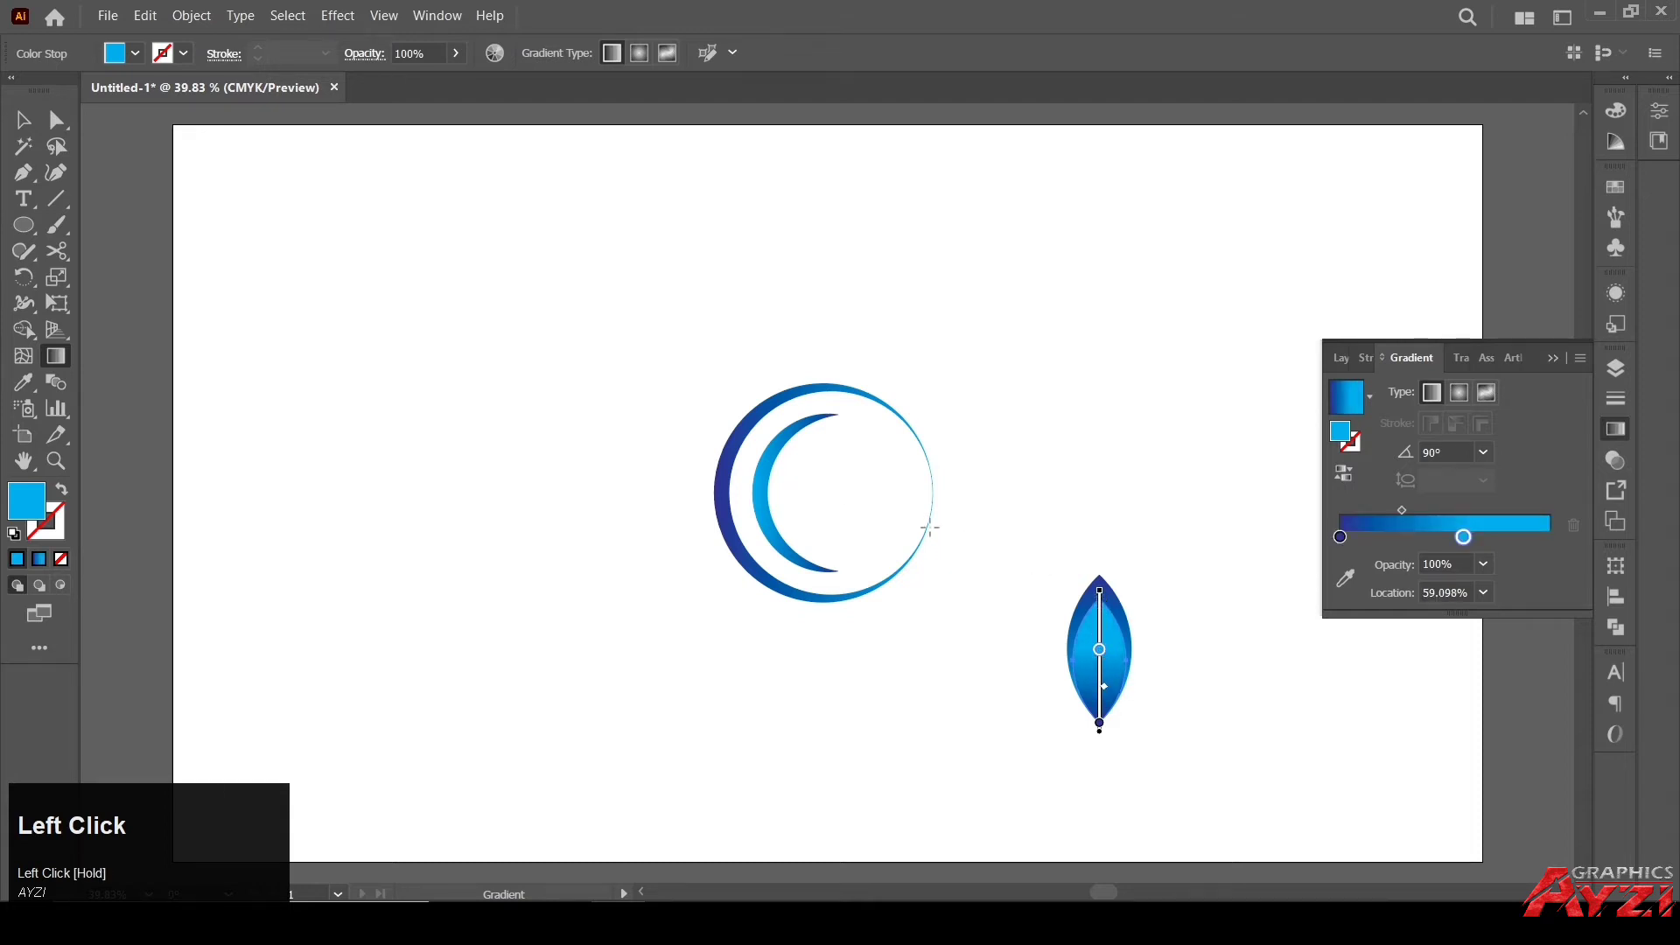
key(v)
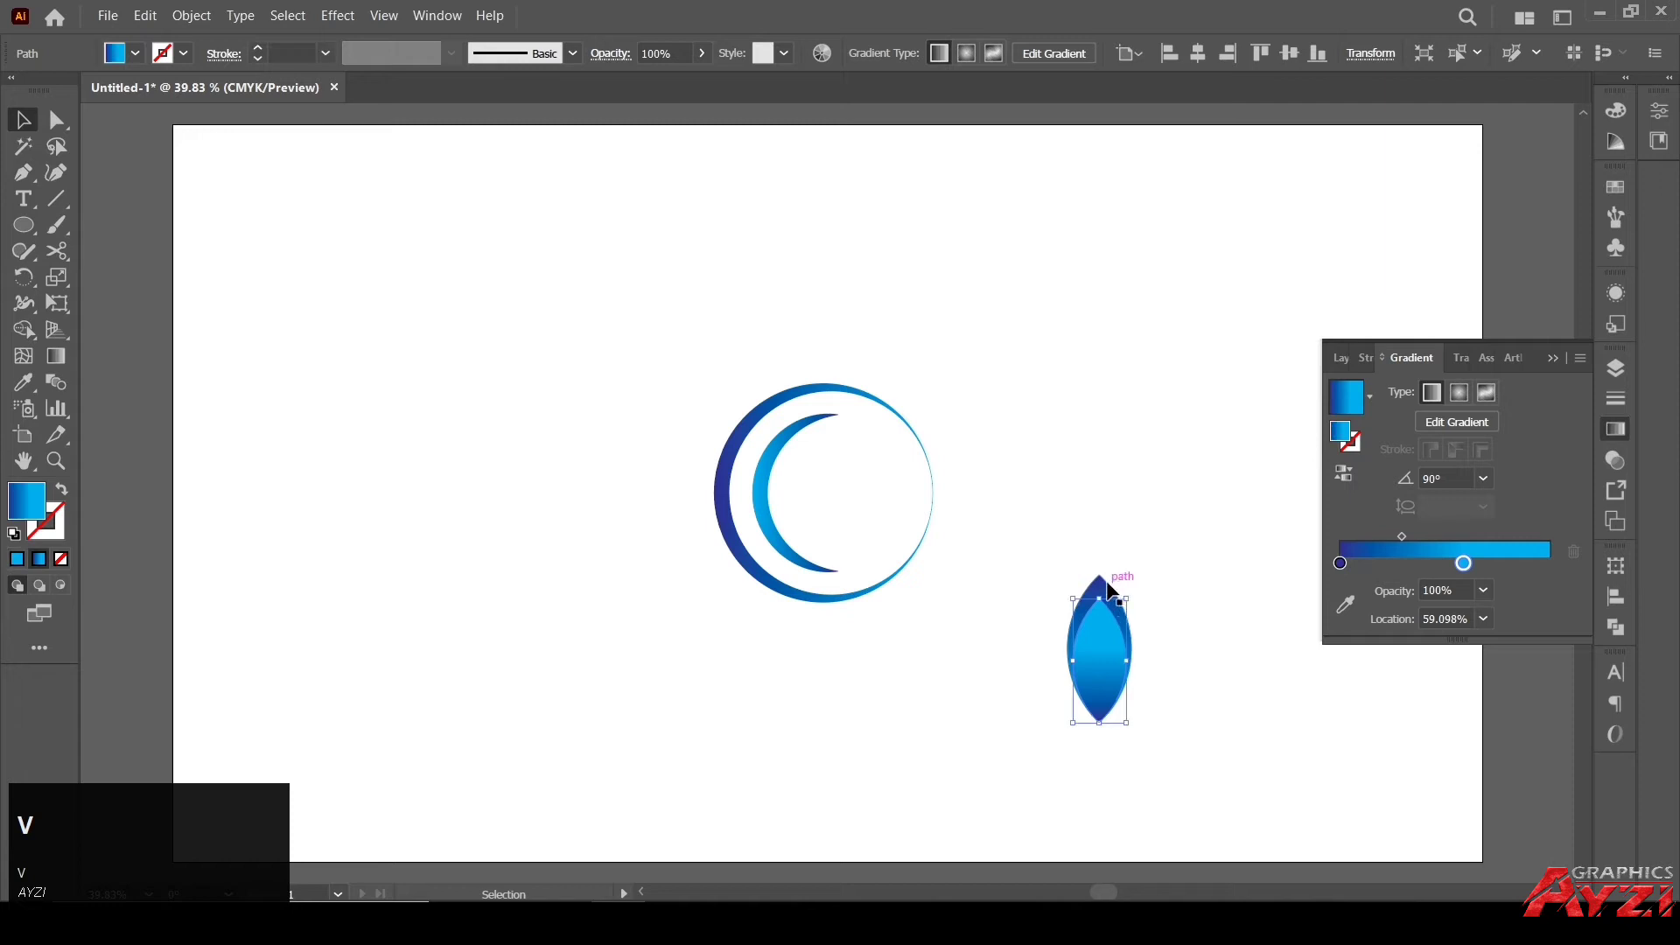
Move the midpoint of the larger leaf's gradient toward its dark blue upper tip with the Gradient tool.
click(1101, 580)
click(55, 356)
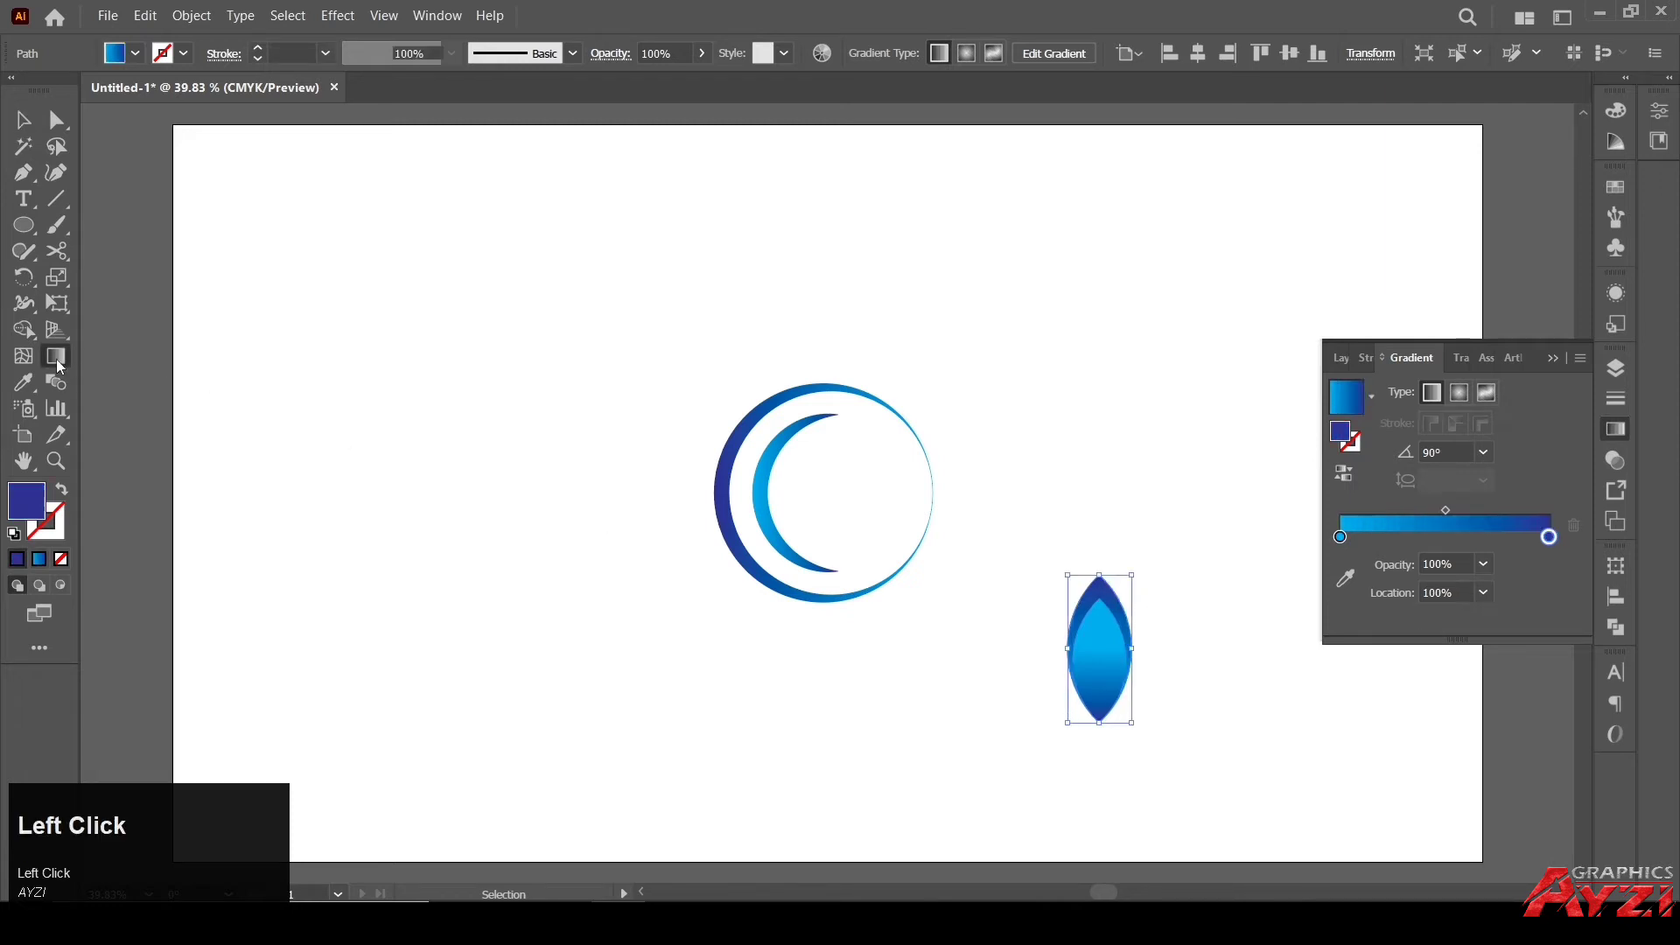
drag(1097, 657, 1094, 621)
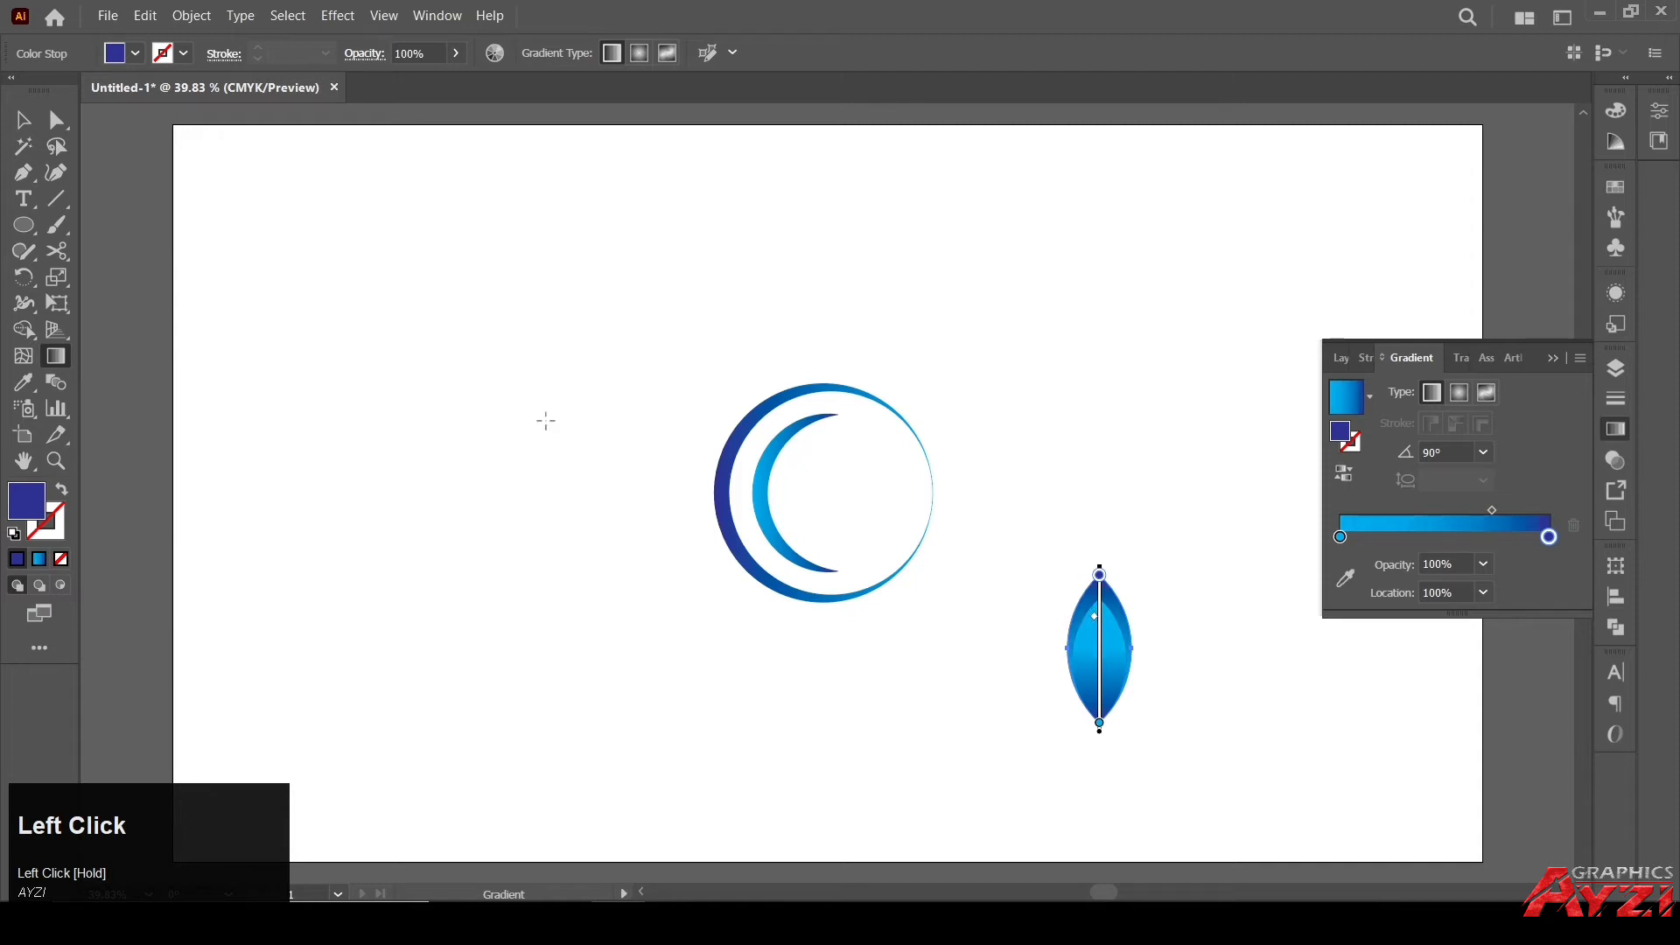
click(22, 120)
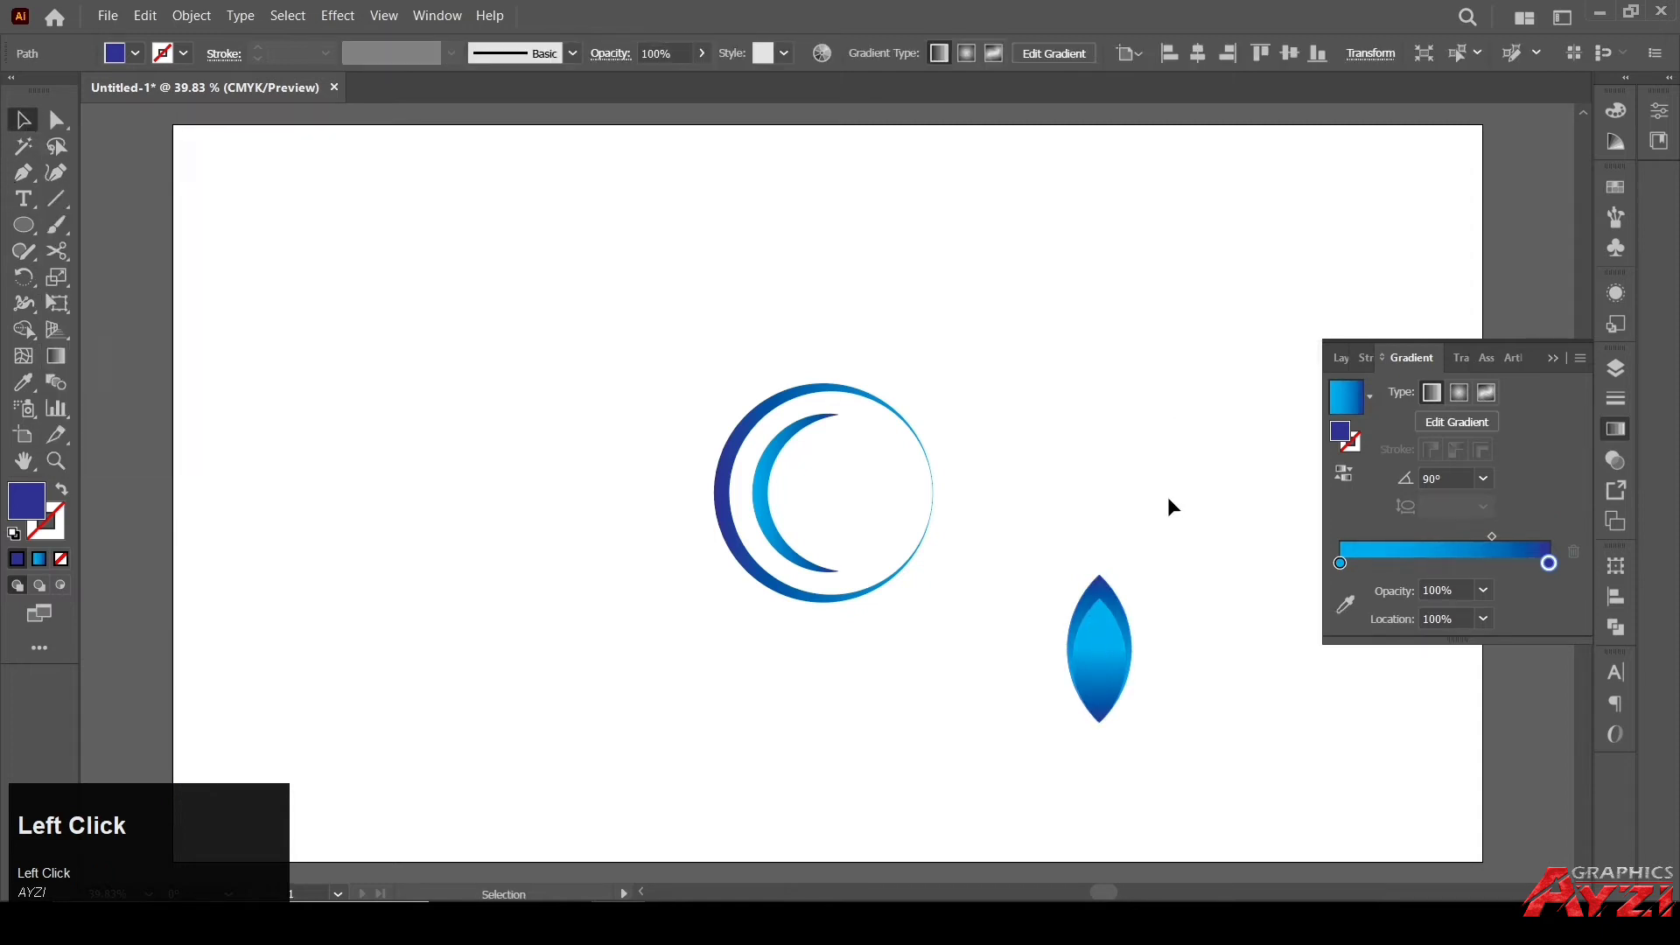
Stretch the larger leaf slightly upward so its dark tip extends further beyond the smaller leaf.
click(1101, 586)
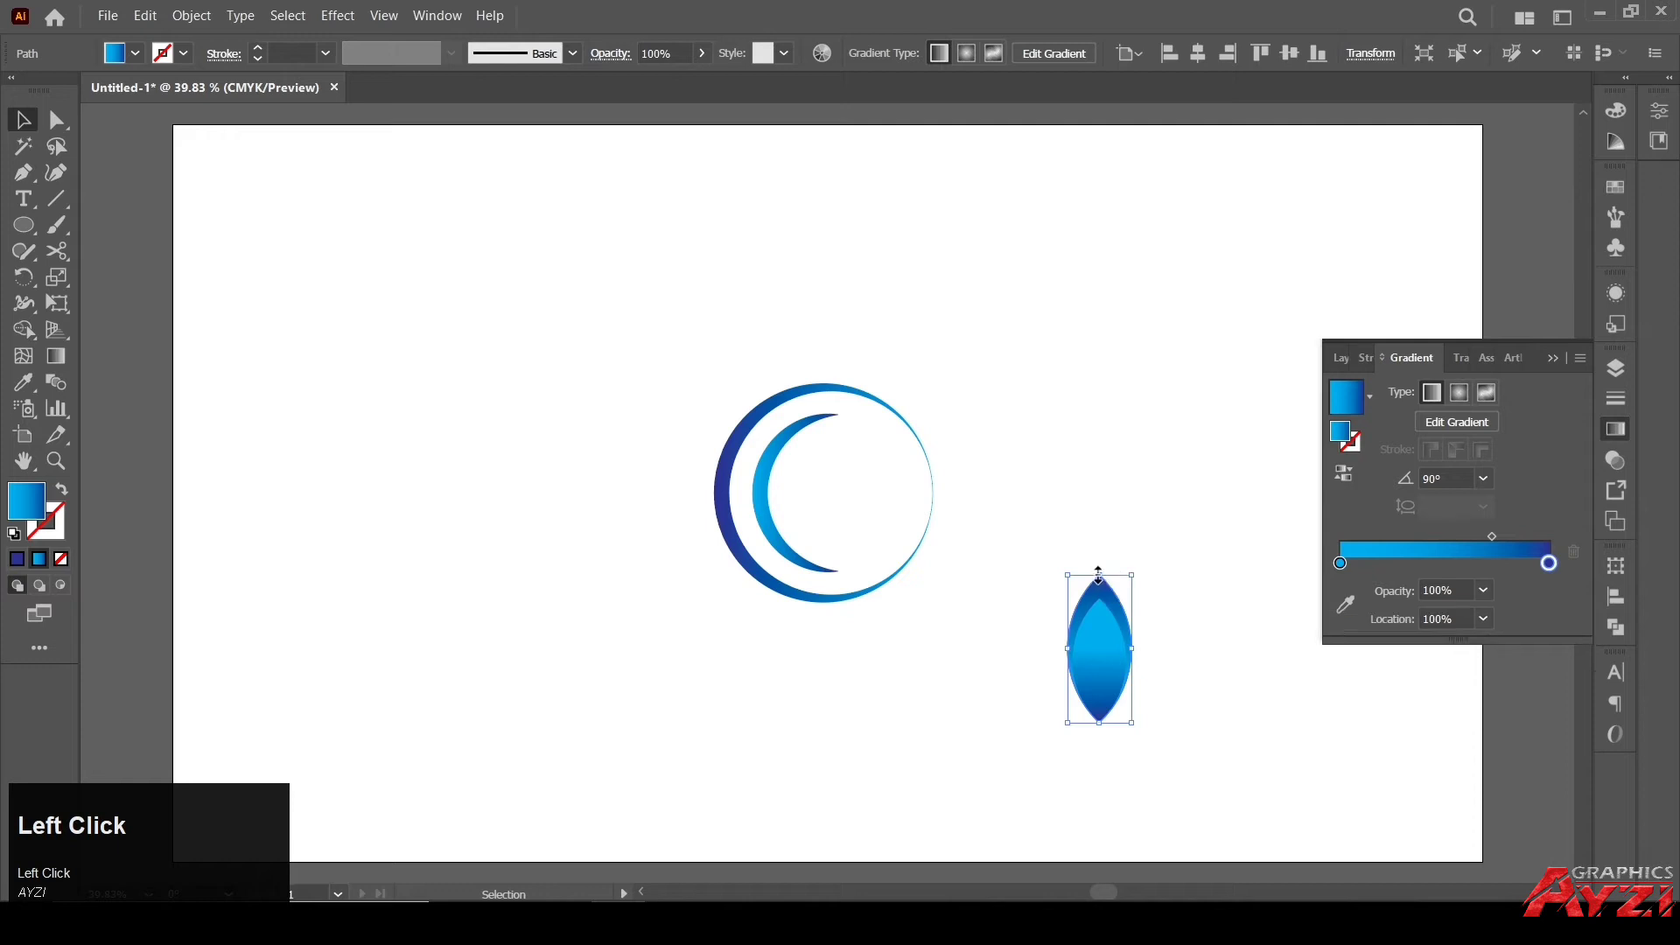
drag(1100, 575, 1100, 564)
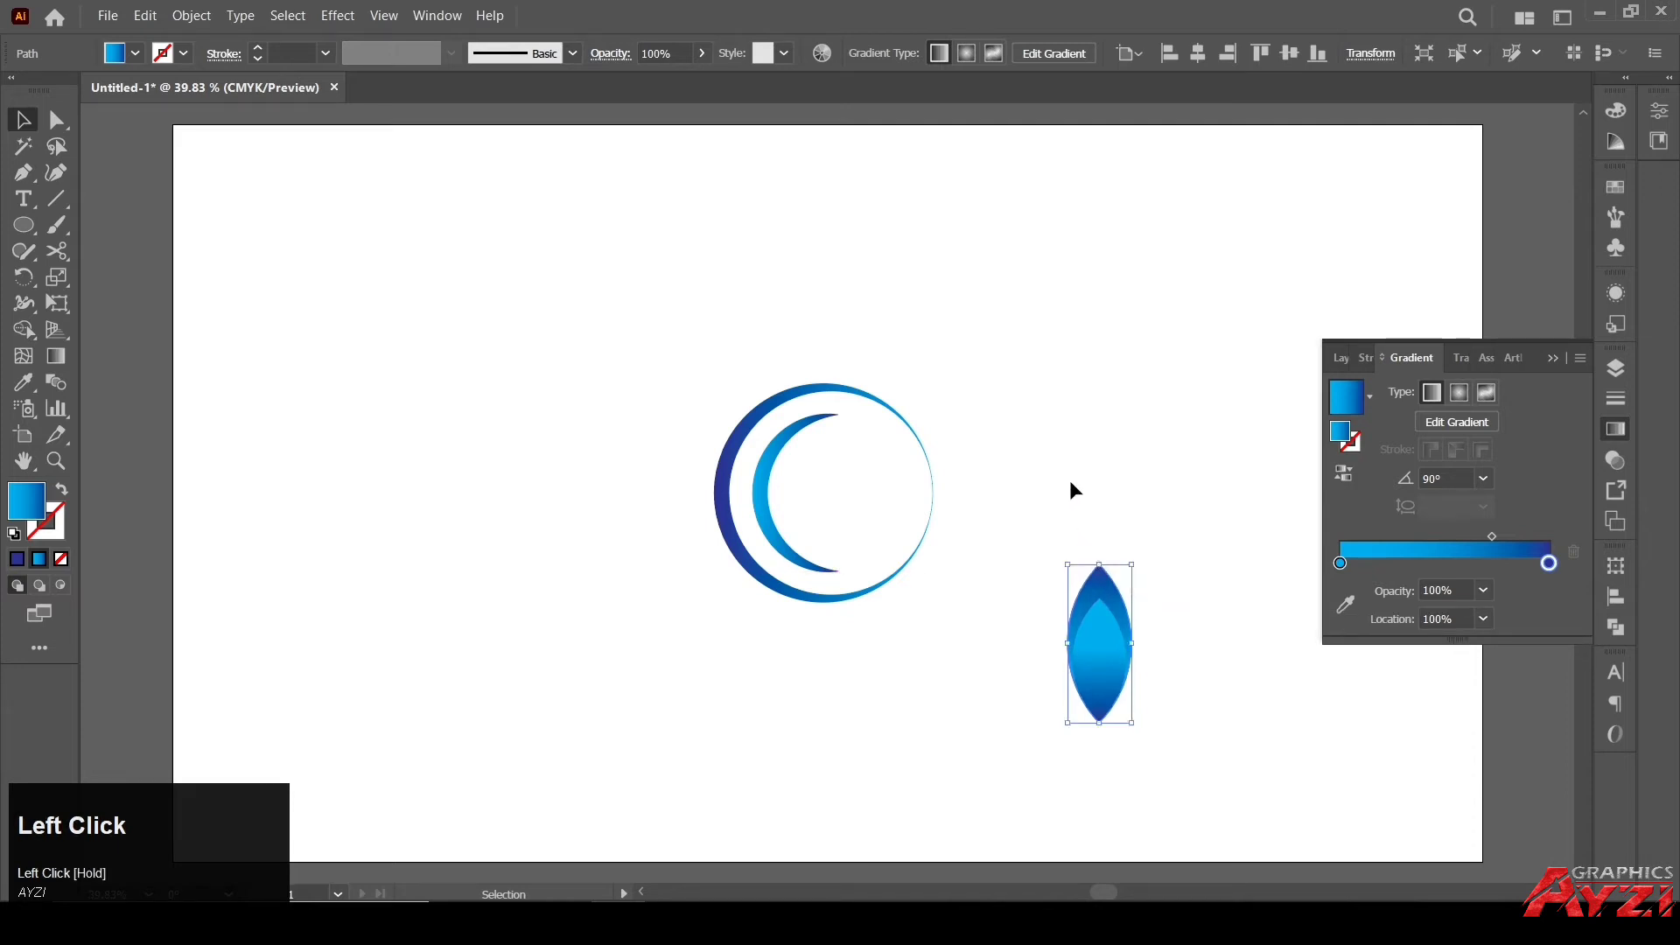
click(1069, 479)
Group the two nested leaves, move the group up beside the ring, and scale it down proportionally to about two-thirds size.
drag(1026, 523, 1182, 735)
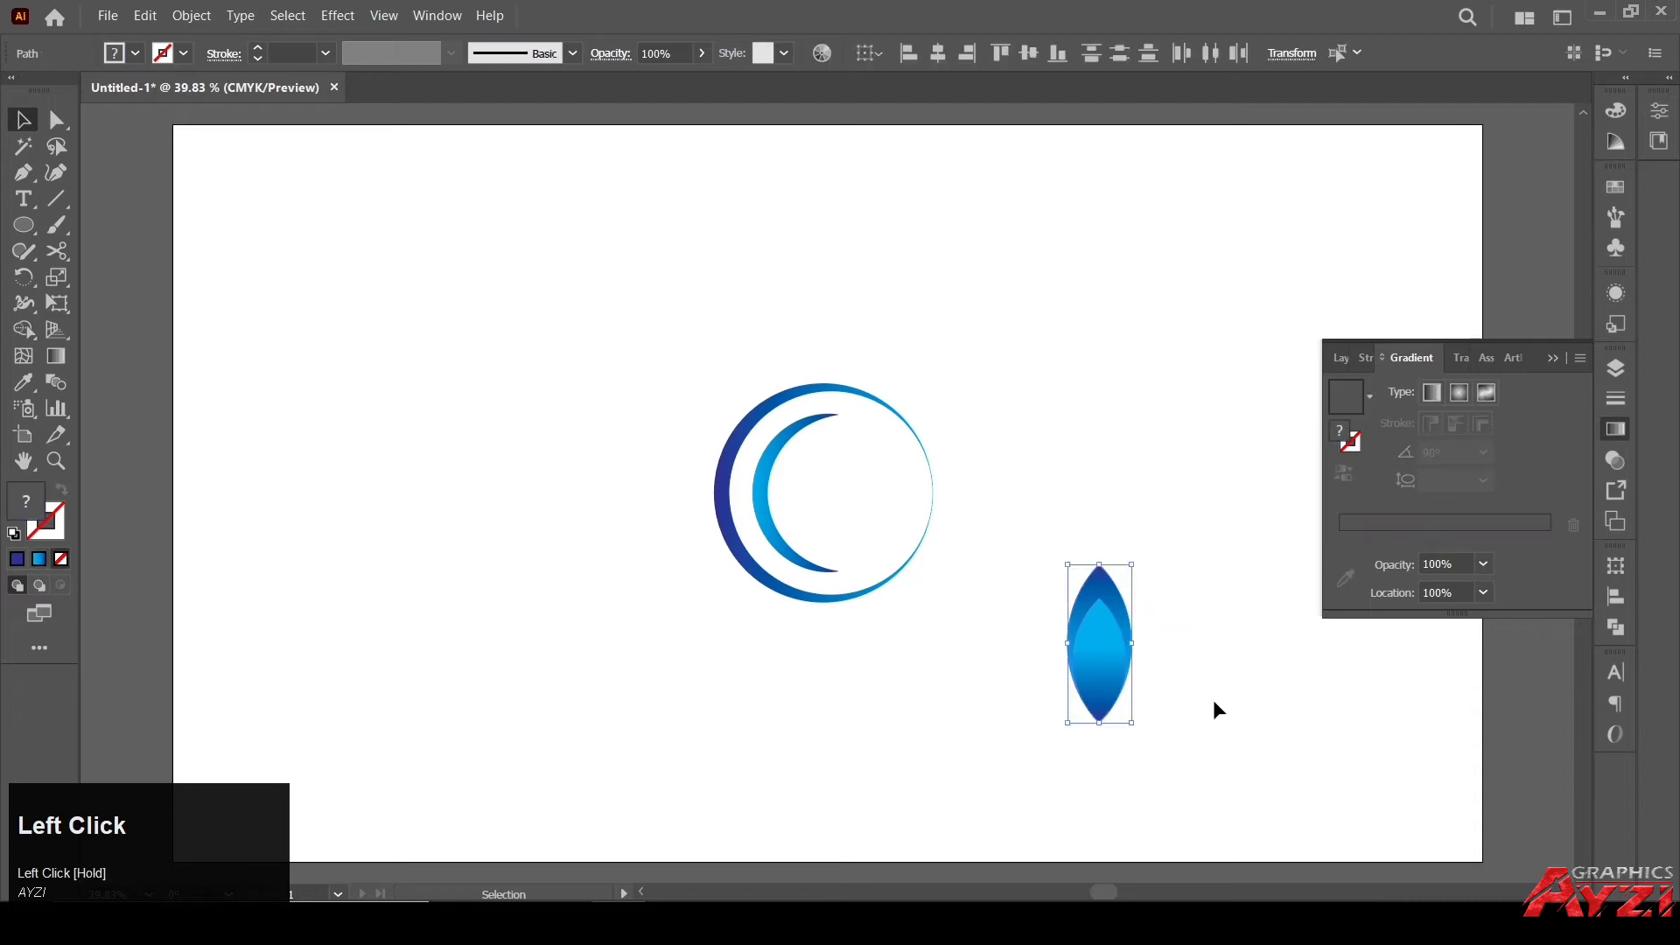
right_click(1107, 645)
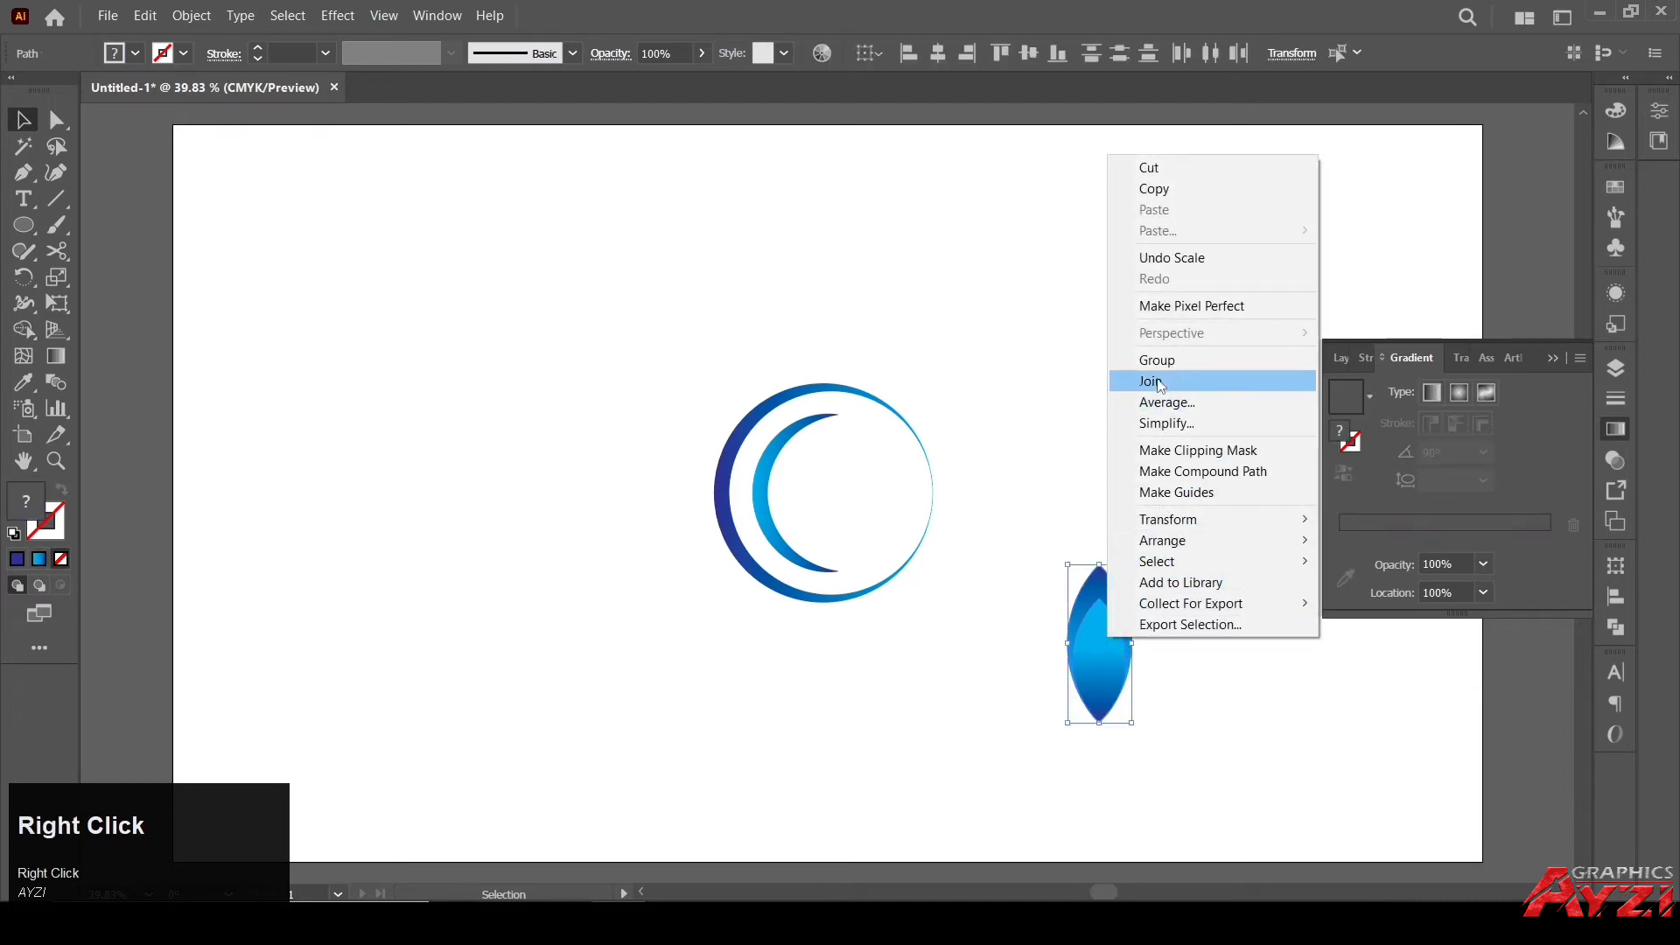
click(1157, 360)
drag(1101, 652, 1088, 494)
drag(1121, 567, 1105, 516)
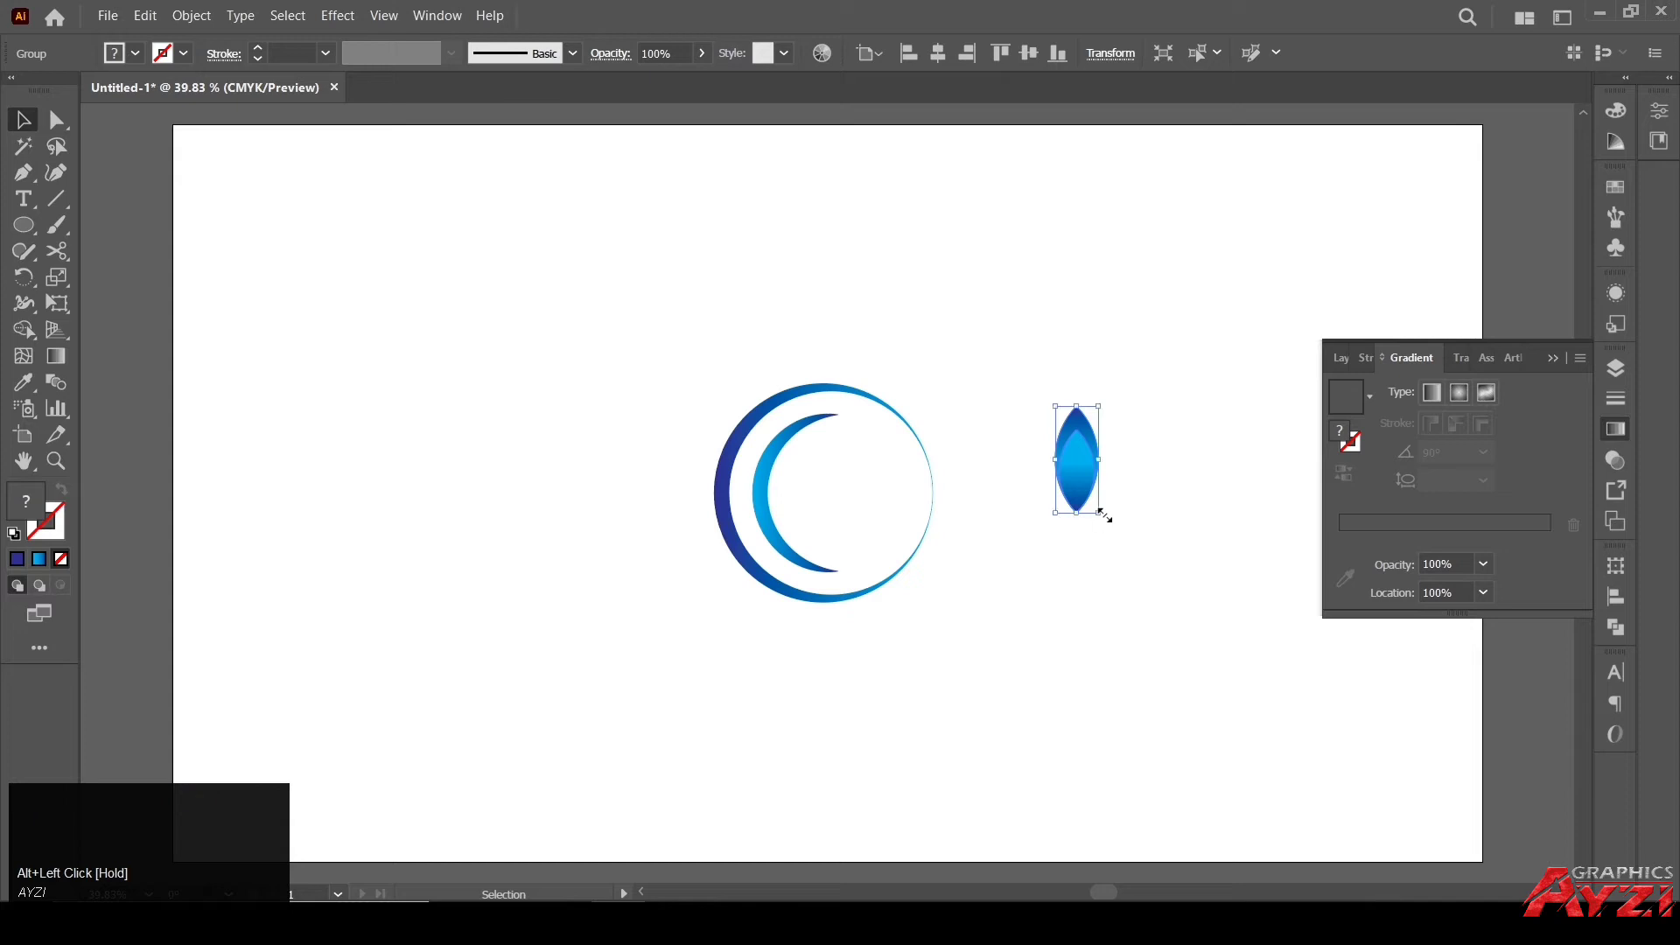
Rotate the leaf group 45° clockwise and move it farther to the right of the ring.
mouse_move(1103, 390)
mouse_down()
mouse_move(1125, 412)
mouse_move(1129, 391)
mouse_up()
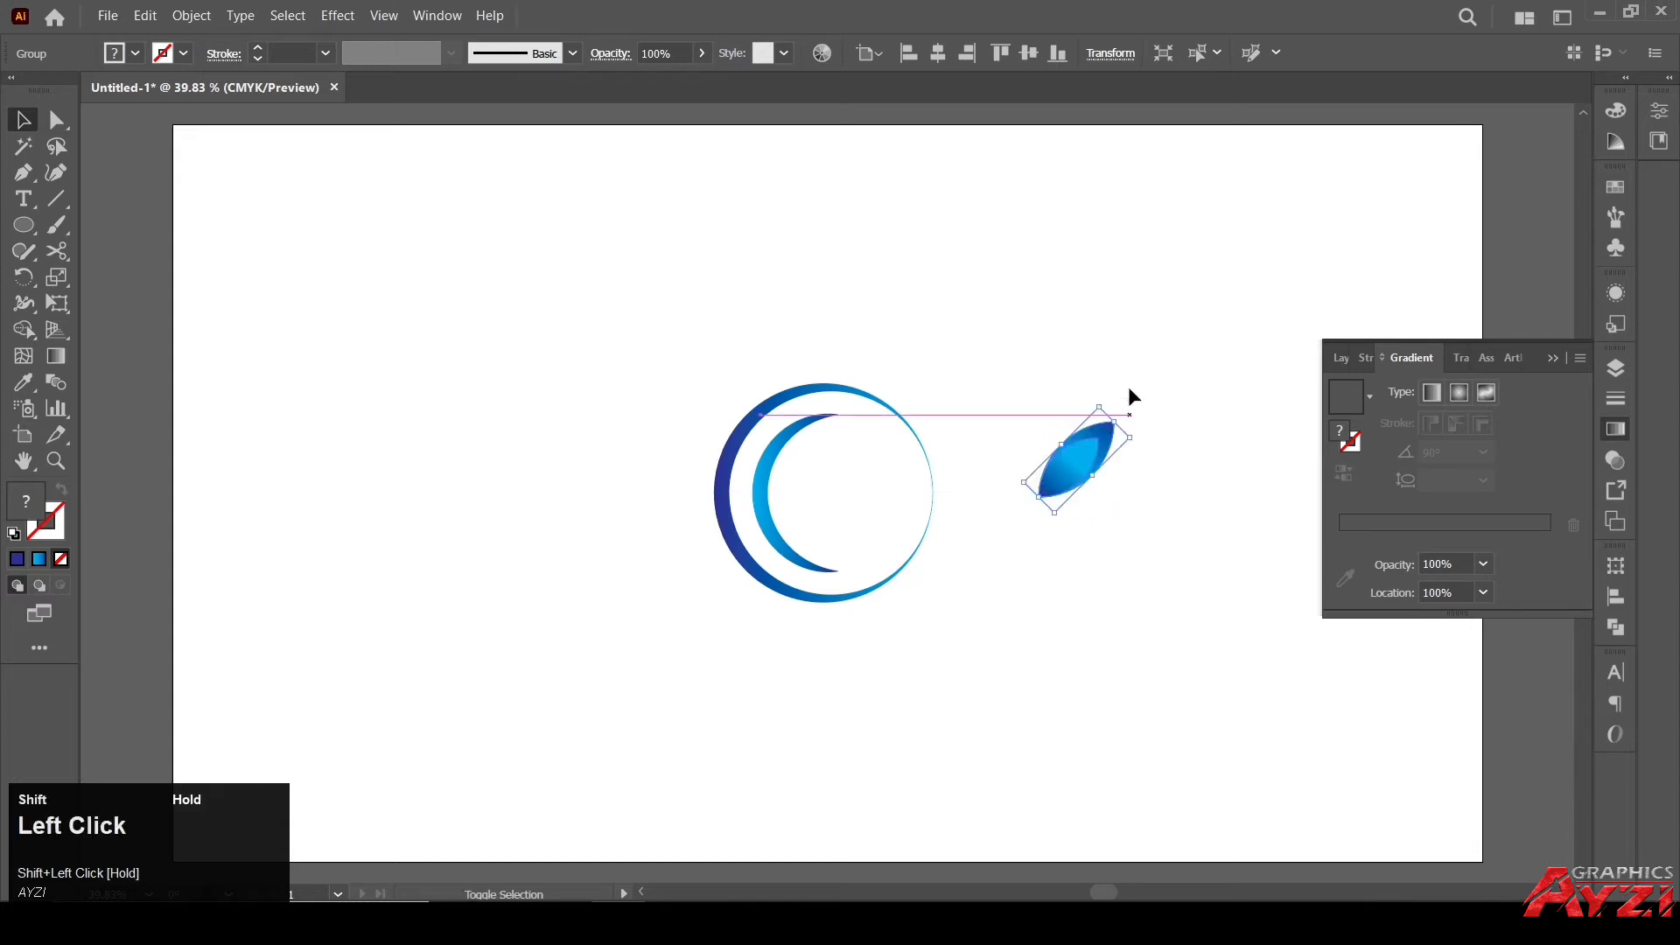
click(1107, 448)
drag(1107, 449, 1254, 466)
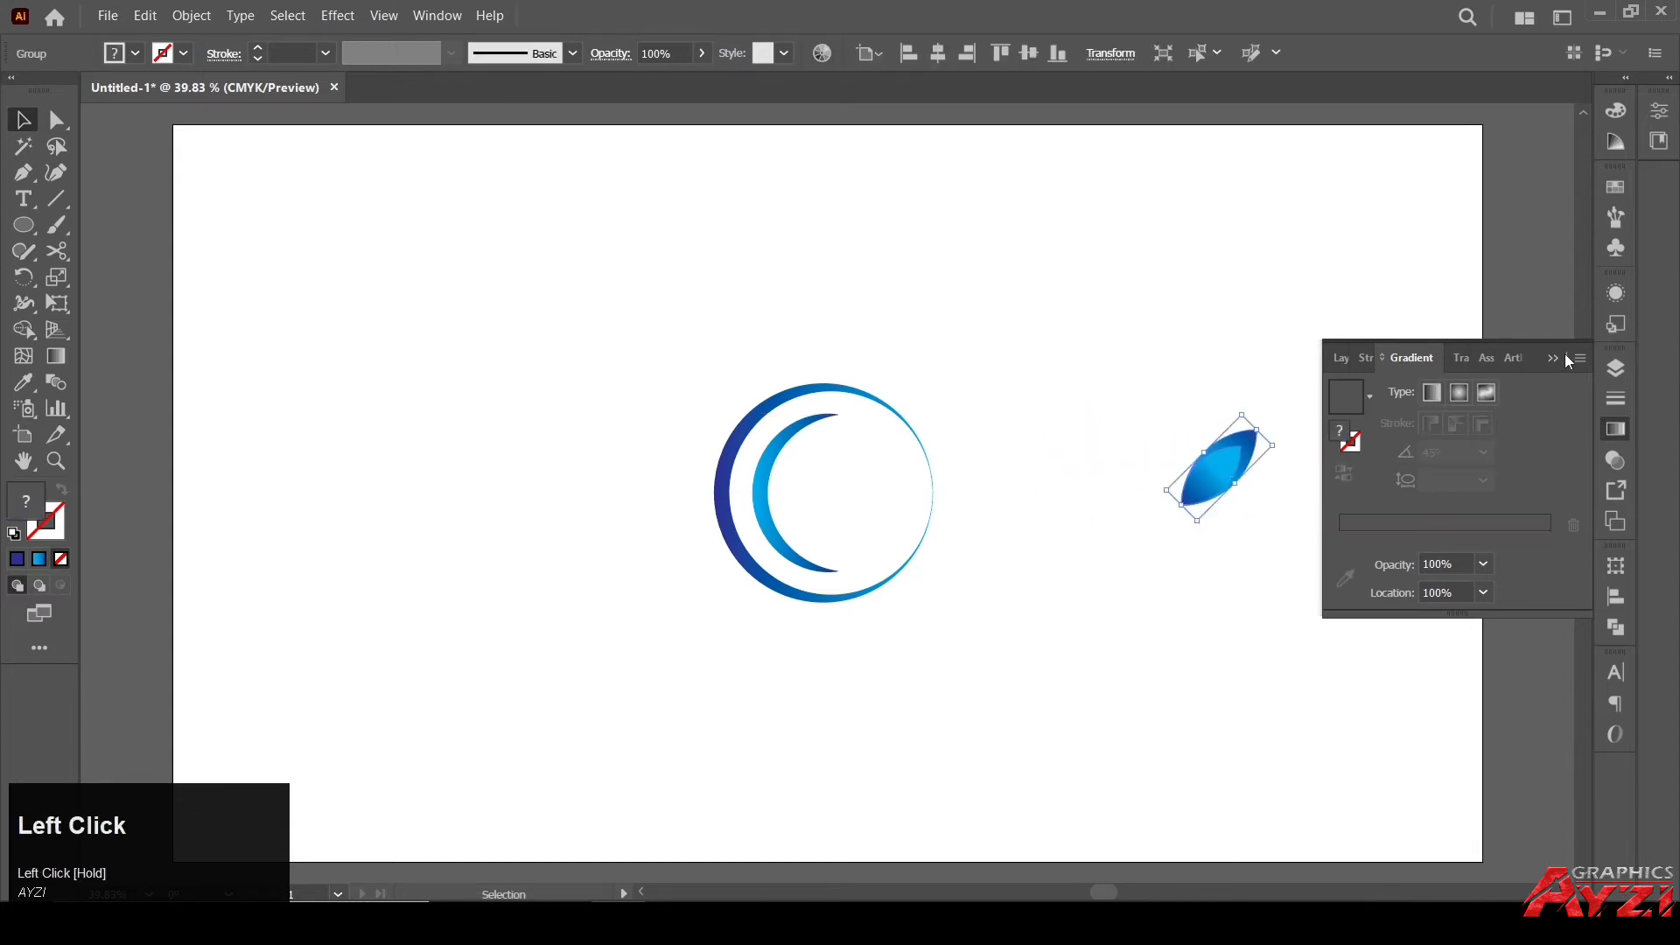
Open the Rotate options for the leaf group with the pivot at its lower-left tip, keeping the artwork unobstructed.
key(r)
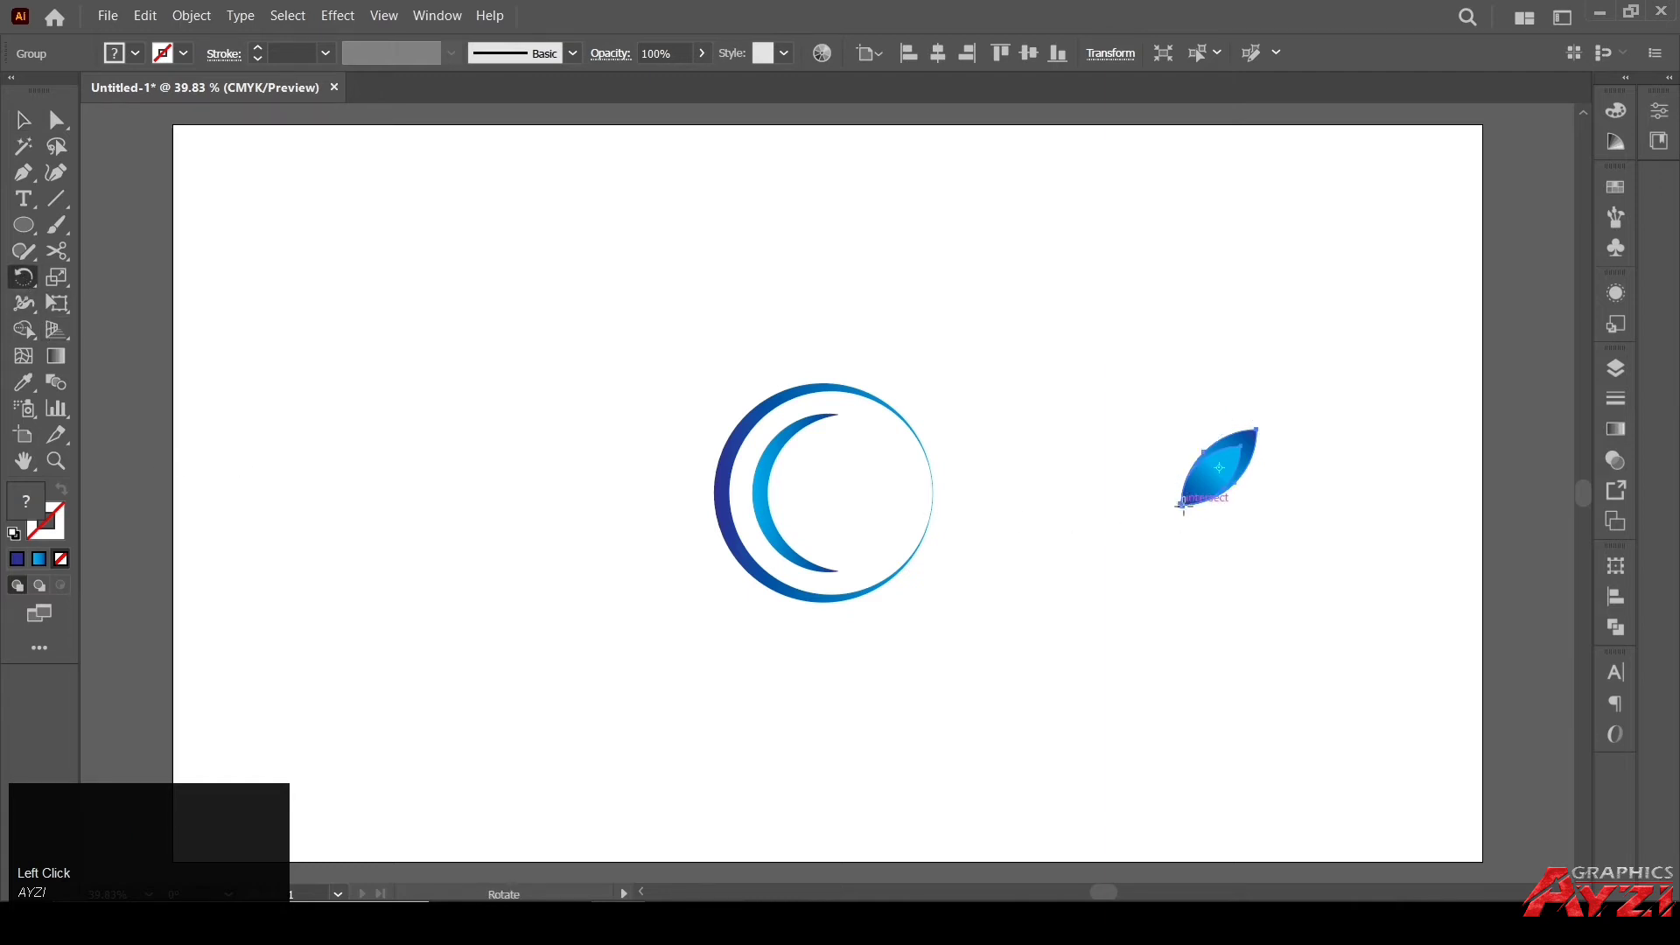
key(alt)
alt+click(1181, 506)
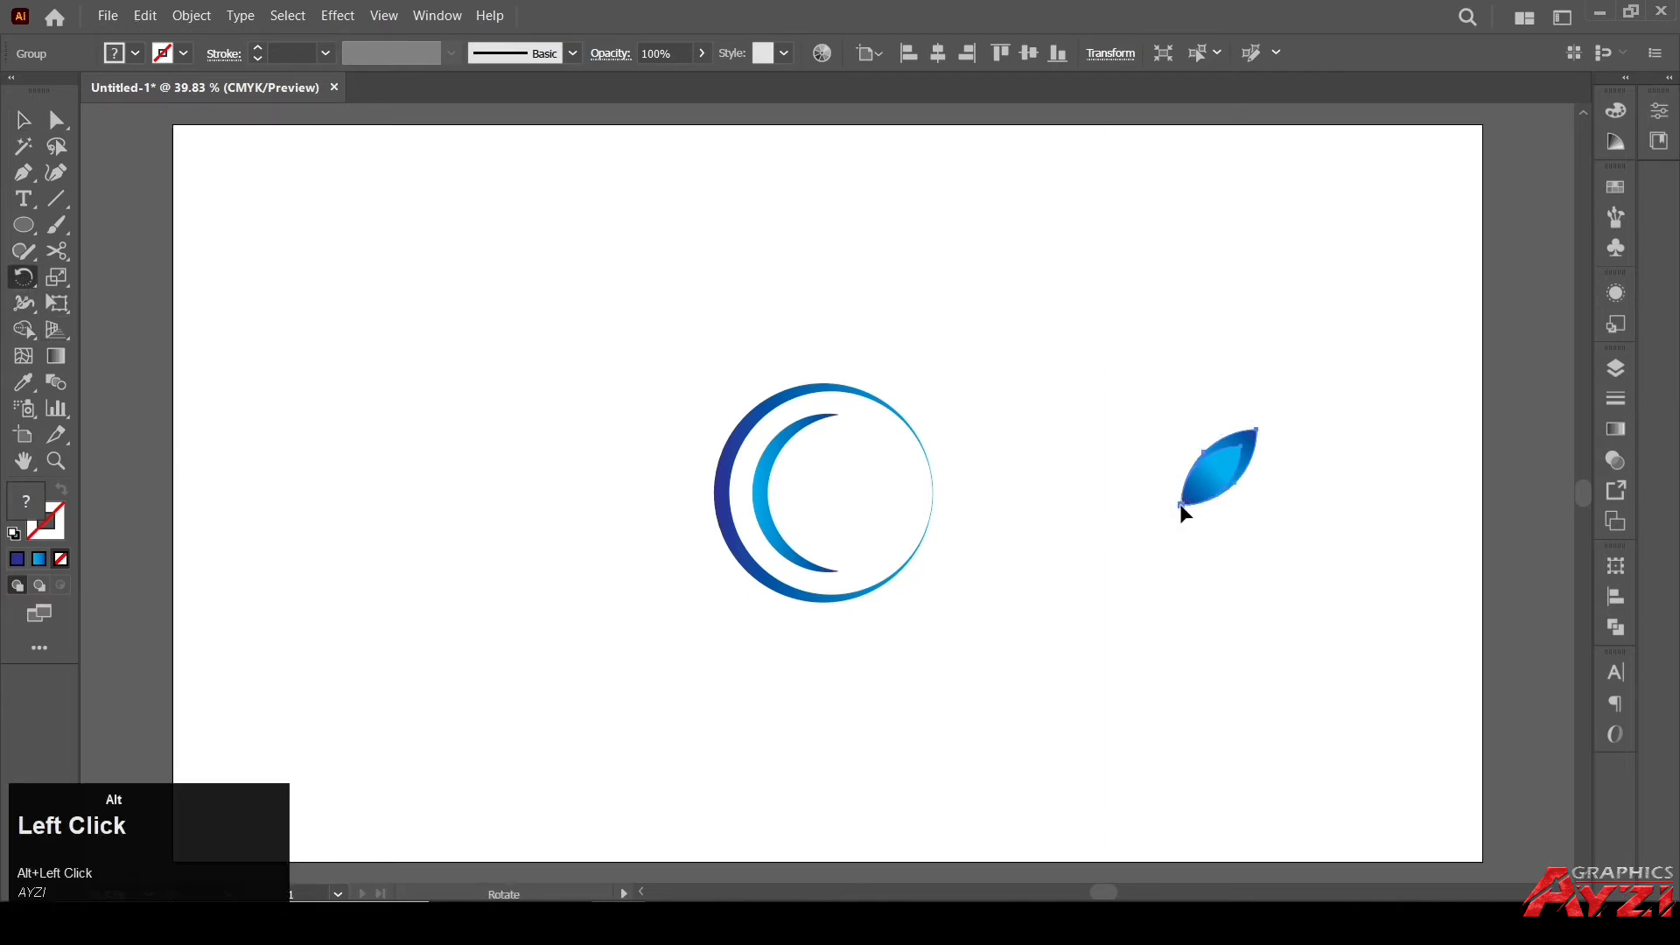
drag(1356, 276, 1502, 276)
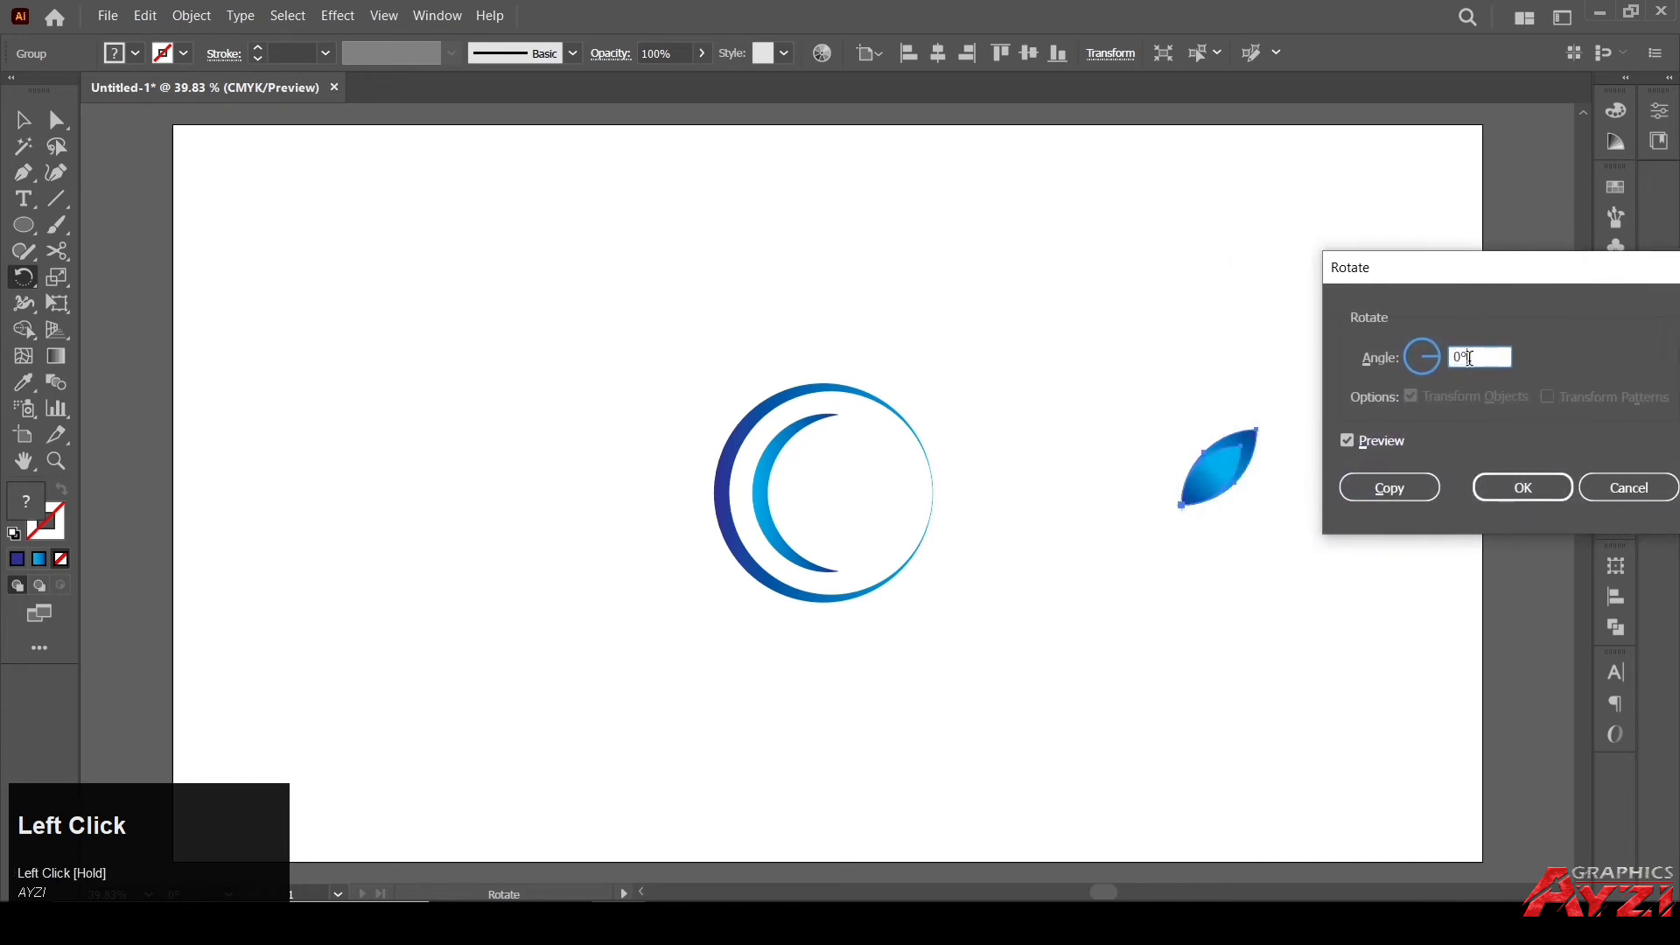
key(BackSpace)
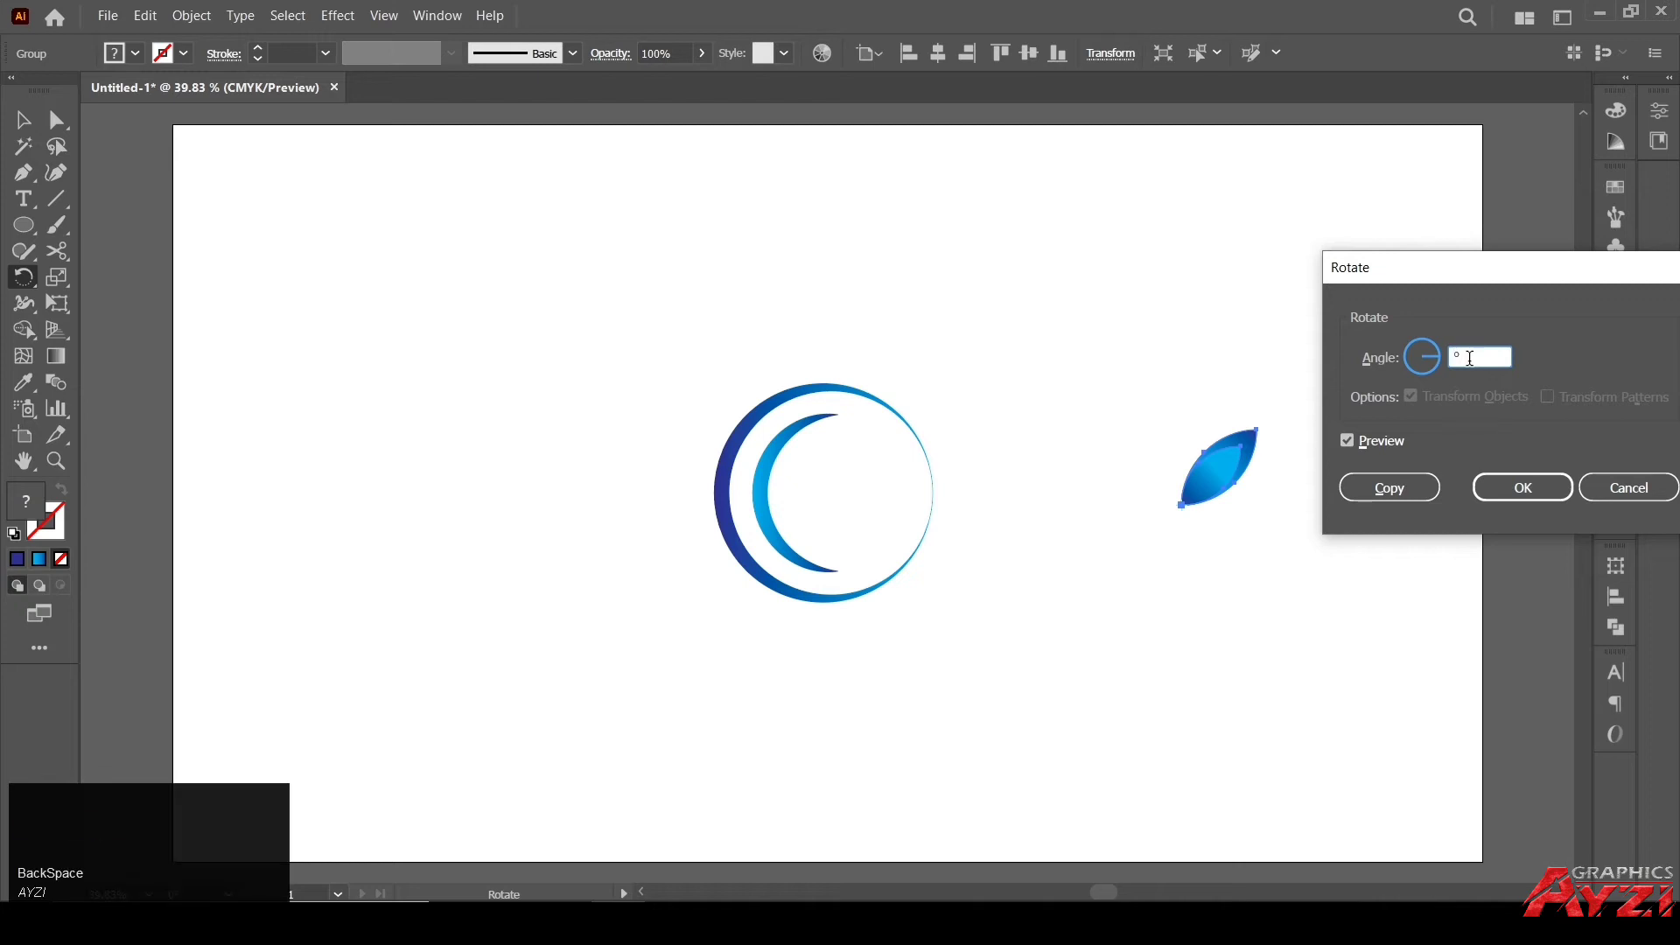
key(Num_Lock)
text(36)
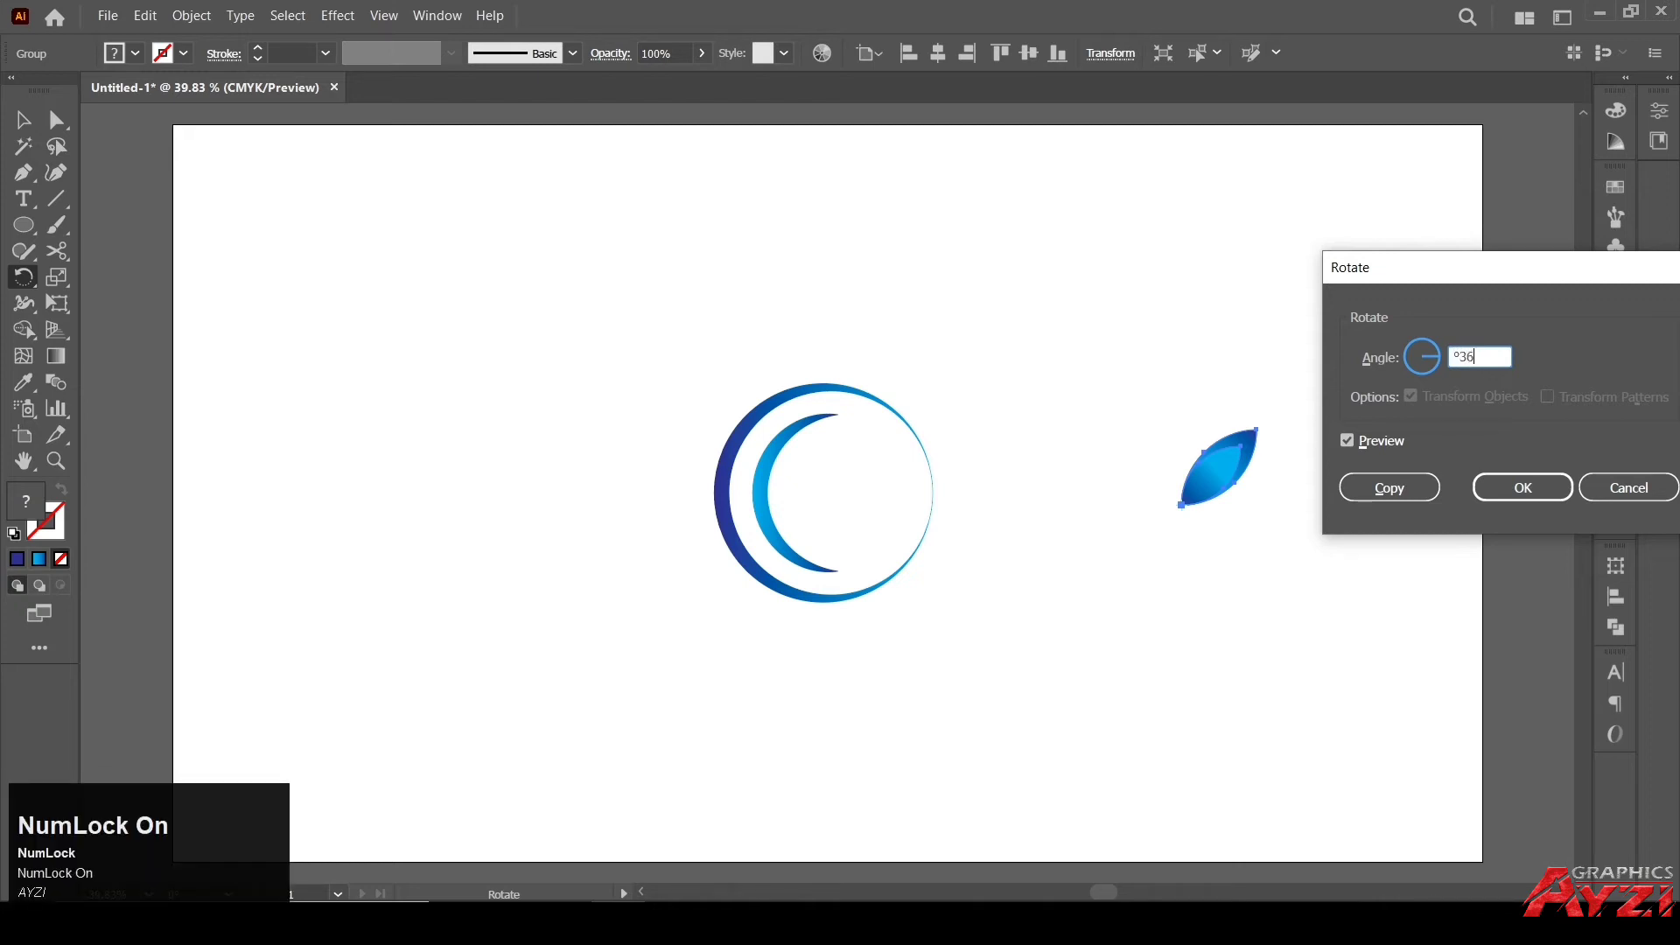
text(0)
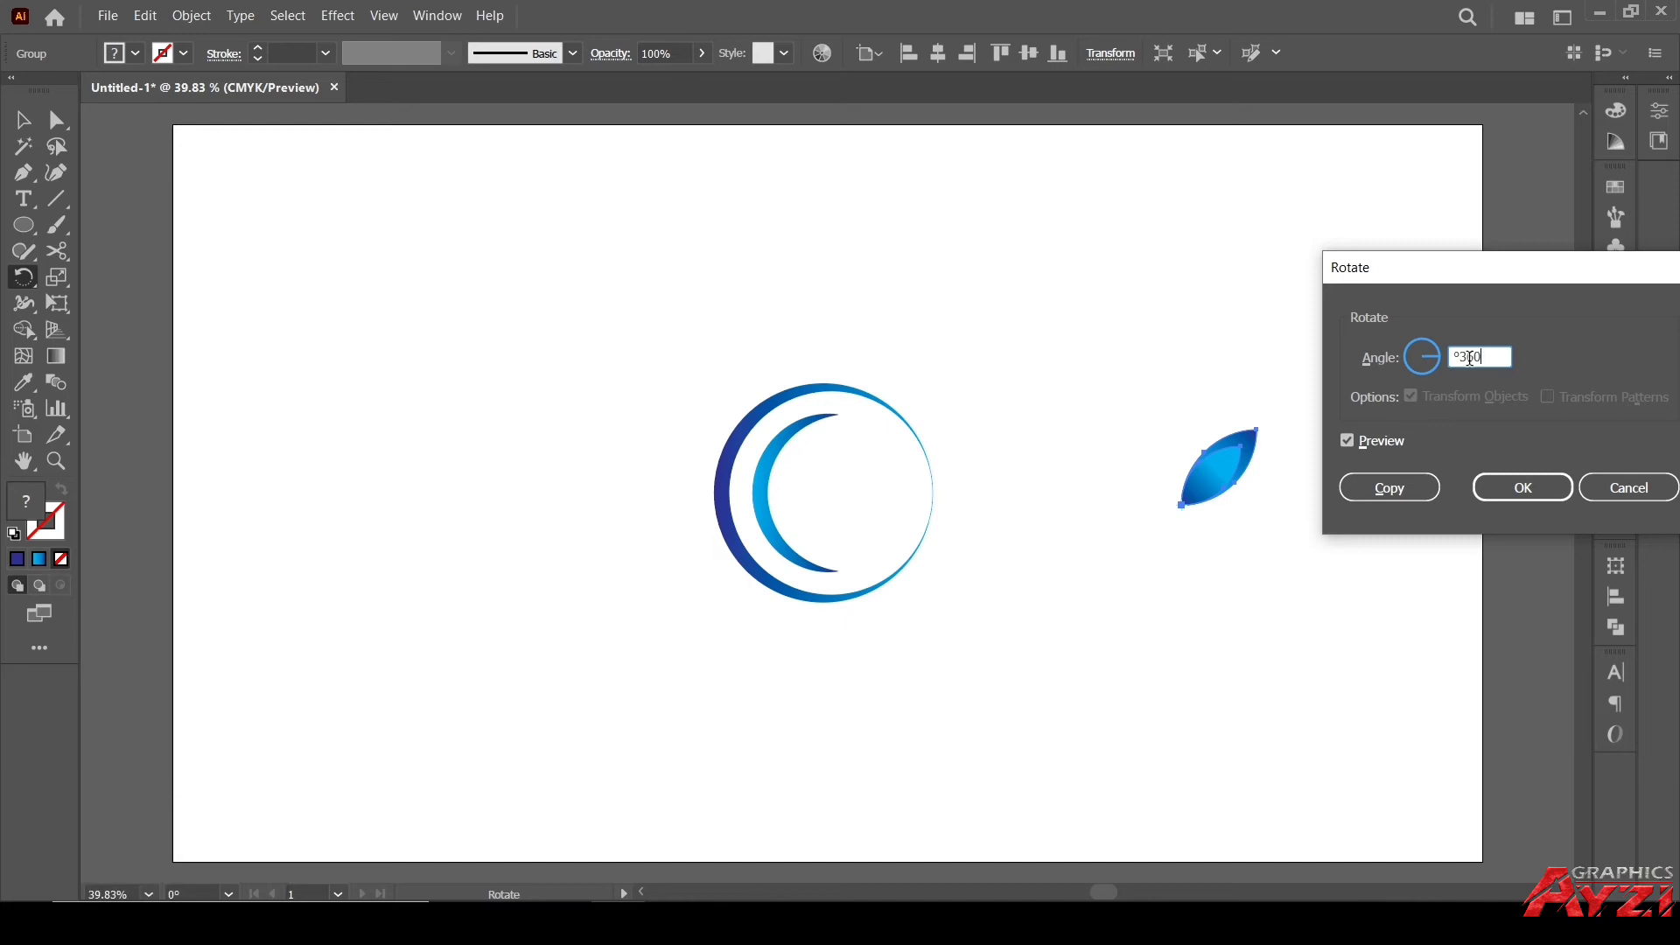
text(/)
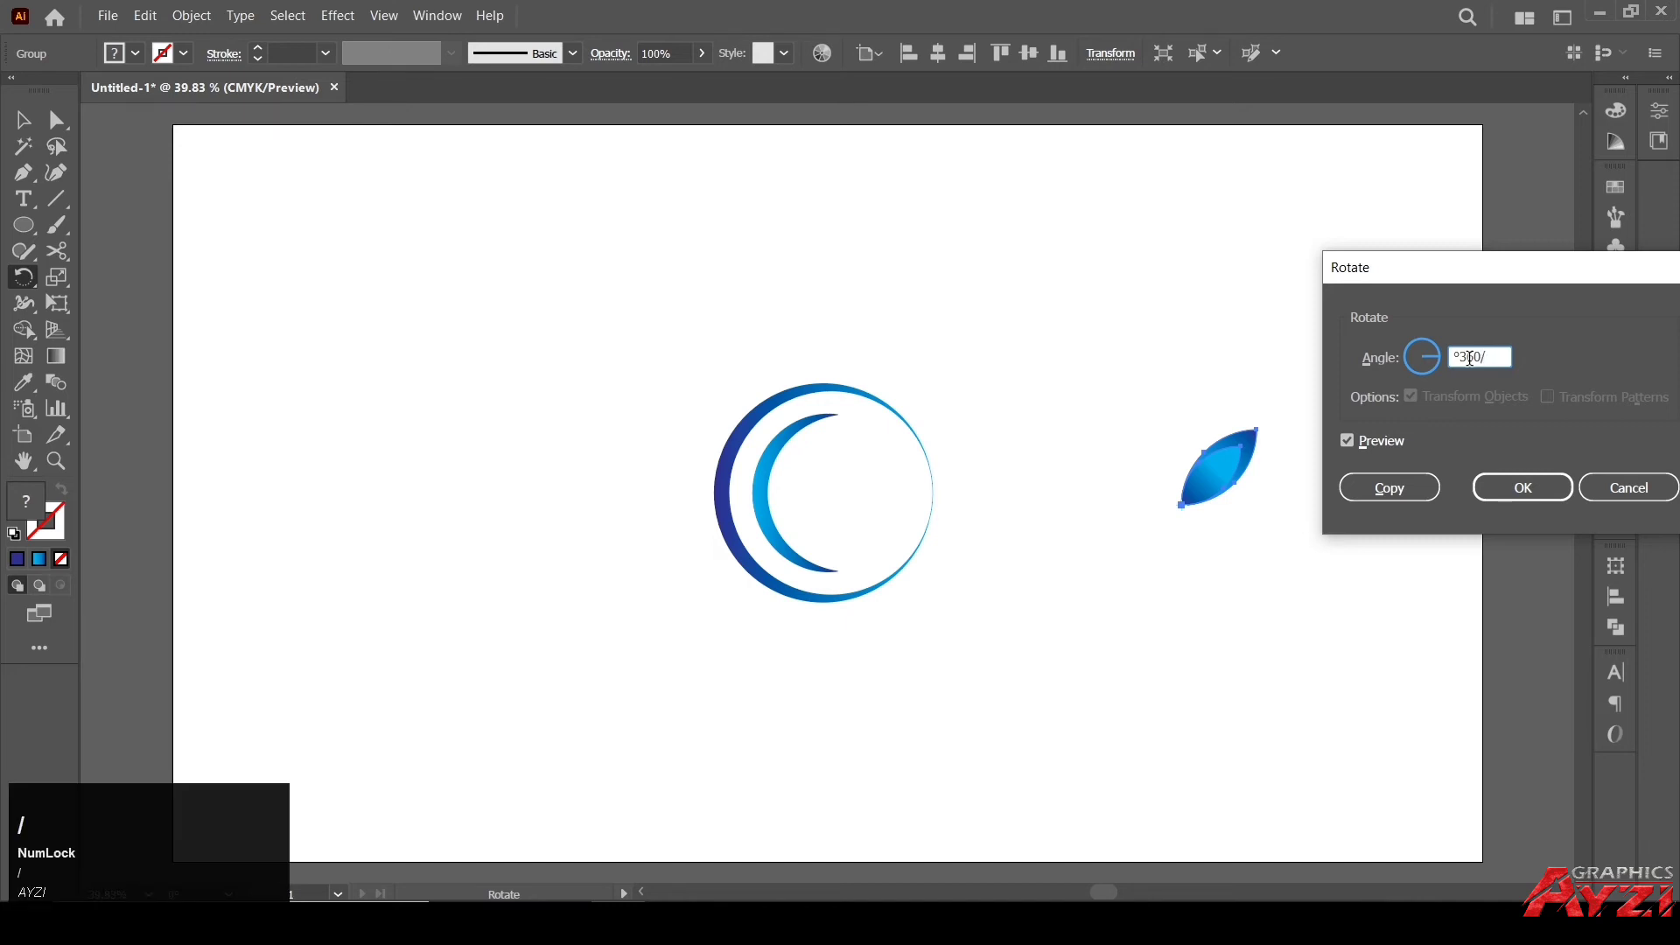
text(4)
click(1379, 451)
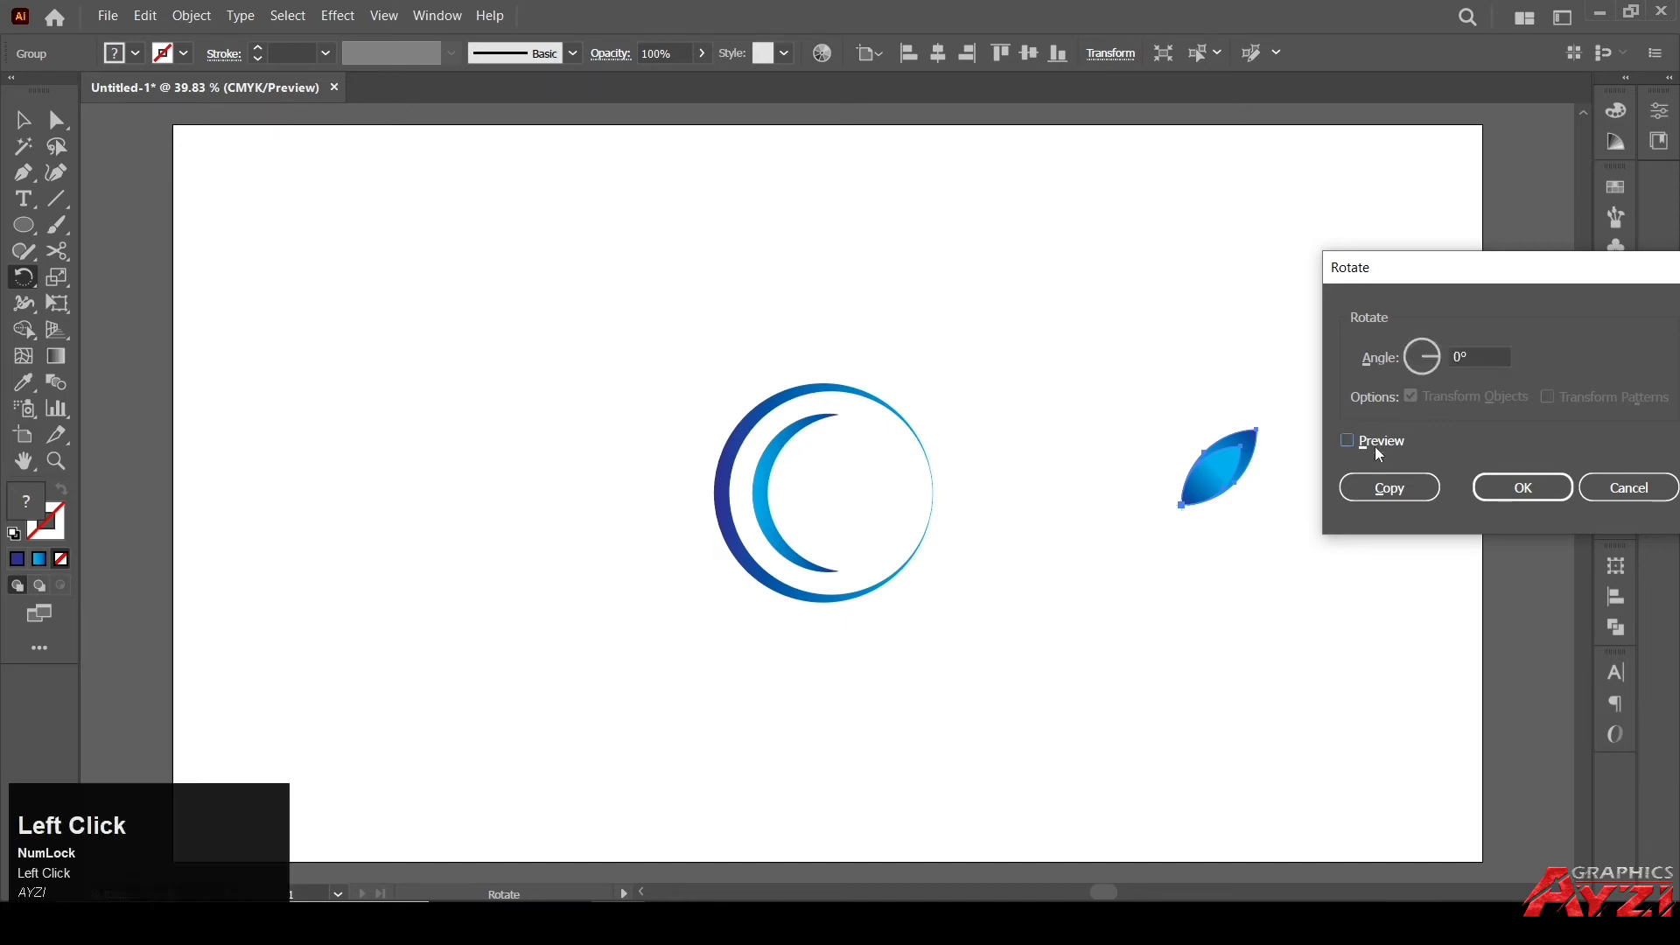
click(1378, 451)
Copy the leaf group at a rotation angle of 360/4 and repeat the transformation twice to form a four-petal flower.
click(1453, 363)
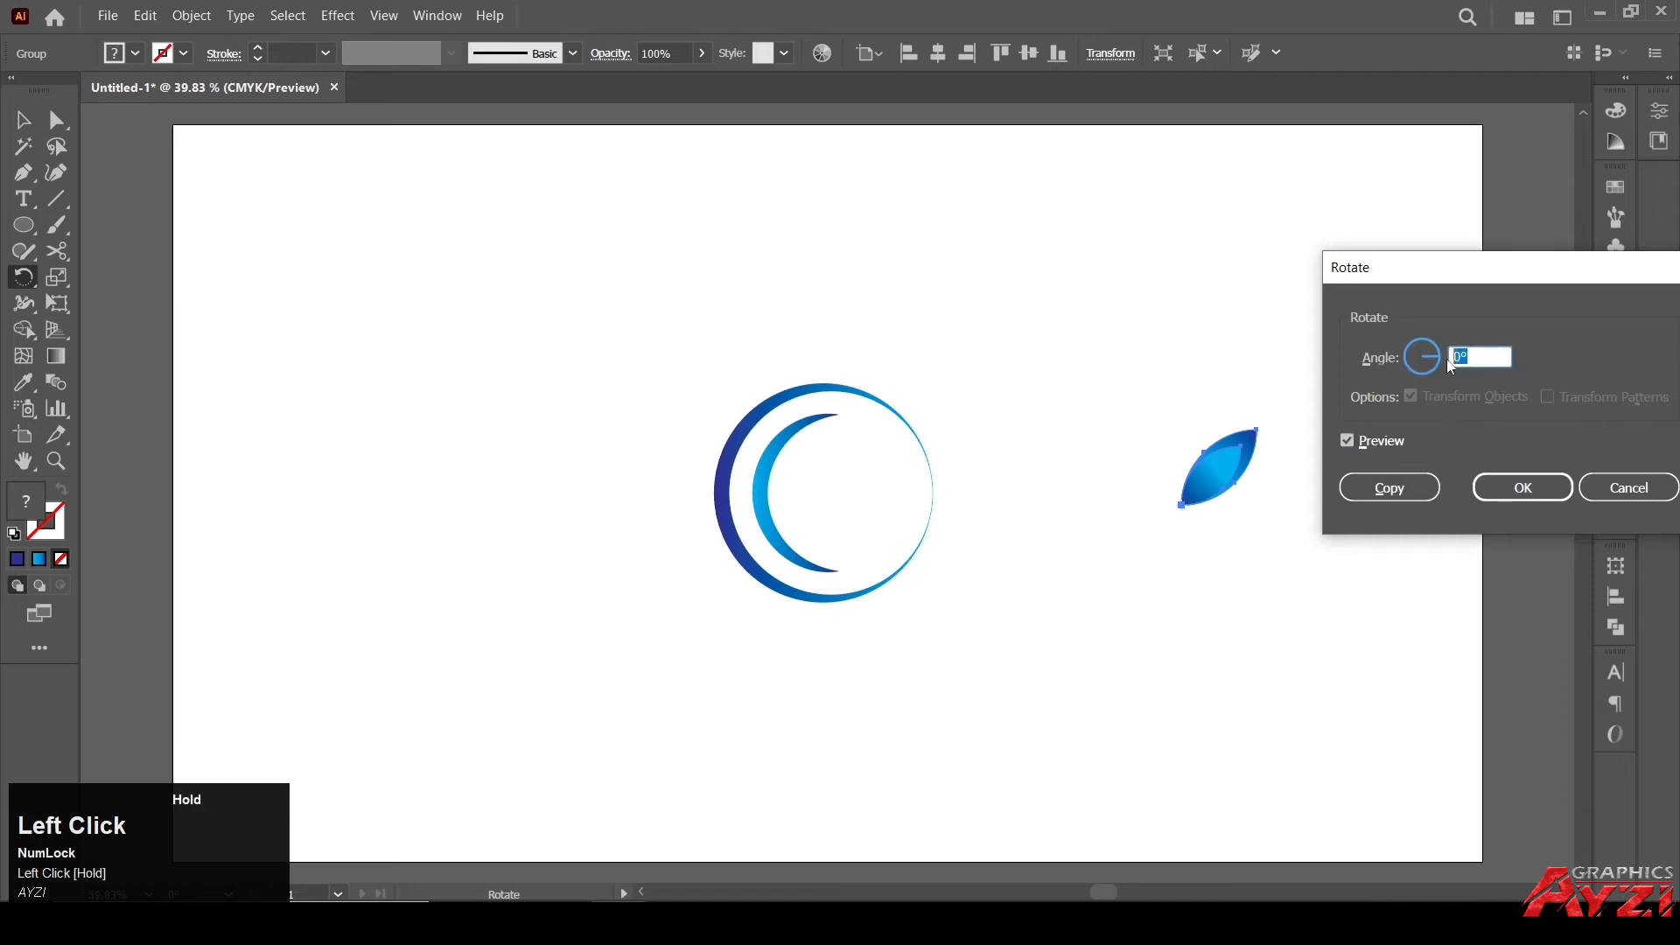
text(360/4)
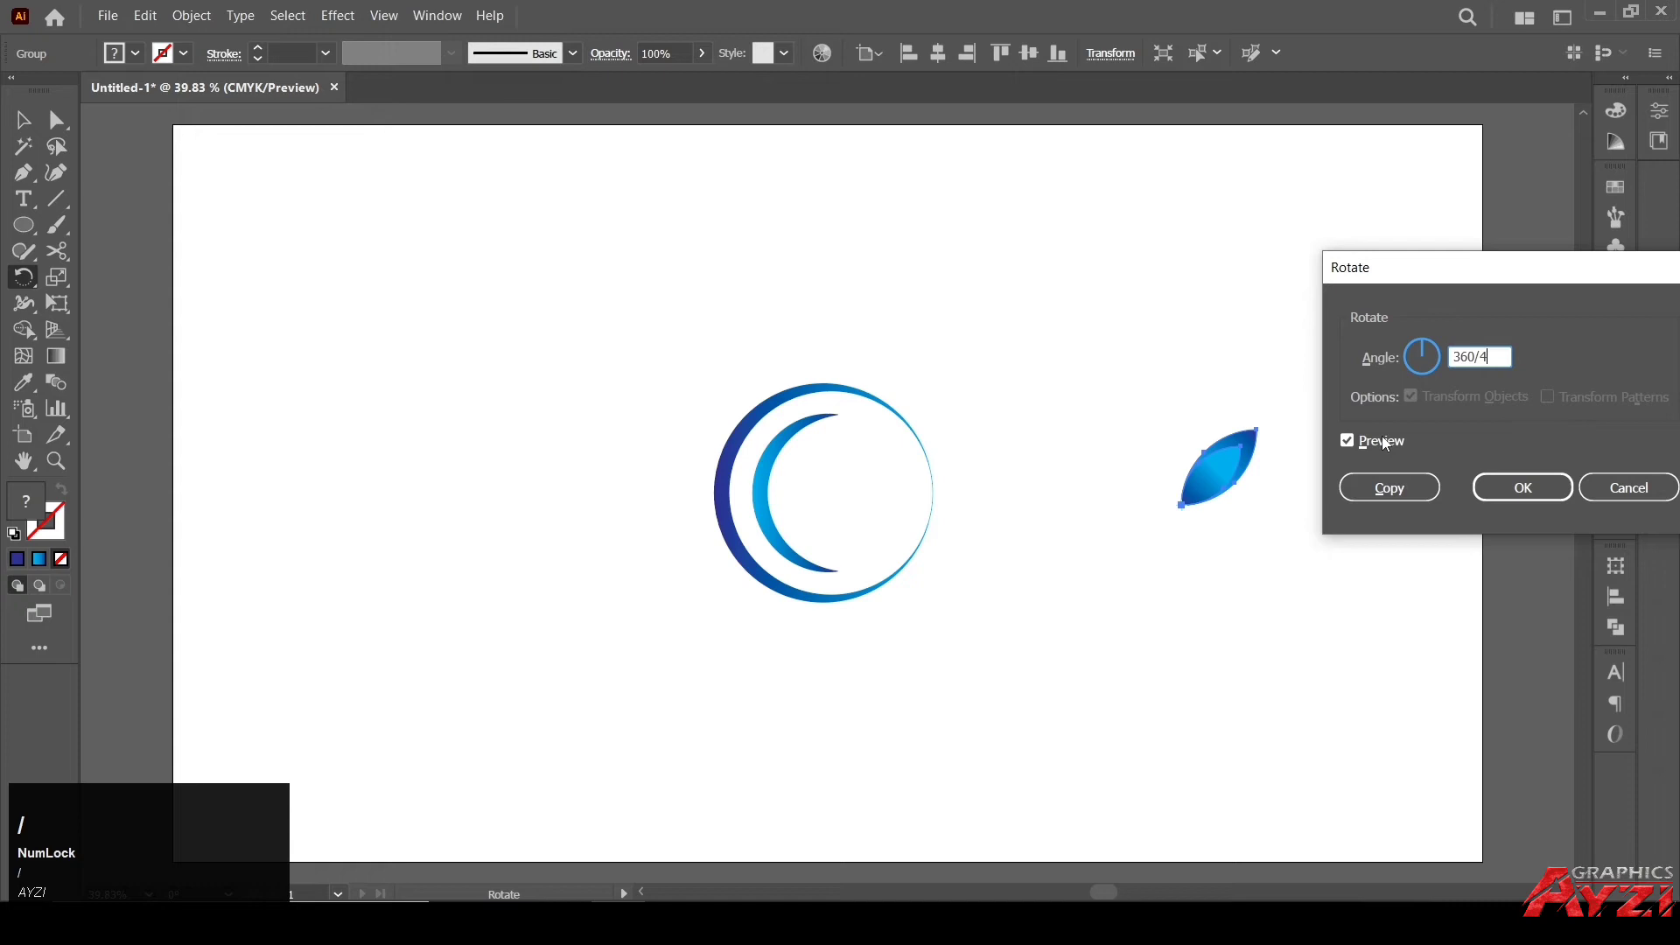
click(1349, 441)
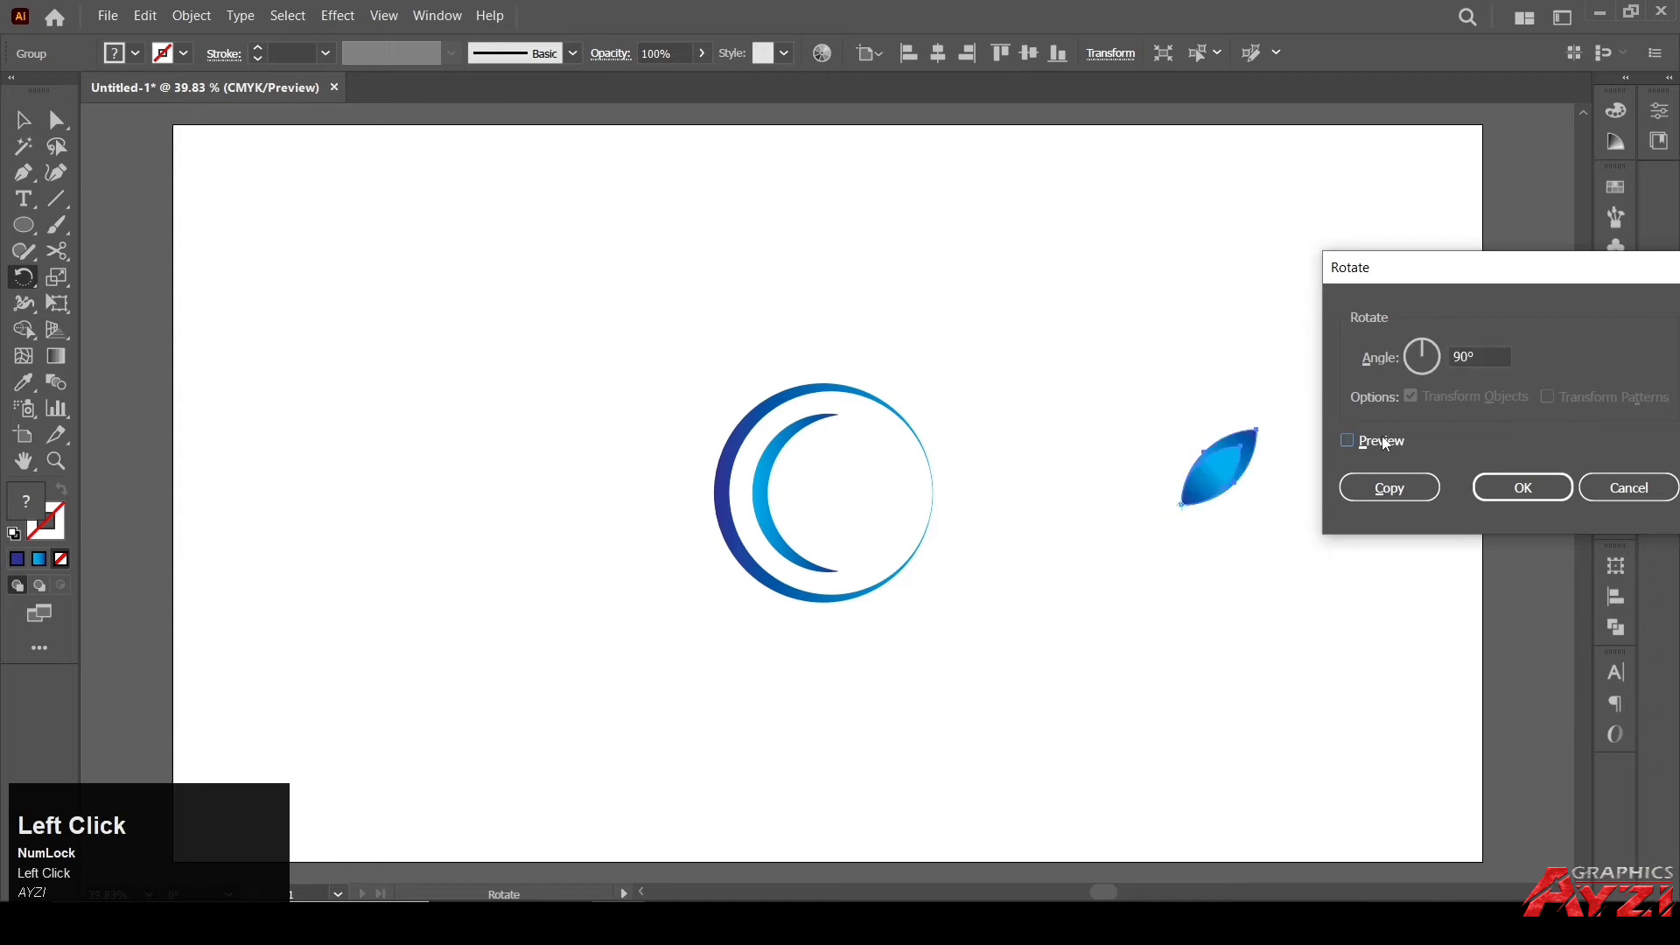
click(1348, 441)
click(1390, 488)
key(ctrl)
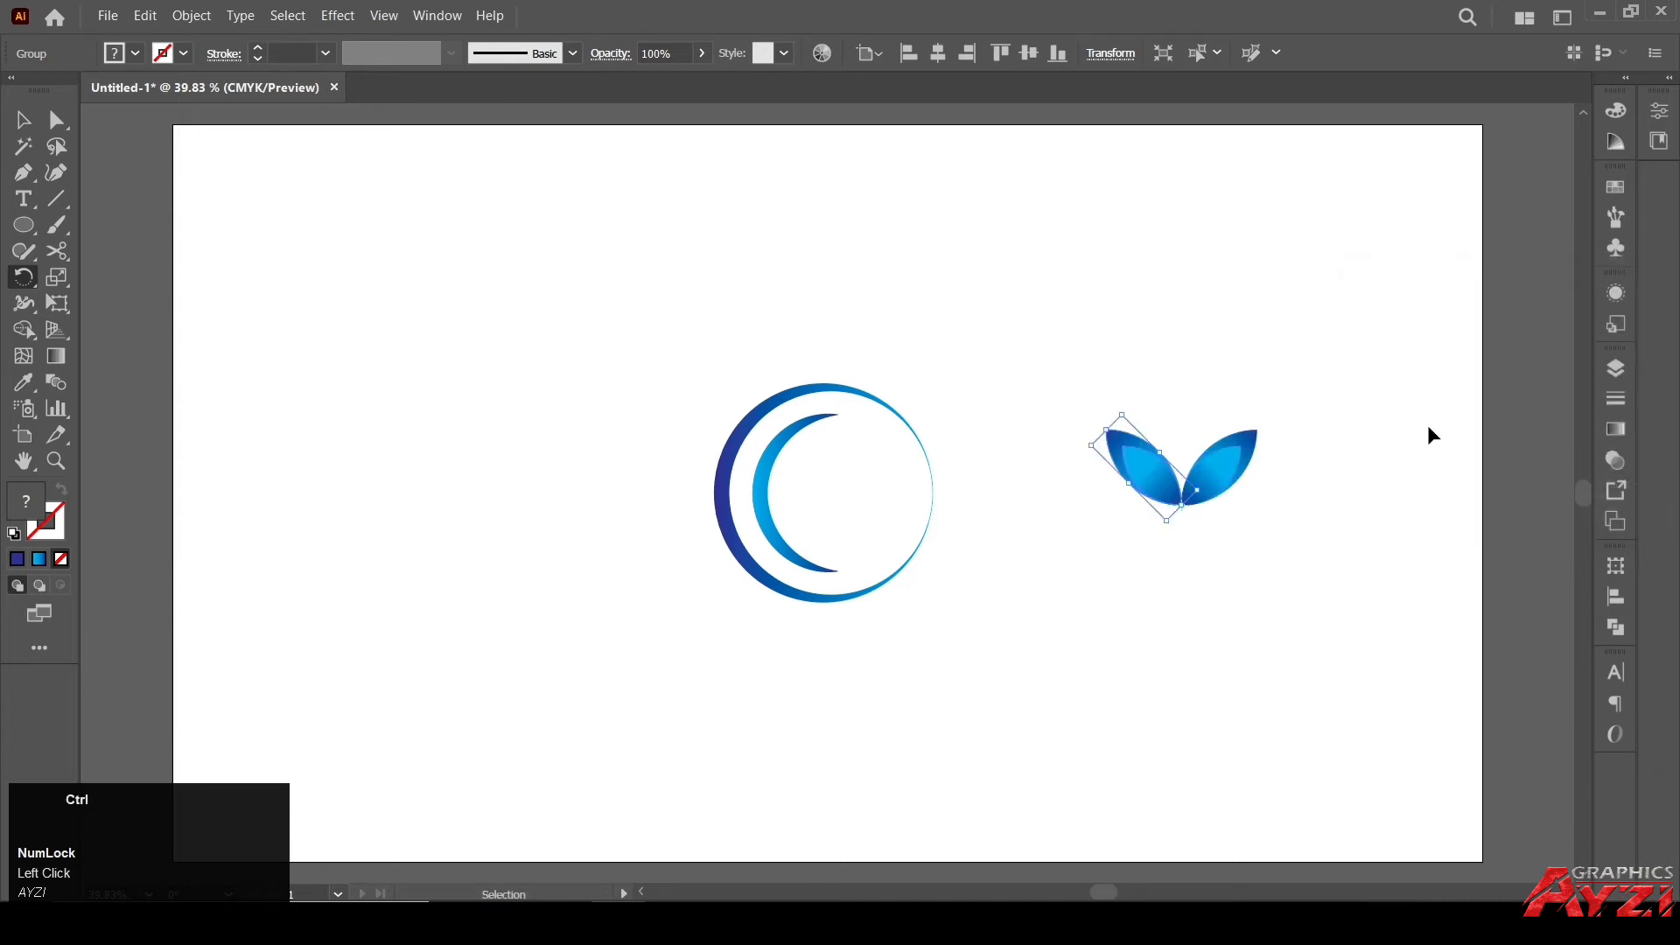
key(ctrl+d)
key(ctrl+d)
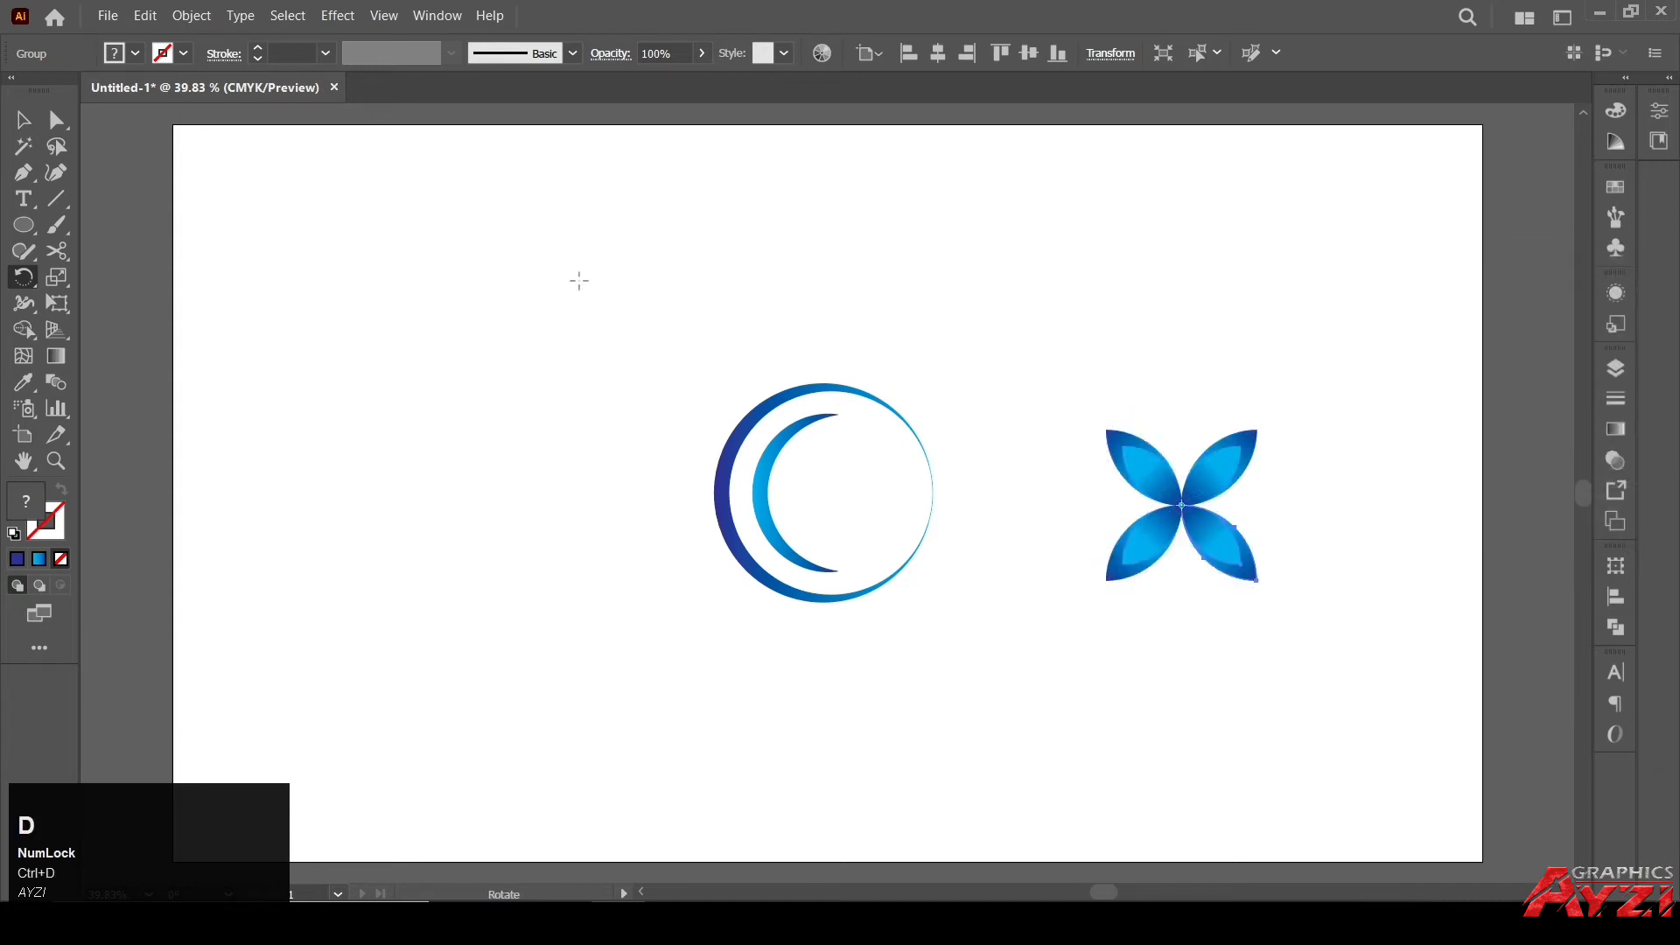
Group the four petals into a single object and deselect it.
key(v)
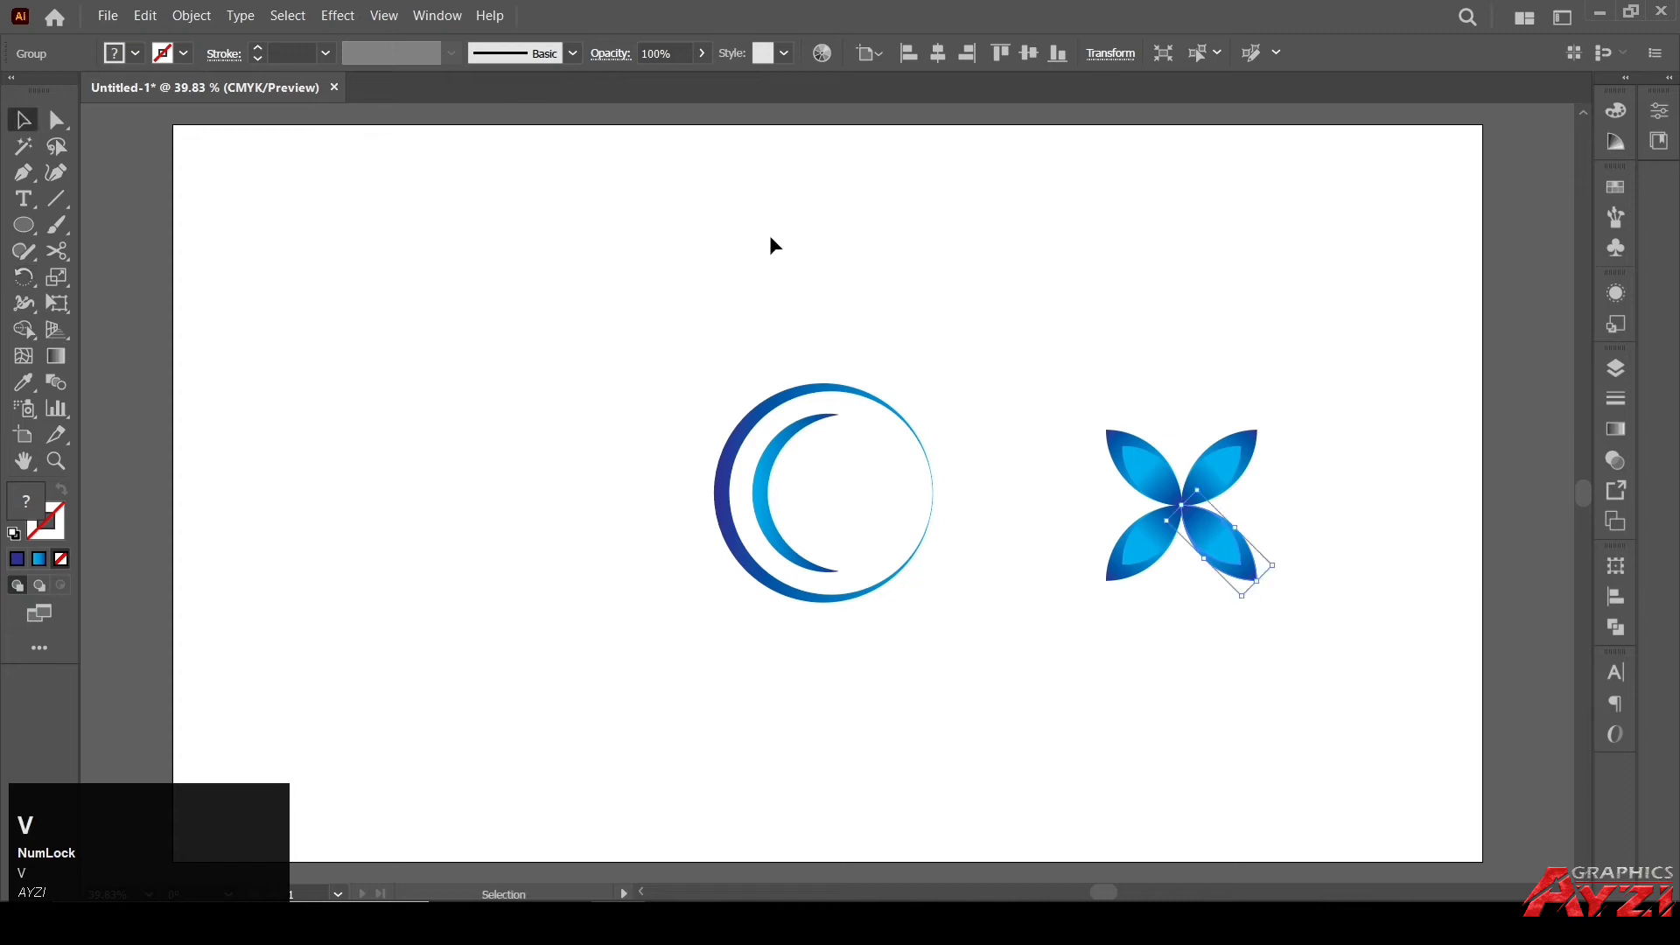
click(1176, 365)
drag(1048, 368, 1309, 638)
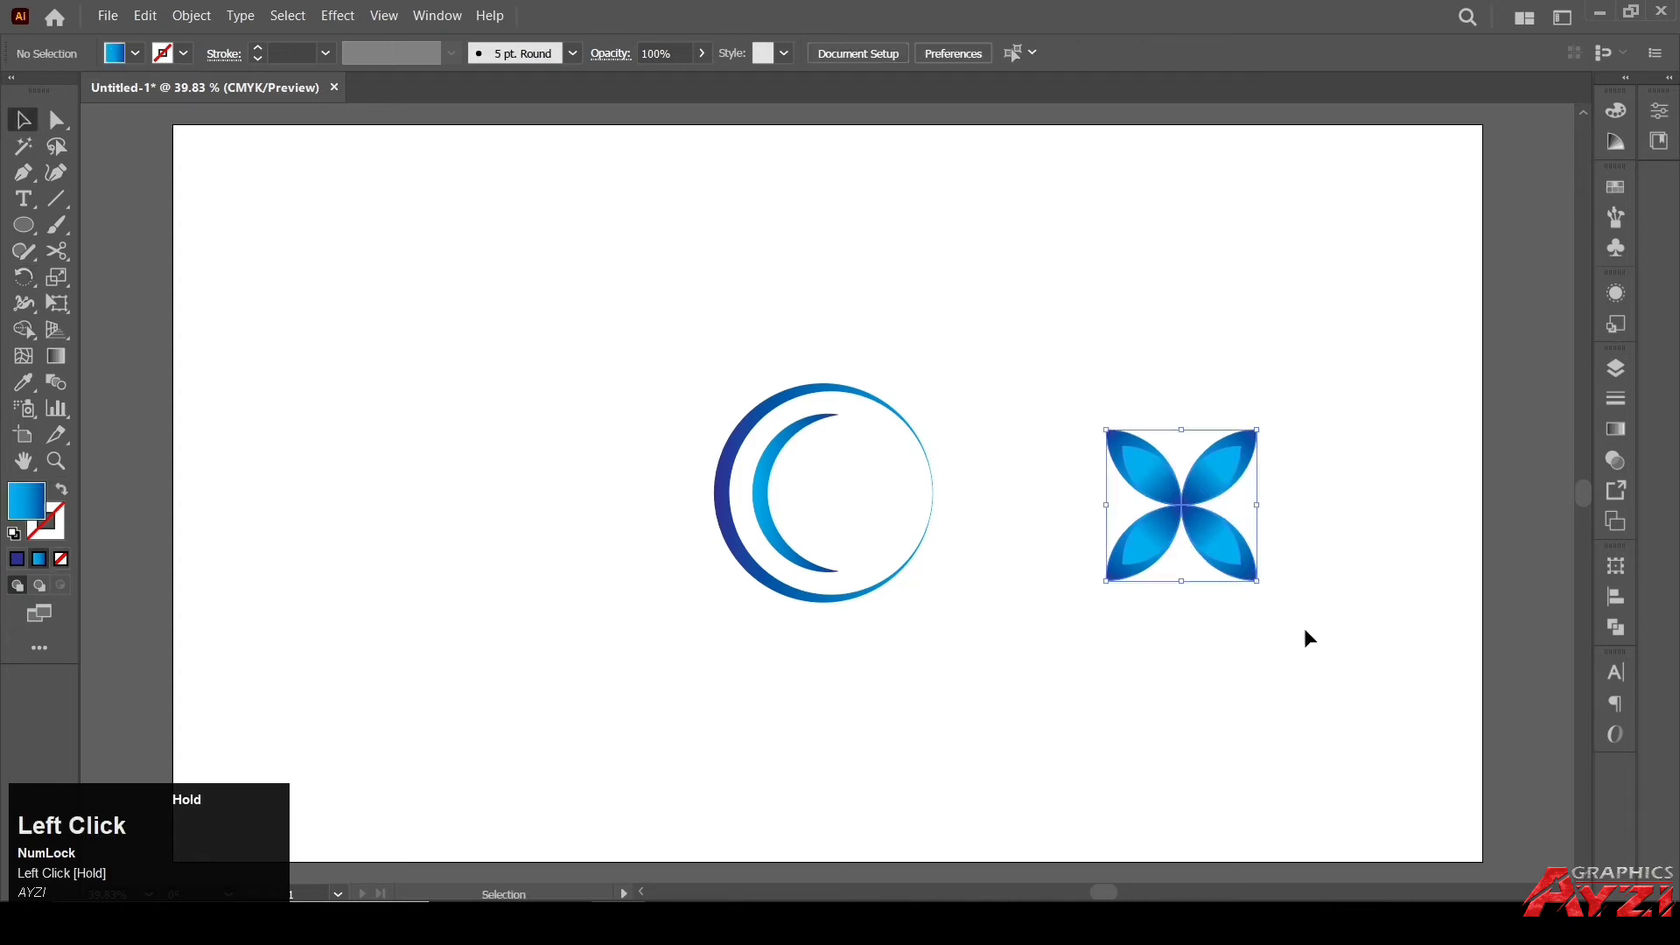
right_click(1207, 481)
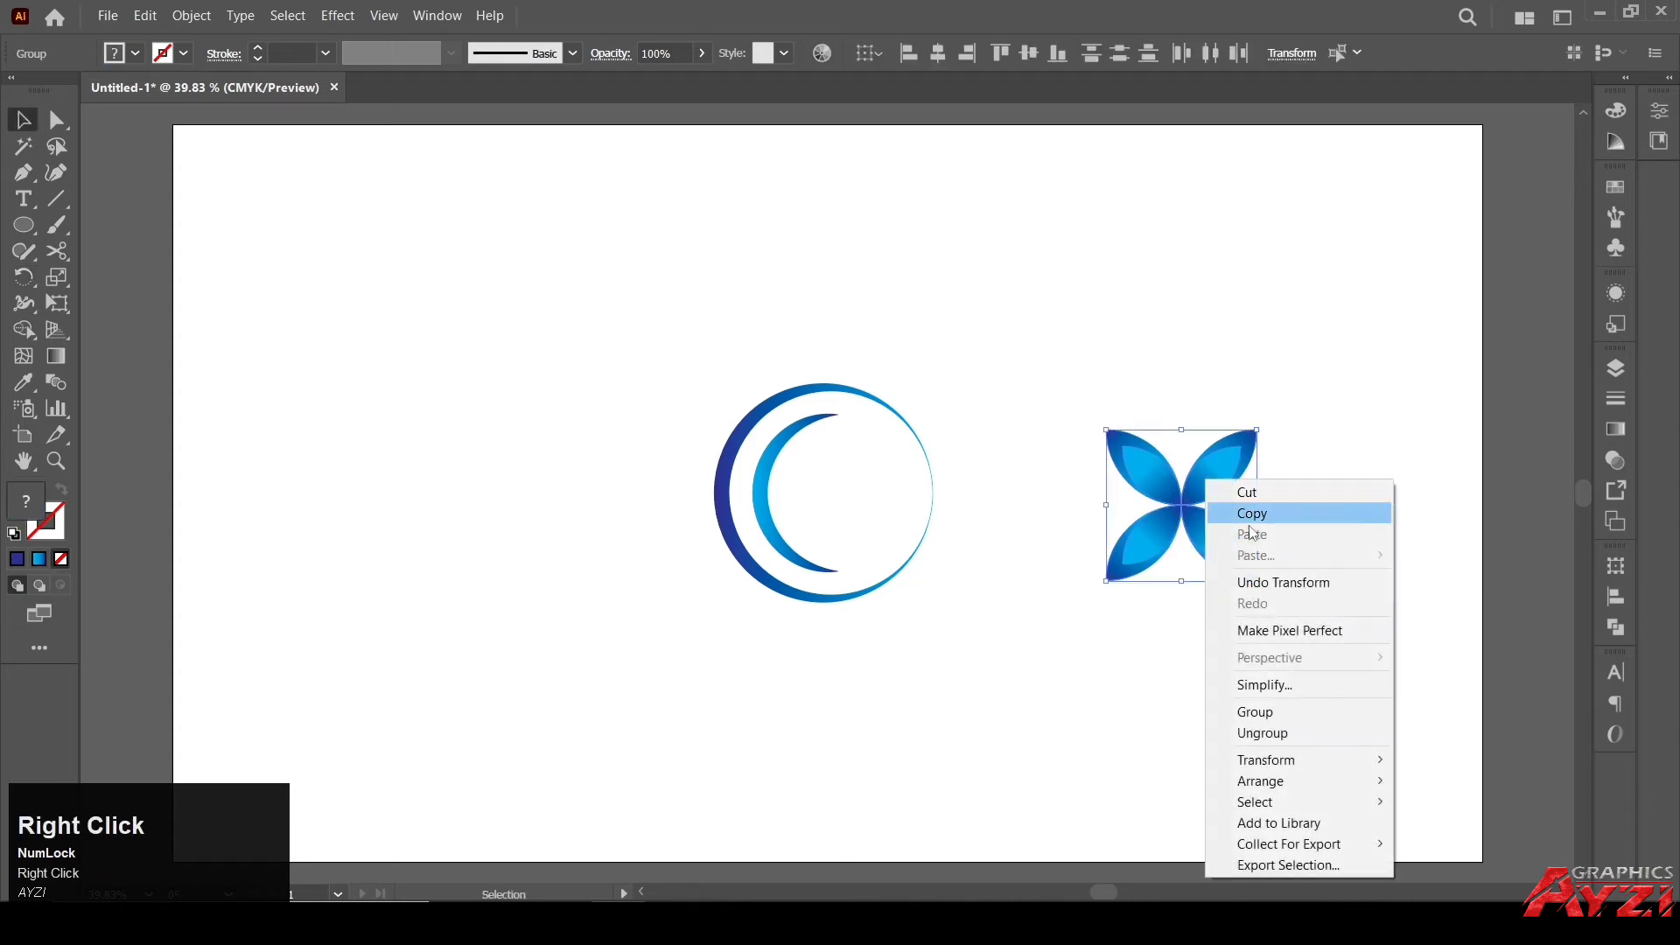
click(1301, 720)
click(1309, 360)
Move the petal group to the ring's right edge and shift the ring and crescent left until the ring's edge meets the petals' centre.
drag(1111, 492, 935, 484)
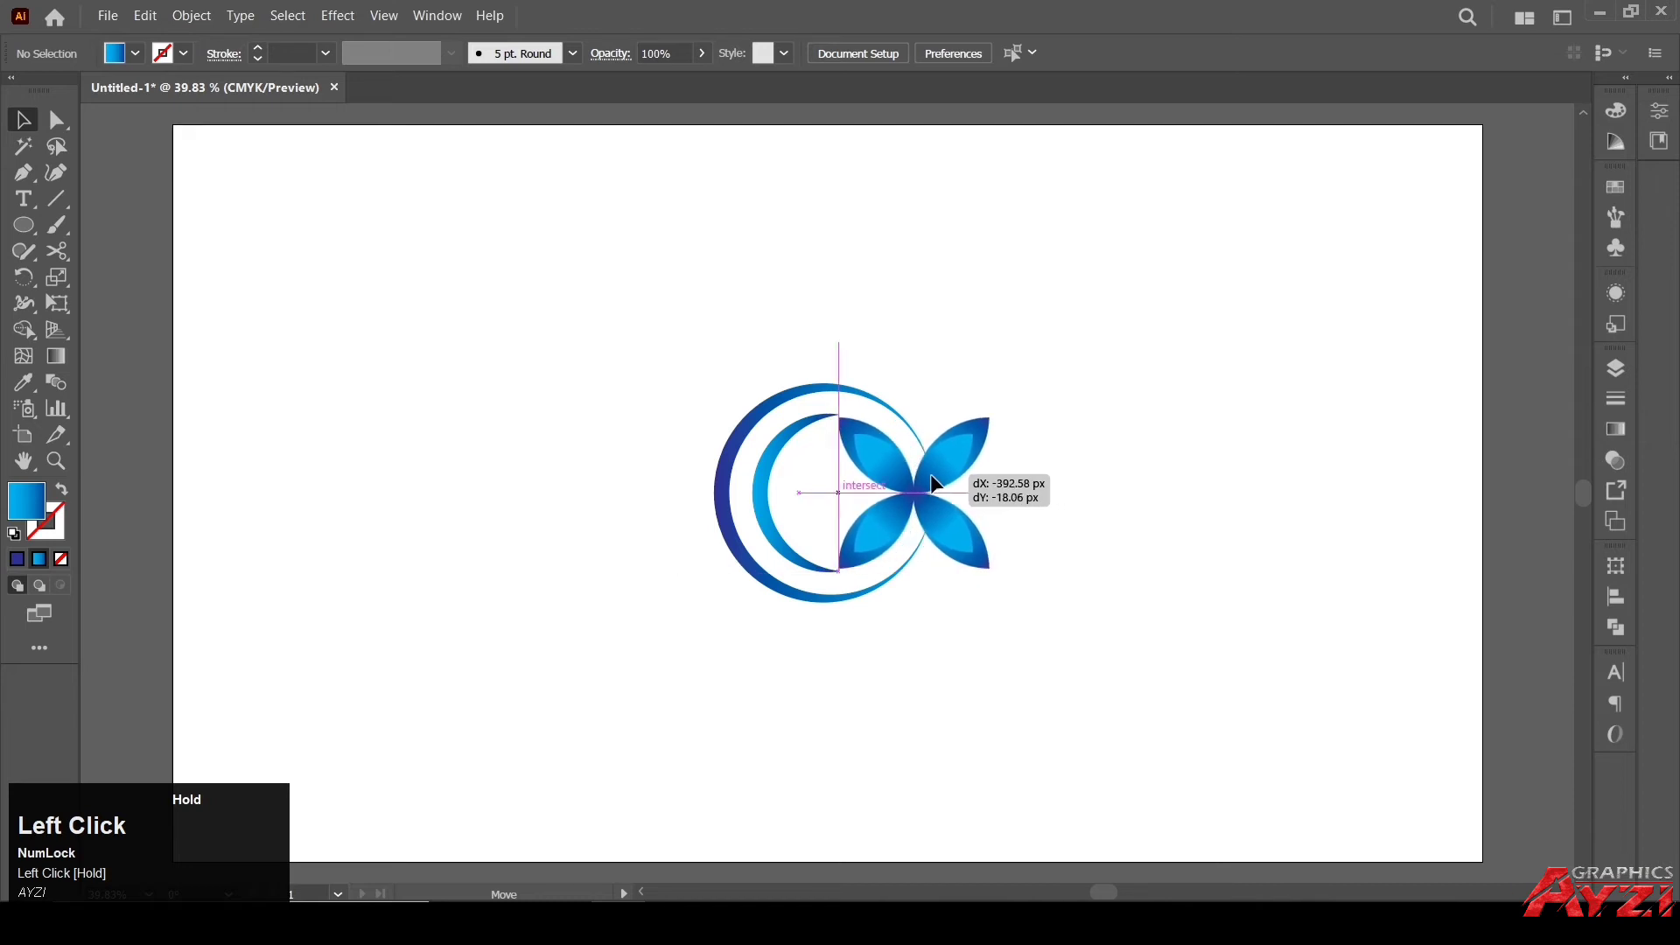
drag(934, 484, 934, 484)
click(919, 376)
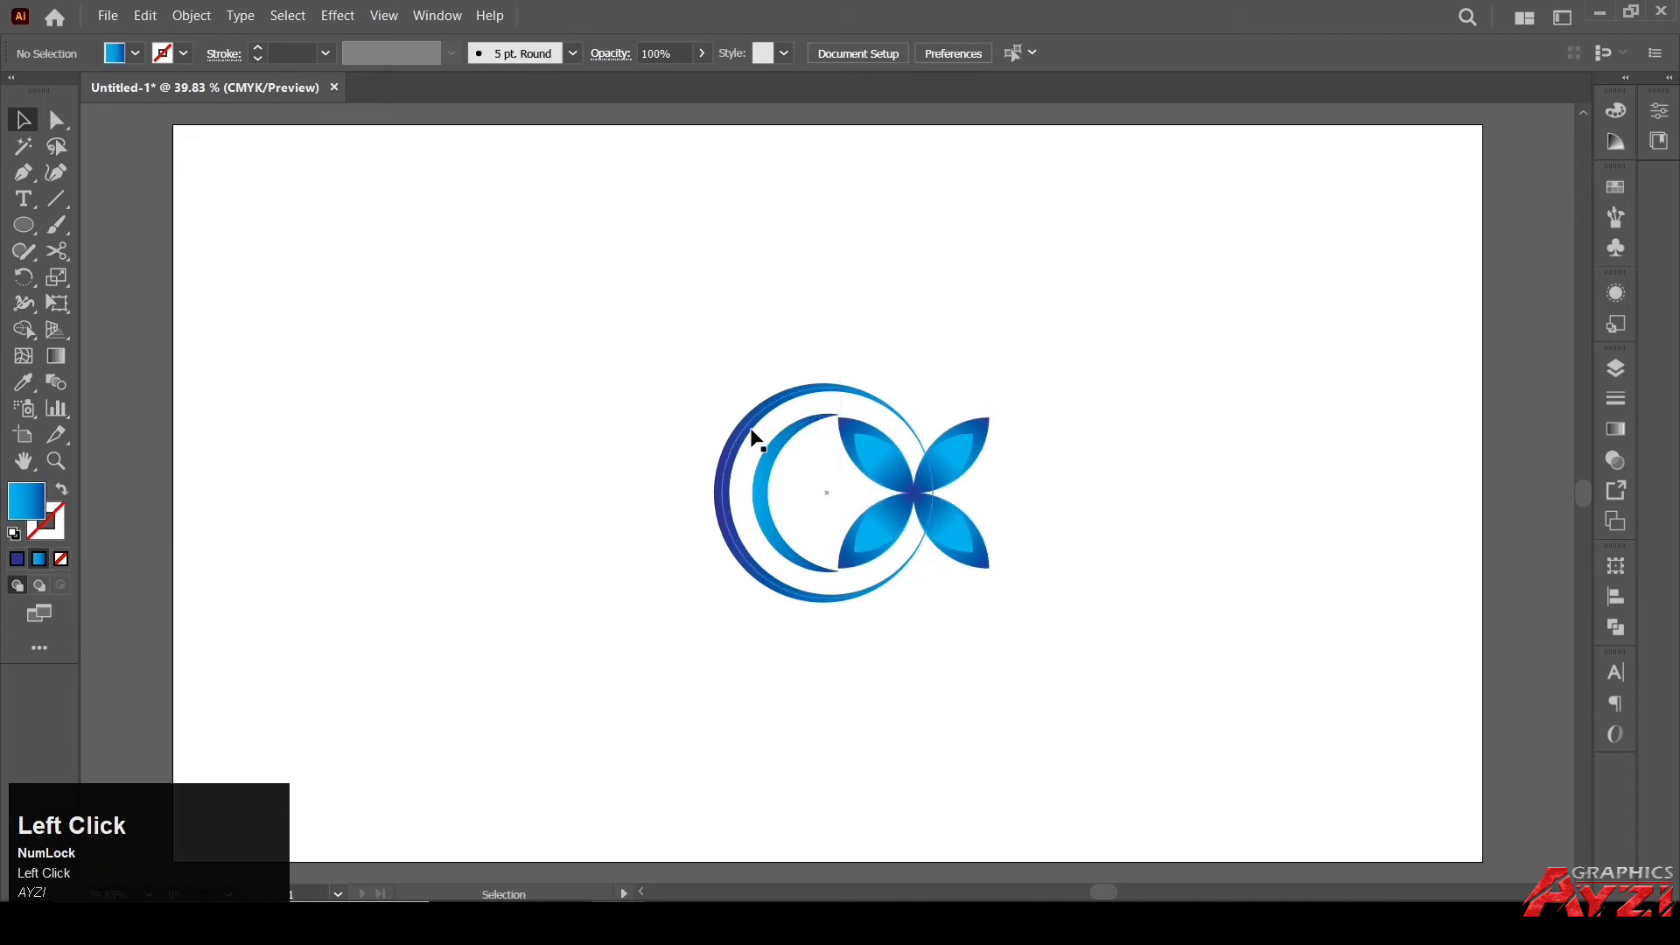
drag(752, 438, 735, 442)
click(1021, 379)
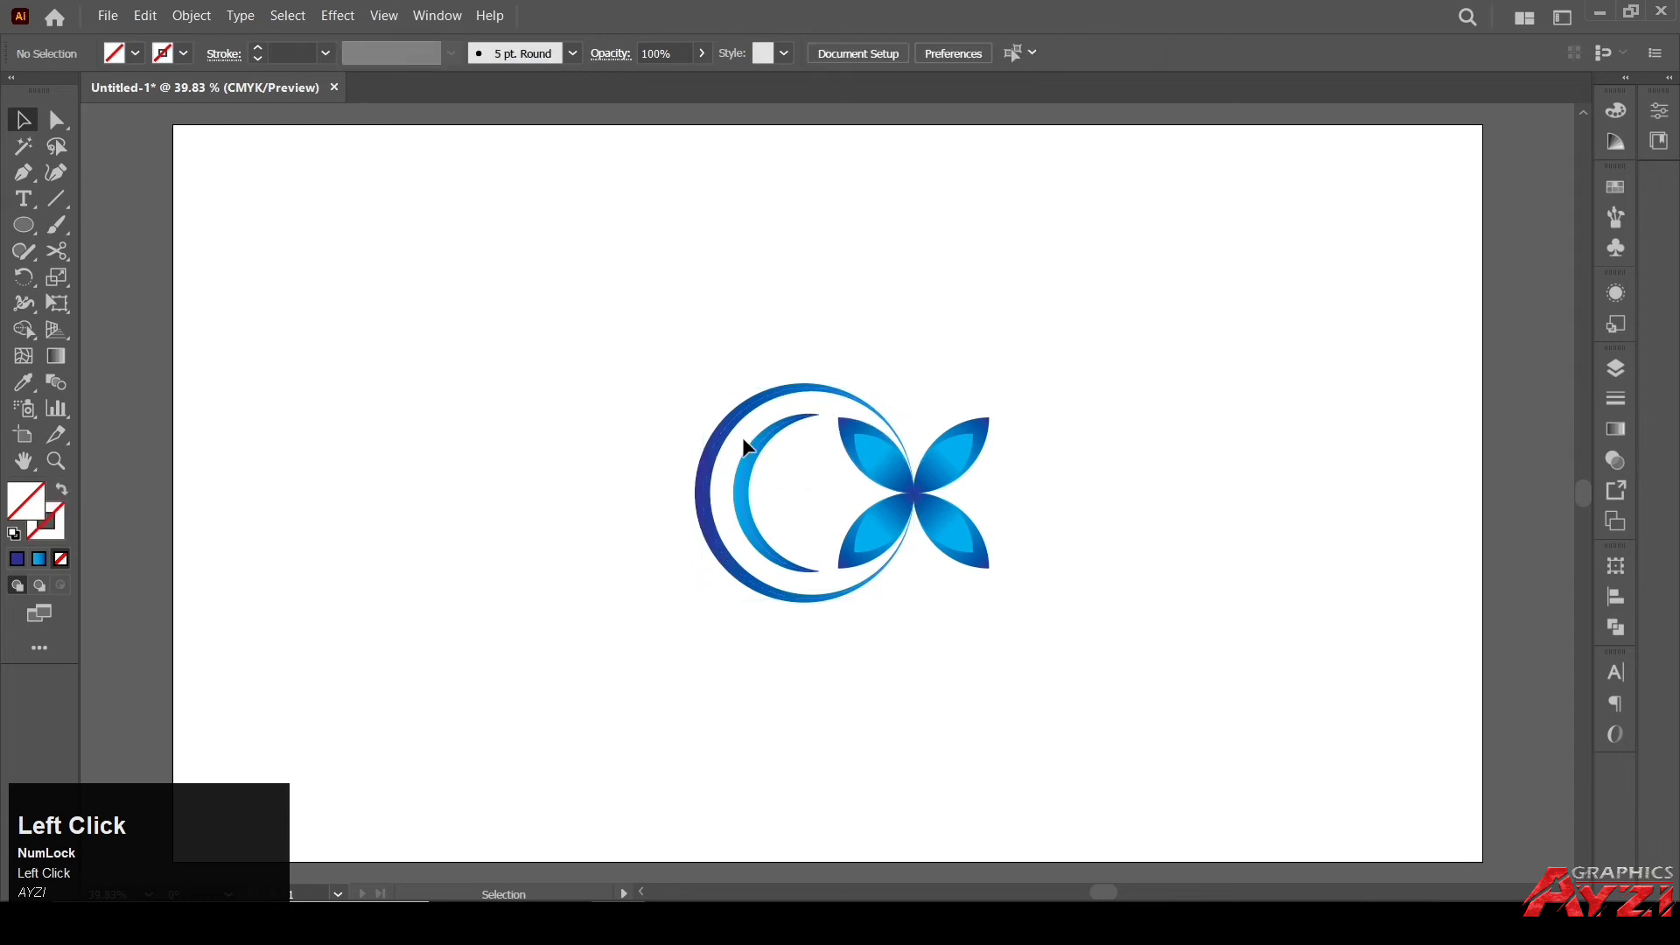
Copy the ring and crescent group at 90° around the petals' centre and repeat the rotation until four rings surround the flower.
click(755, 415)
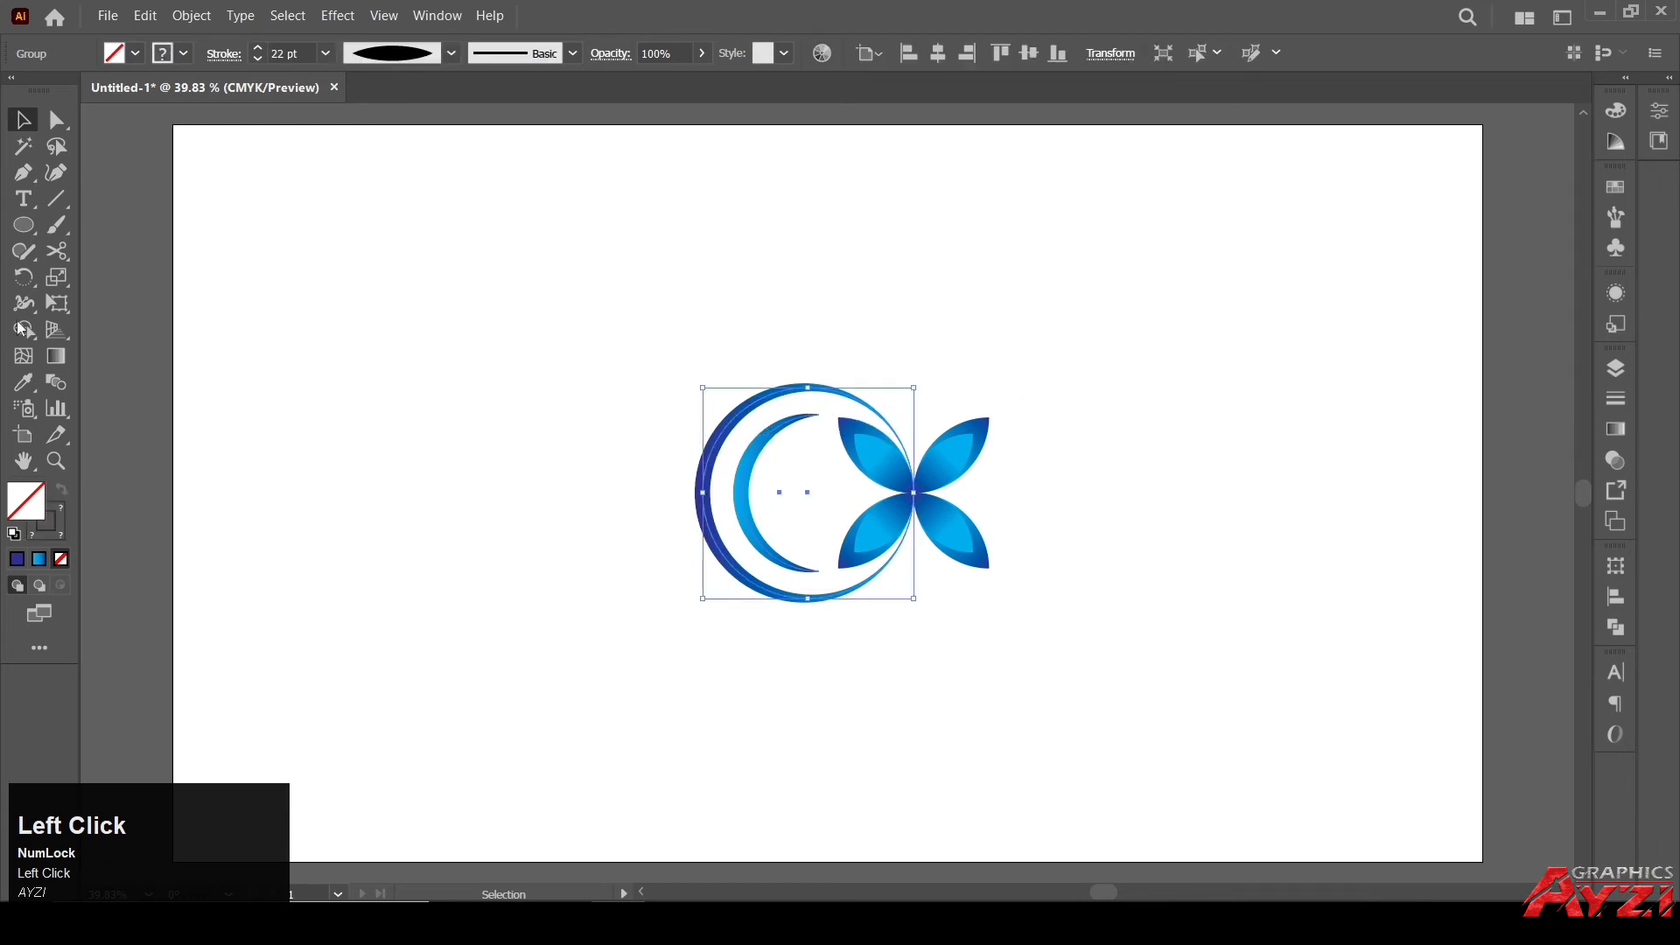
click(27, 280)
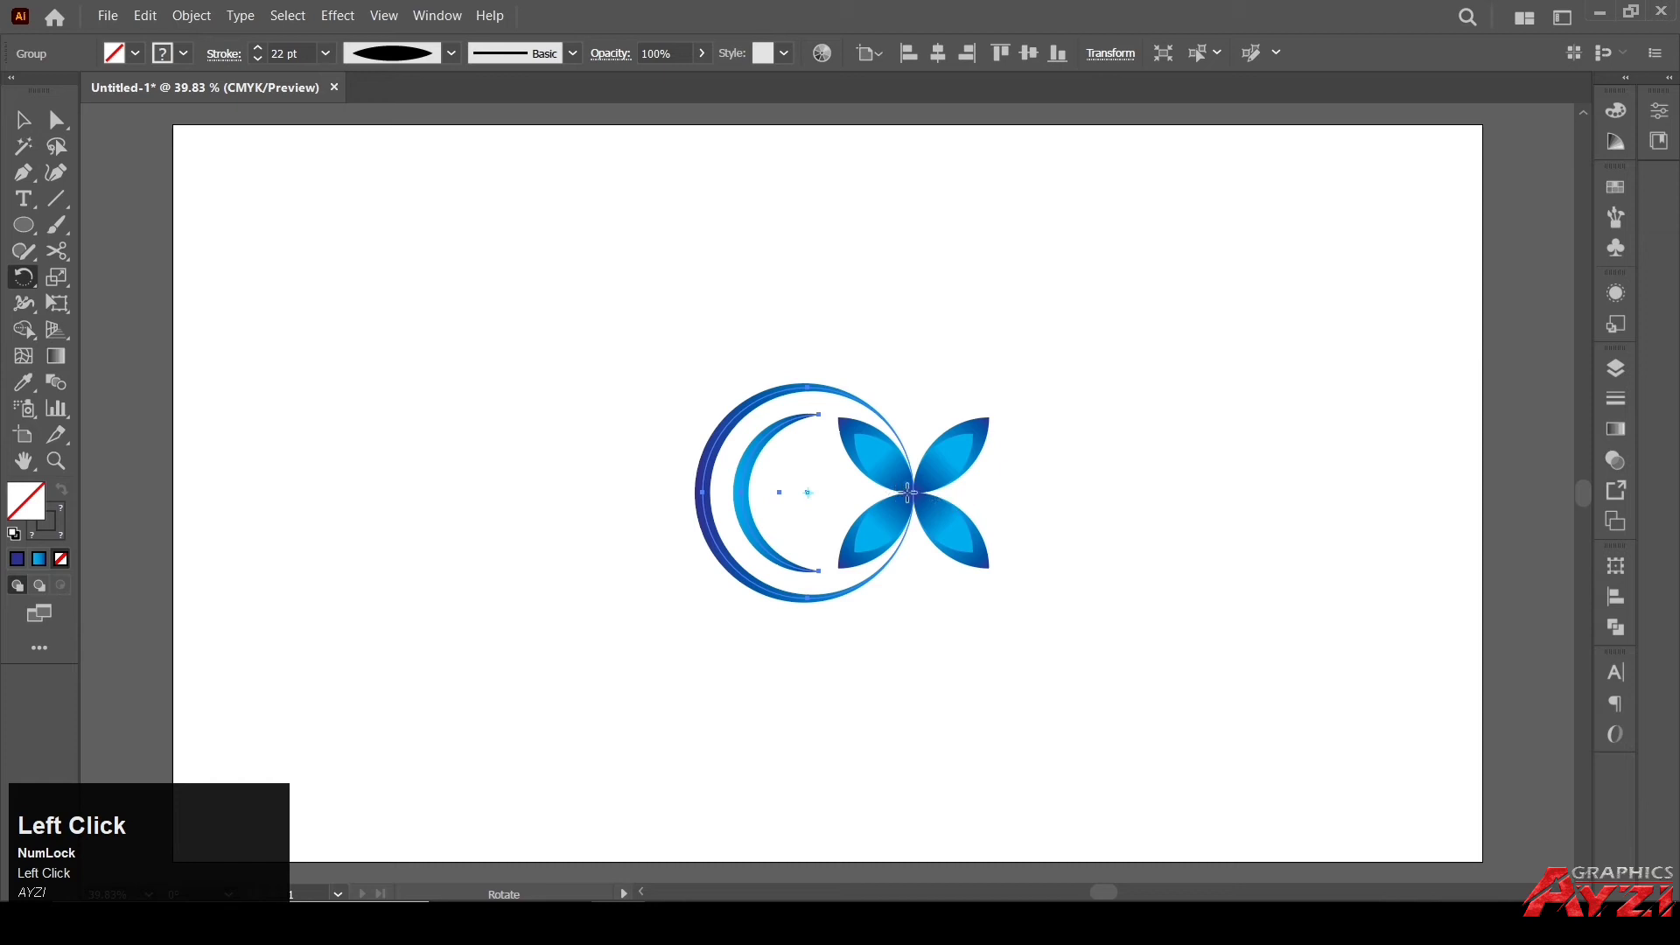
alt+click(912, 492)
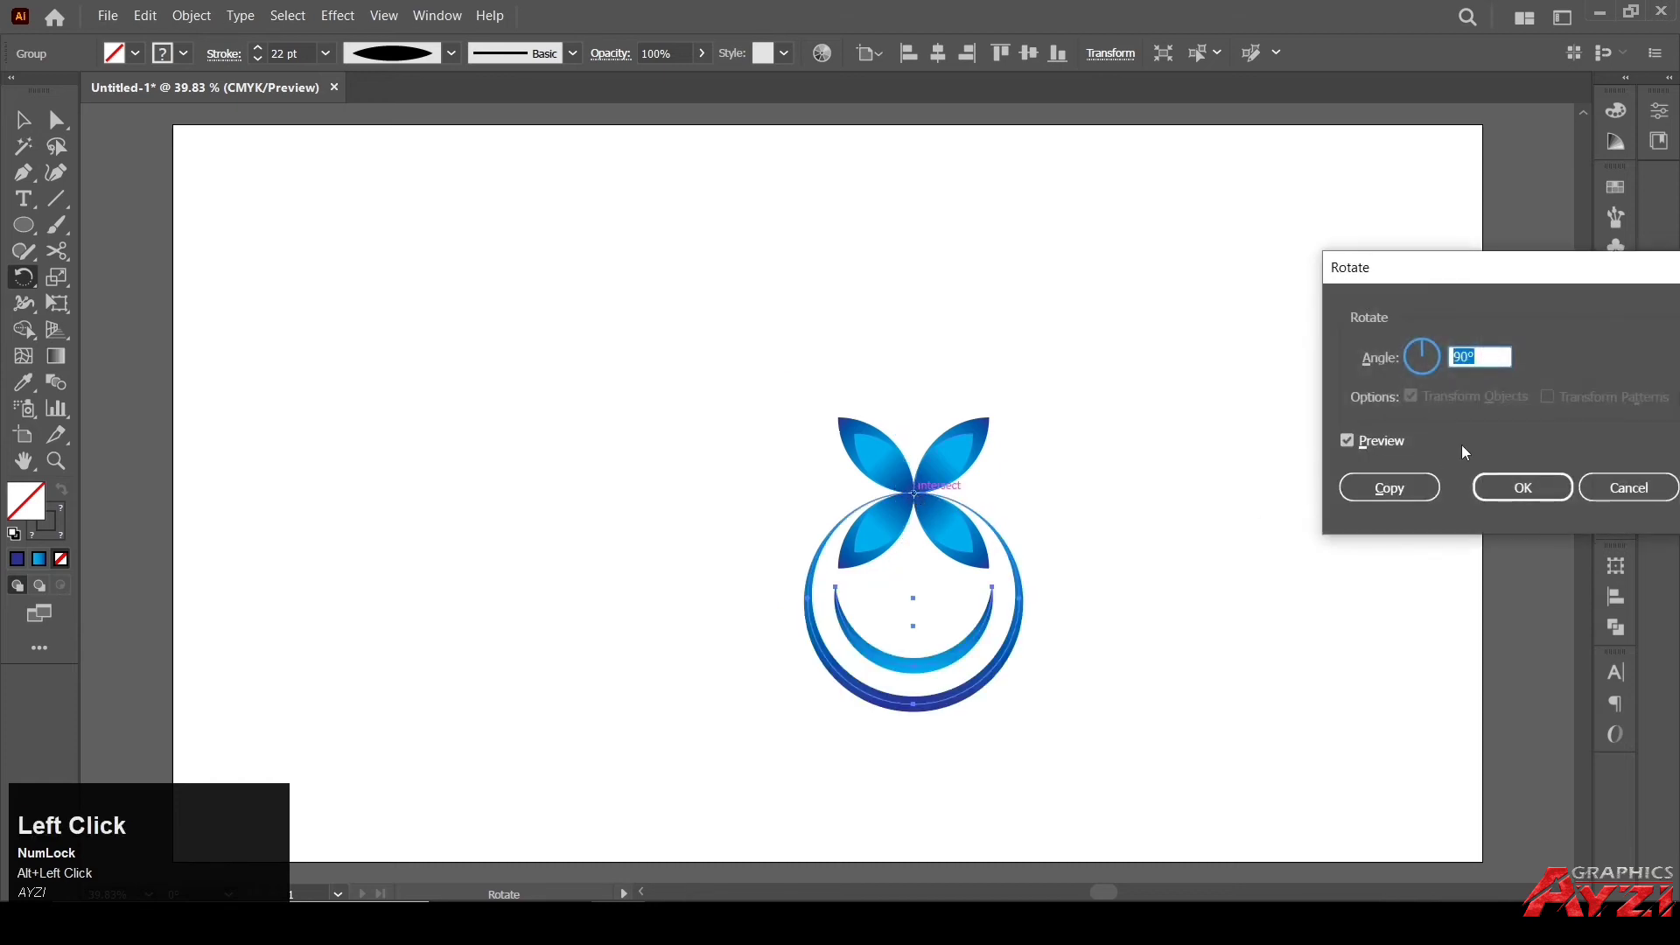
click(1392, 487)
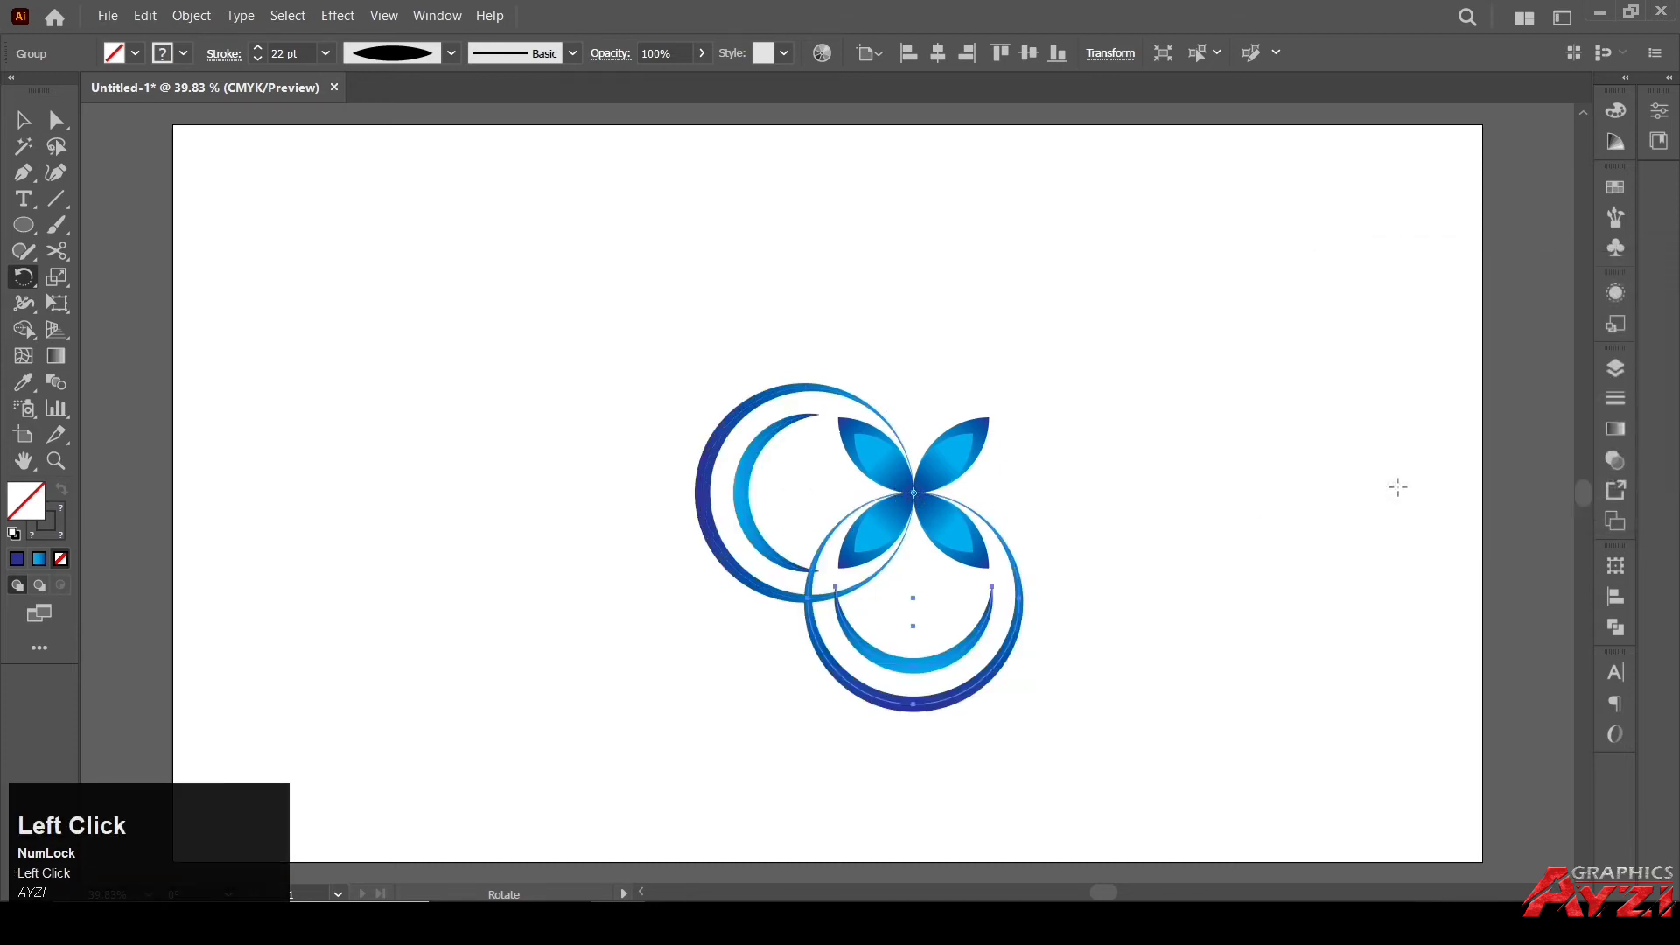
key(ctrl+d)
key(ctrl+d)
key(ctrl+d)
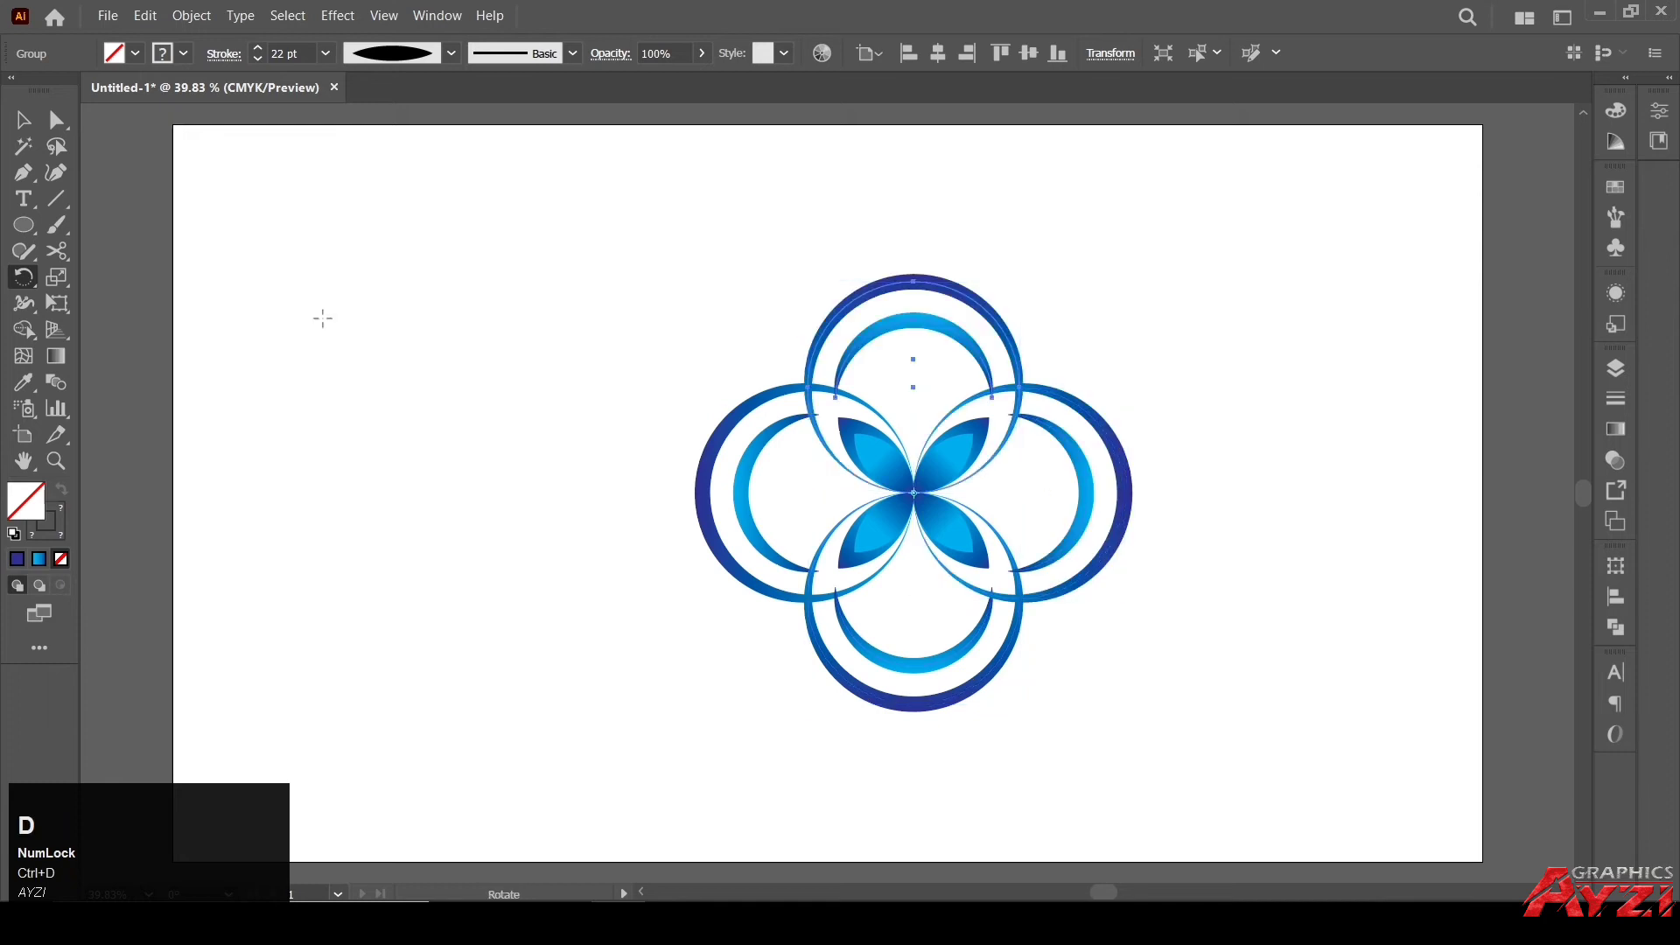
Group all rings, crescents and petals together and expand the appearance of the group.
click(29, 133)
drag(538, 240, 1237, 771)
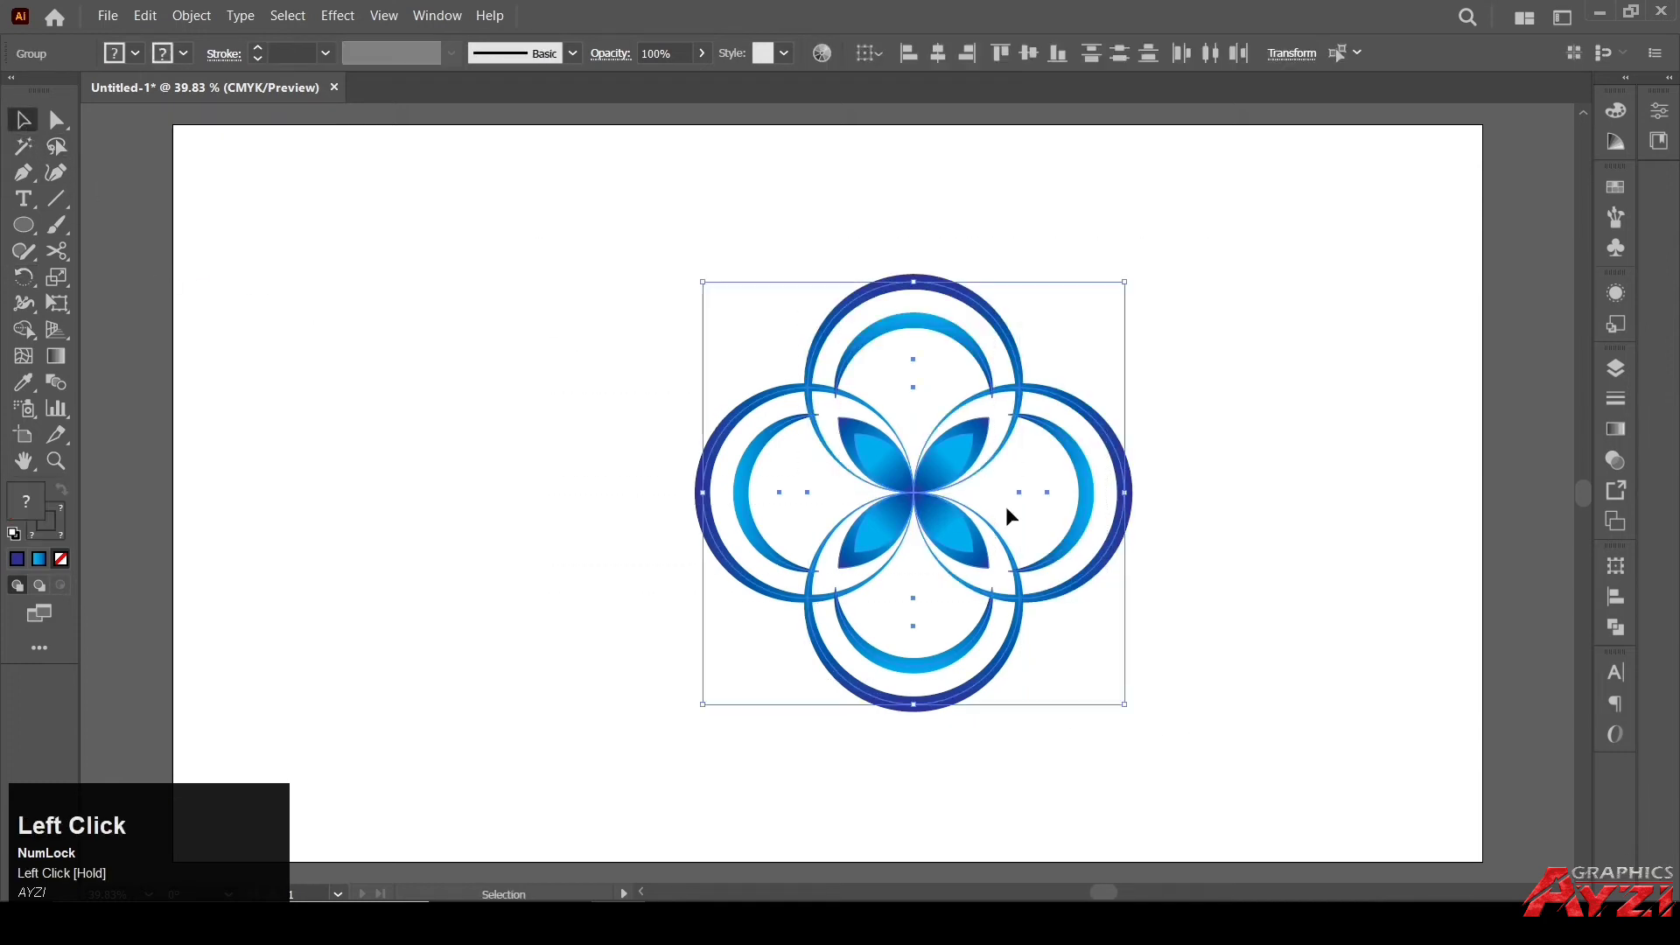
right_click(965, 426)
click(1058, 667)
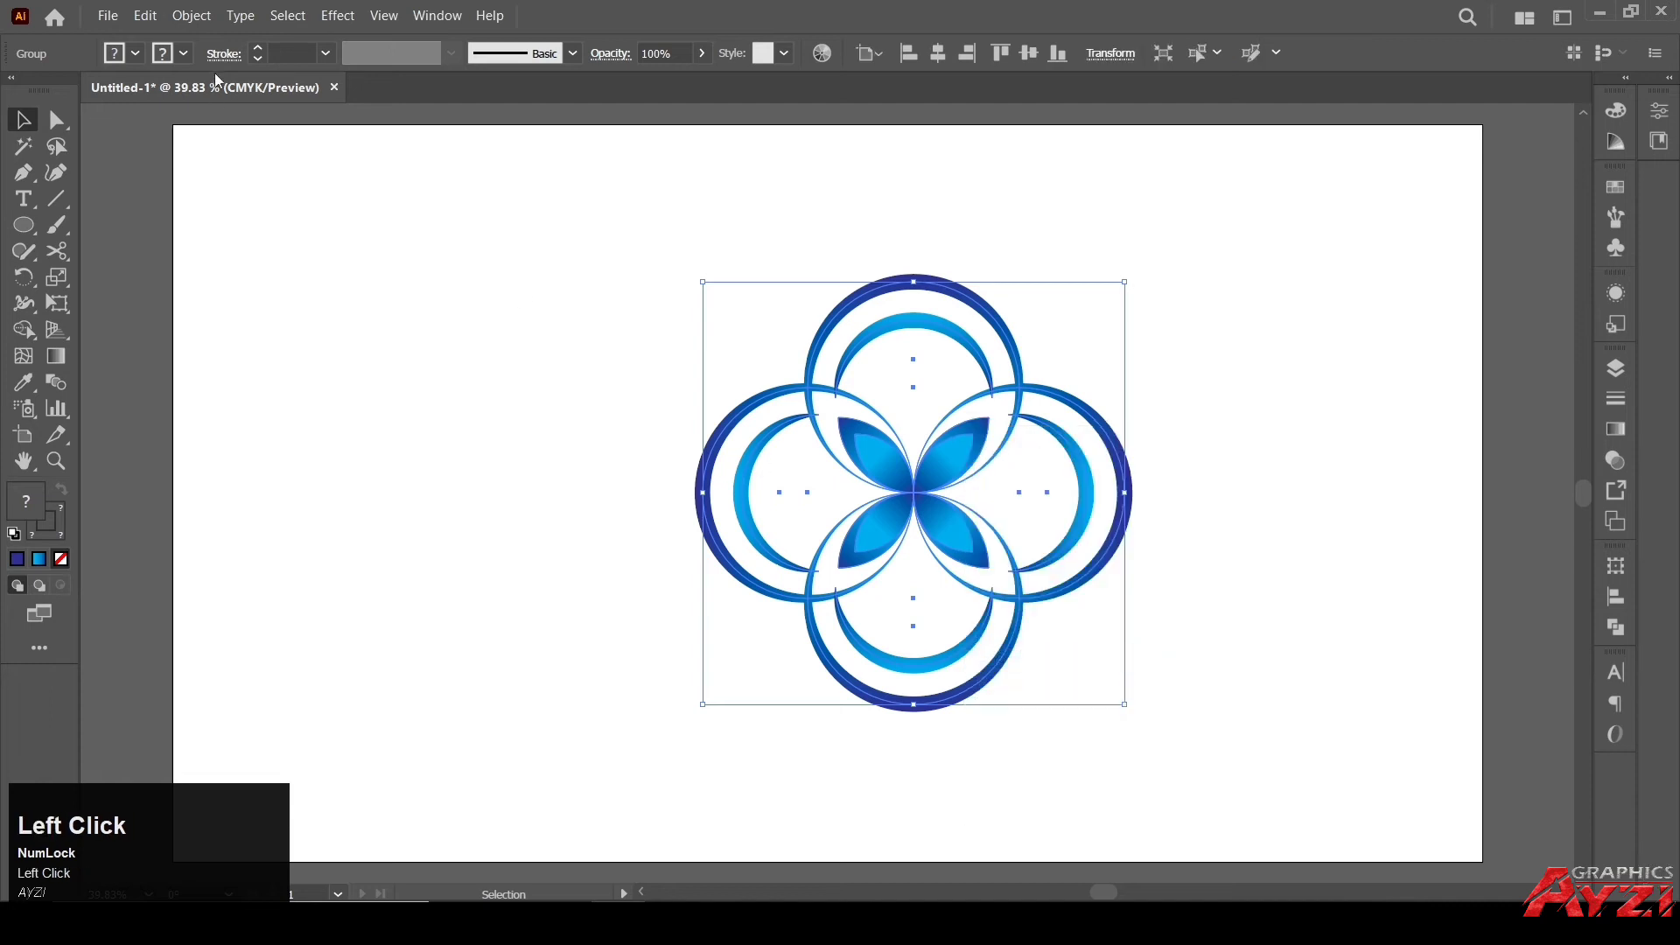
click(191, 16)
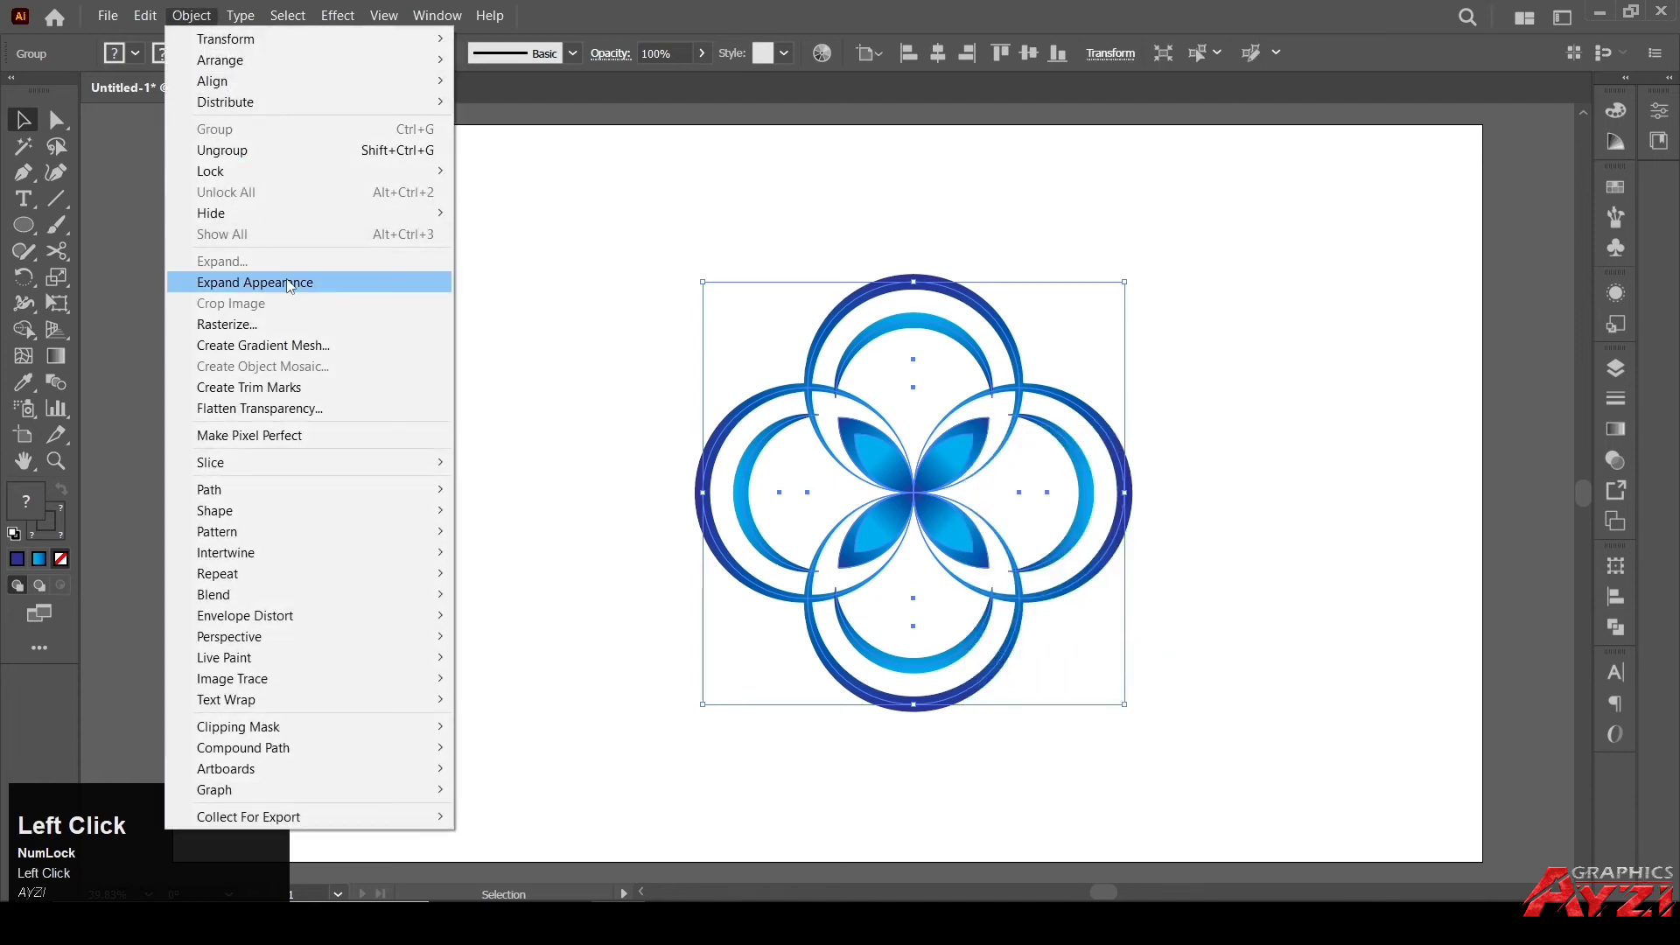
click(254, 281)
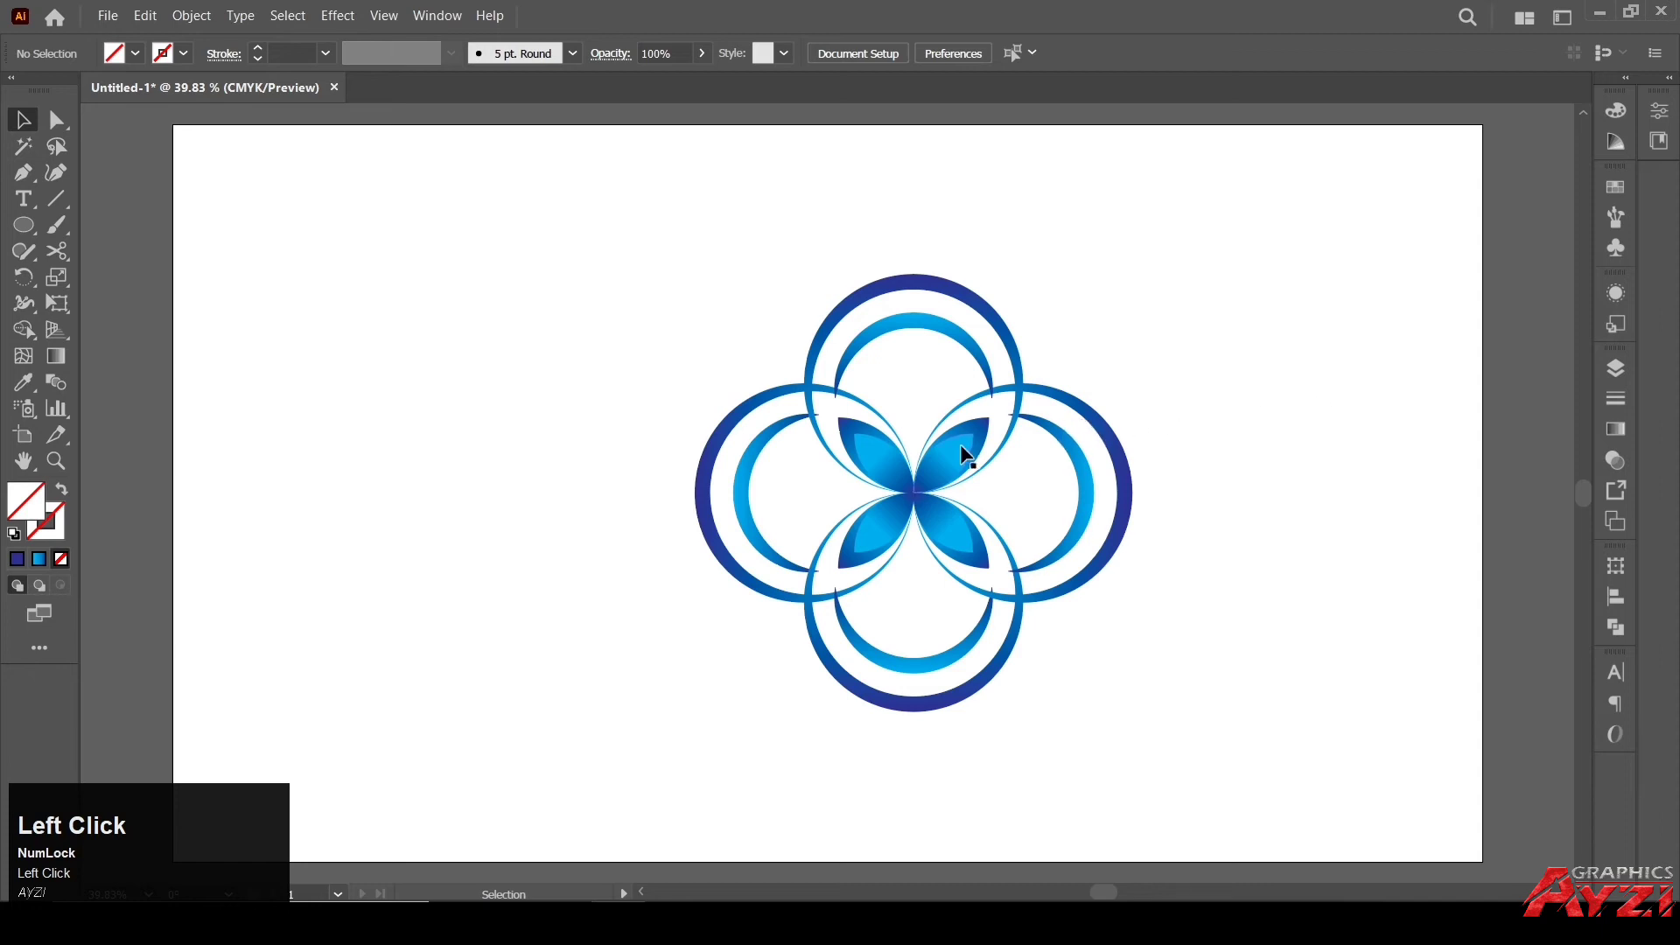
Move the logo group left toward the artboard's centre and enlarge it proportionally from its own centre.
mouse_move(963, 447)
mouse_down()
mouse_move(833, 447)
mouse_move(954, 442)
mouse_up()
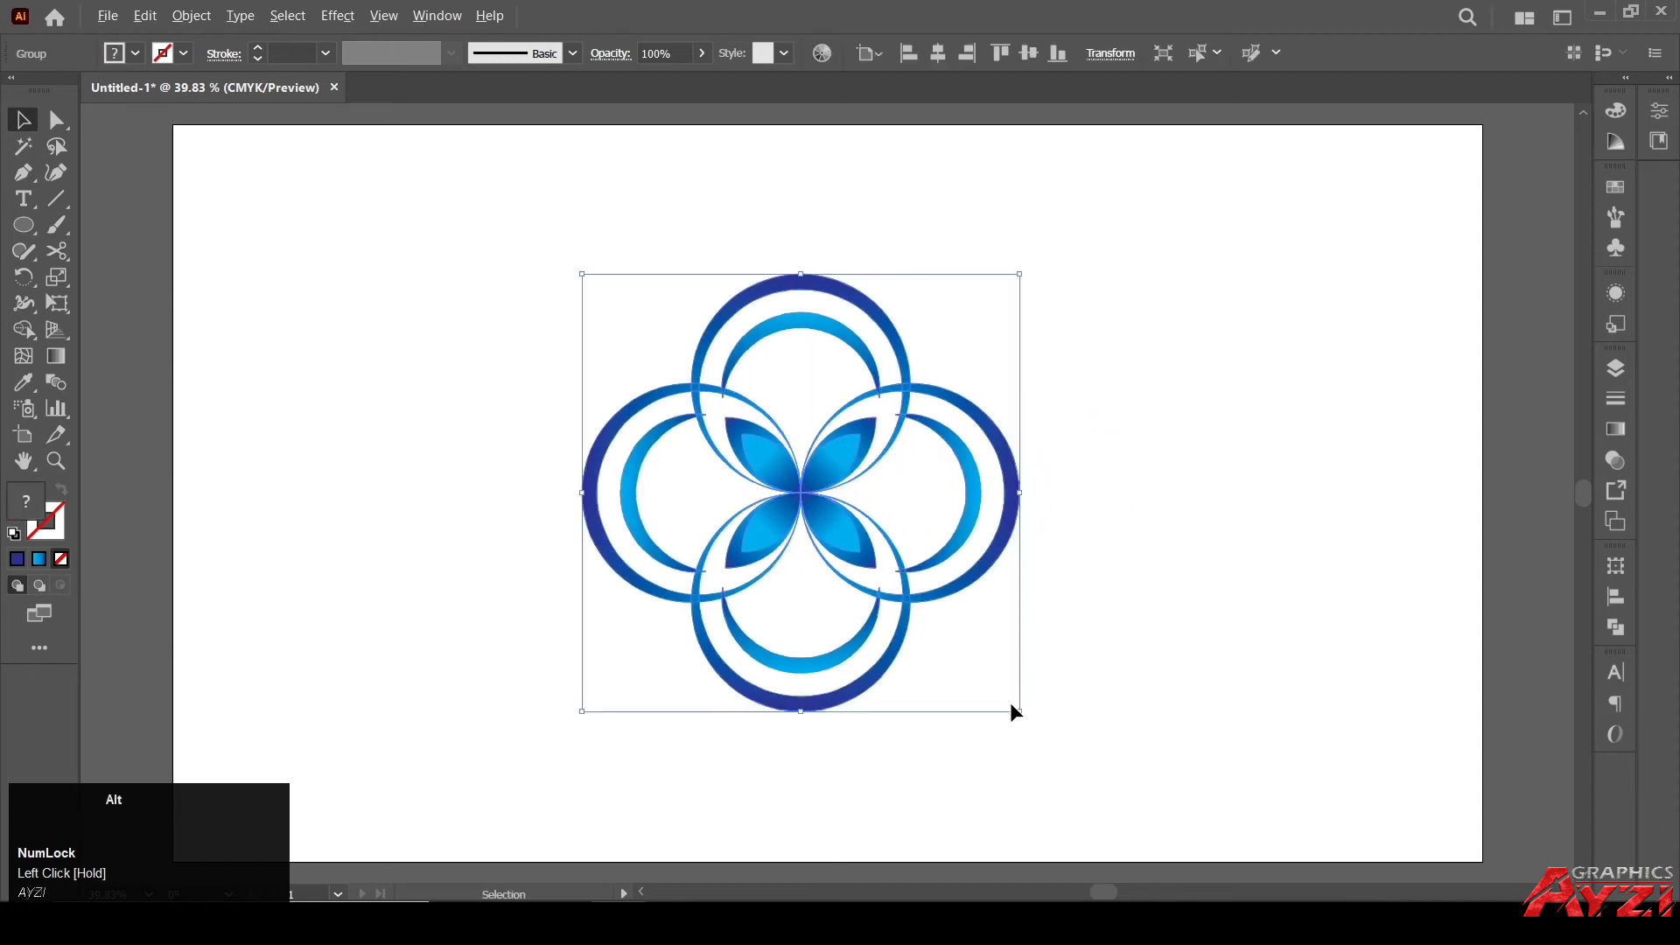
drag(1019, 710, 1070, 785)
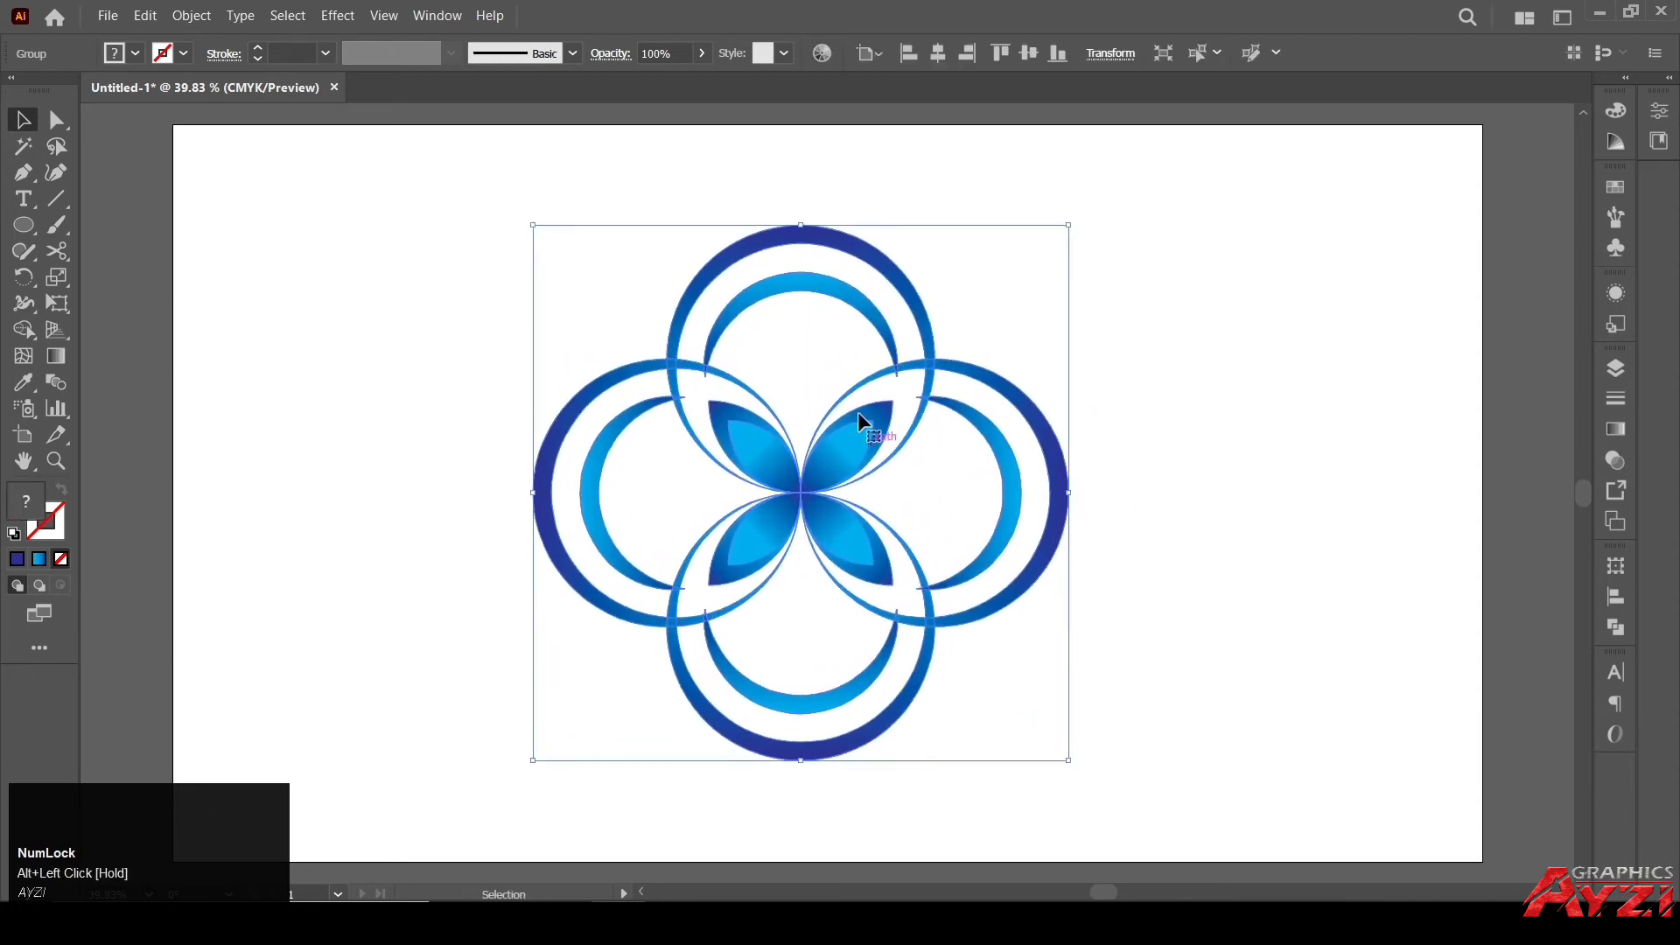
Move the logo group slightly right to the artboard's centre and deselect it.
drag(851, 445, 850, 459)
drag(989, 408, 1015, 396)
click(1225, 394)
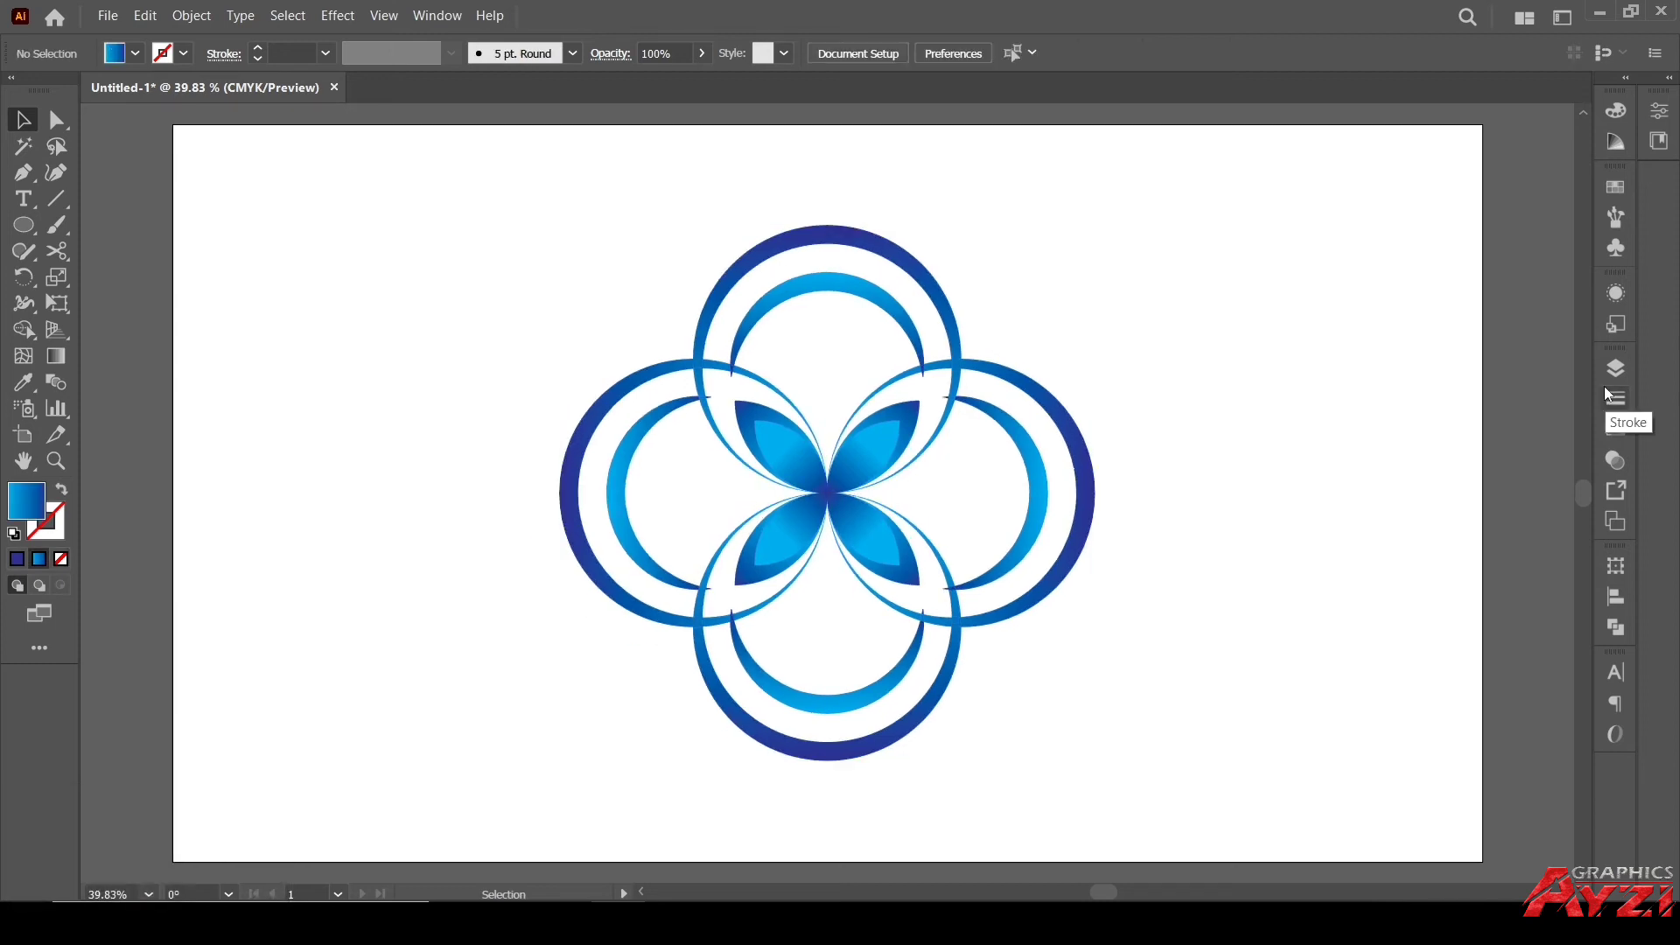
Ungroup the logo and delete its top, right and bottom ring-and-crescent groups, keeping the left one and the petals.
click(947, 307)
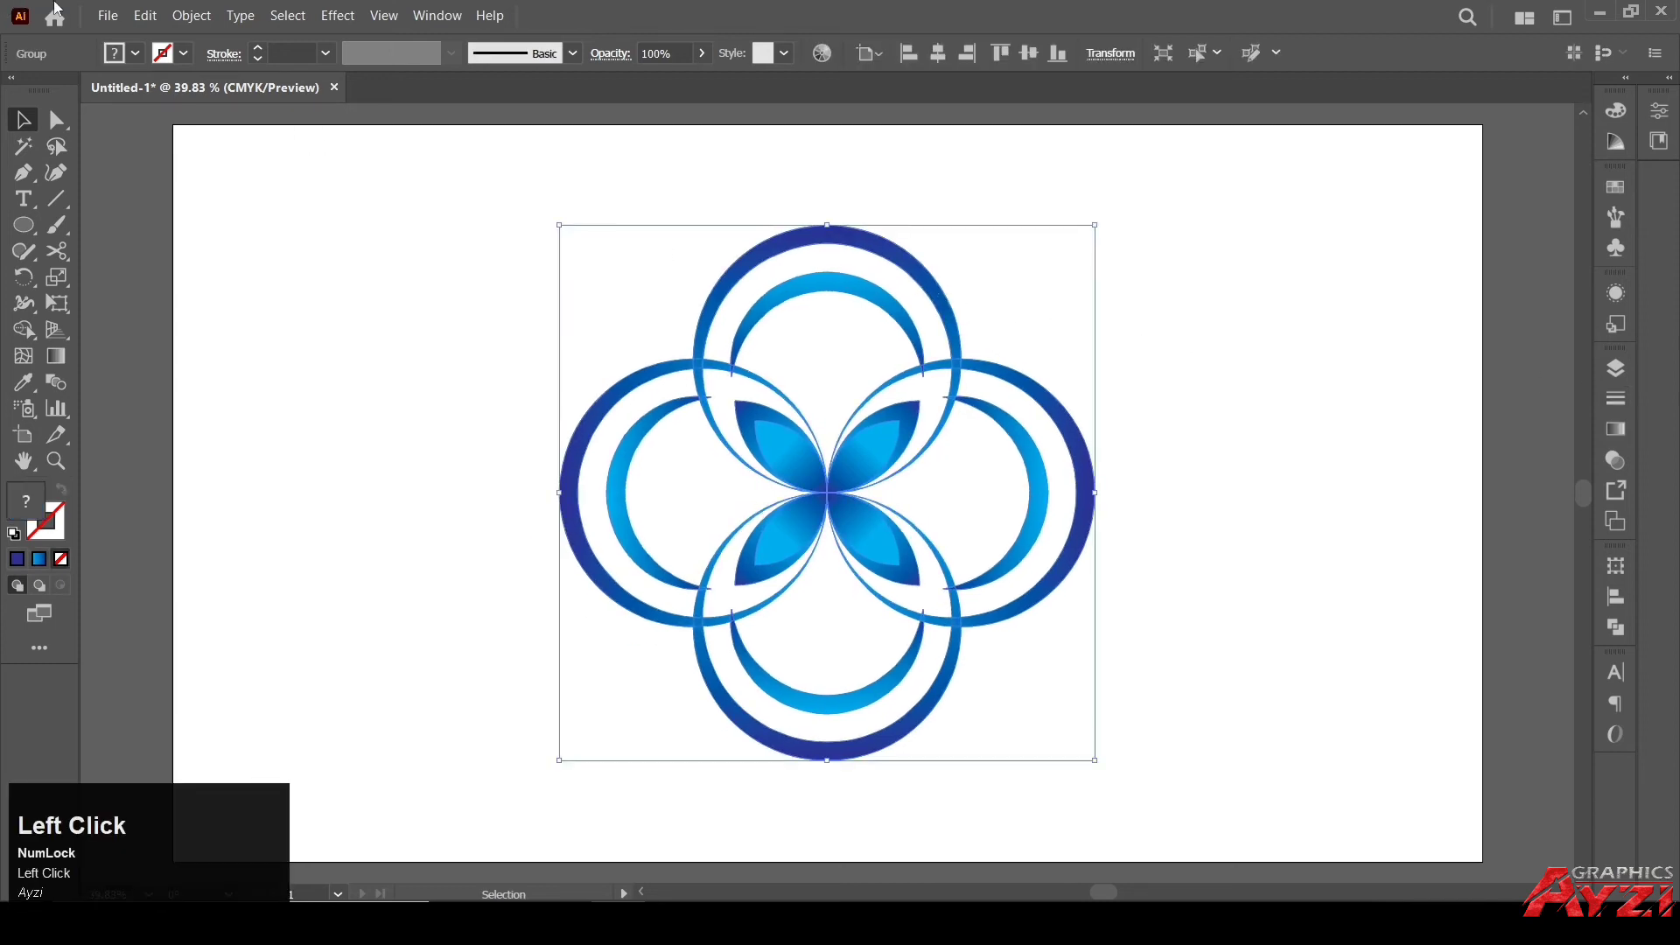
click(188, 16)
click(306, 150)
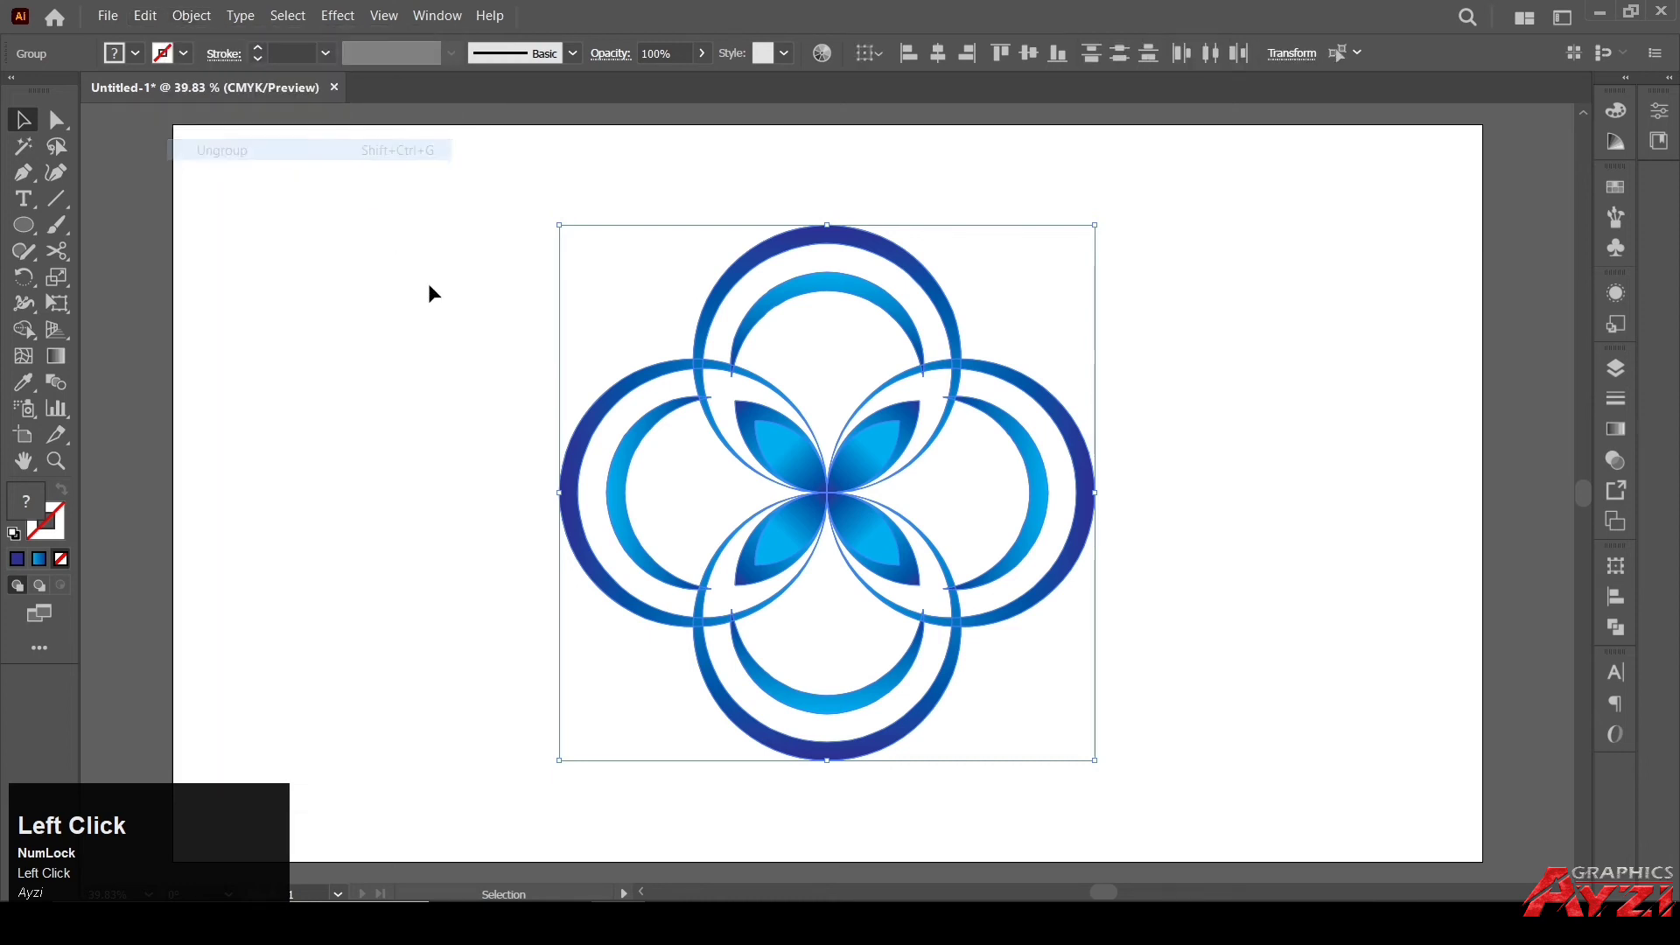
click(819, 246)
key(BackSpace)
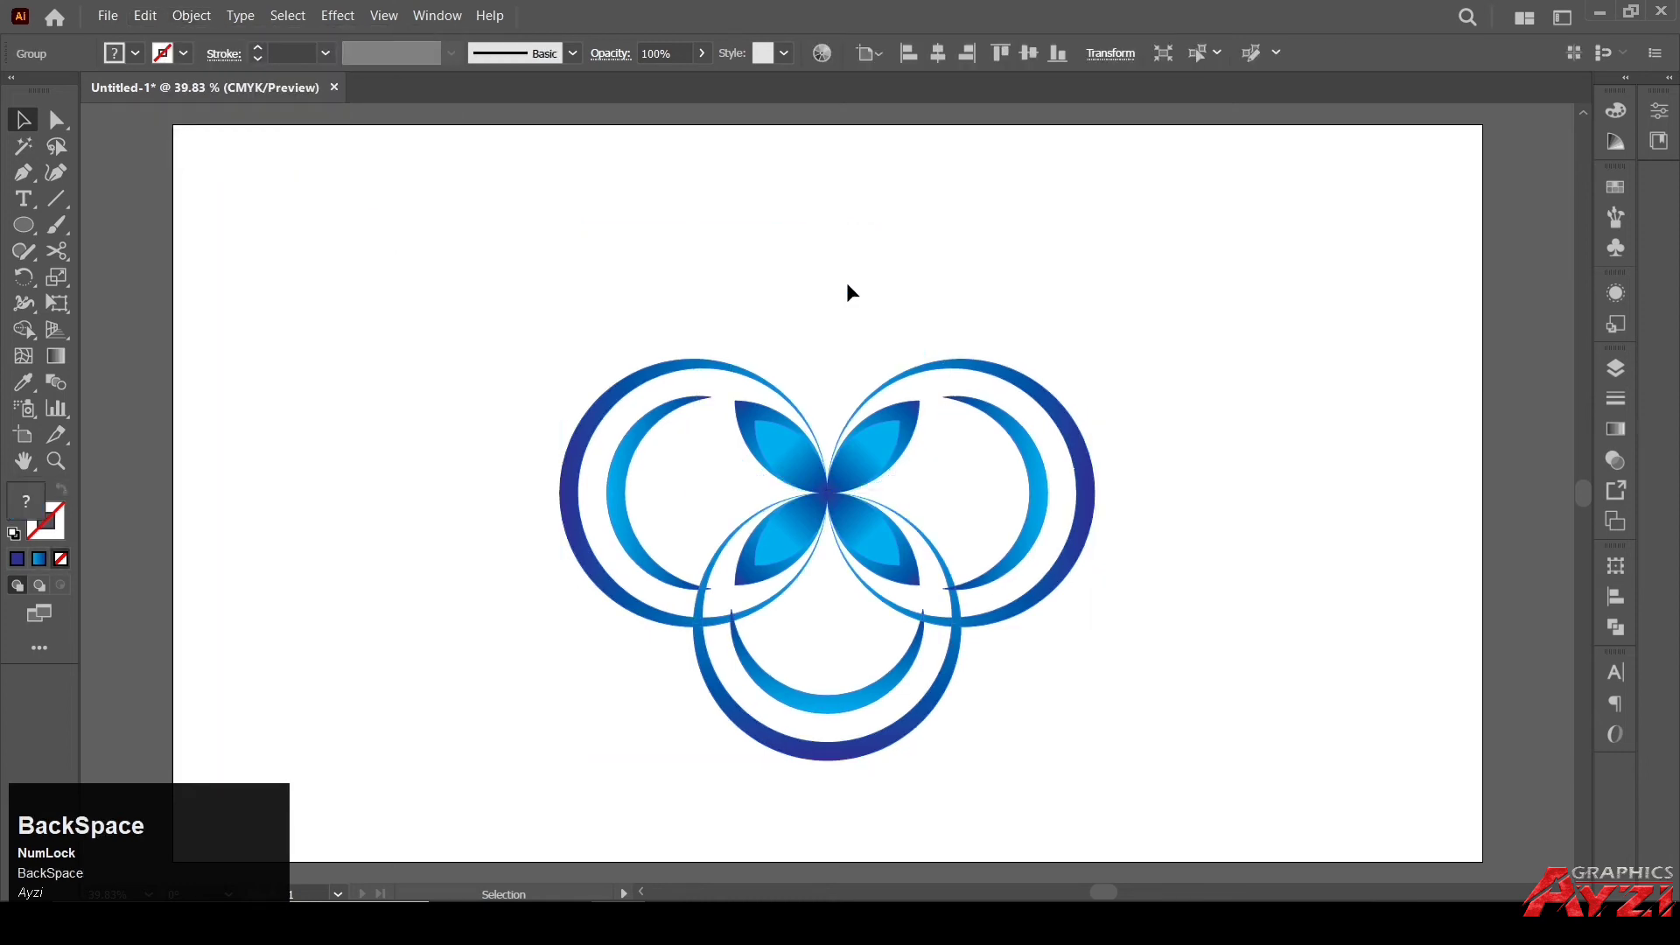
click(1015, 385)
key(BackSpace)
click(952, 679)
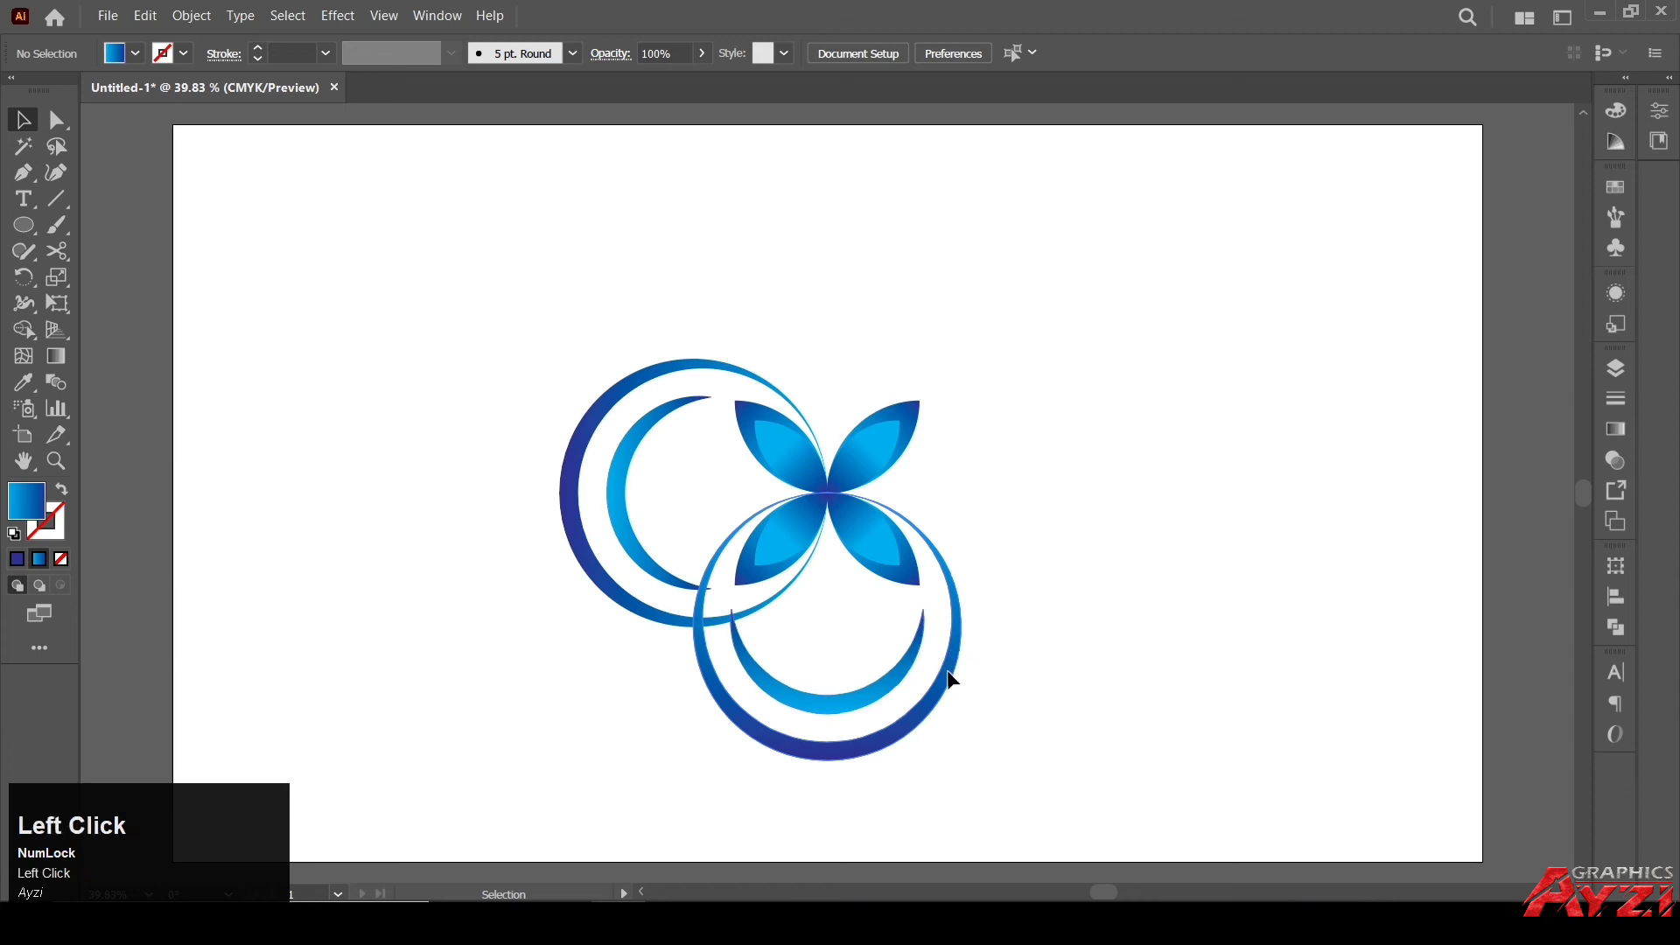
key(BackSpace)
Ungroup the remaining ring and crescent and shrink the crescent proportionally from its own centre.
click(626, 476)
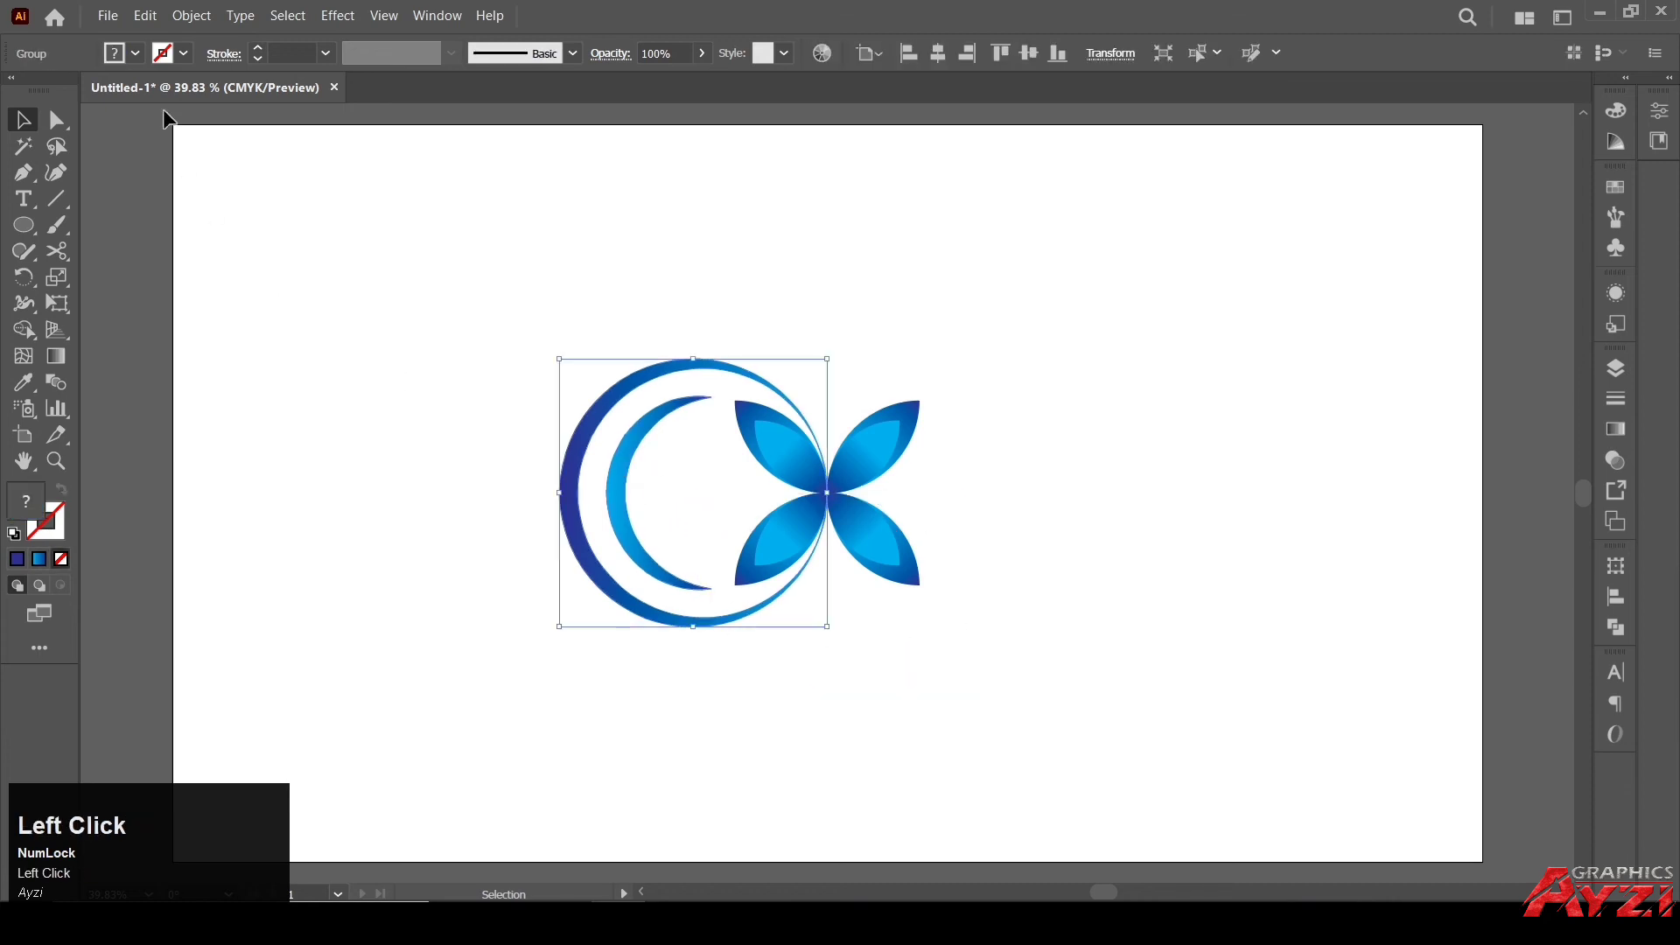
click(194, 15)
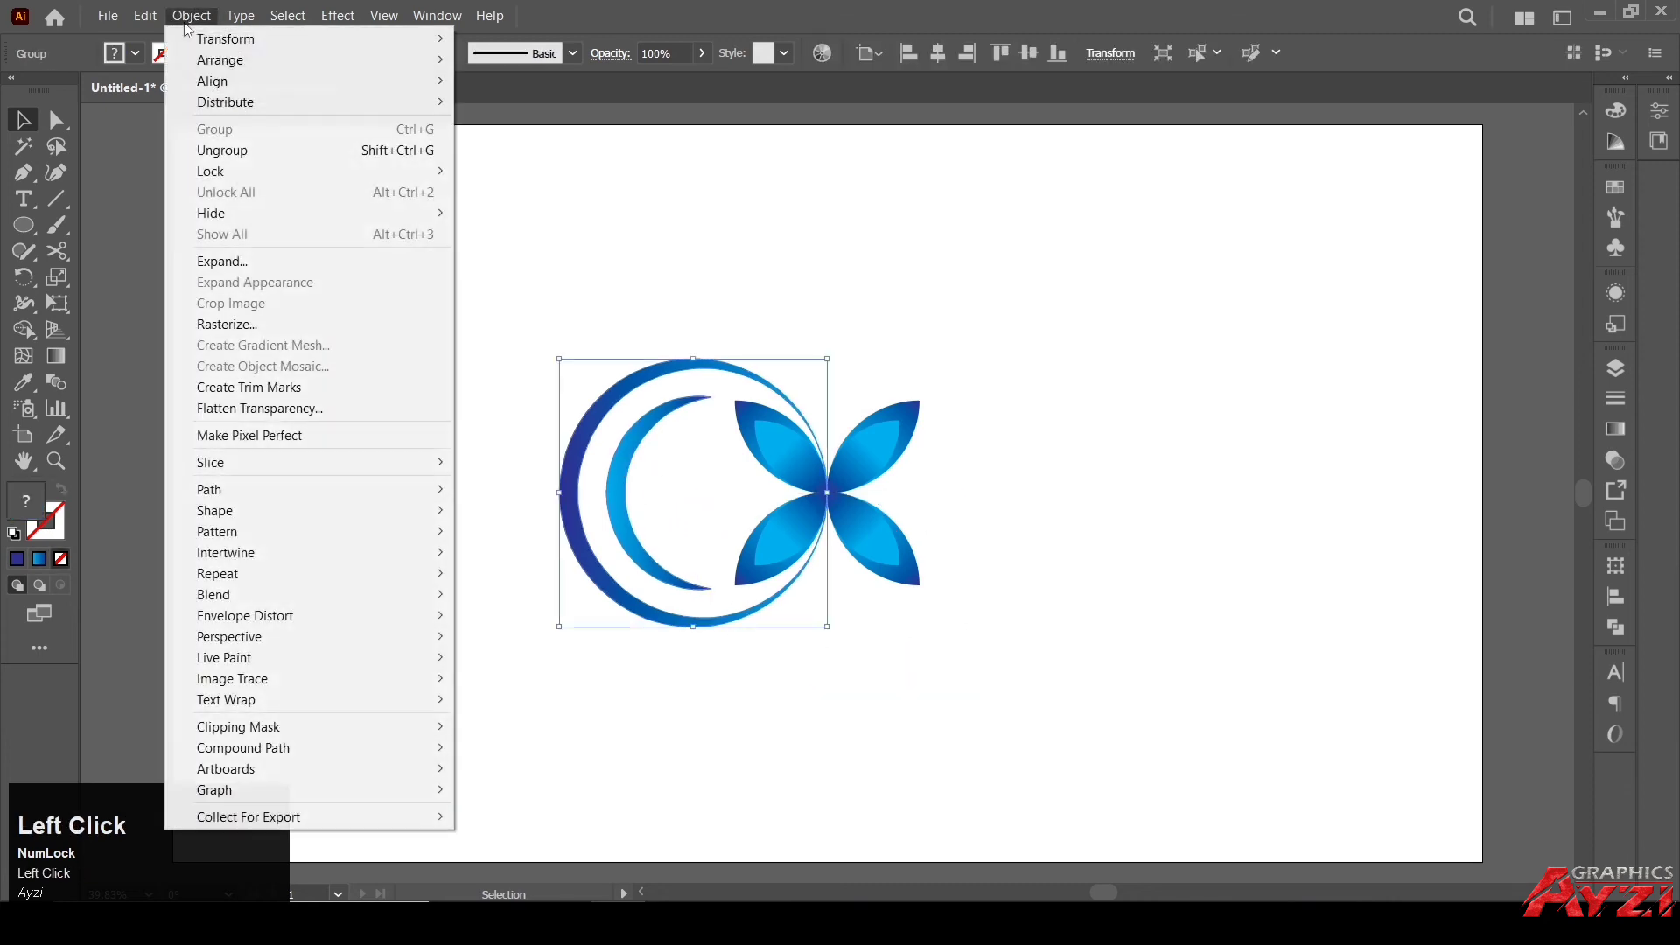
click(261, 157)
click(668, 409)
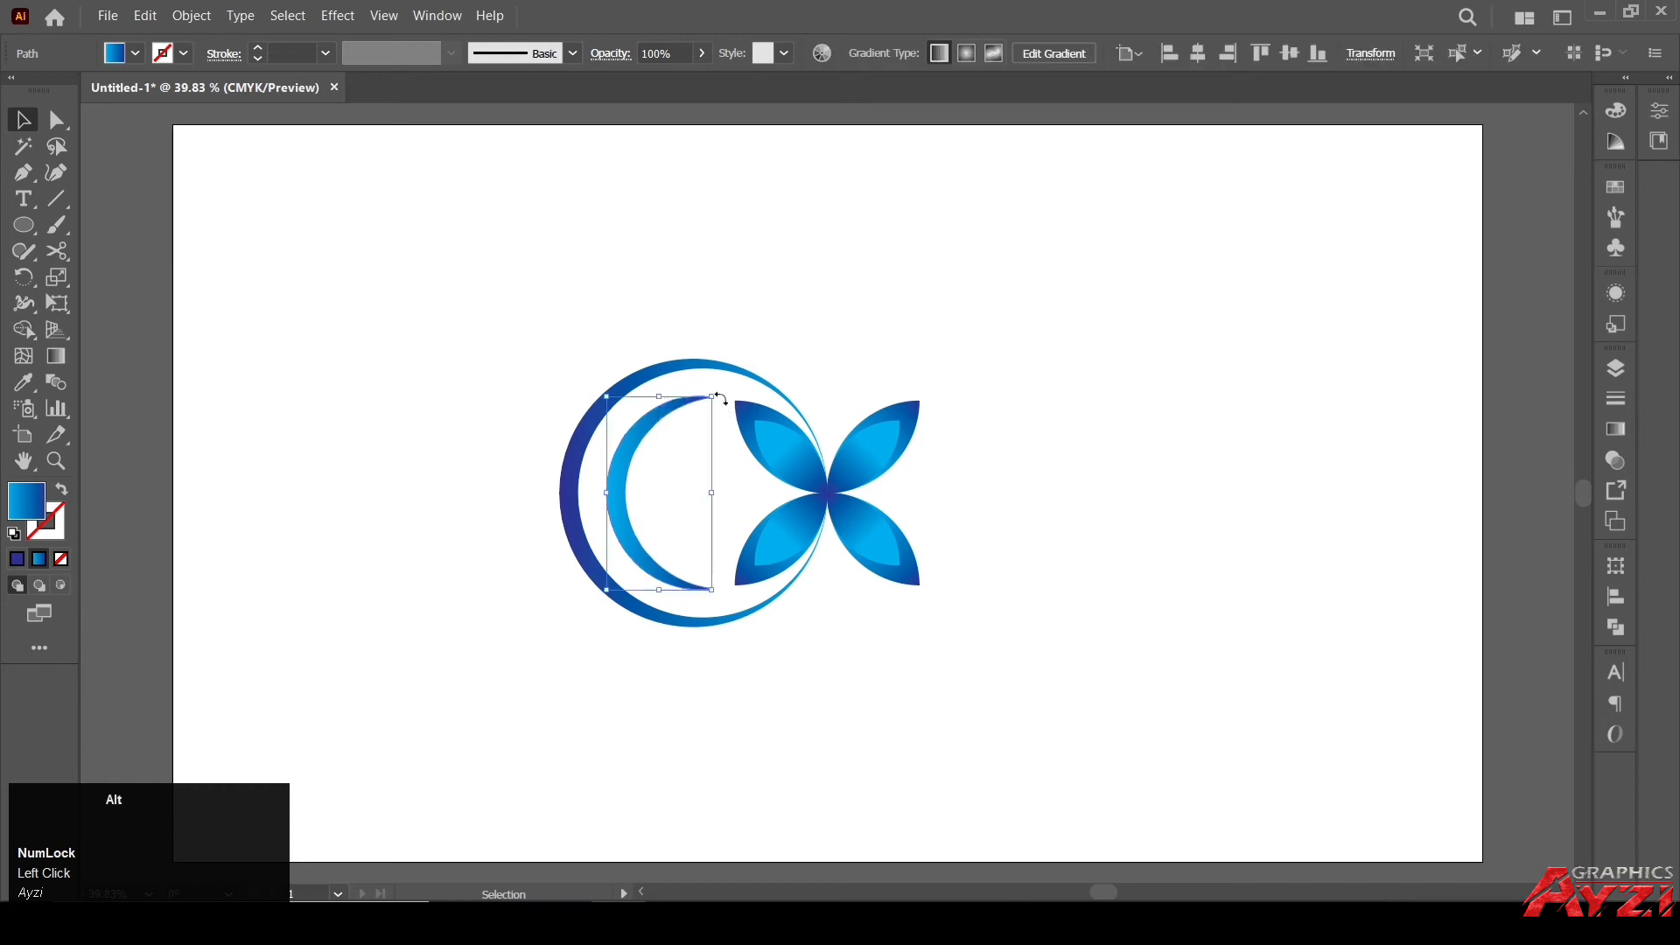
drag(714, 397, 705, 406)
click(771, 369)
Nudge the smaller crescent left in large increments toward the ring's thick edge.
click(652, 441)
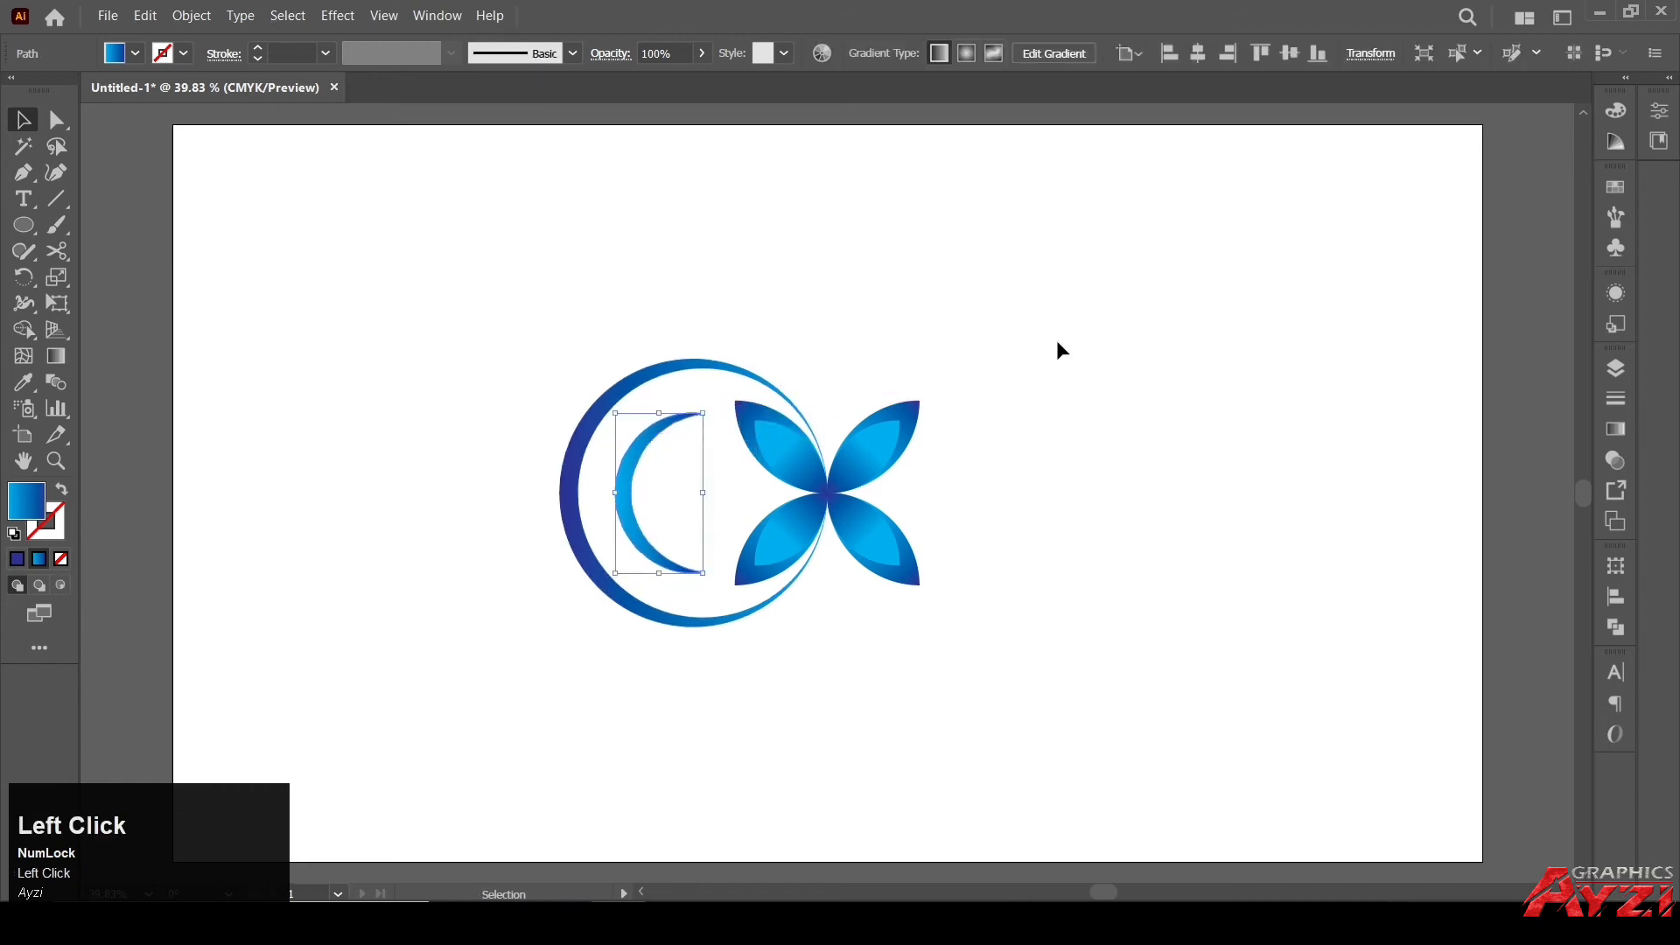
key(shift+Left)
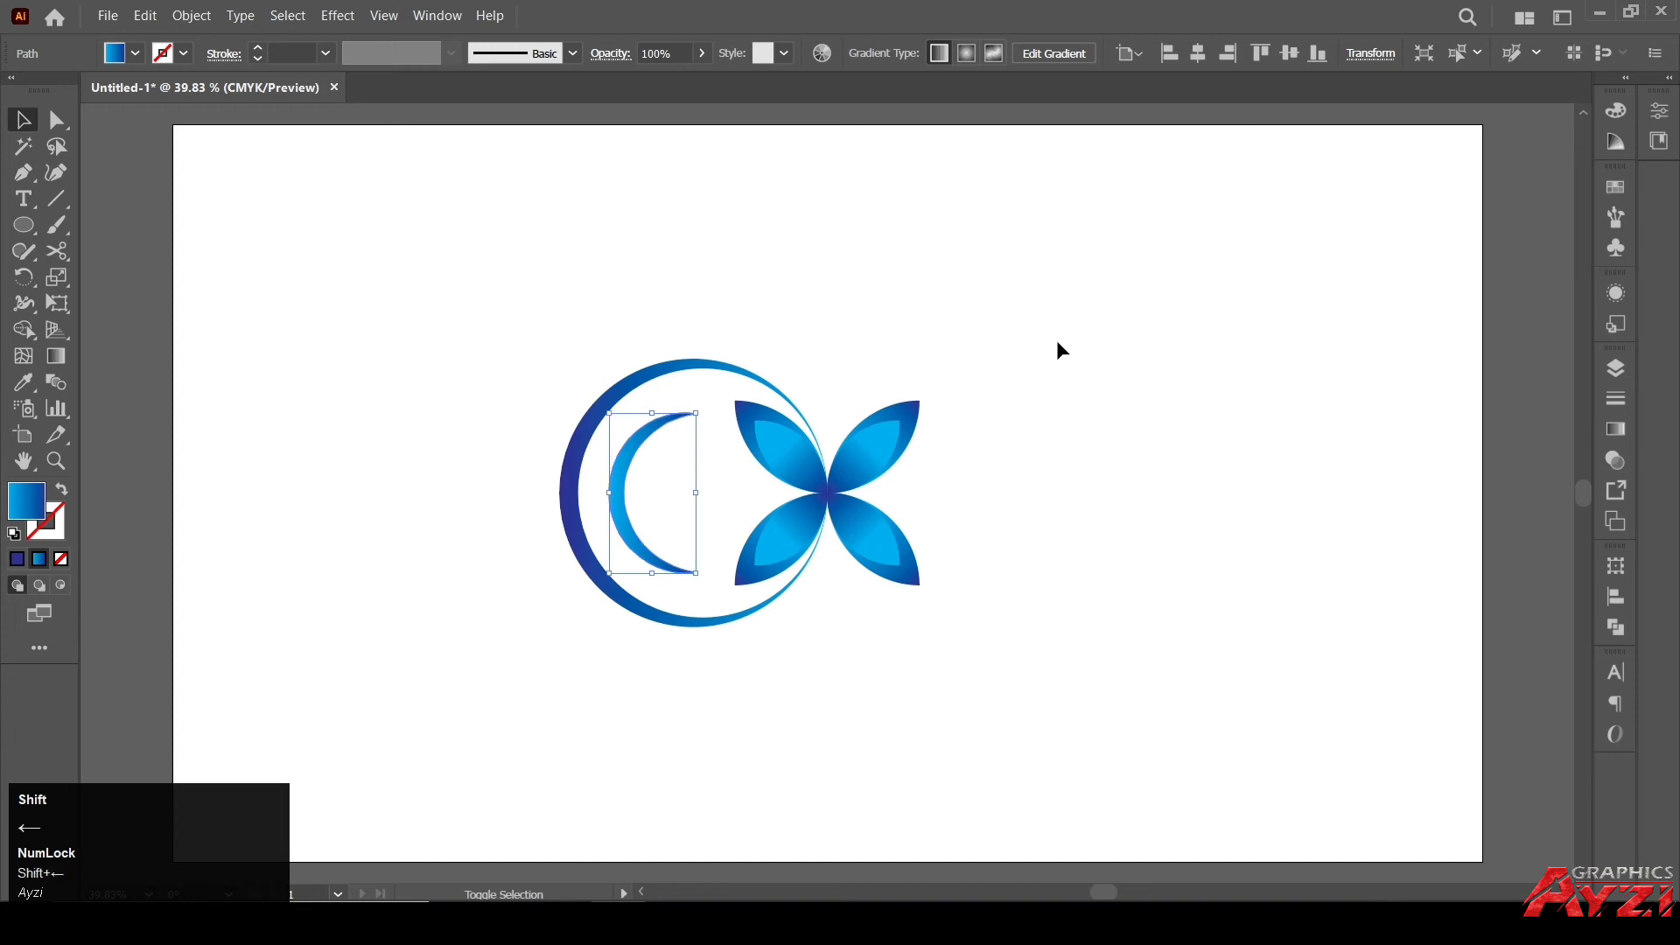
key(shift+Left)
click(867, 339)
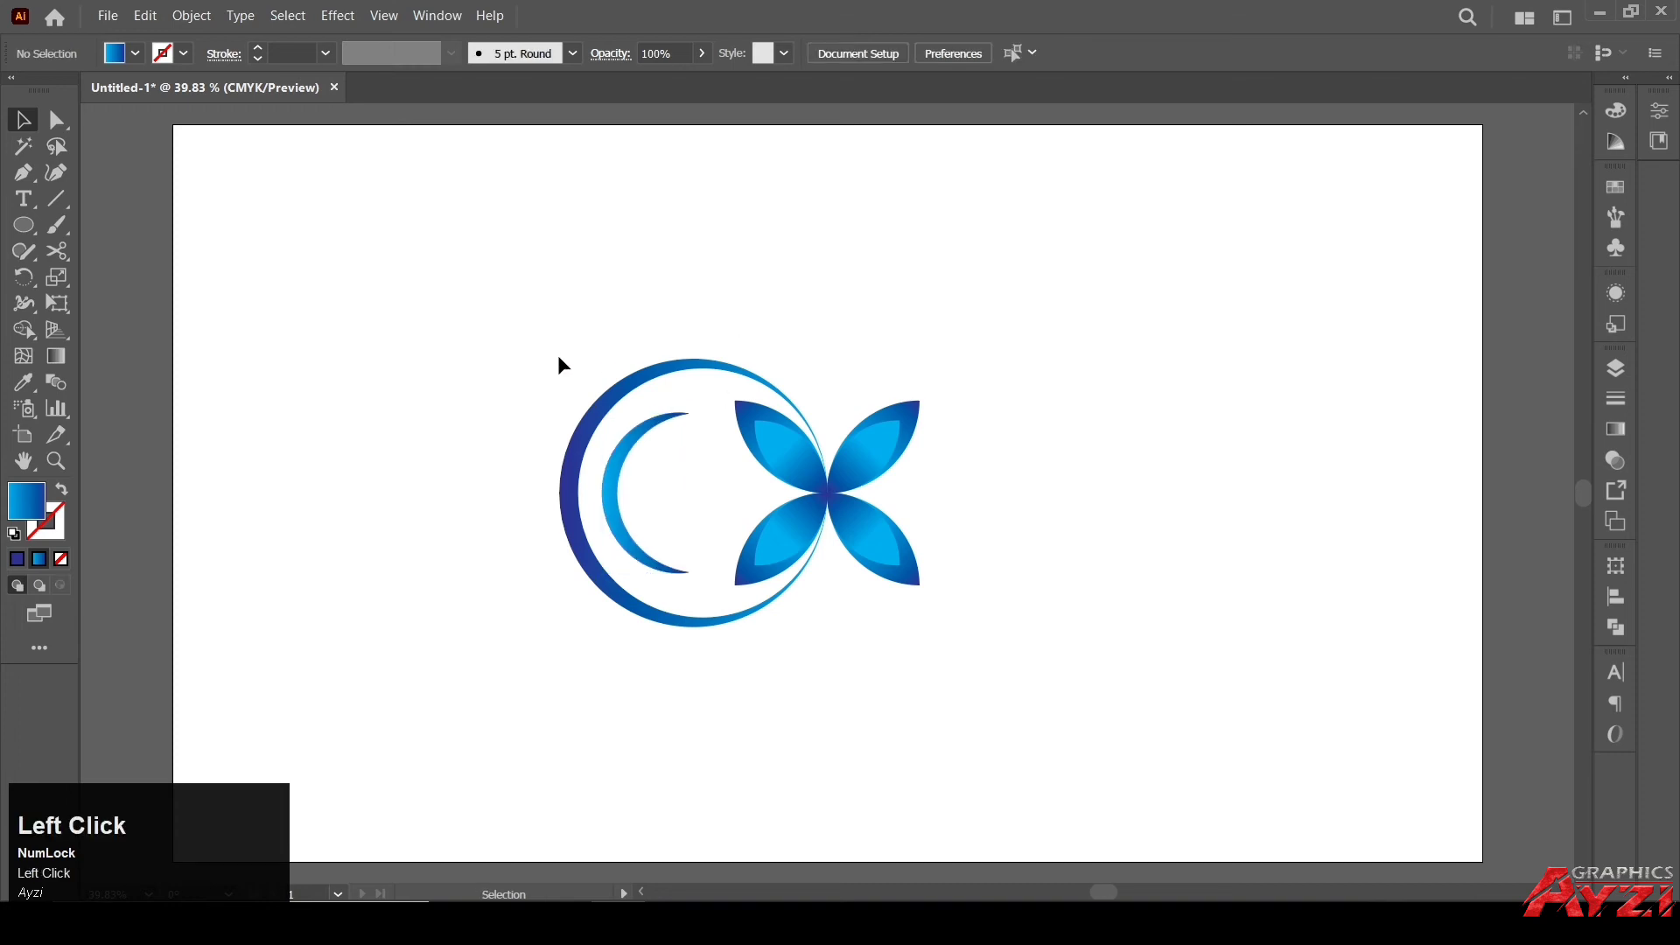
Group the ring with the repositioned crescent inside it.
drag(563, 365, 653, 450)
right_click(636, 386)
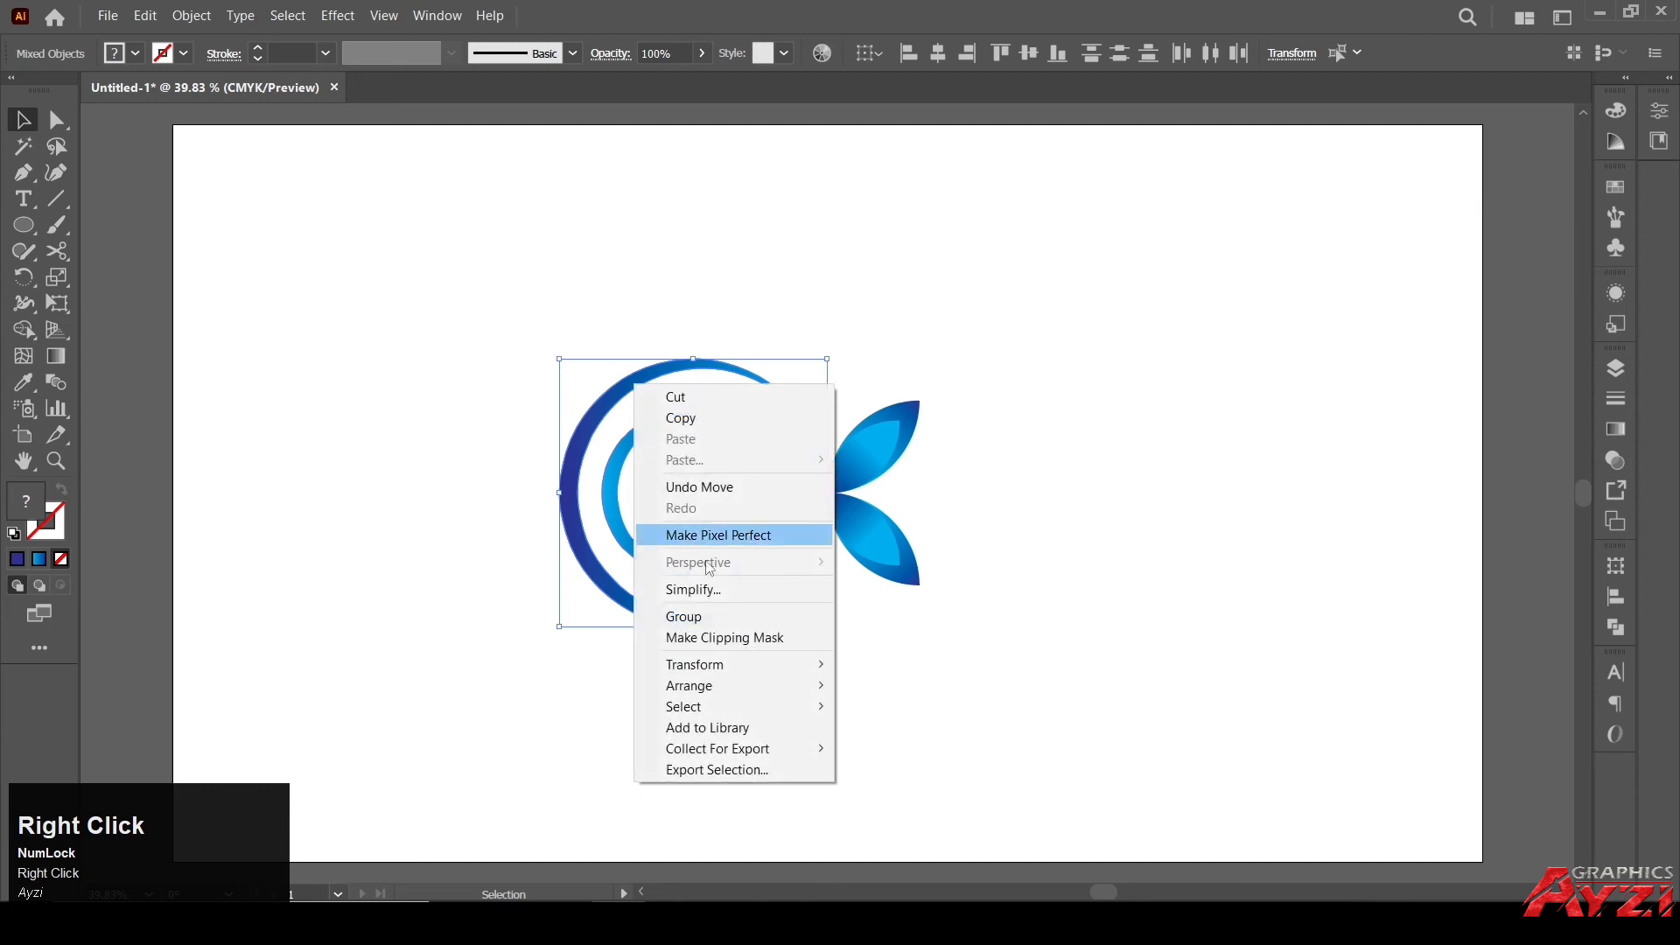
click(714, 617)
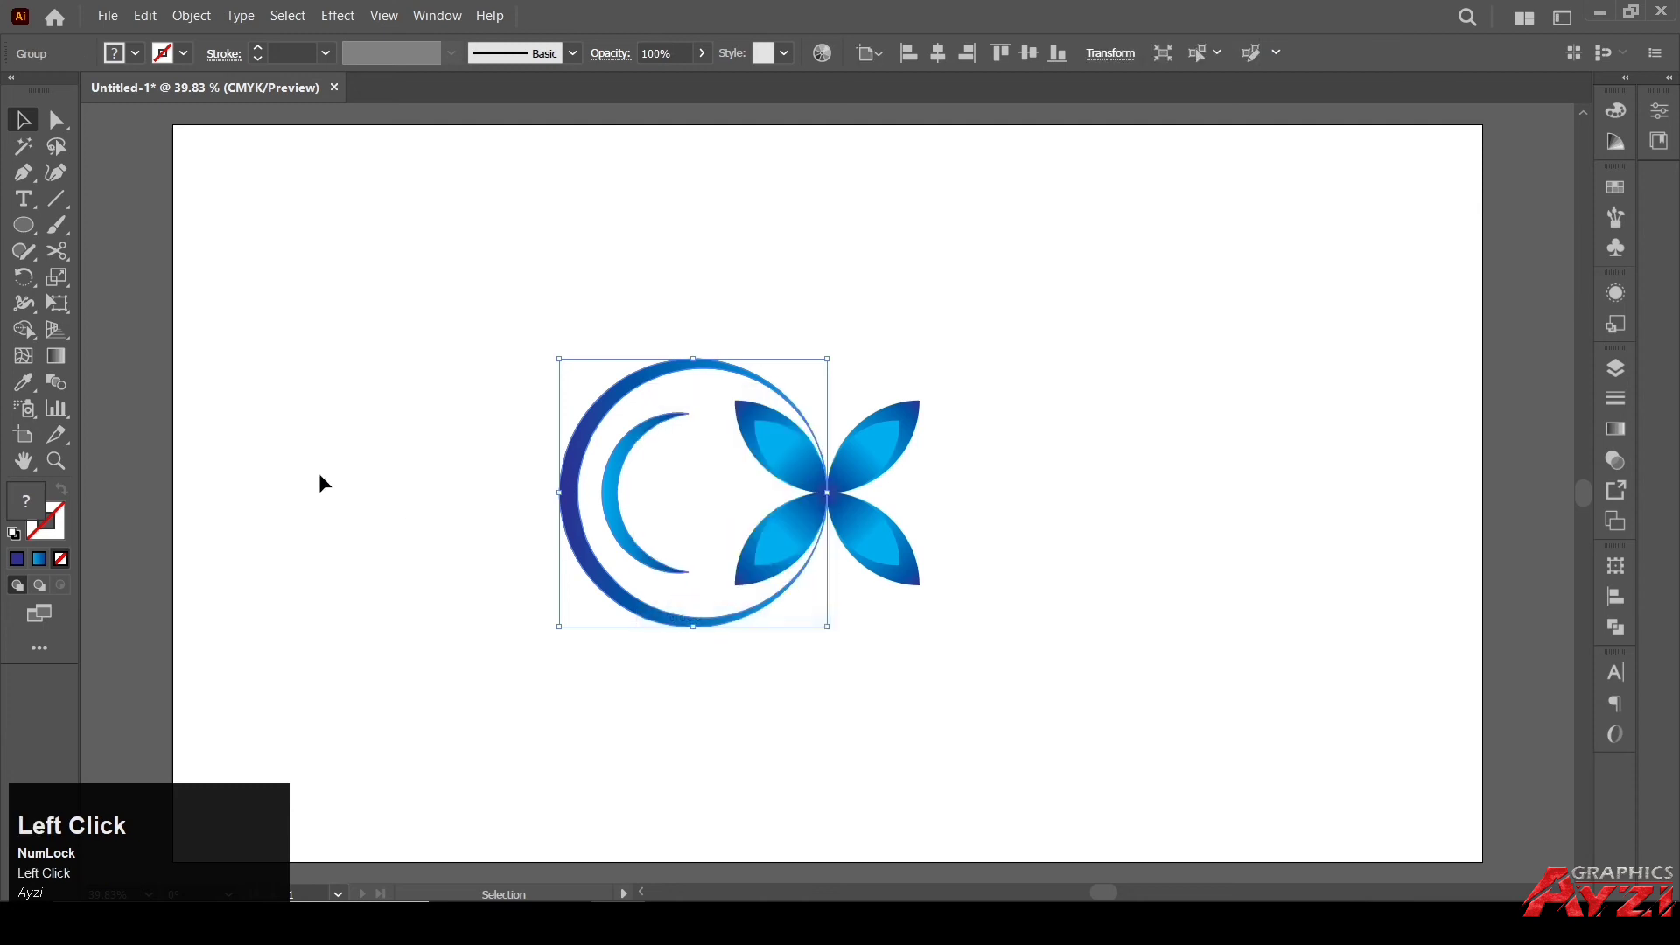
Copy the new ring and crescent group at 90° around the petals' centre and repeat the rotation to complete four rings.
key(r)
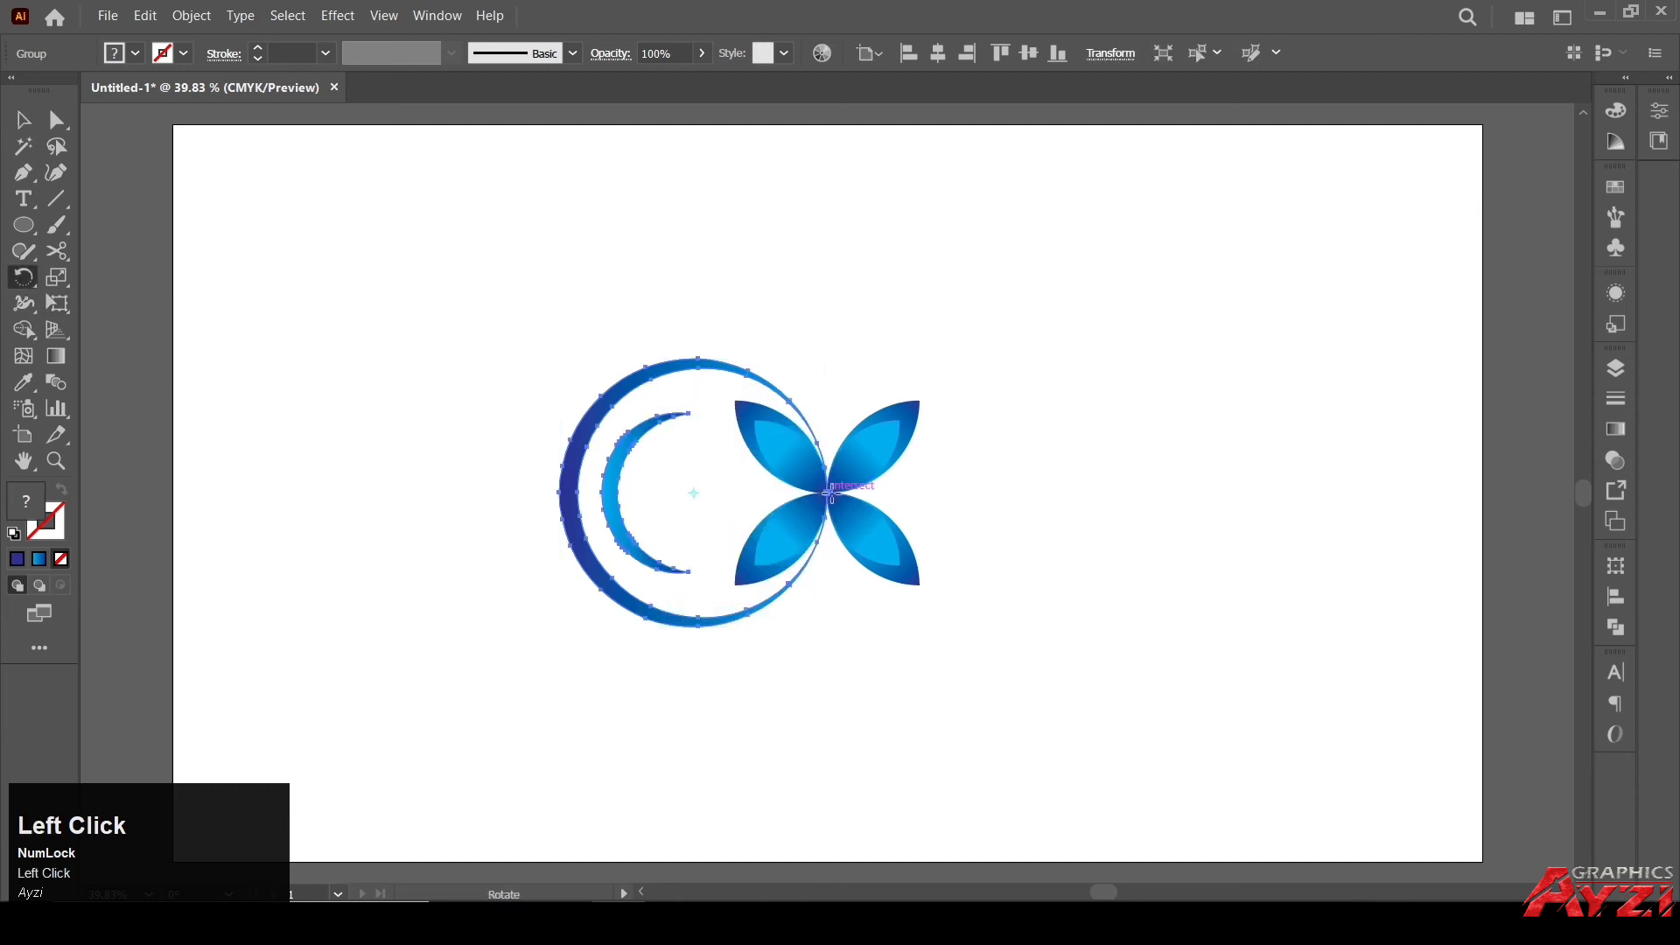
alt+click(828, 494)
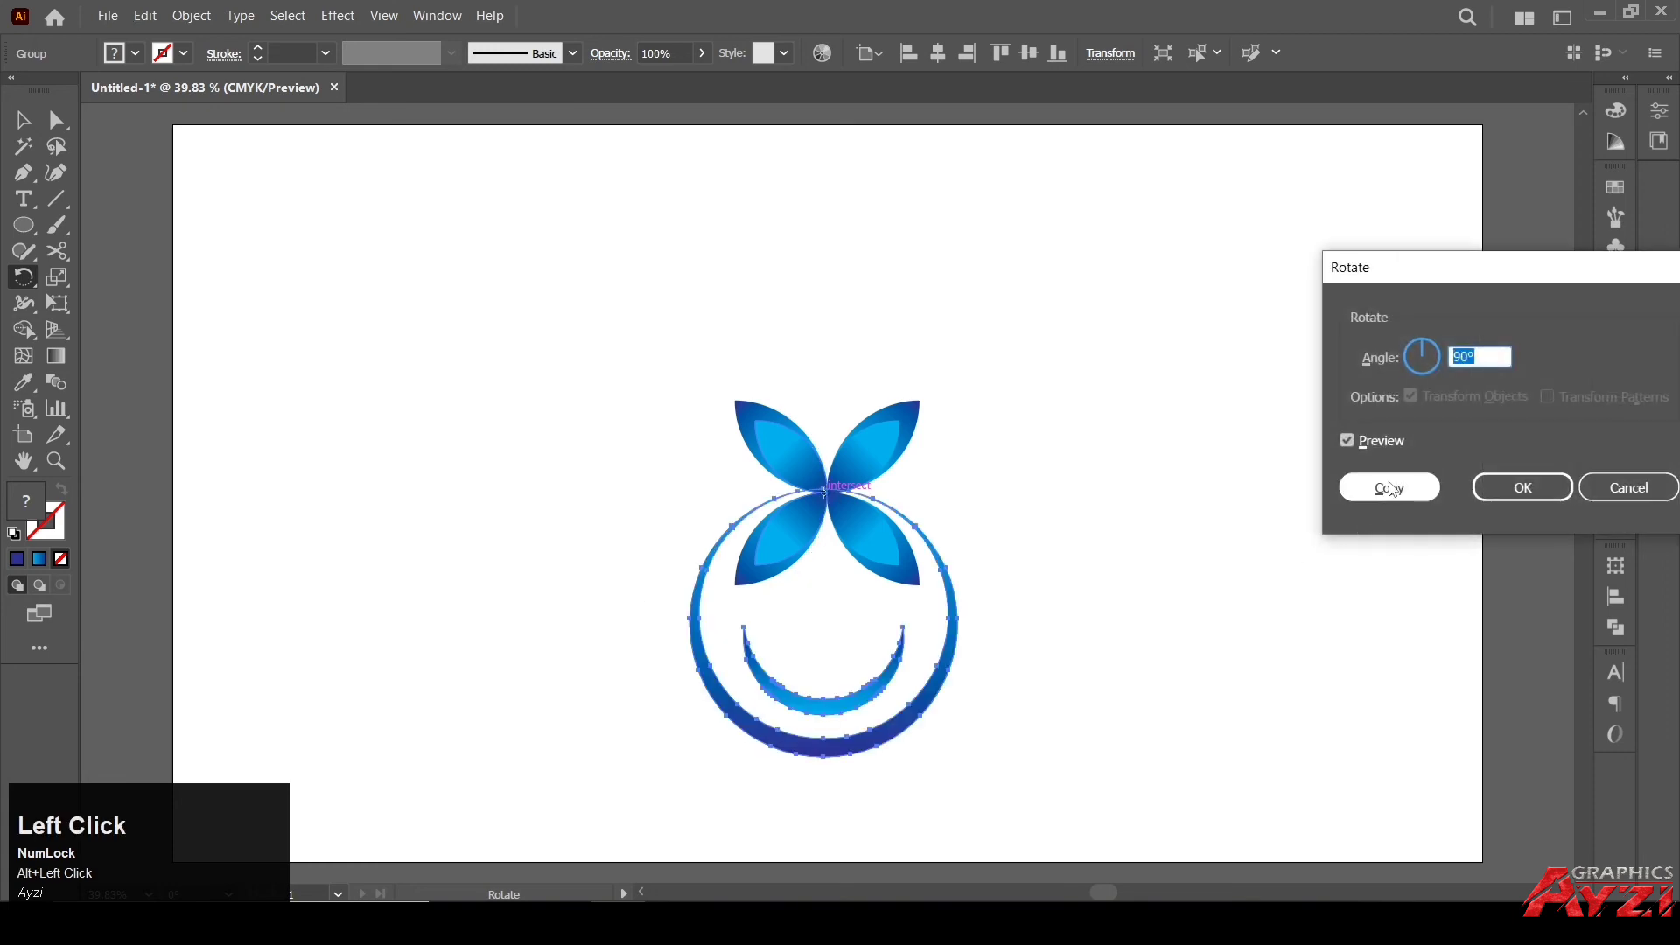
click(1390, 488)
key(ctrl+d)
key(ctrl+d)
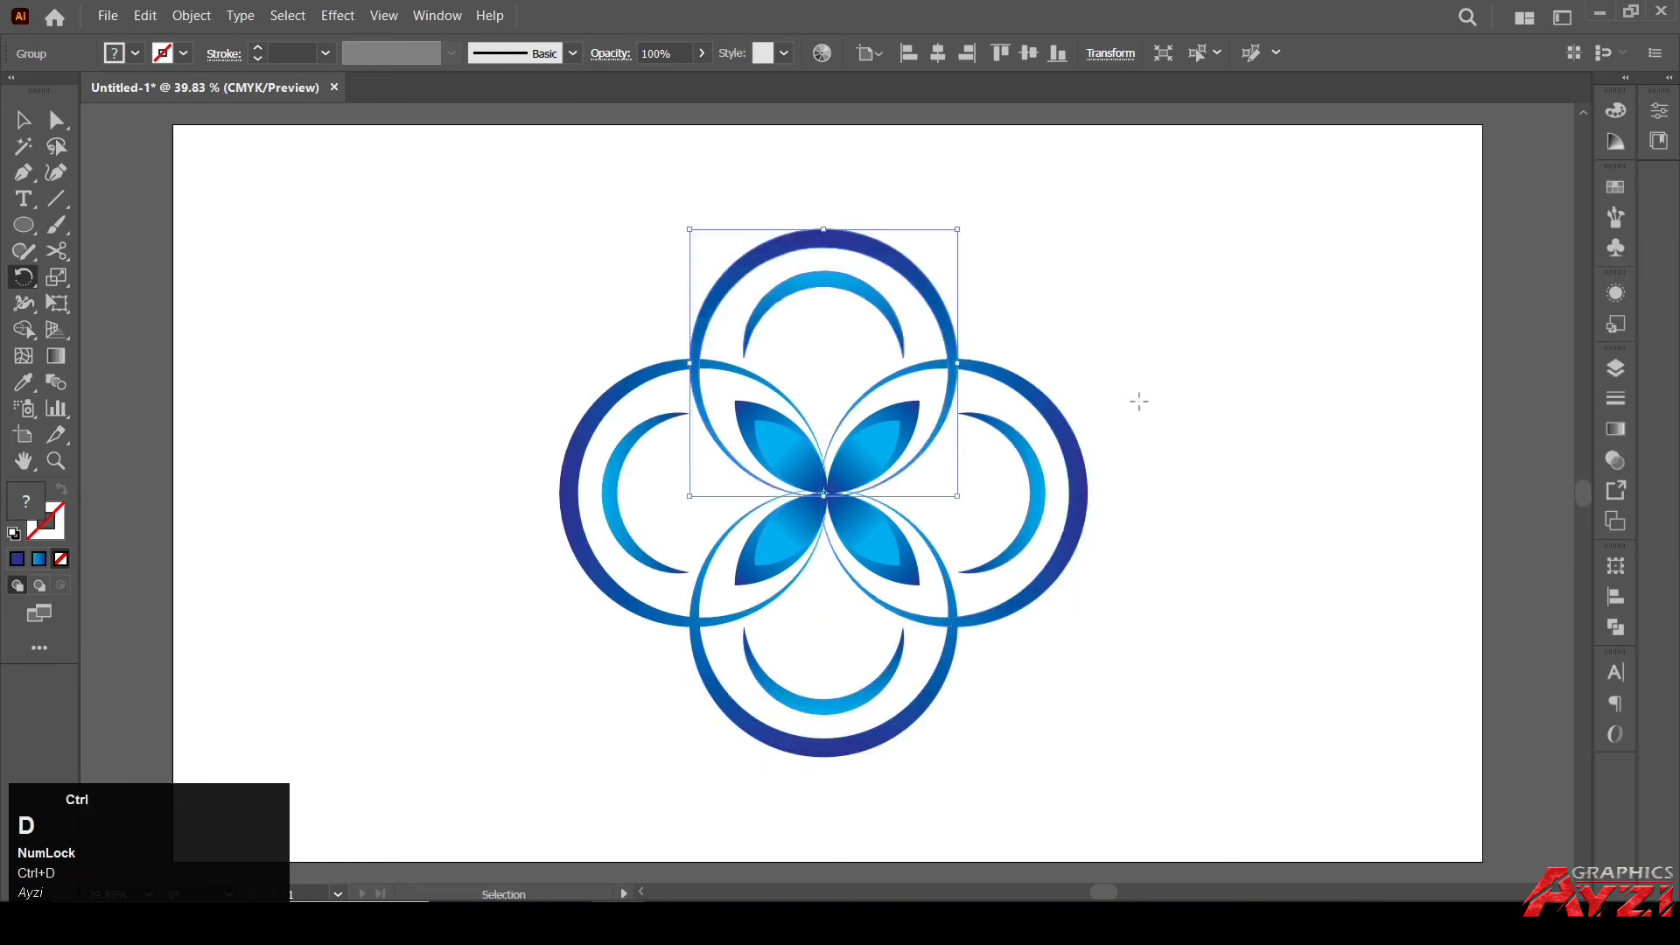
click(23, 120)
click(467, 232)
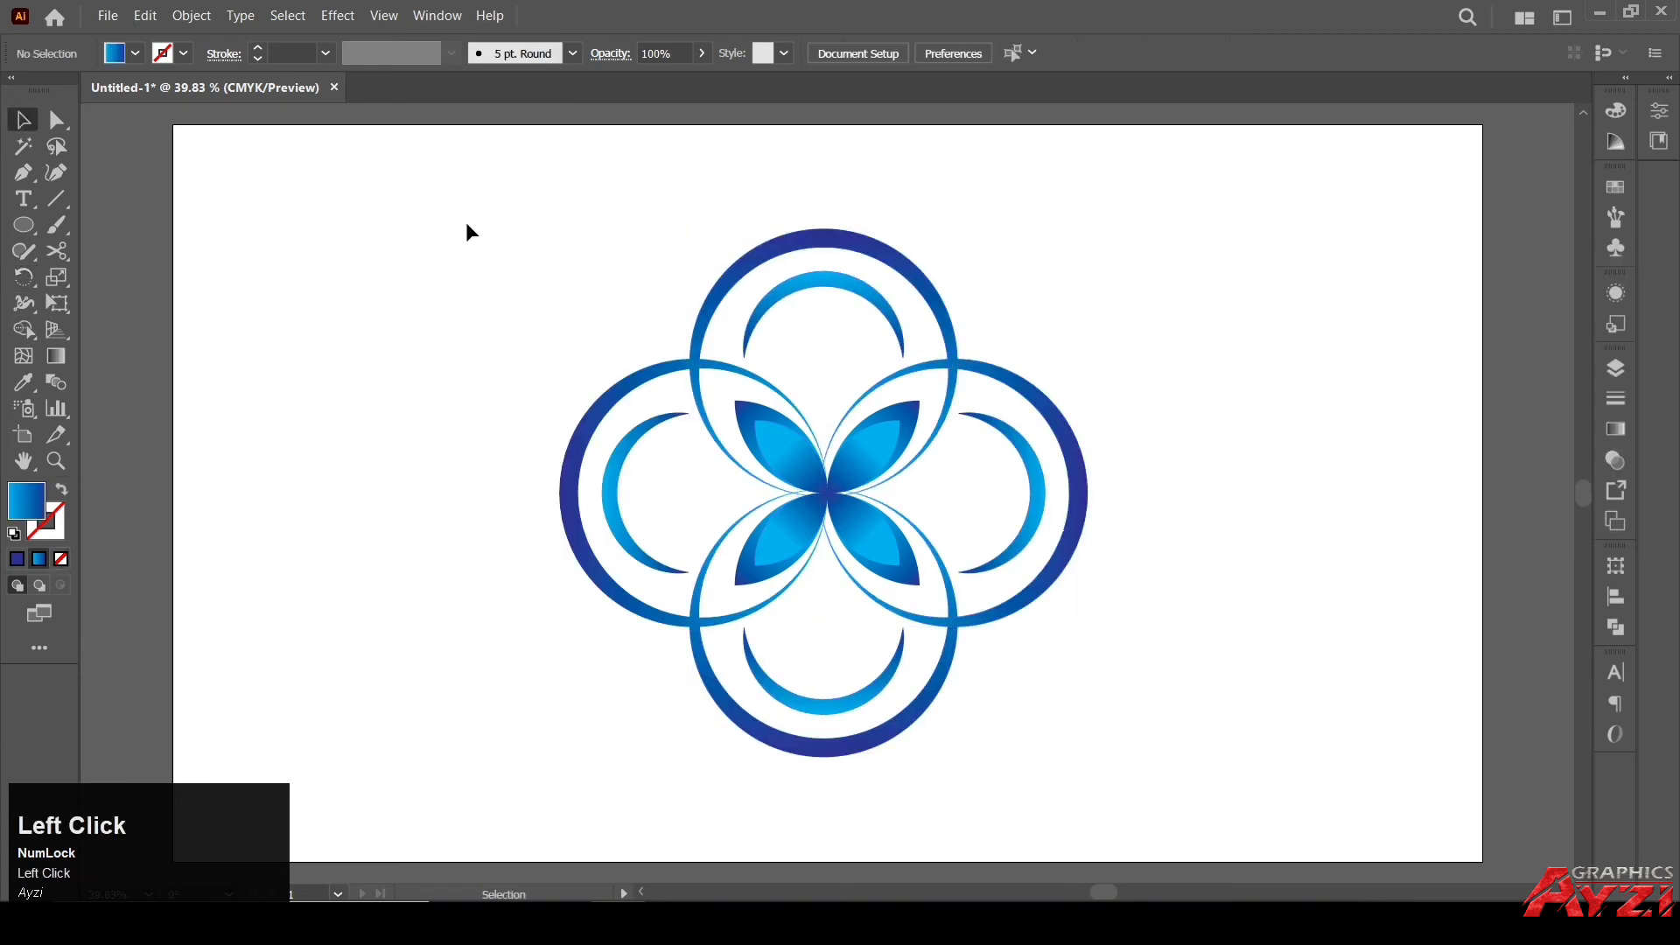
Select all four ring groups and the petals and group them into one logo.
drag(466, 232, 1164, 796)
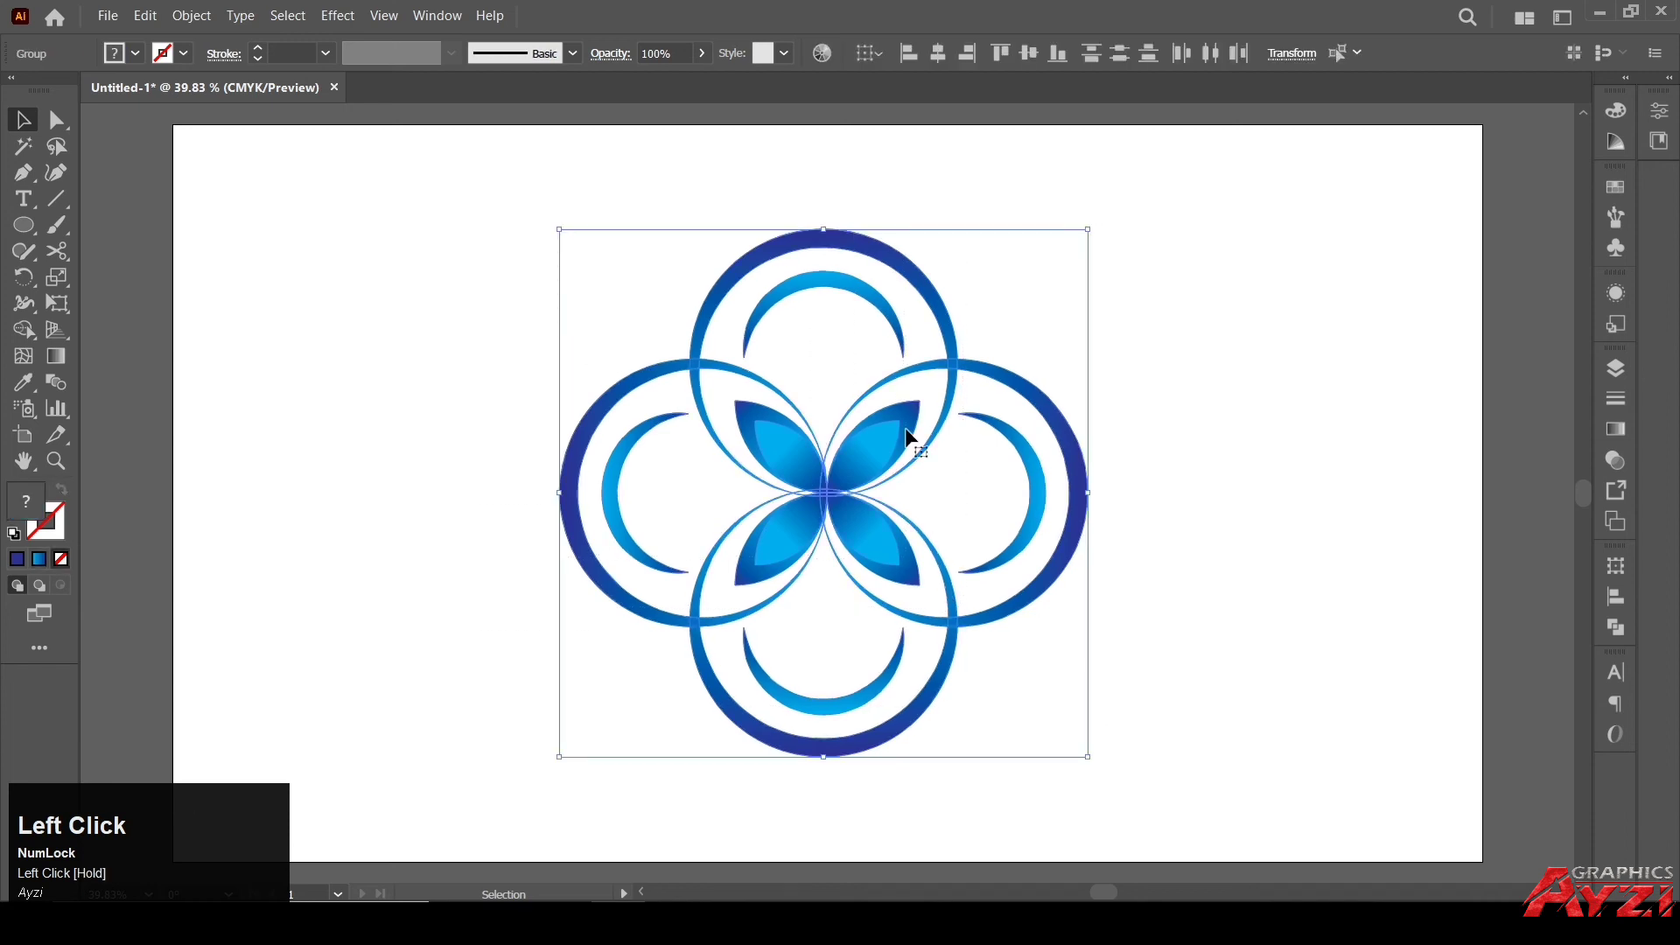
right_click(910, 438)
click(1016, 663)
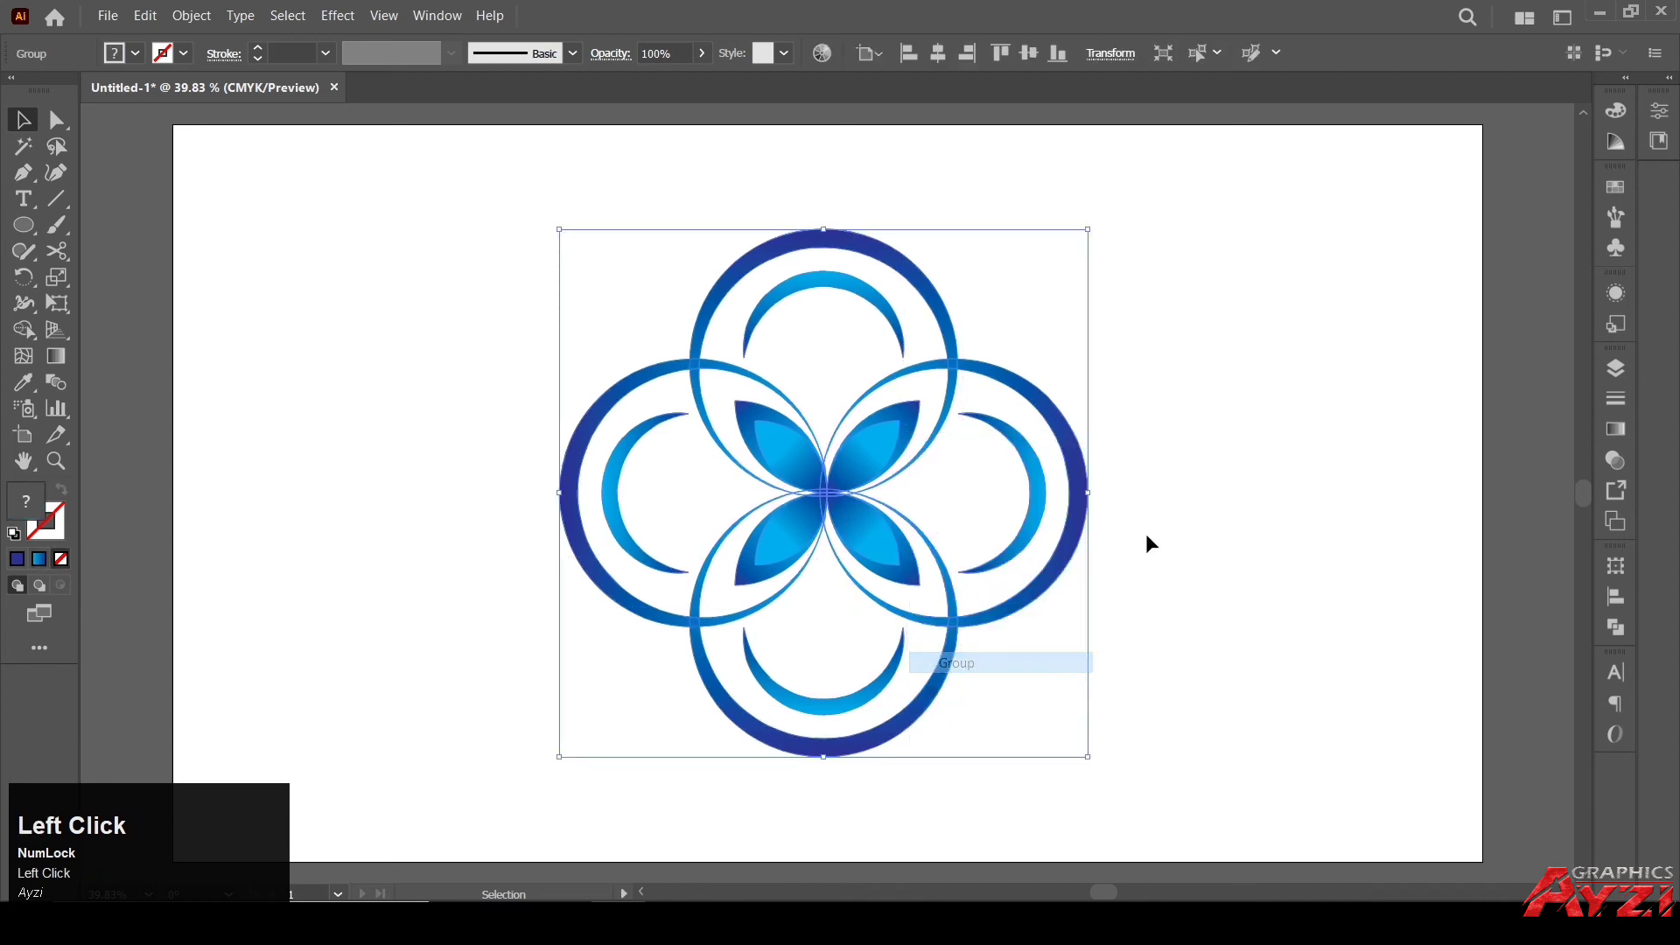
click(1230, 470)
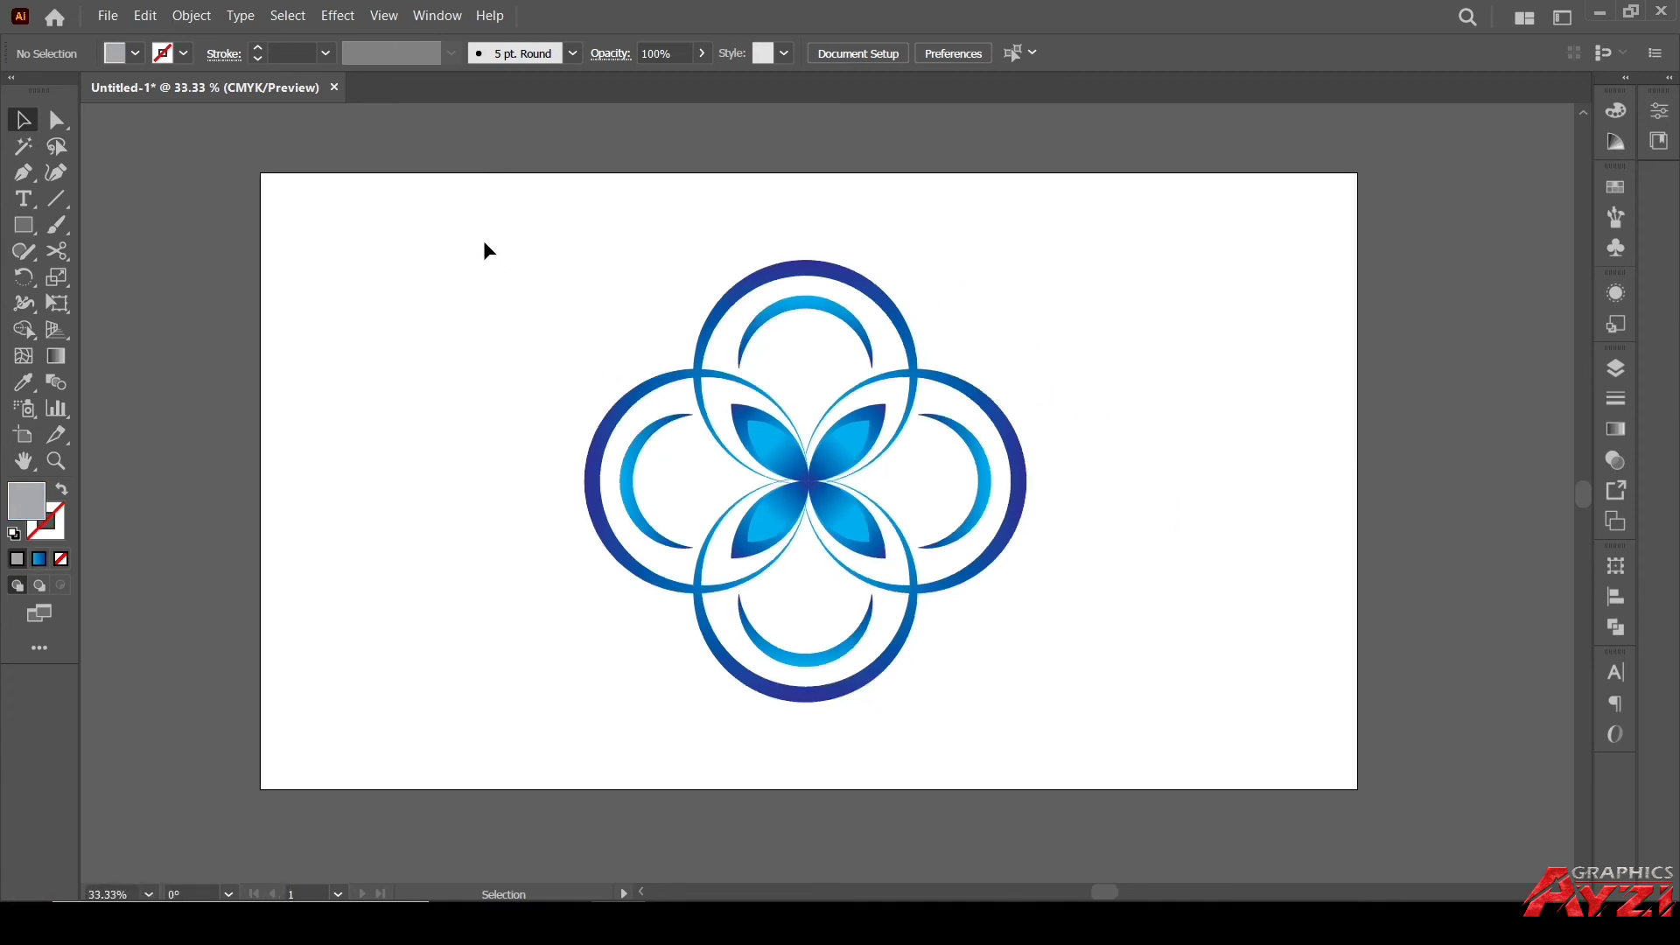
Copy the finished logo, switch to Photoshop and open the contents of the logo smart object in 371.psd.
drag(481, 233, 1102, 683)
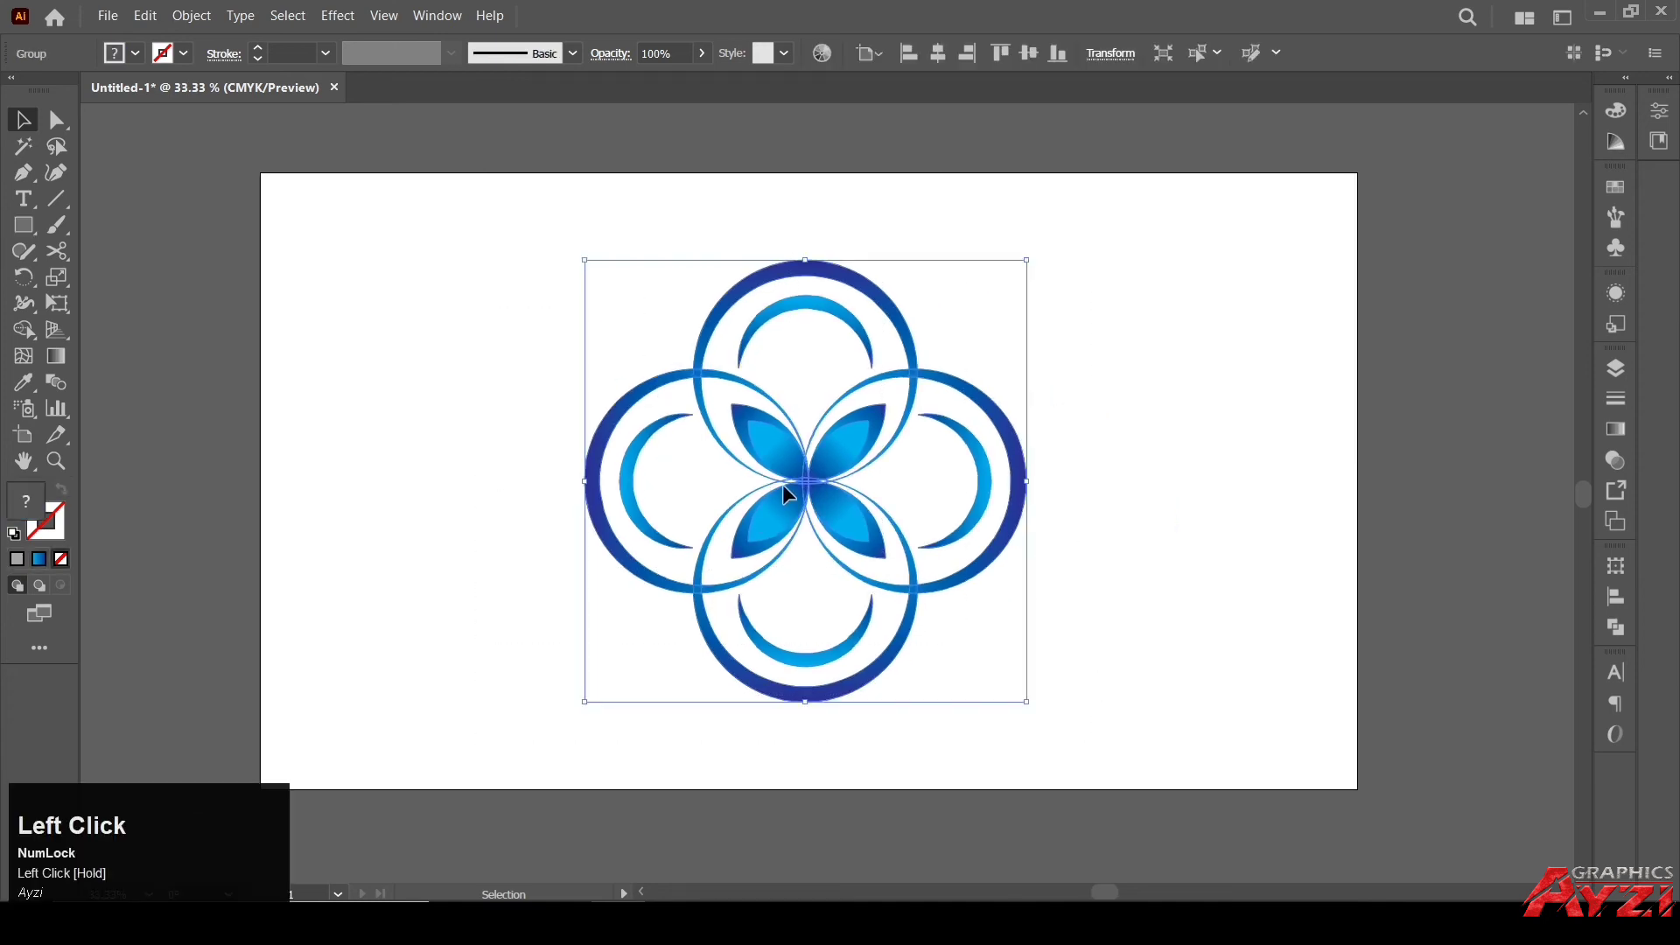
key(ctrl+c)
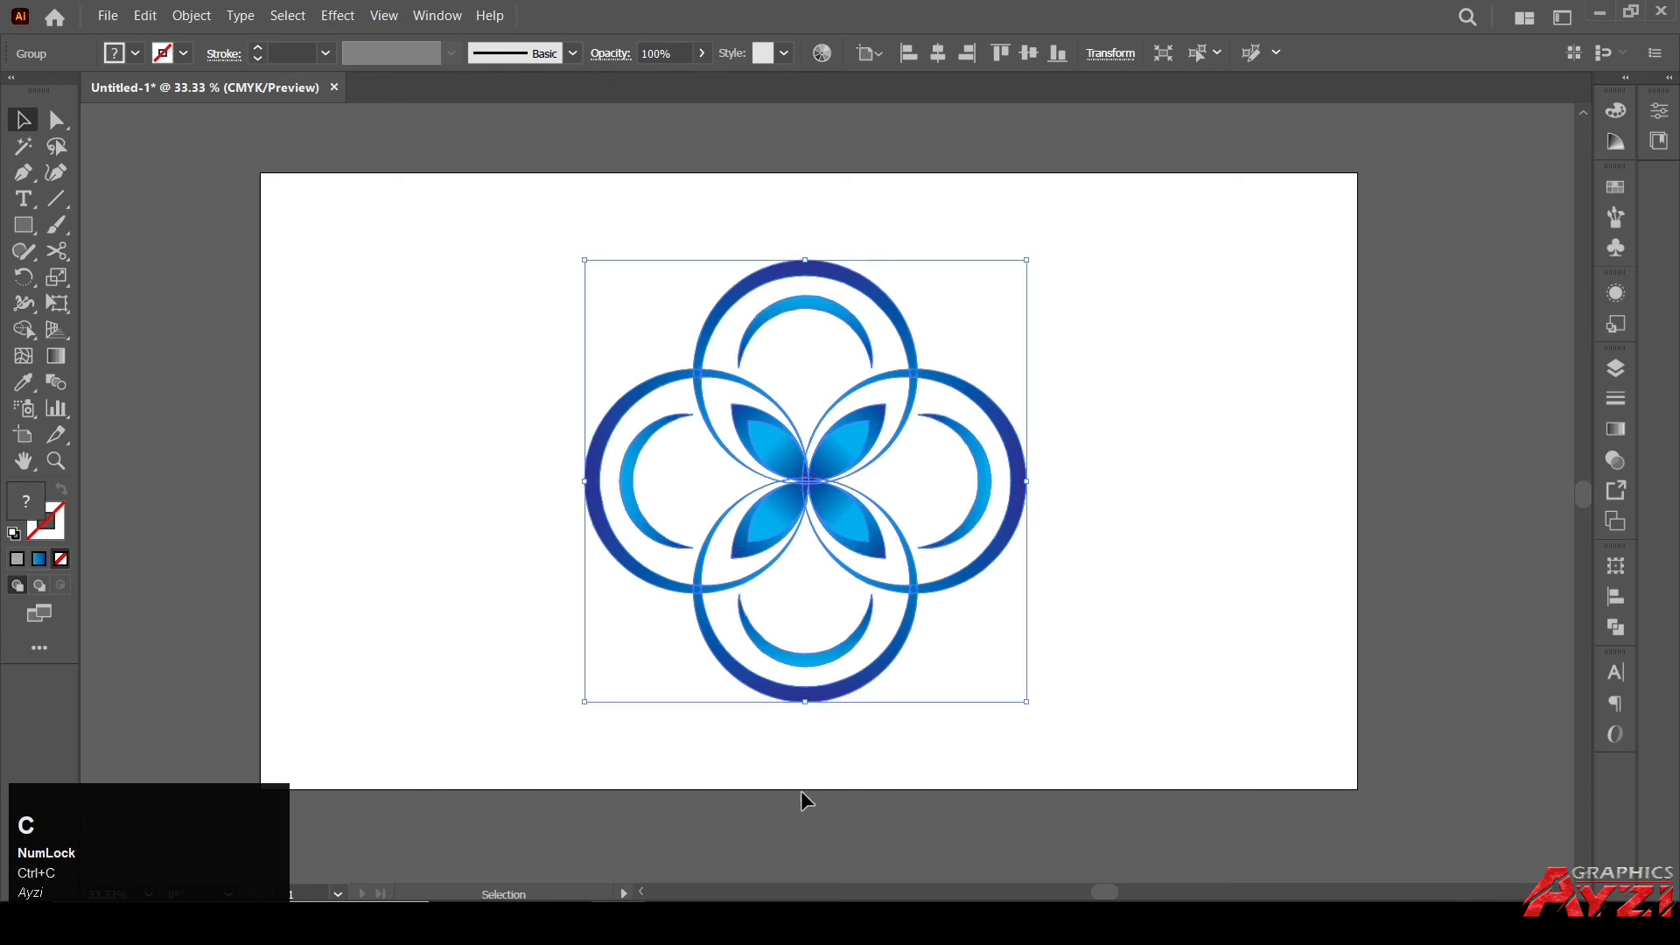
click(754, 917)
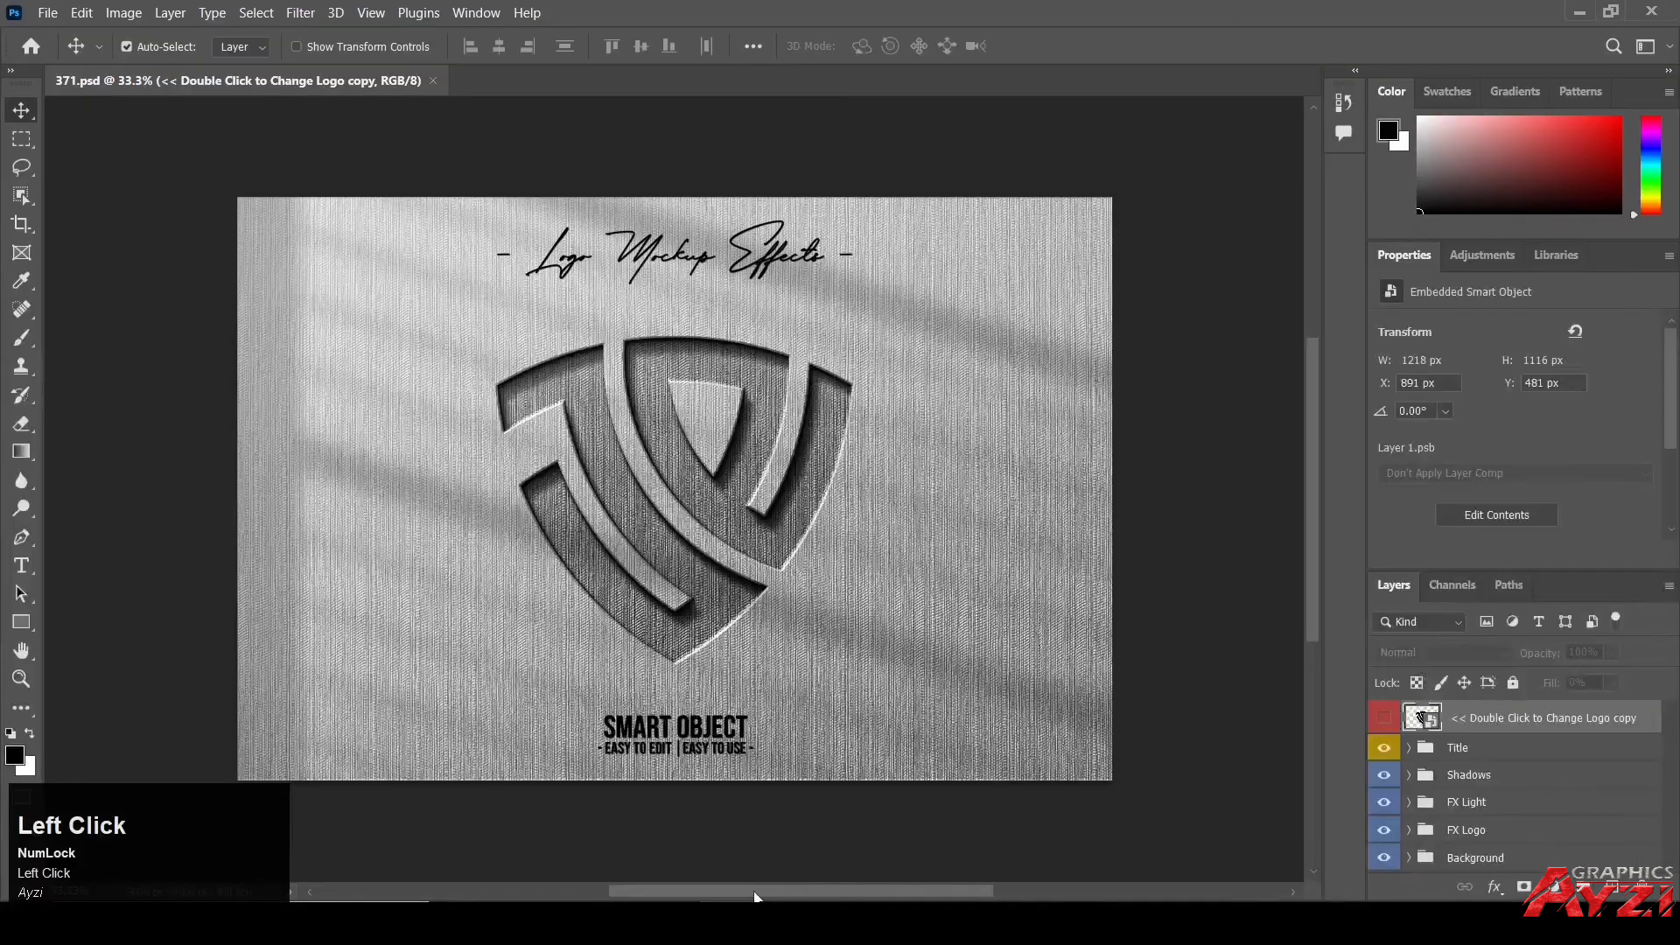
double_click(1430, 717)
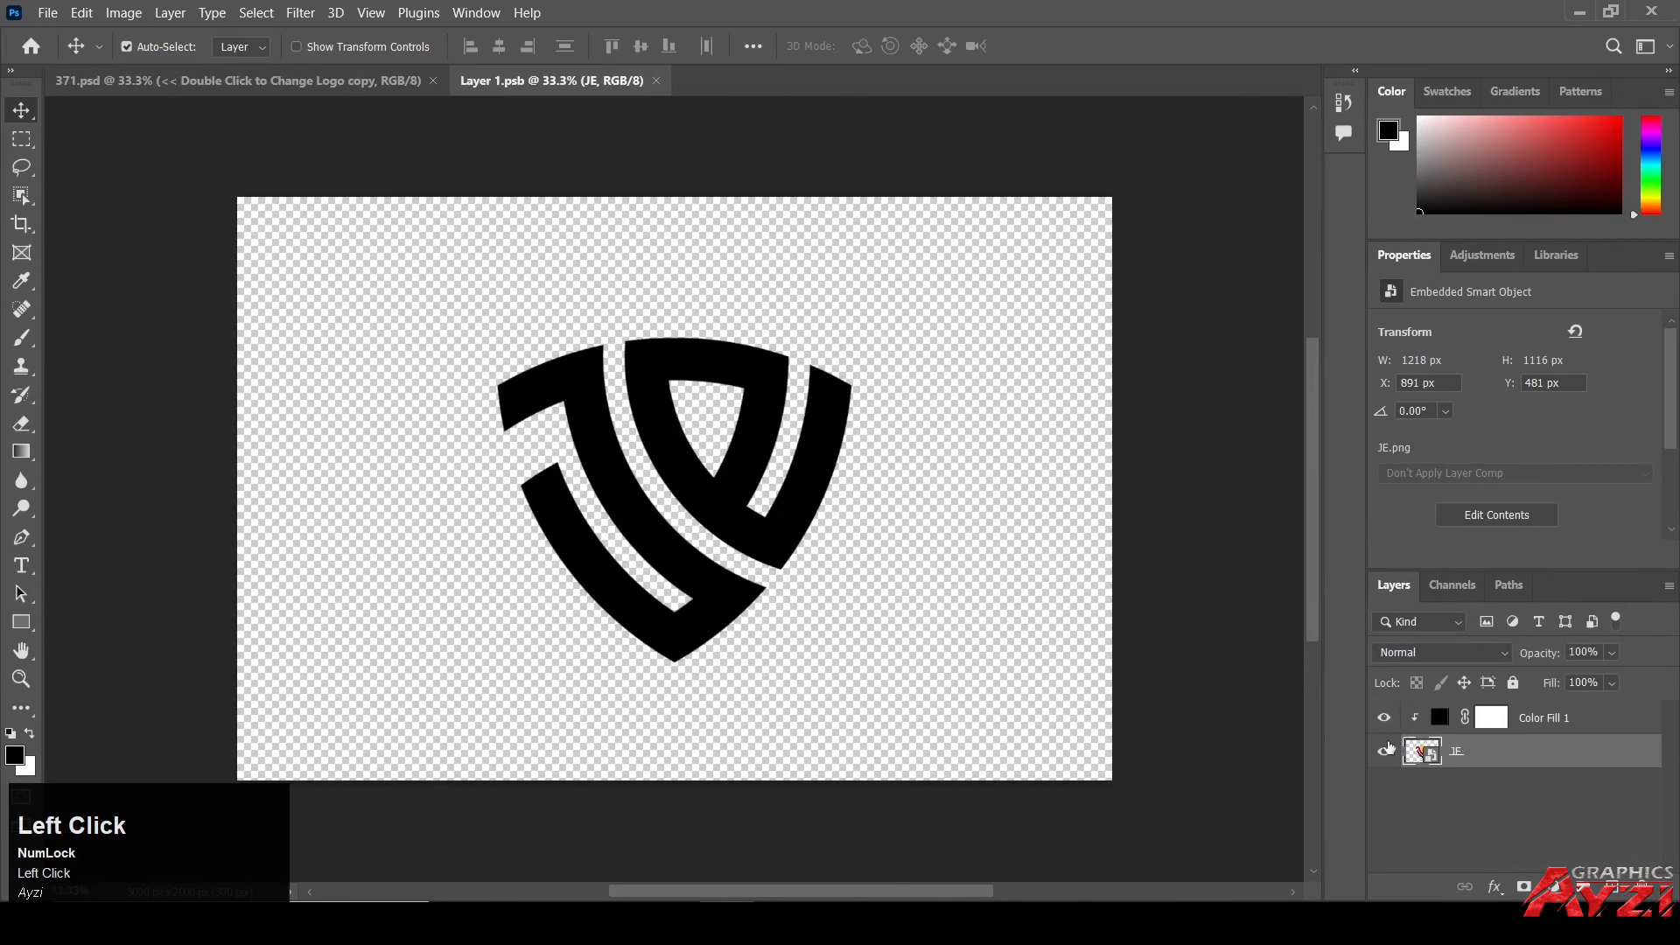
Hide the JE layer and paste the logo as a smart object.
click(1385, 750)
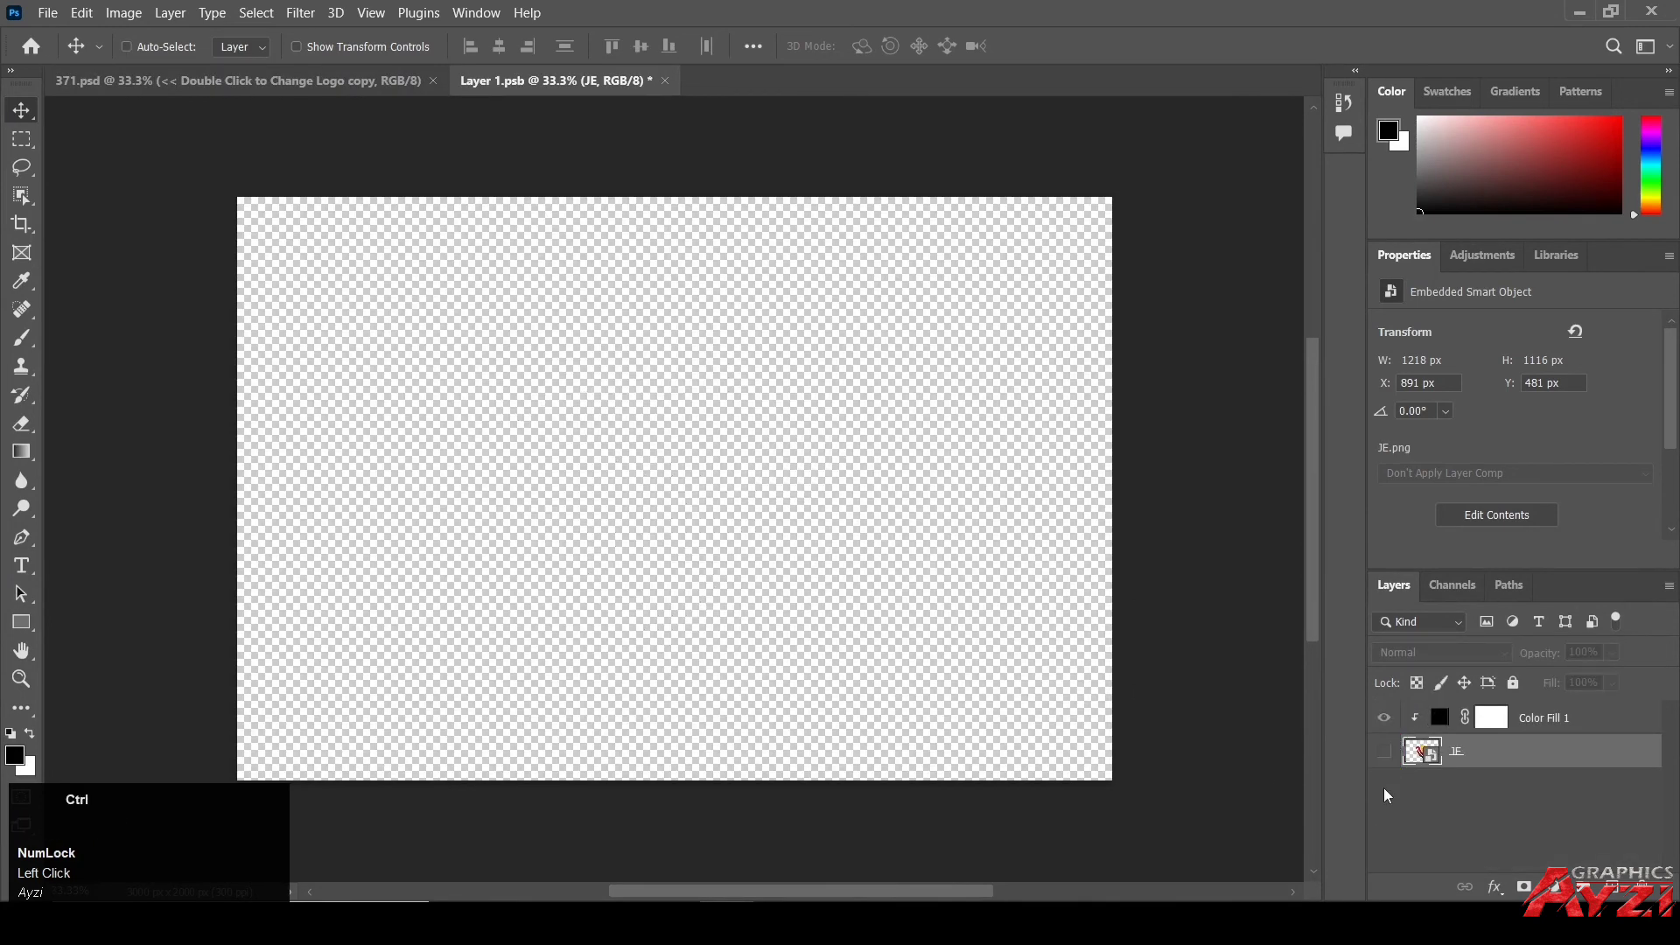
key(ctrl+v)
click(932, 245)
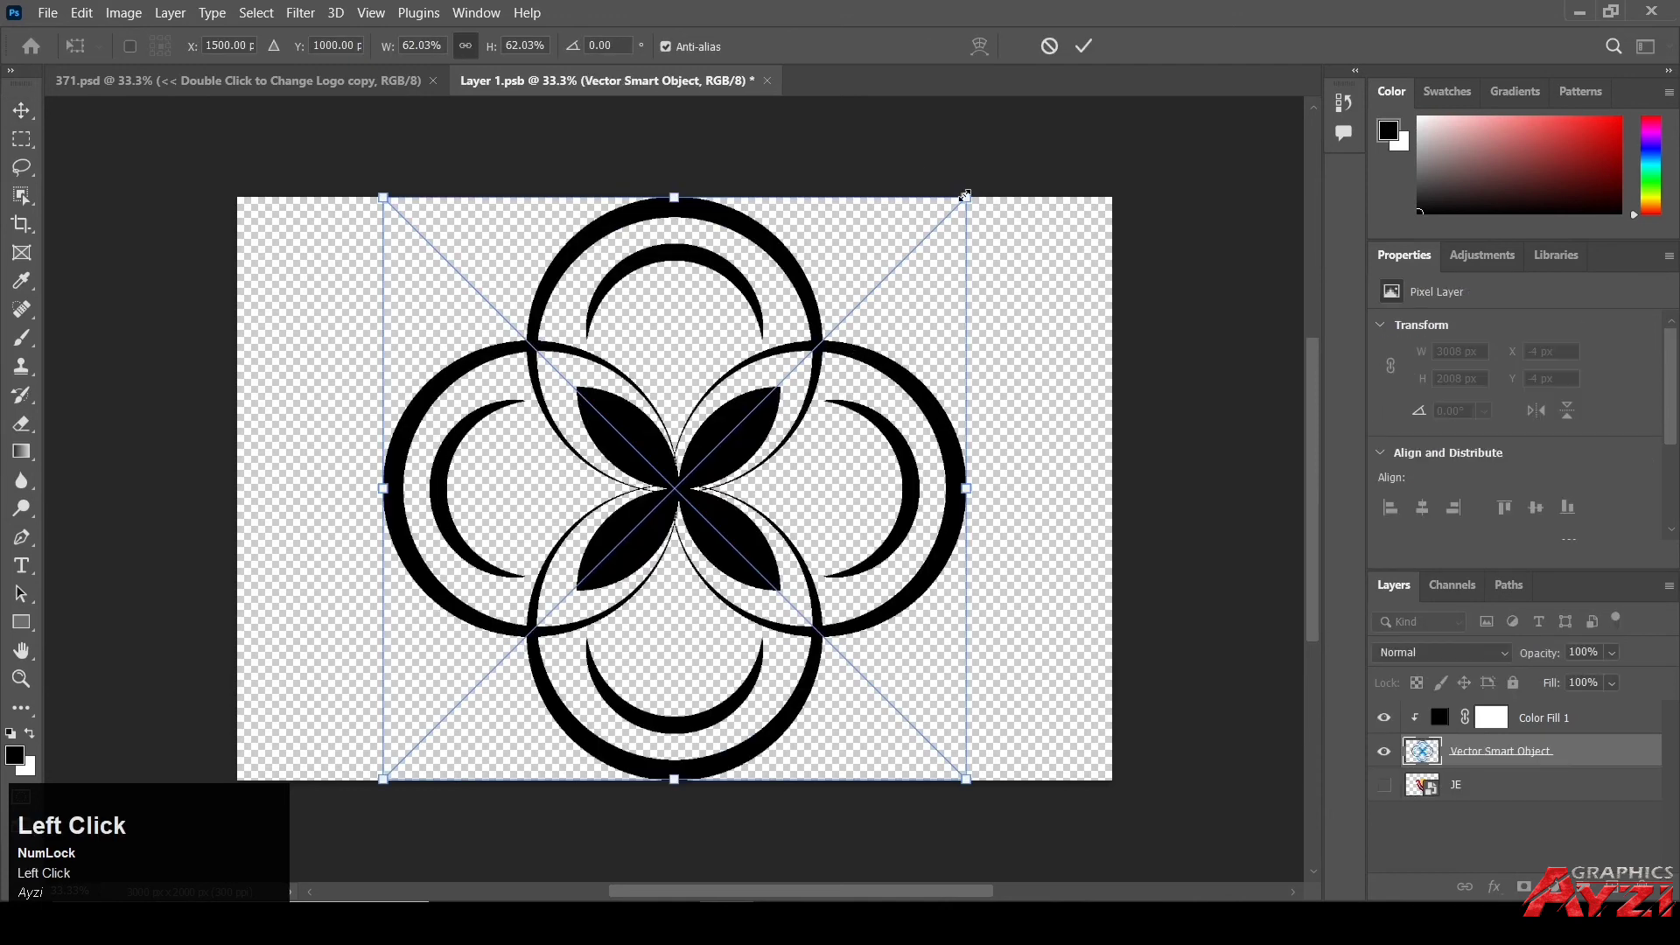
Scale the pasted logo proportionally to 45.85% and centre it on the canvas at X 1500, Y 1000.
drag(966, 195, 813, 344)
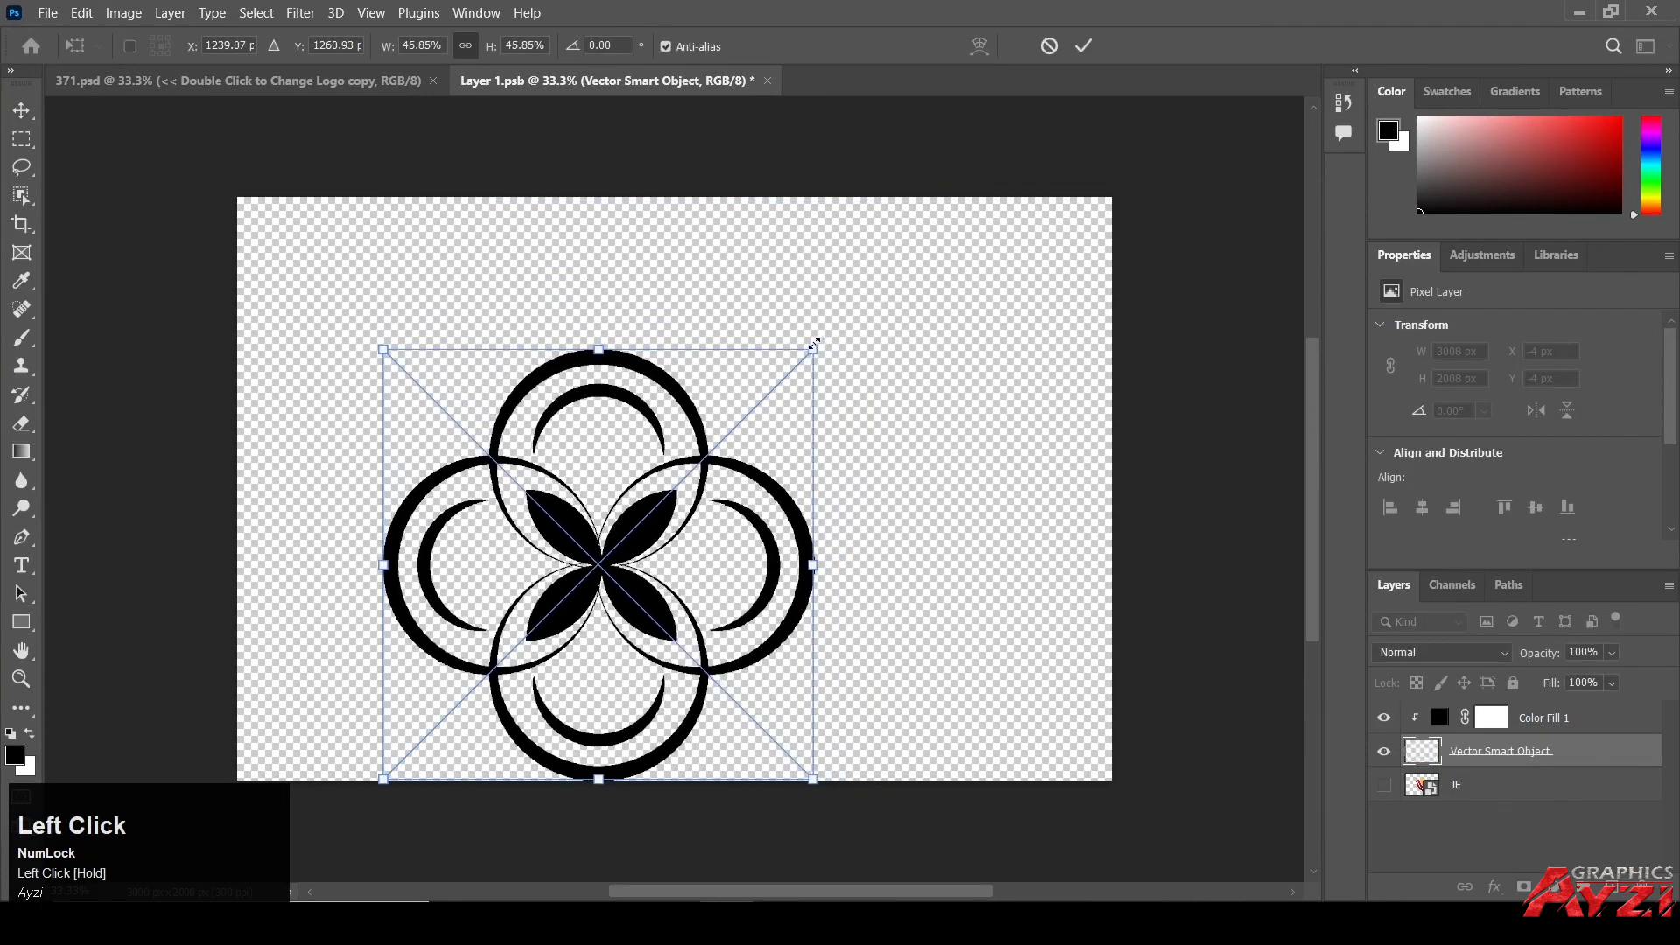
drag(596, 571, 679, 491)
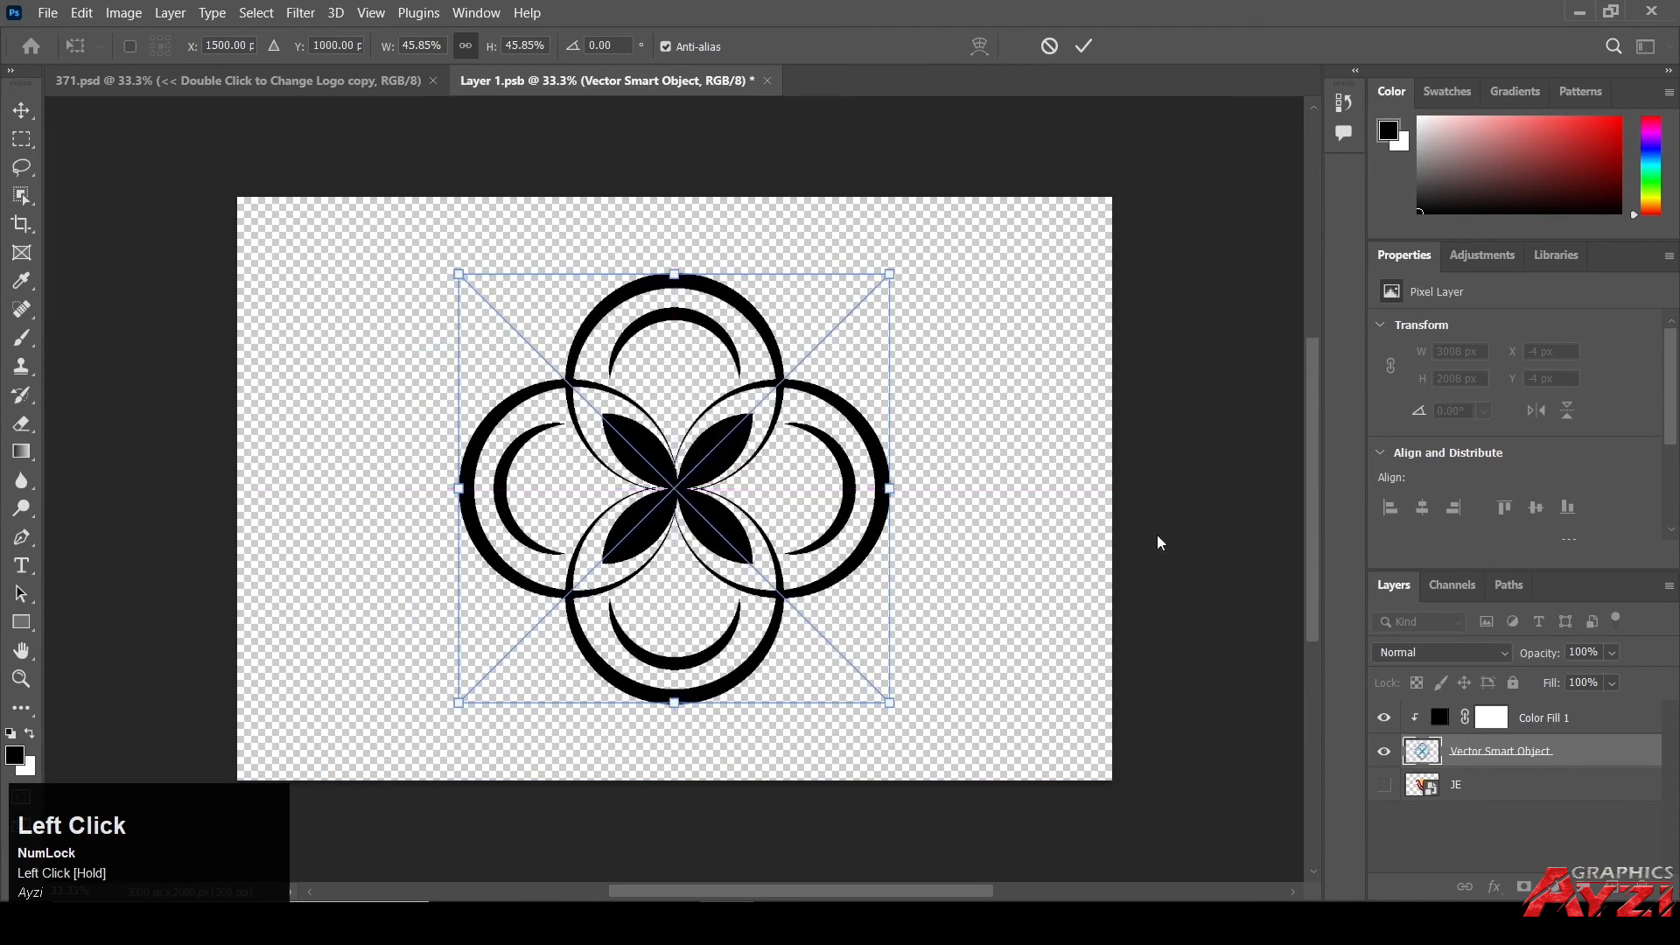
Hide the Color Fill 1 layer, save the smart object's contents and return to the 371.psd mockup.
click(1384, 717)
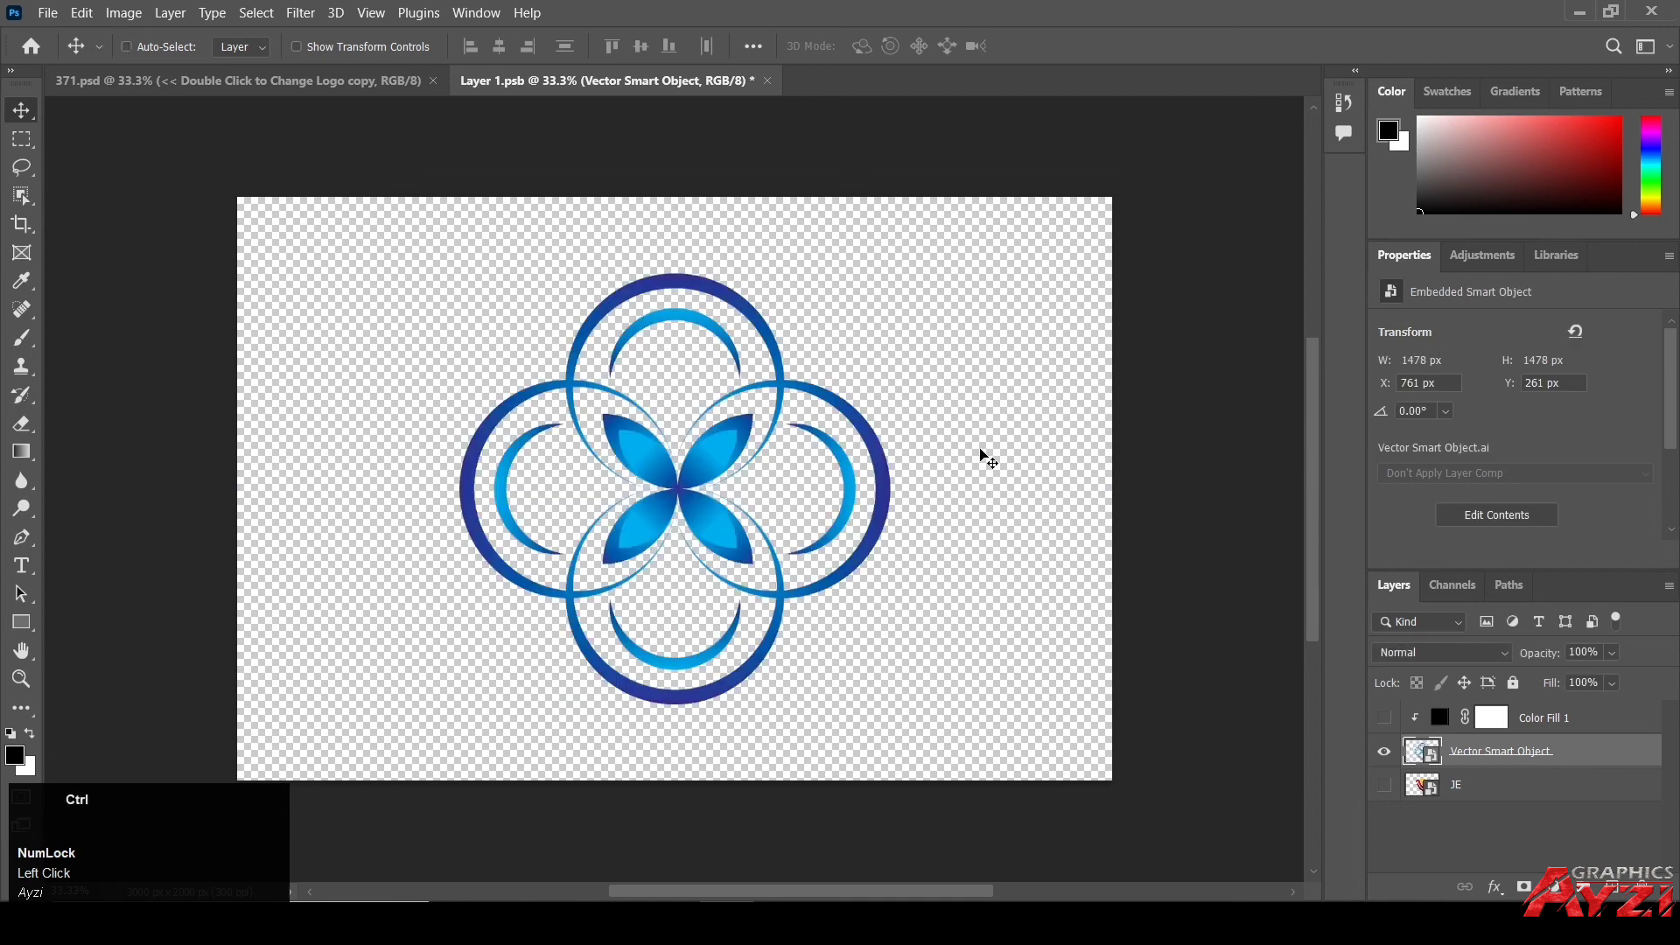
key(ctrl+s)
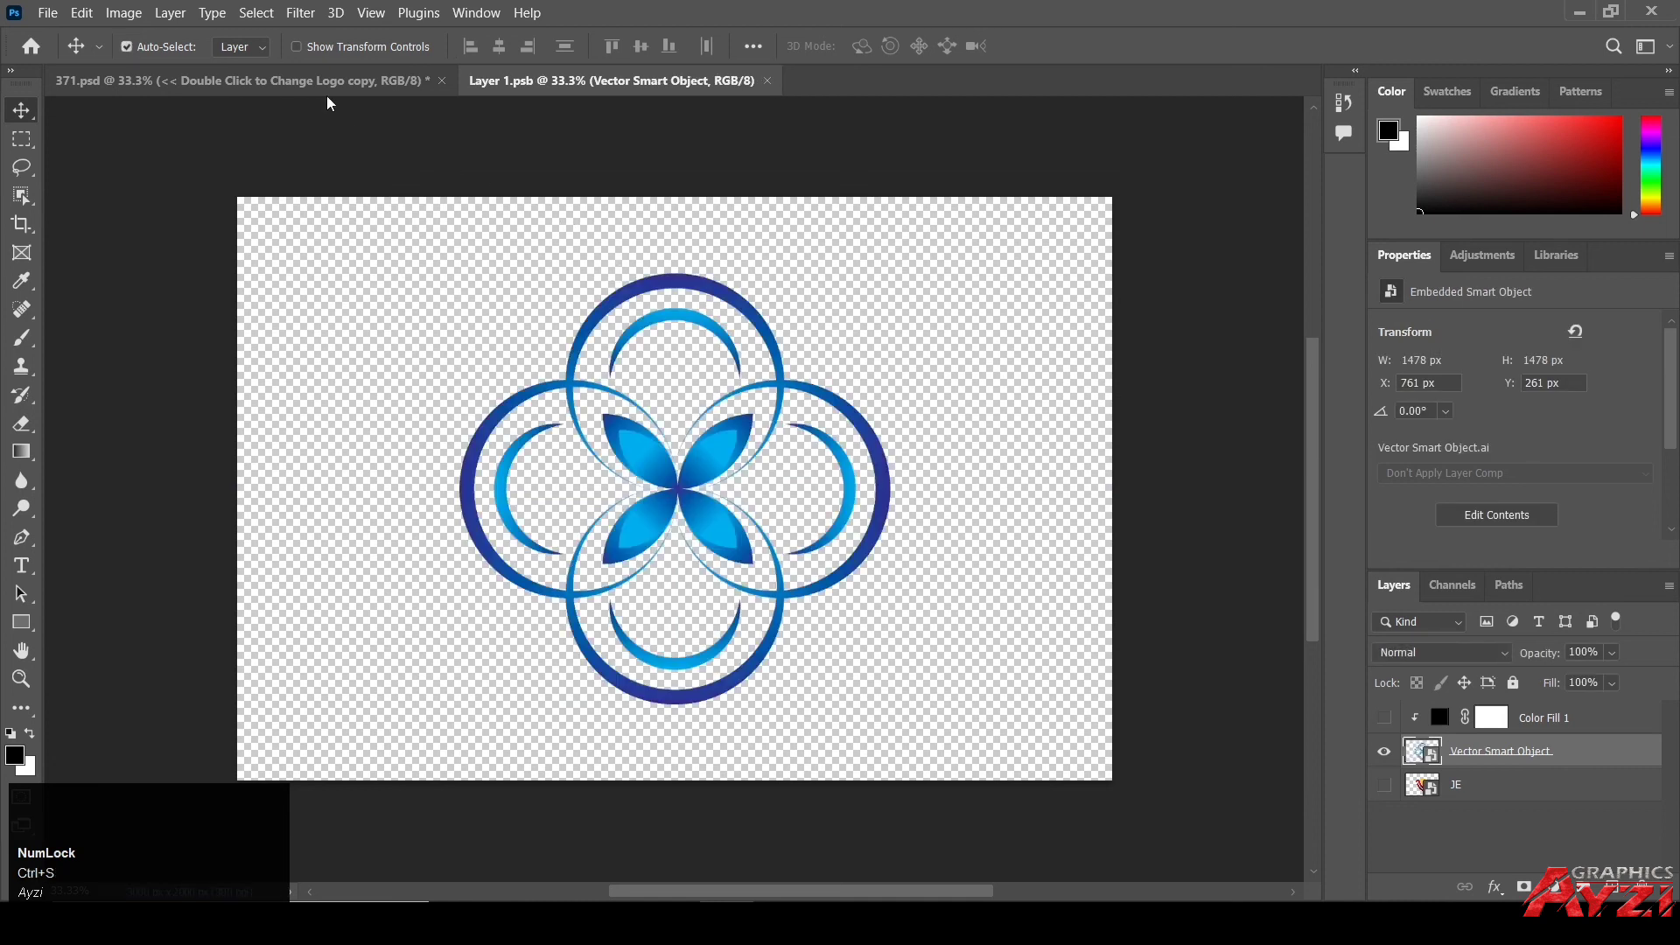
click(329, 84)
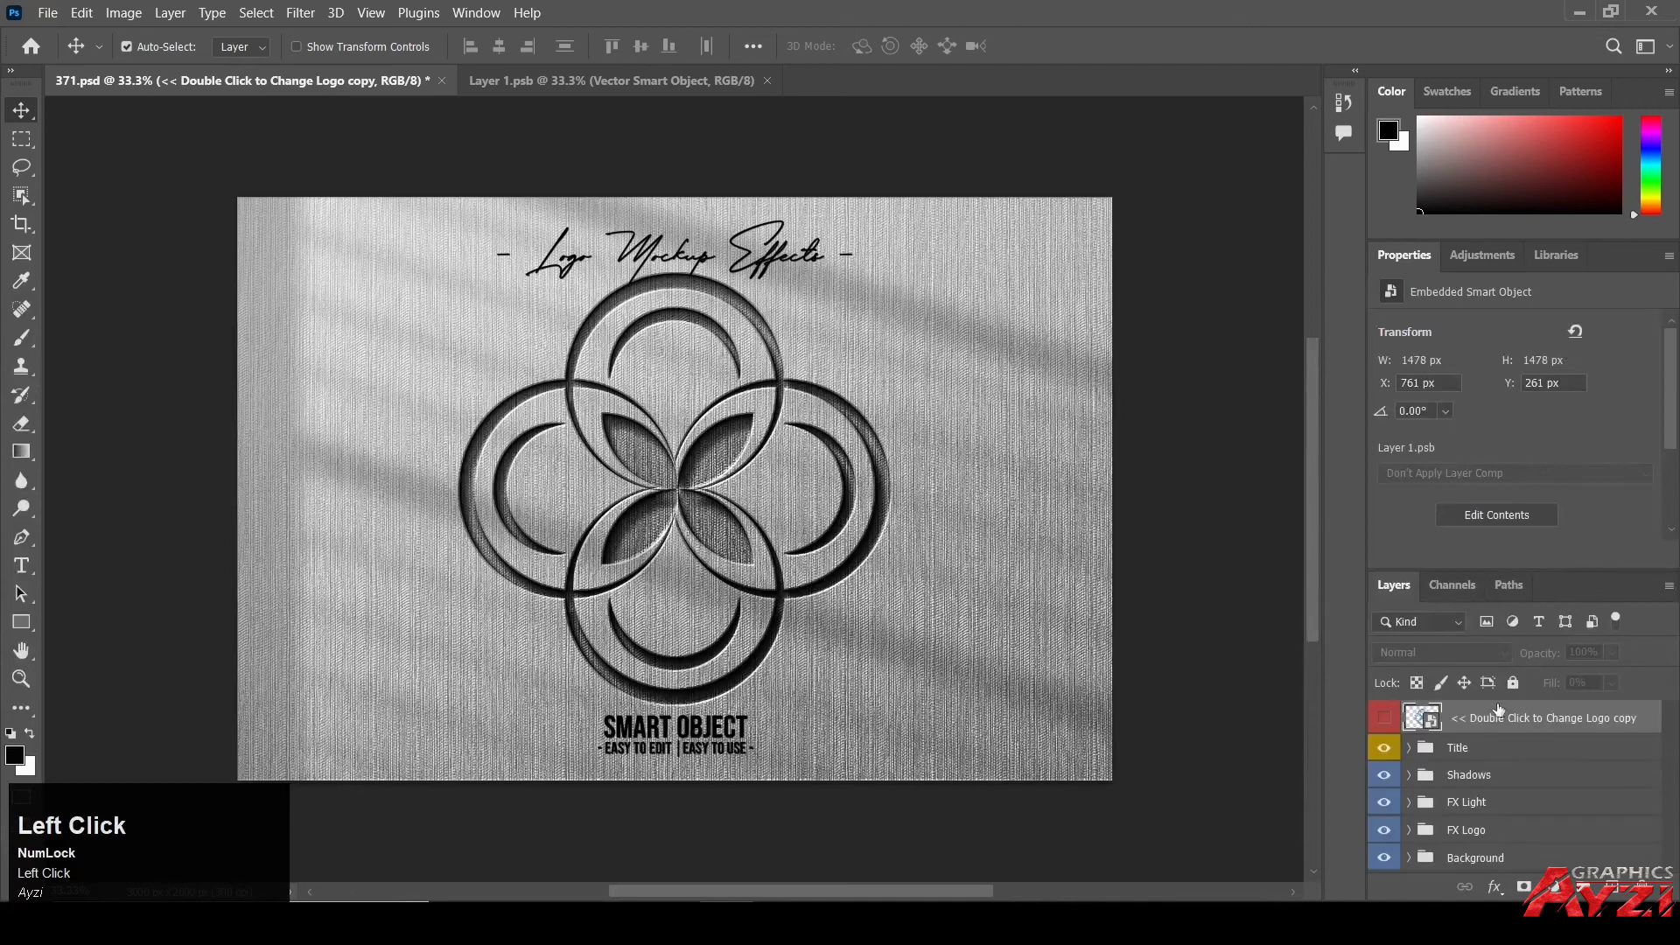
Hide the Background copy texture layer inside the FX Logo group and collapse the group.
scroll(1429, 836, down, 1)
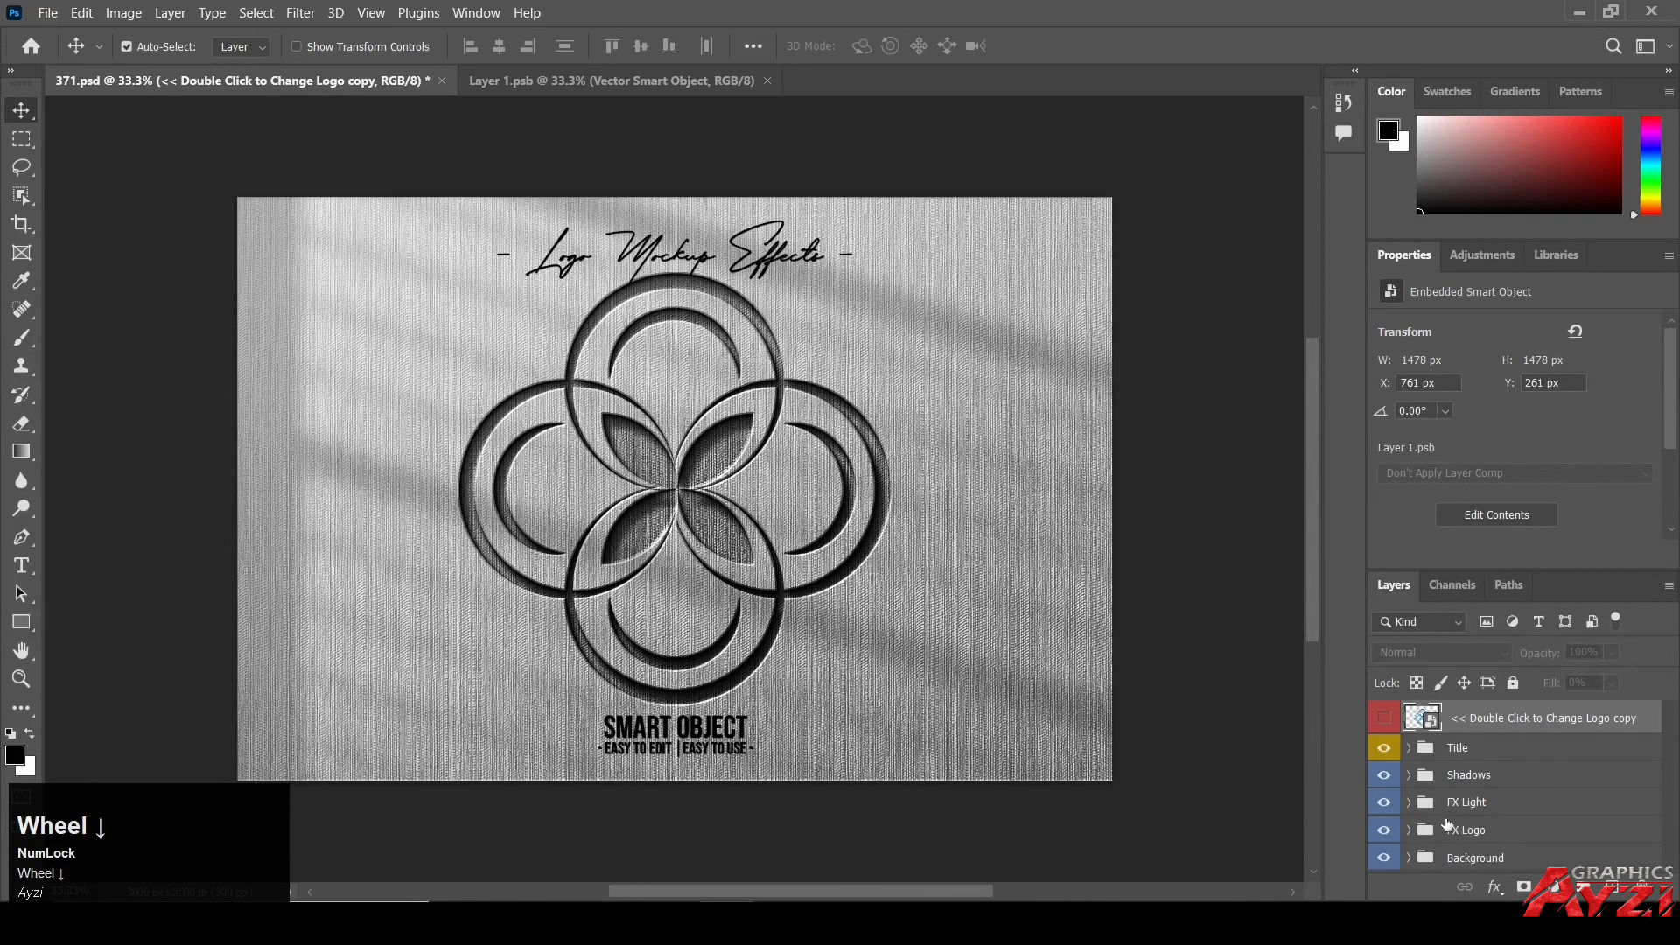
click(1410, 831)
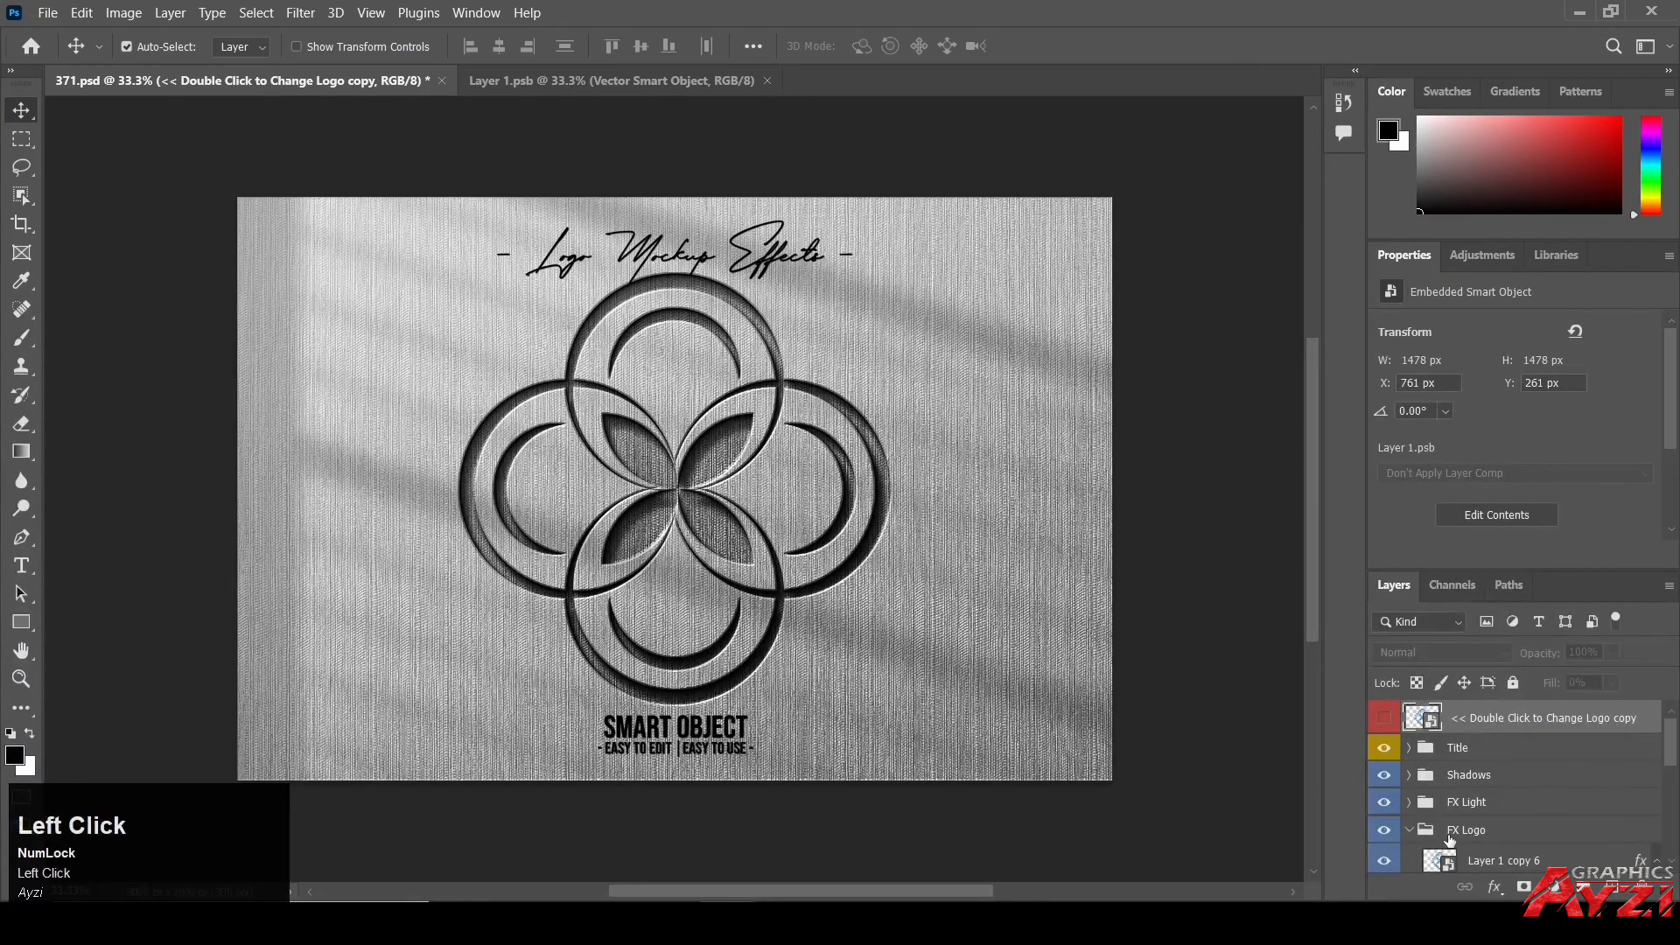
scroll(1453, 836, down, 4)
scroll(1453, 834, down, 5)
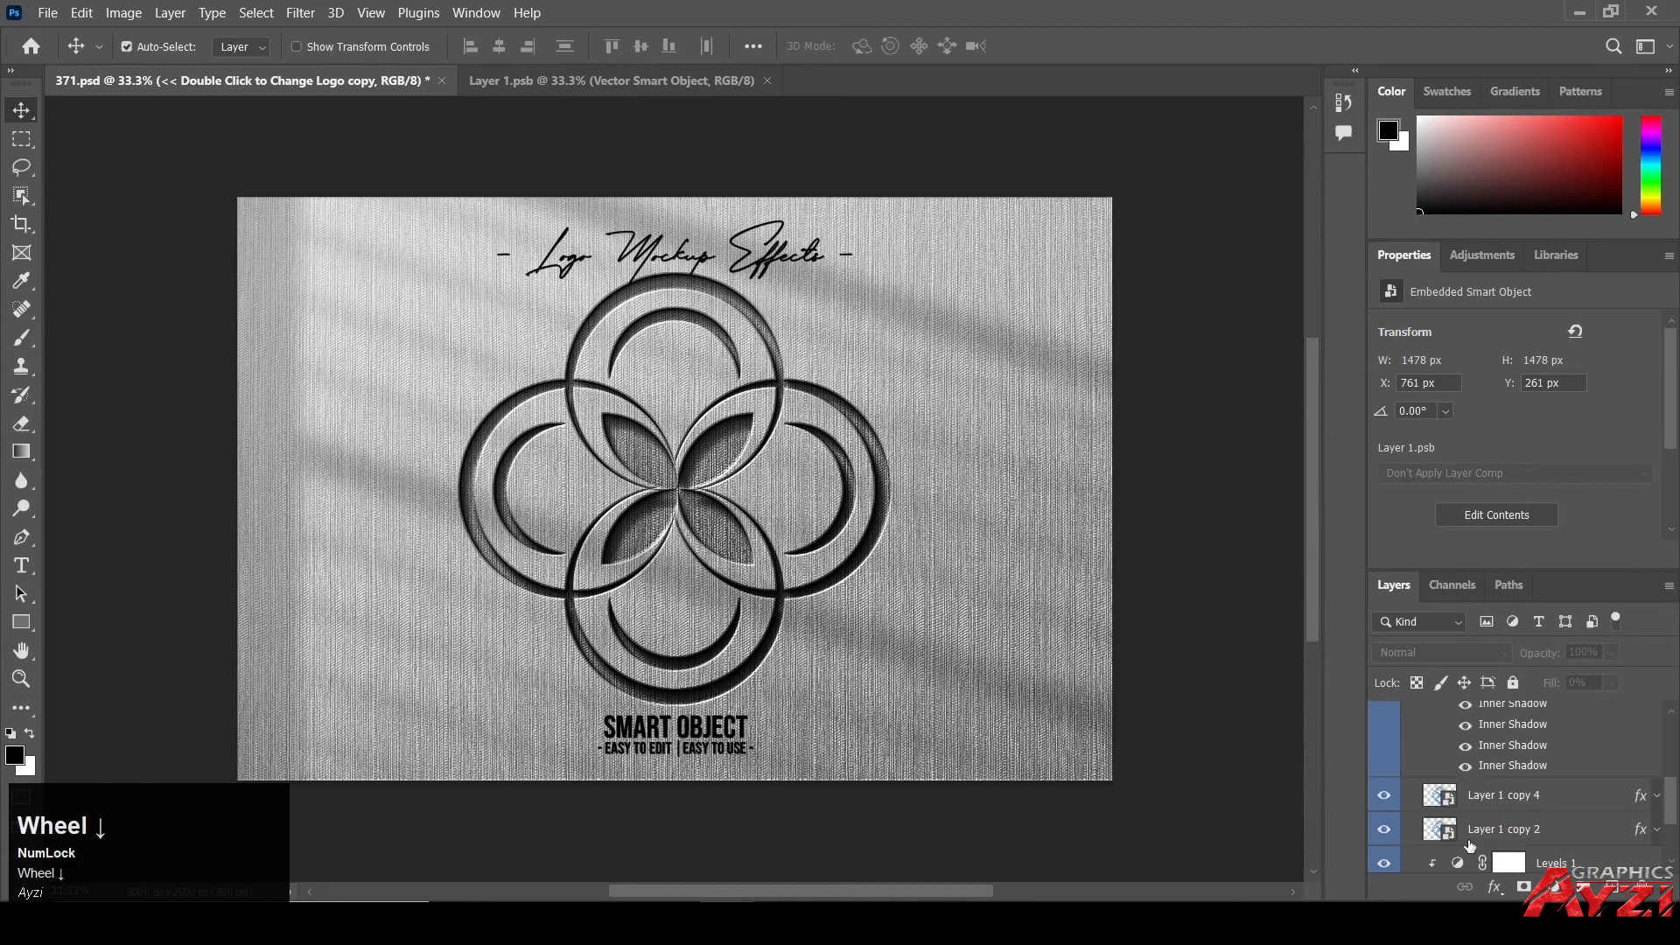
click(1386, 795)
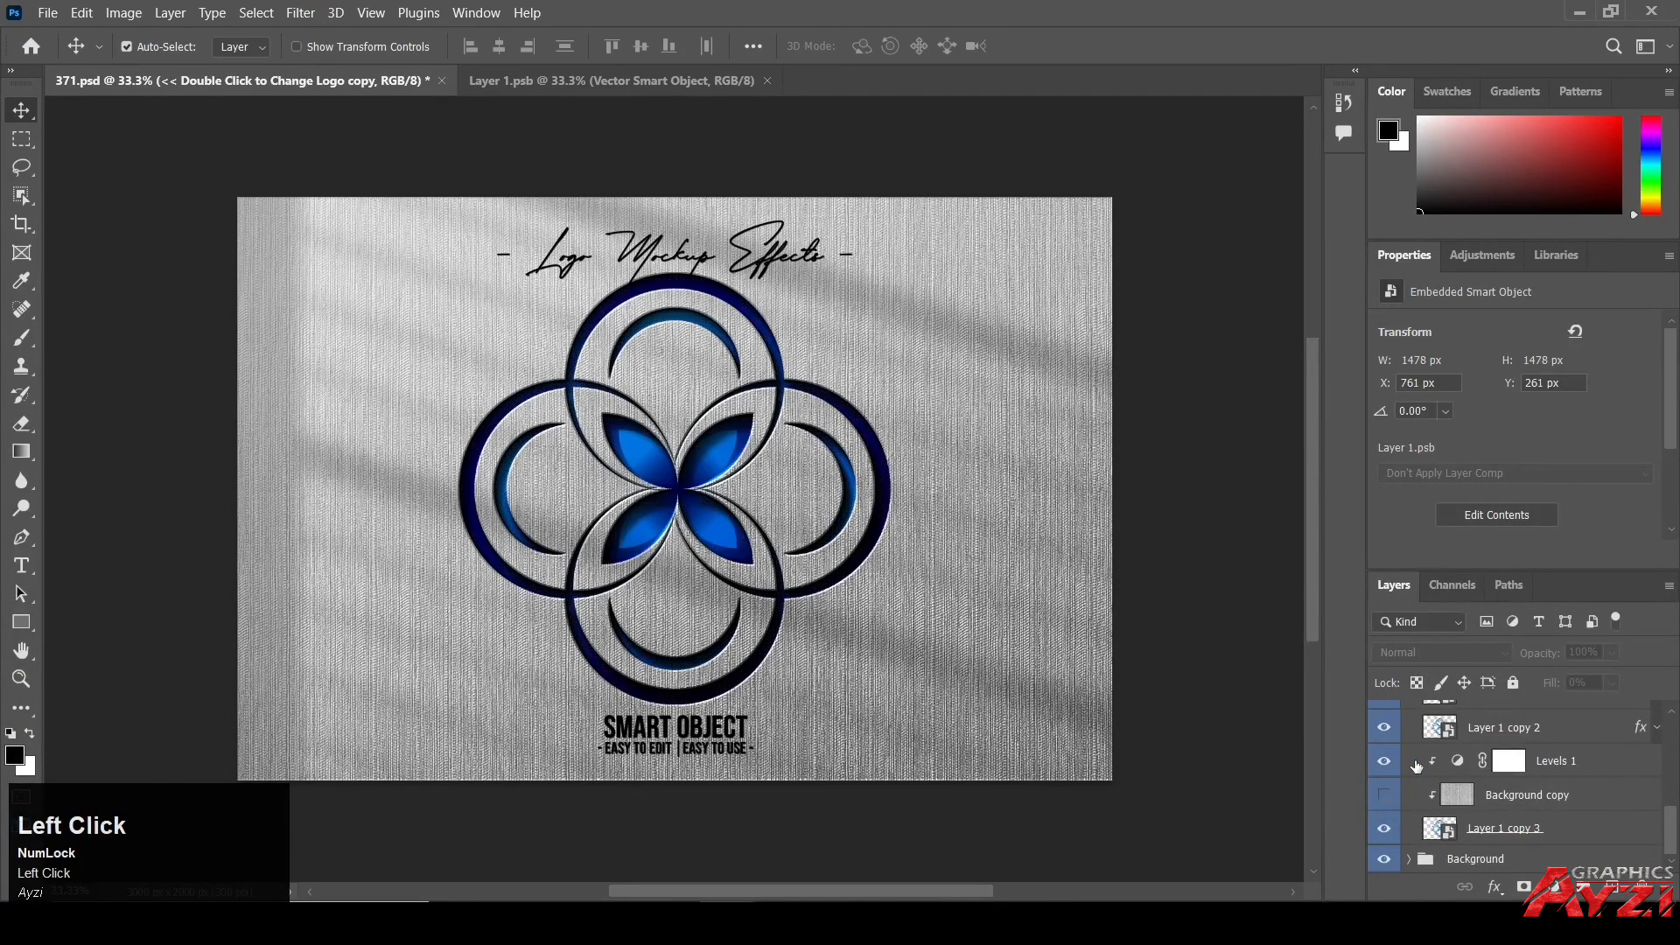
scroll(1417, 765, up, 6)
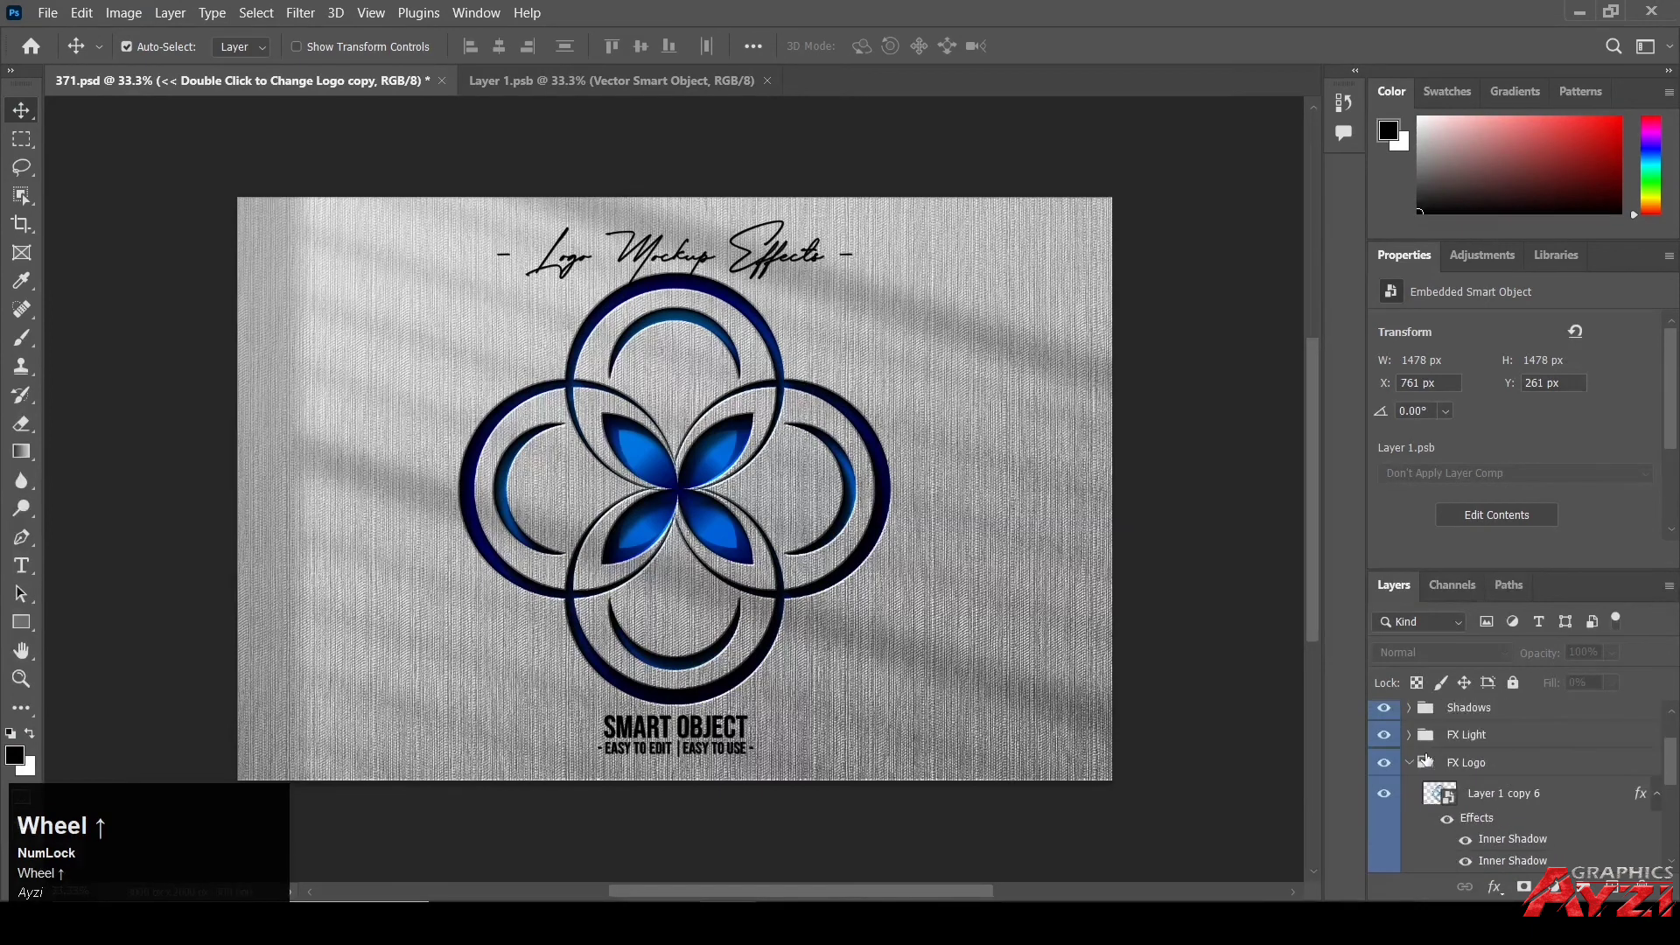
click(1411, 764)
scroll(1420, 773, up, 1)
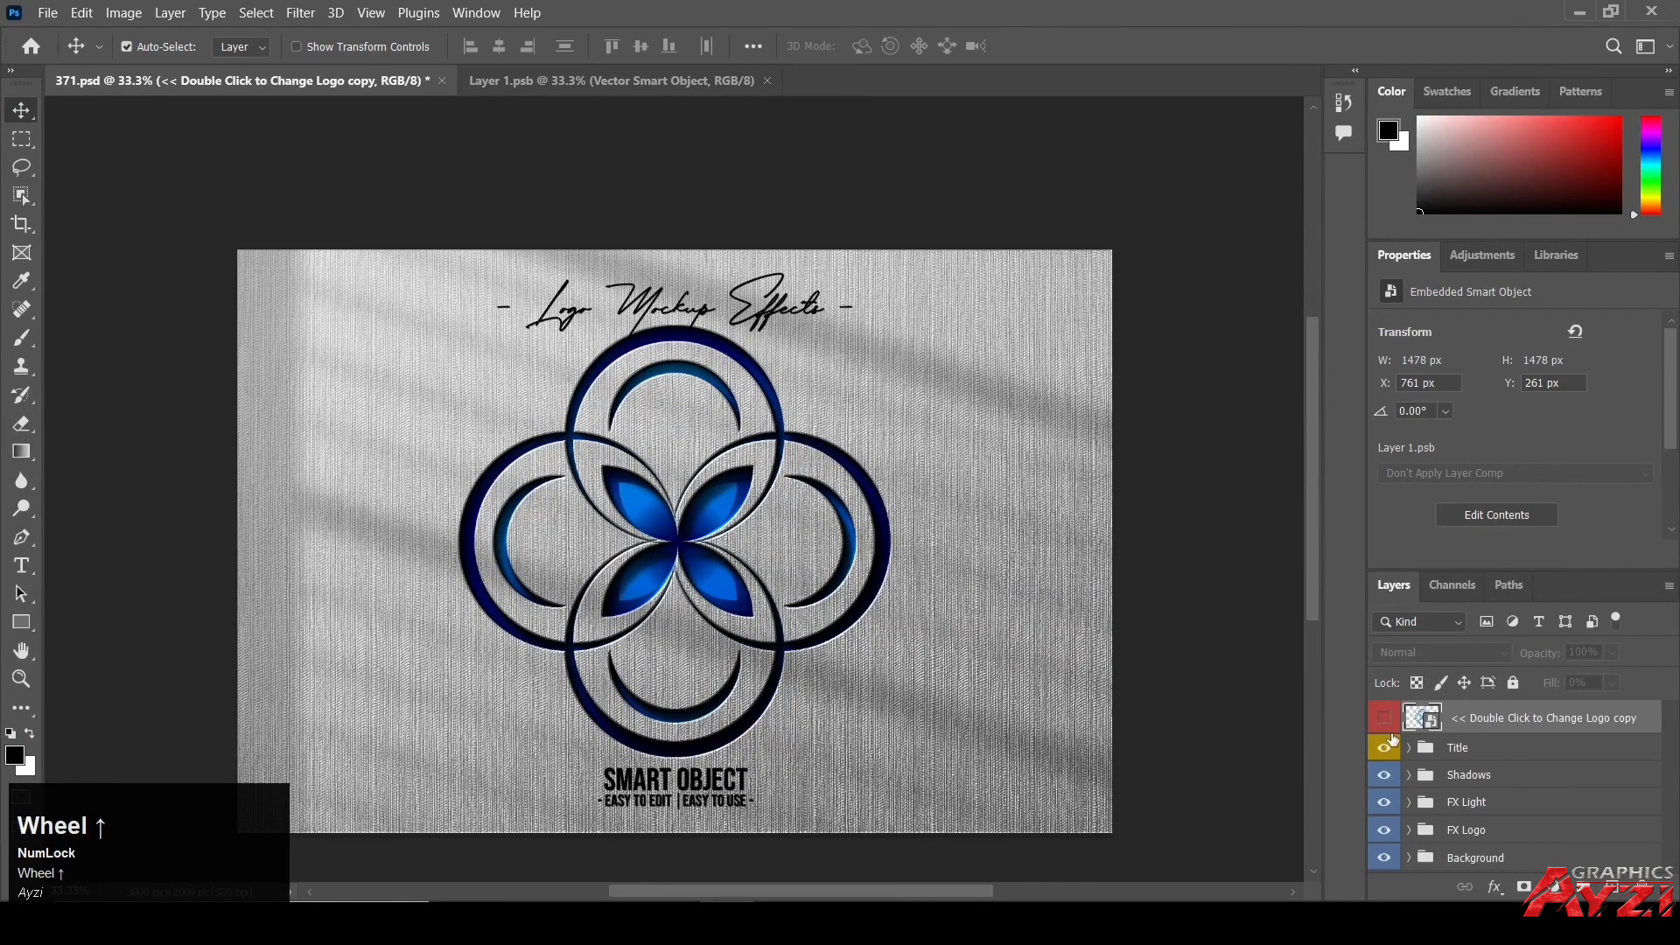
Hide the Title group and deselect all layers in the mockup.
click(1386, 750)
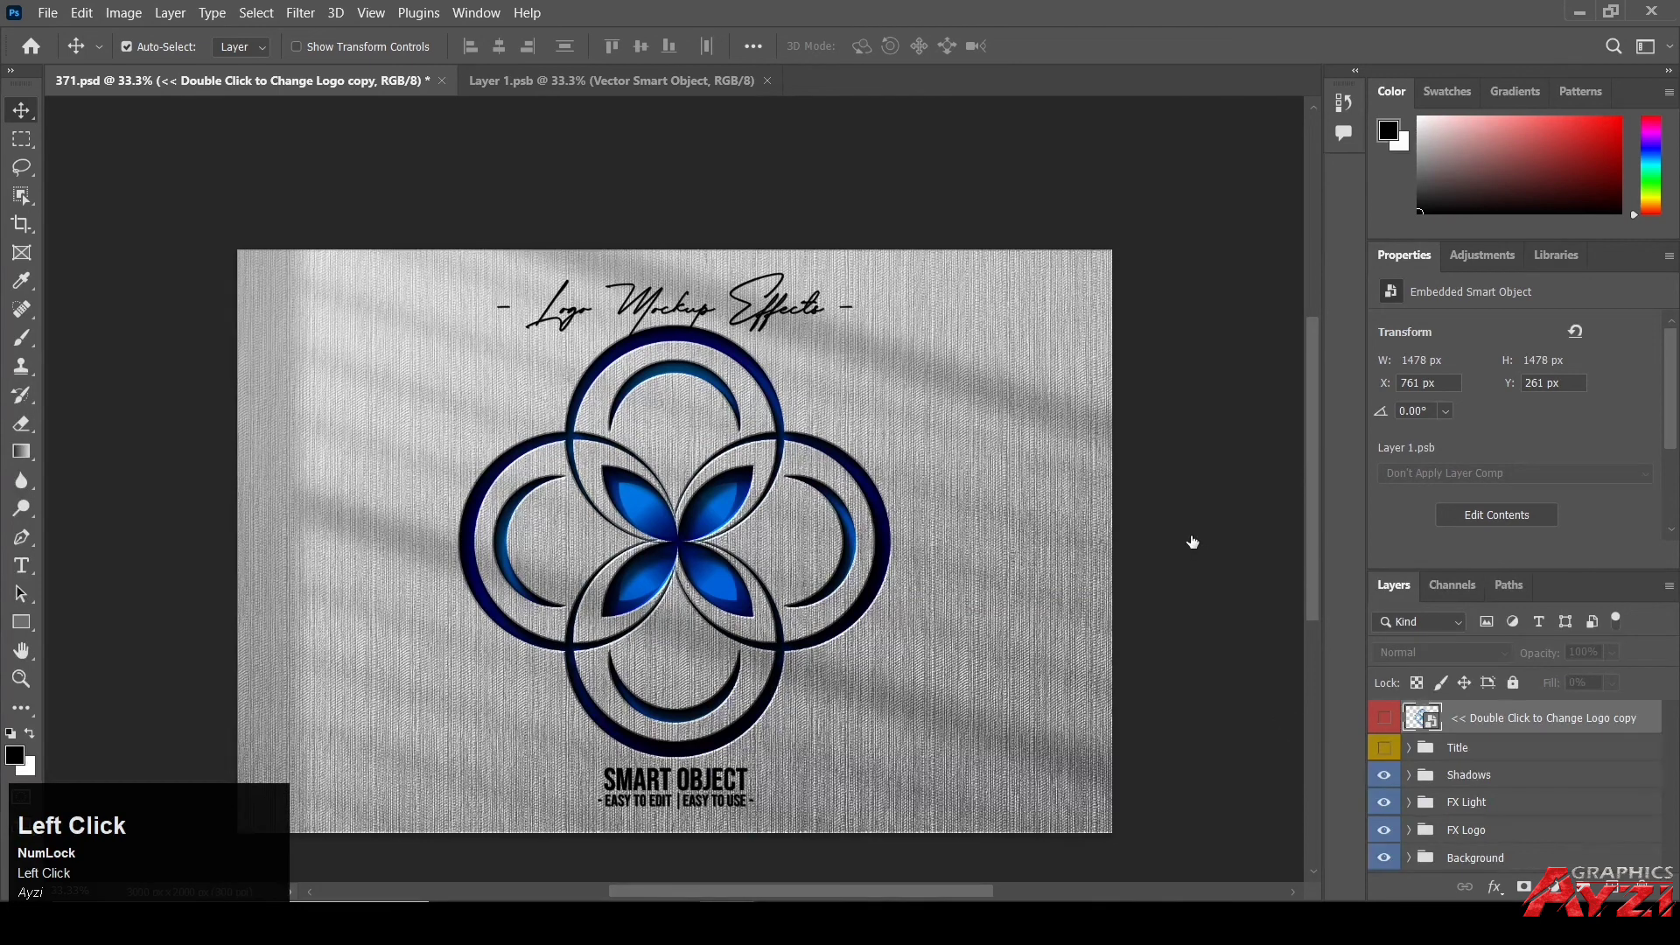
click(1236, 435)
scroll(1217, 432, down, 2)
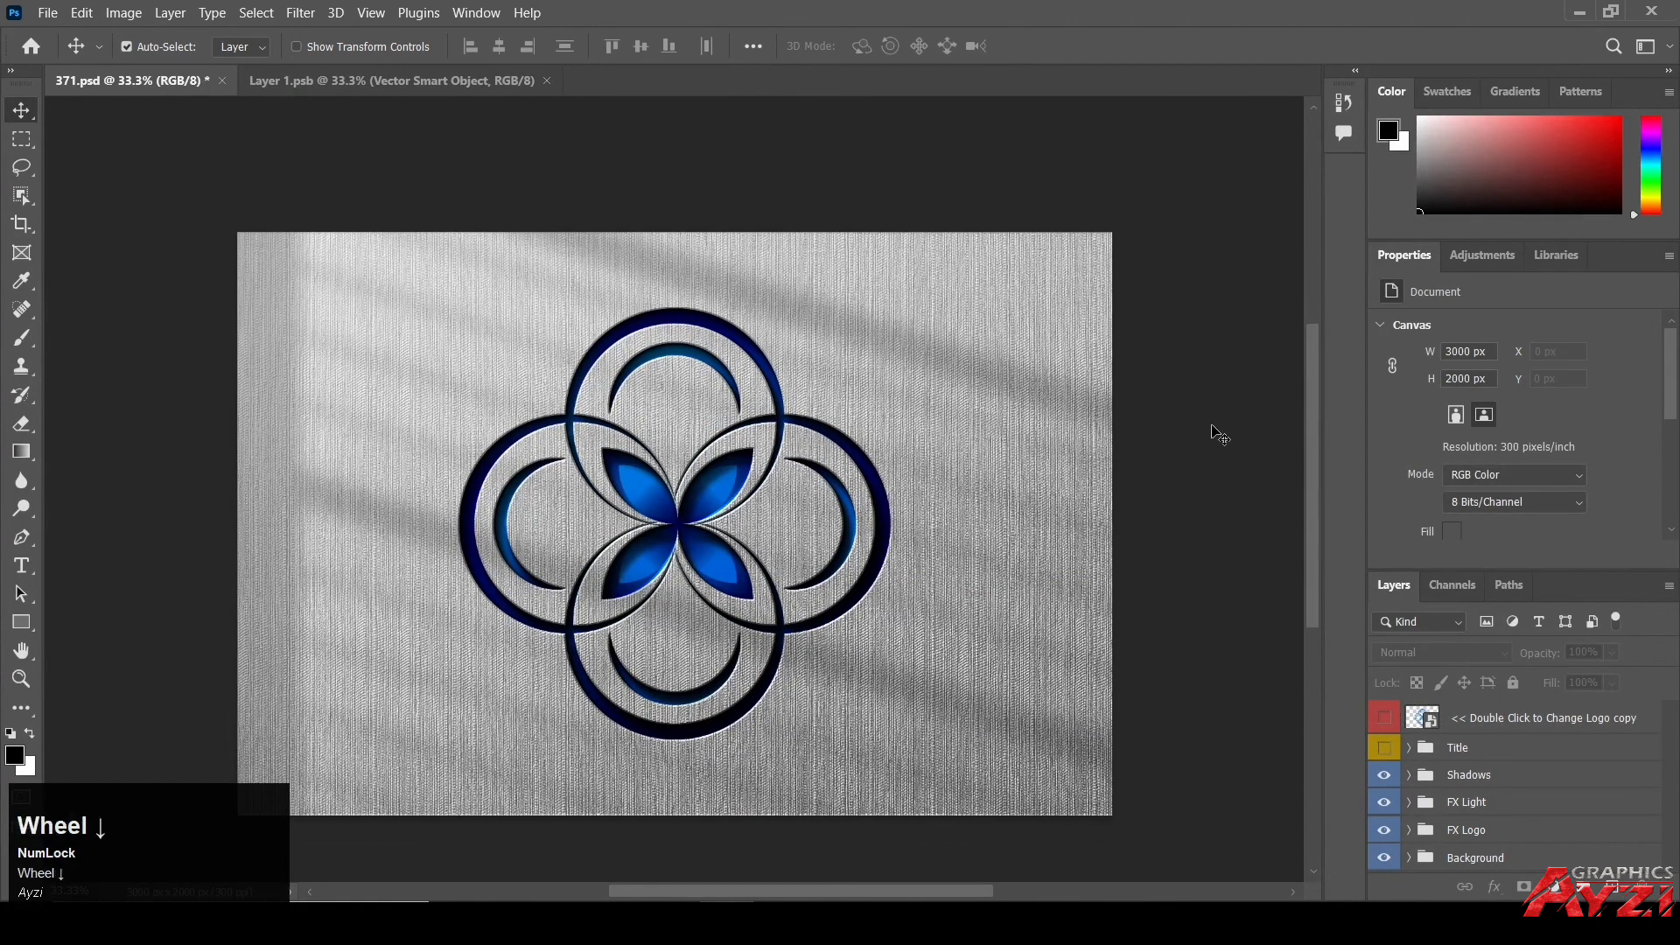